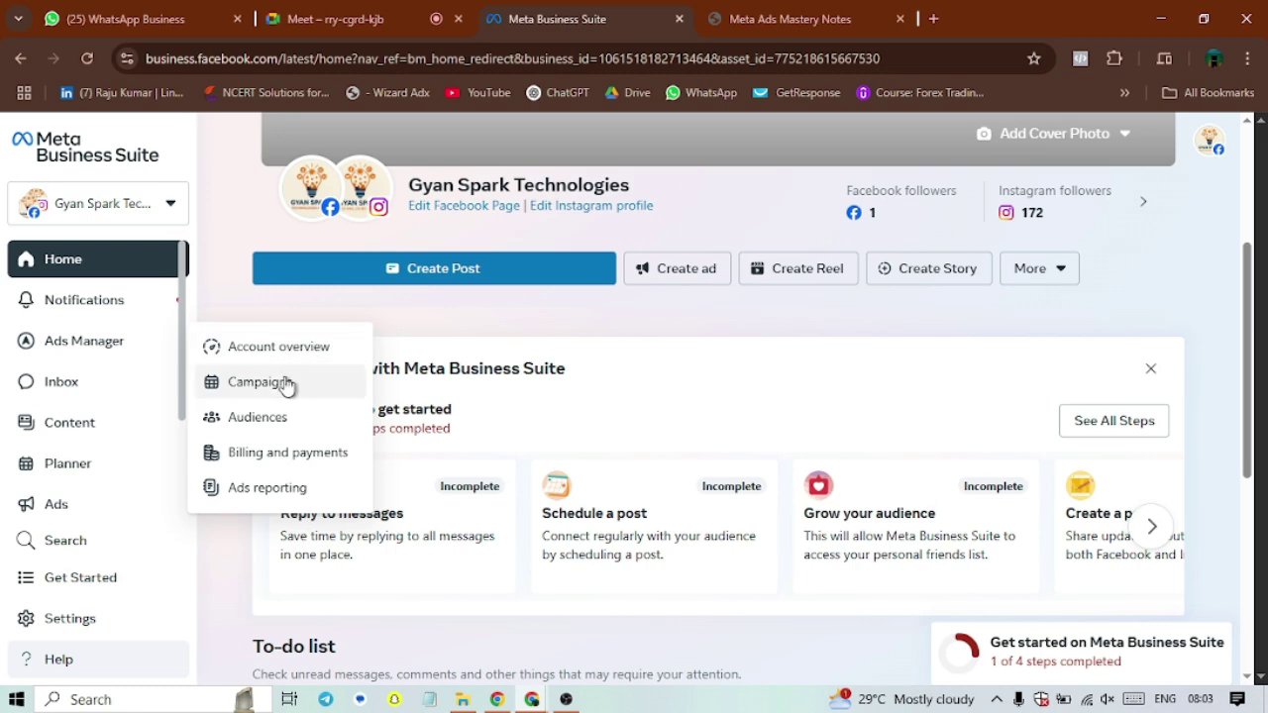
- Open Ads Manager campaigns in a new tab, then switch to the Meta Ads Mastery Notes PDF
{"action": "left_click", "coordinate": [284, 381]}
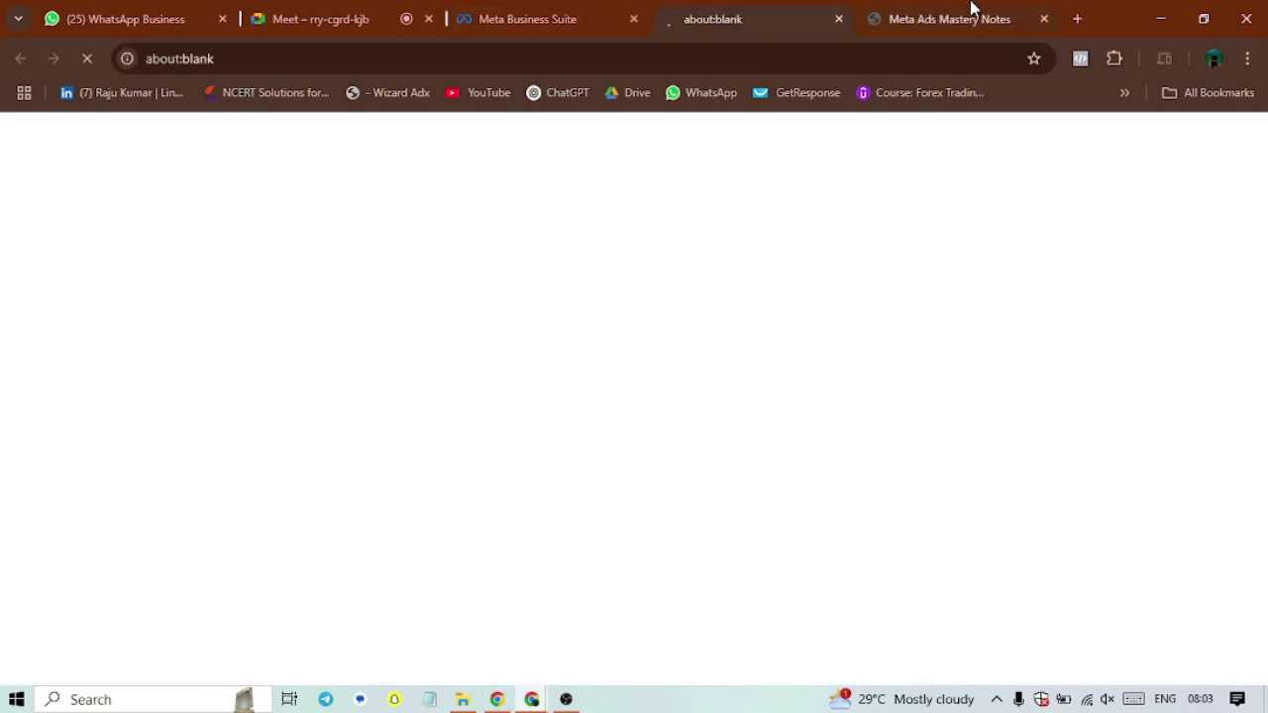
{"action": "left_click", "coordinate": [970, 7]}
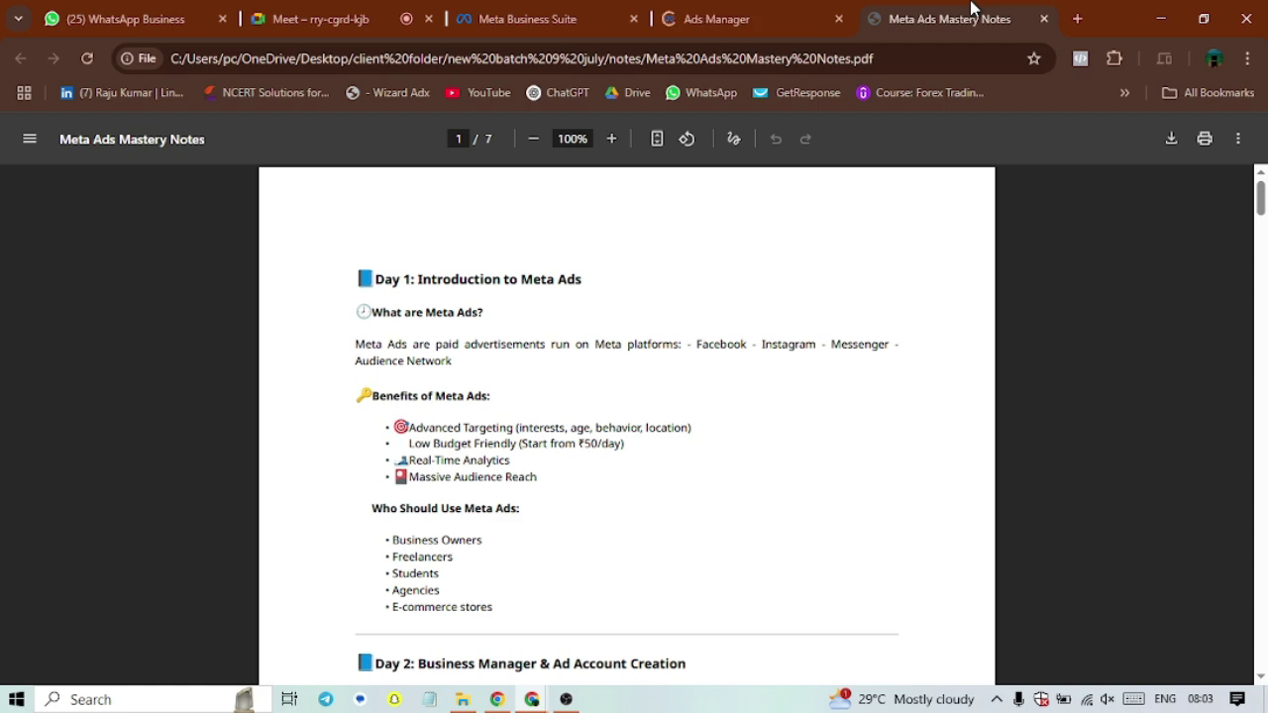
- Scroll the notes PDF to the Day 8 Pixel Setup steps, toggling fit-to-page and fit-to-width
{"action": "scroll", "coordinate": [716, 379], "scroll_direction": "down", "scroll_amount": 3}
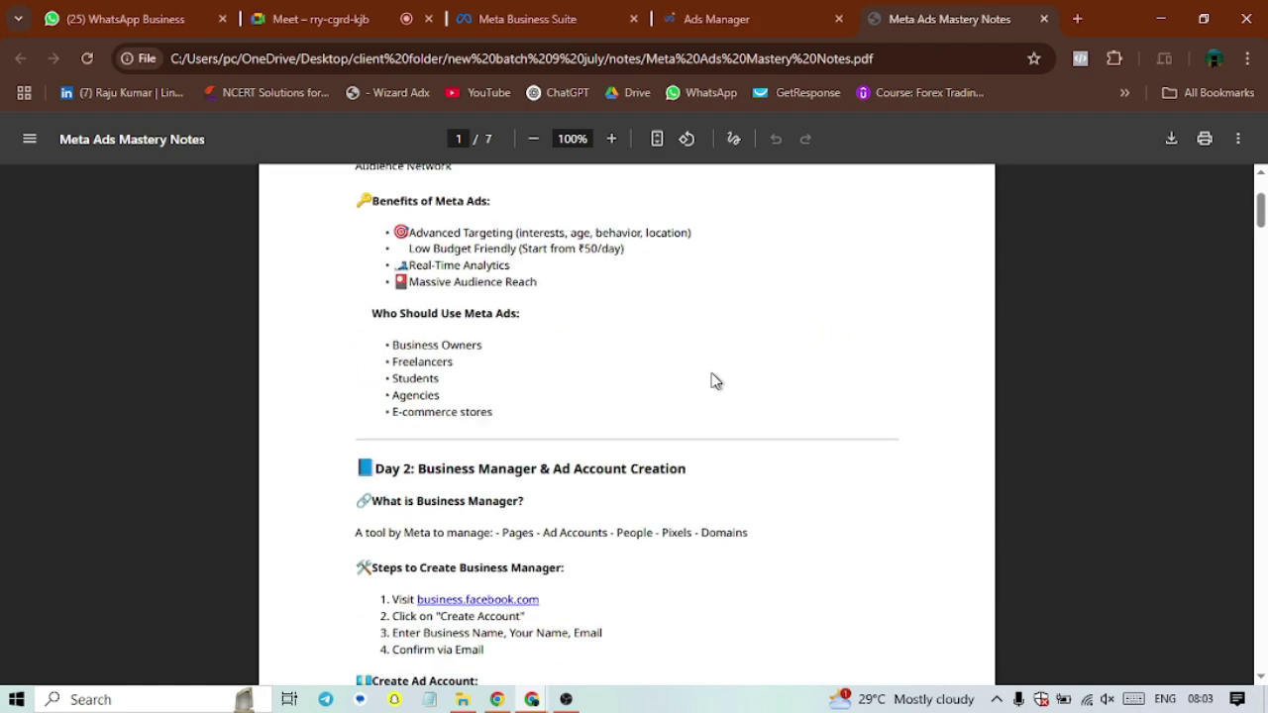
{"action": "scroll", "coordinate": [716, 382], "scroll_direction": "down", "scroll_amount": 15}
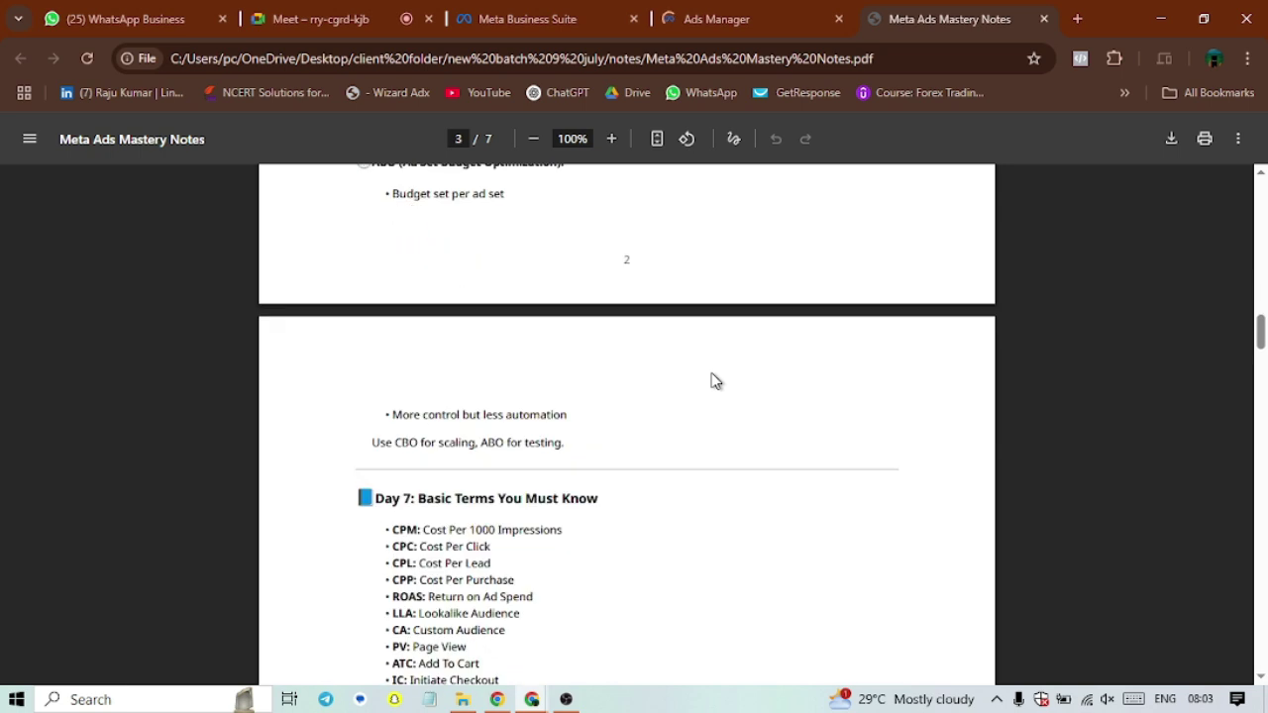
{"action": "scroll", "coordinate": [716, 381], "scroll_direction": "down", "scroll_amount": 5}
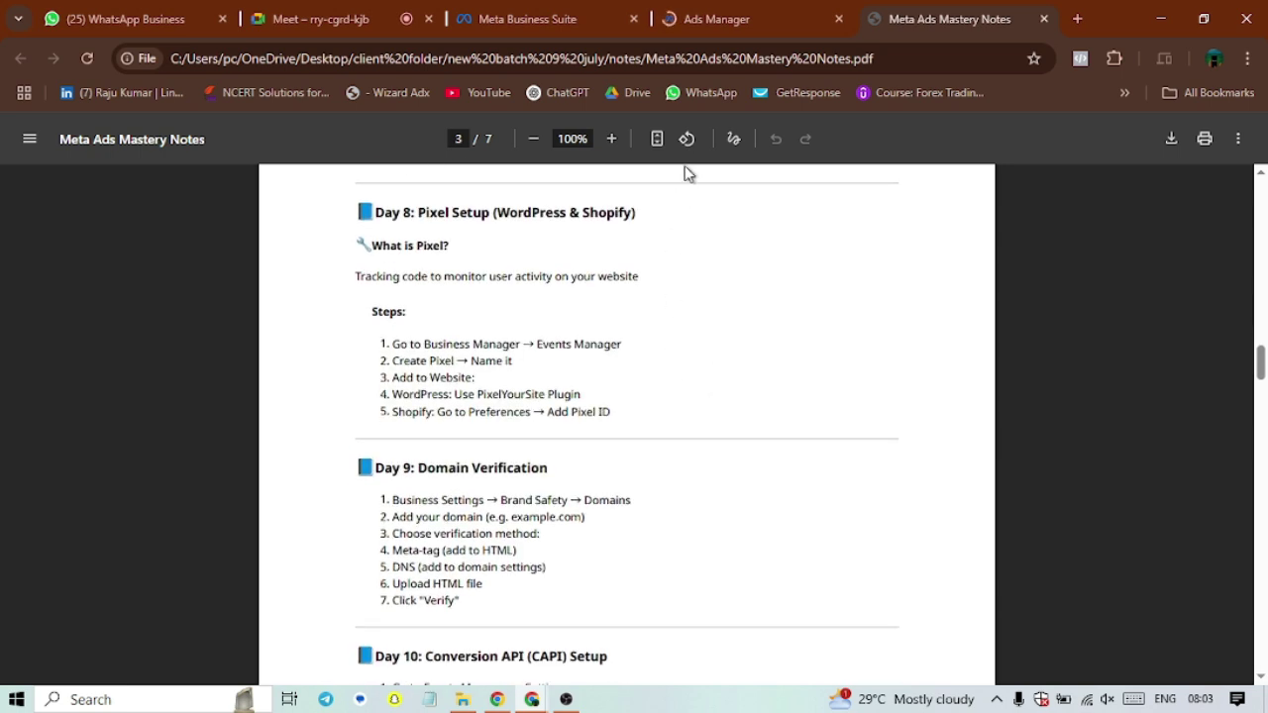
{"action": "left_click", "coordinate": [657, 142]}
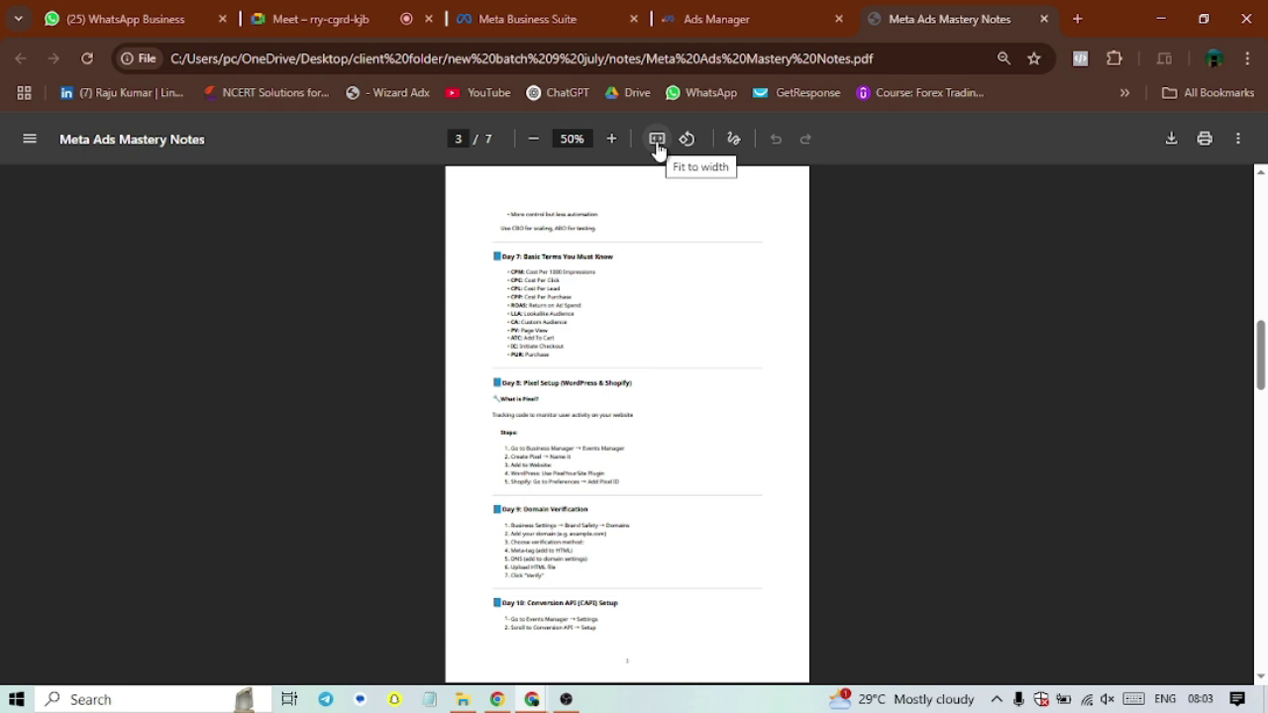
{"action": "left_click", "coordinate": [657, 141]}
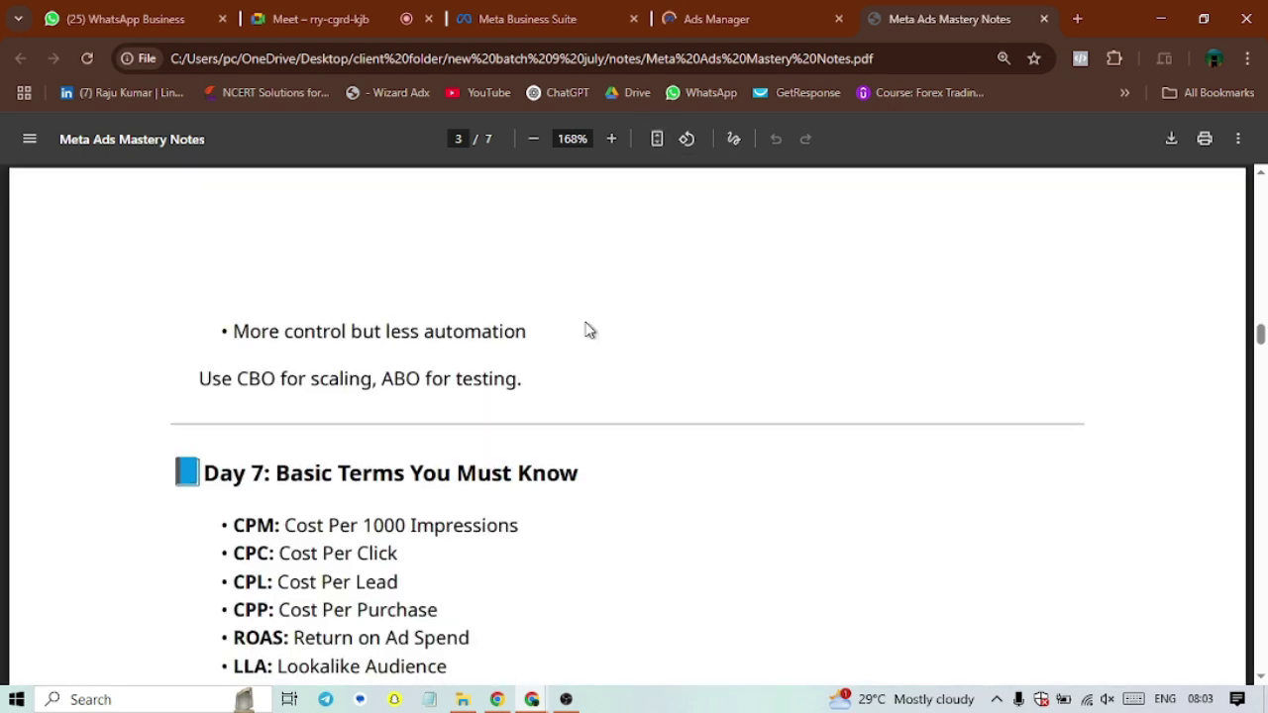
{"action": "scroll", "coordinate": [587, 330], "scroll_direction": "down", "scroll_amount": 12}
{"action": "scroll", "coordinate": [585, 330], "scroll_direction": "up", "scroll_amount": 4}
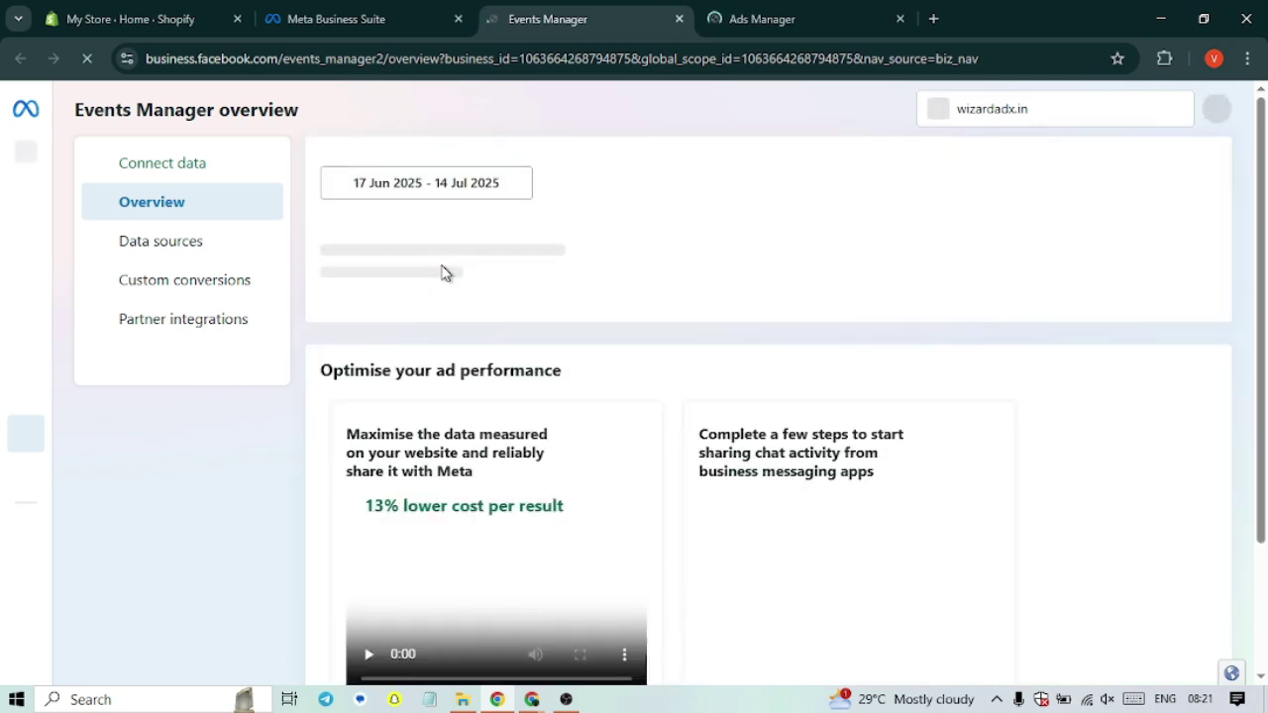
- Start a Connect data flow with Web as the source type and continue to the dataset step
{"action": "left_click", "coordinate": [199, 164]}
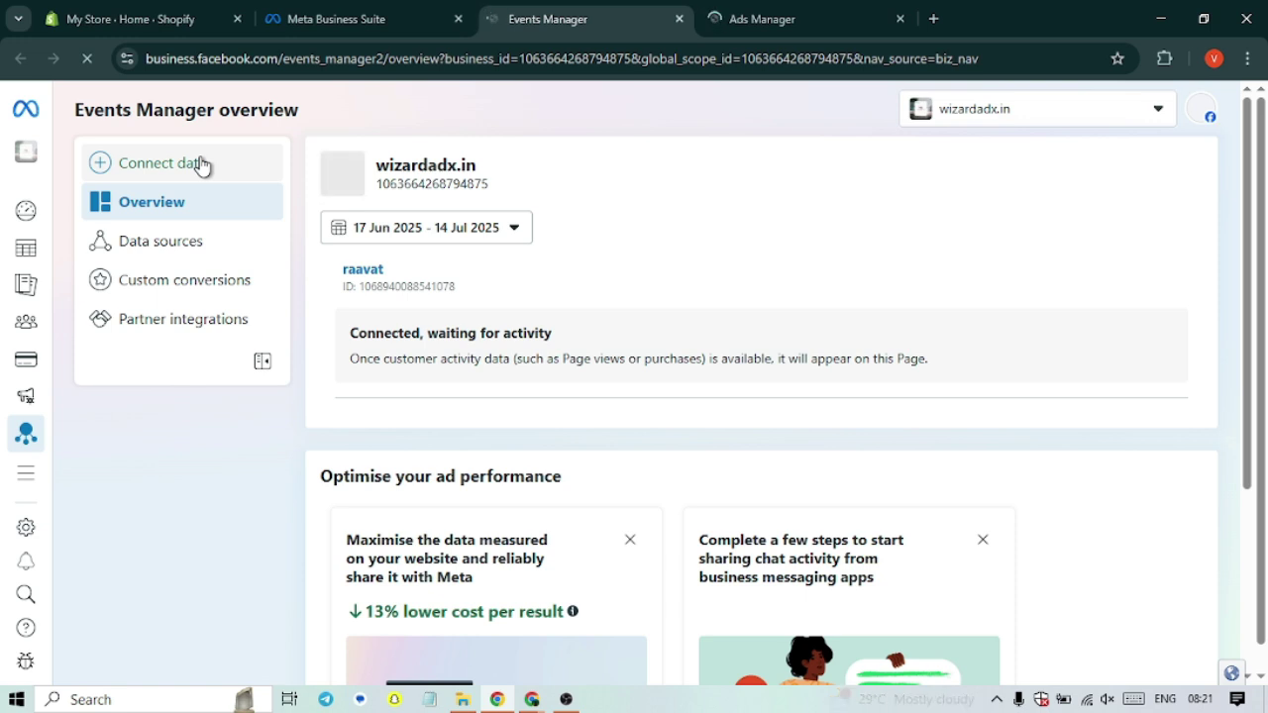
{"action": "left_click", "coordinate": [201, 163]}
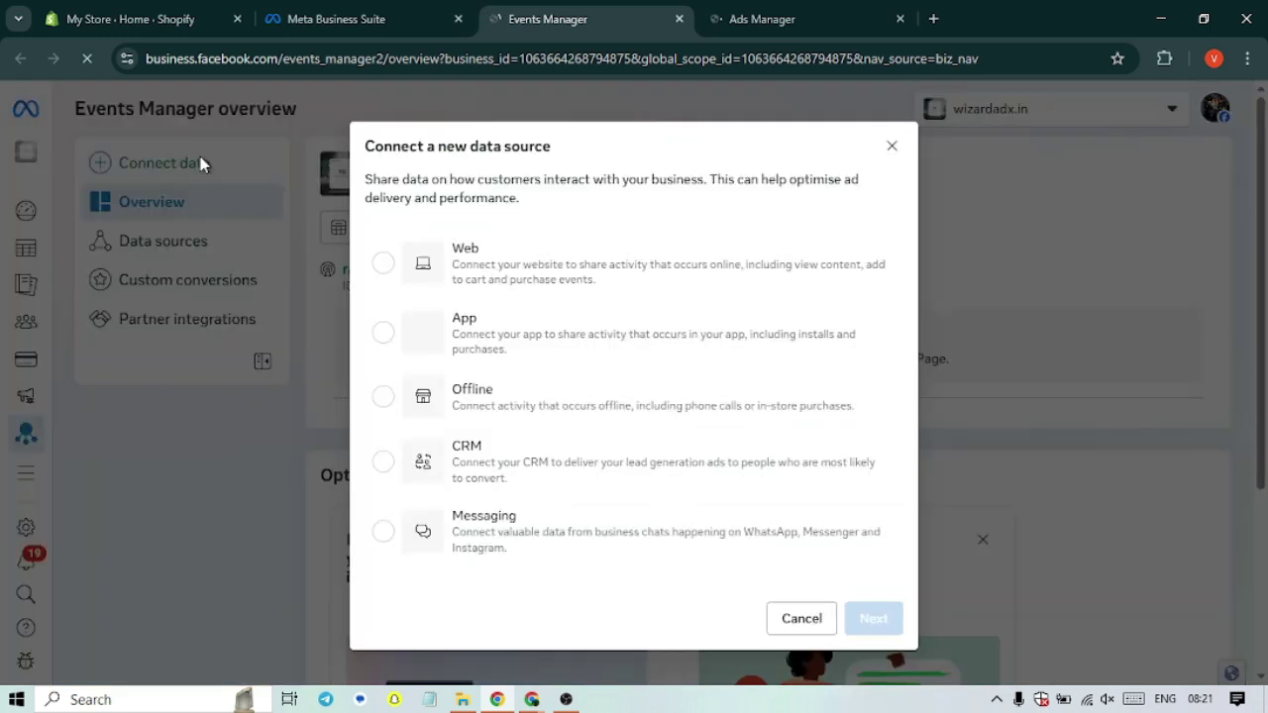
{"action": "left_click", "coordinate": [385, 250]}
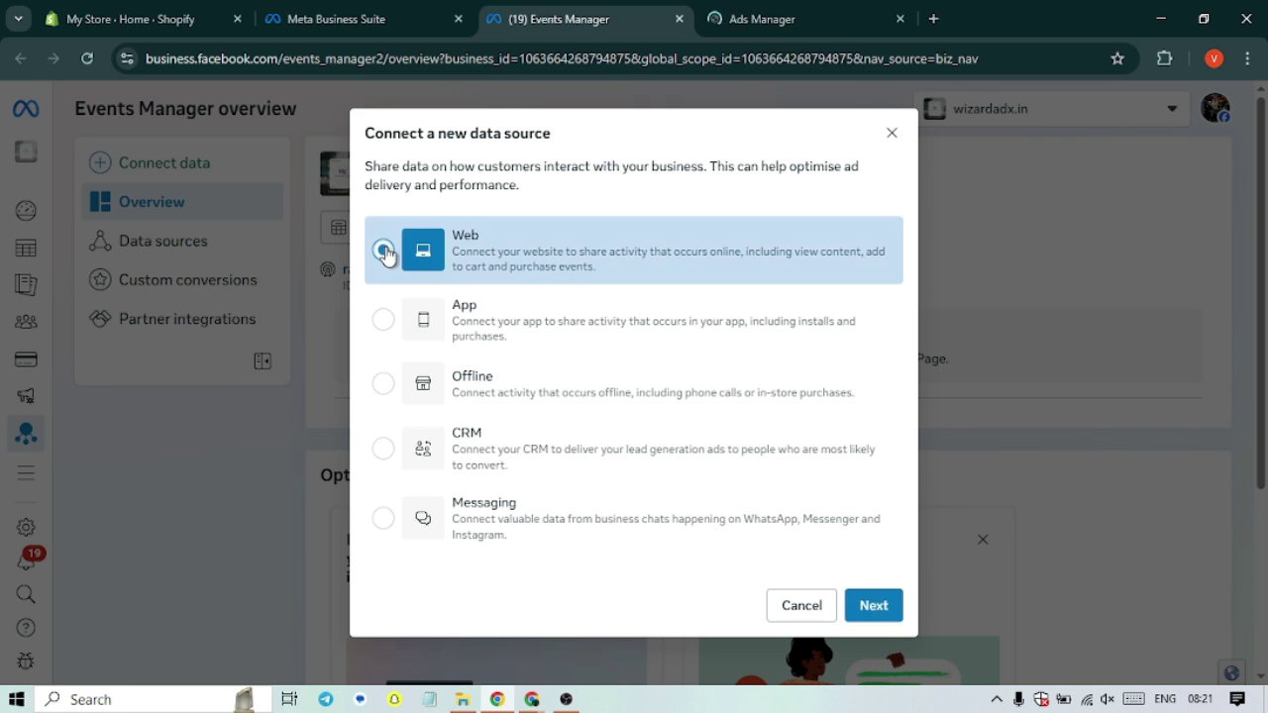
{"action": "left_click", "coordinate": [872, 607]}
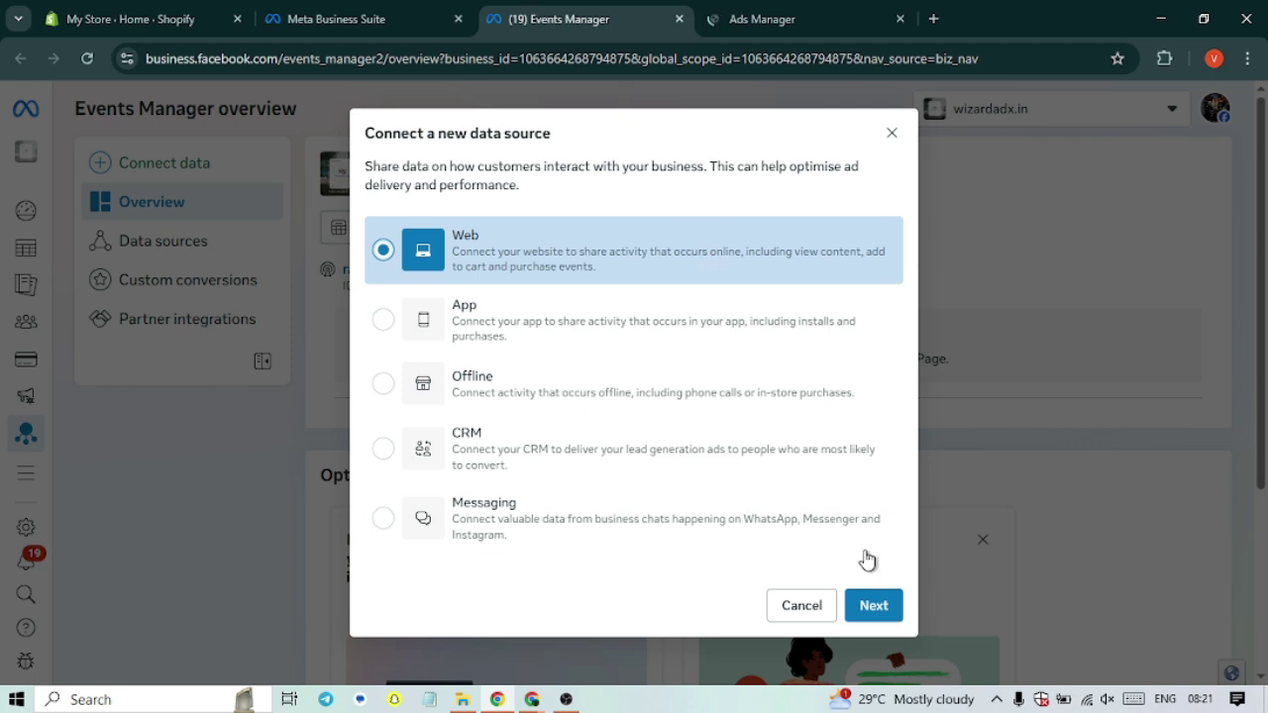
{"action": "left_click", "coordinate": [874, 606]}
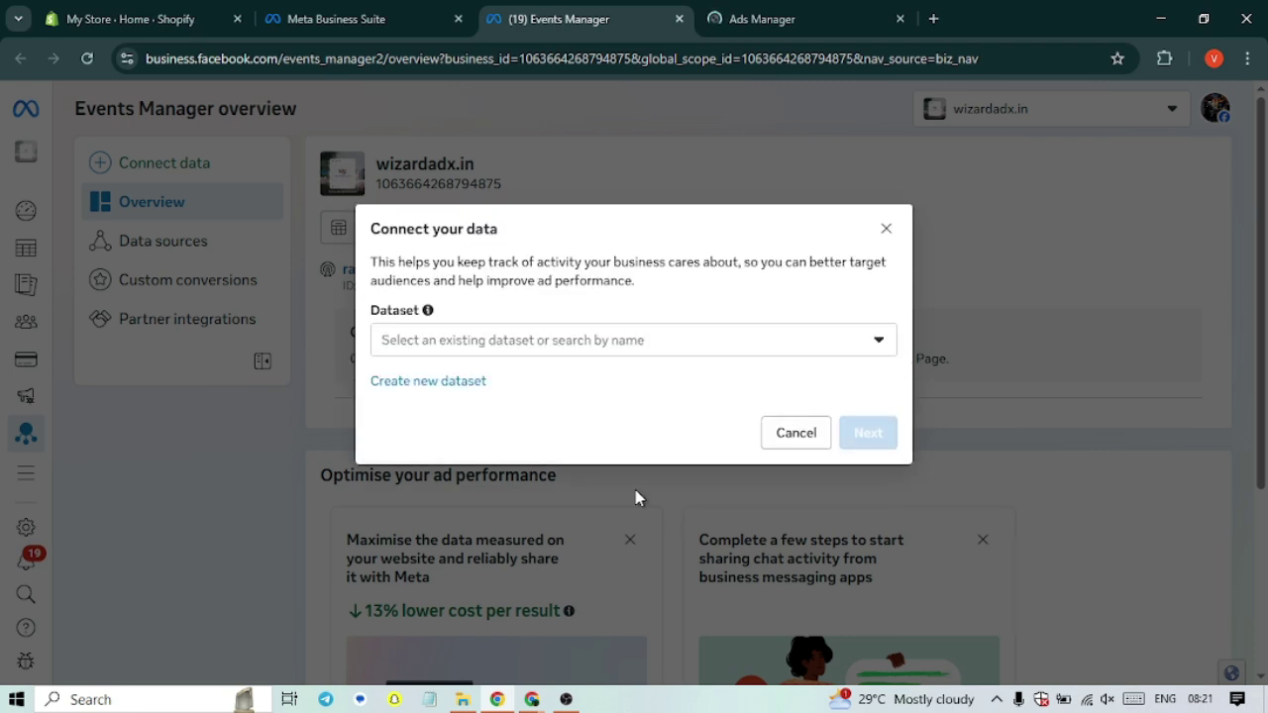
- Create a new dataset named 'website 15aug'
{"action": "left_click", "coordinate": [462, 382]}
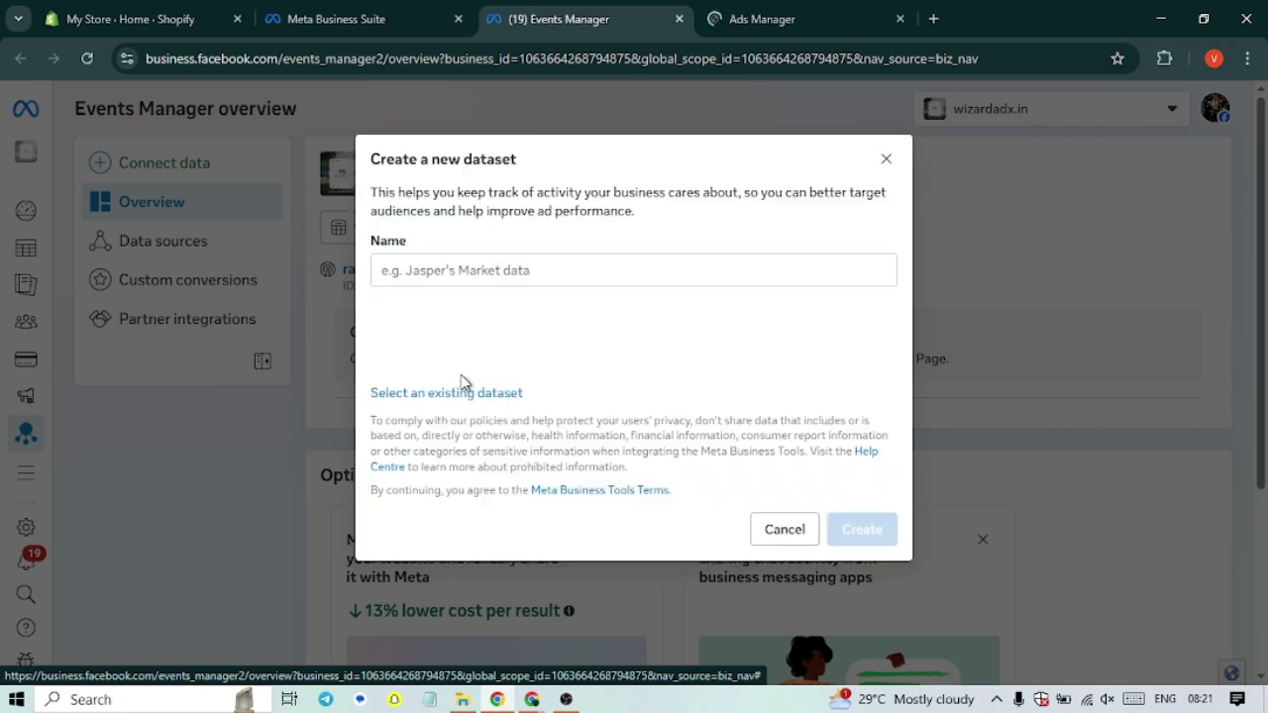
{"action": "left_click", "coordinate": [523, 287]}
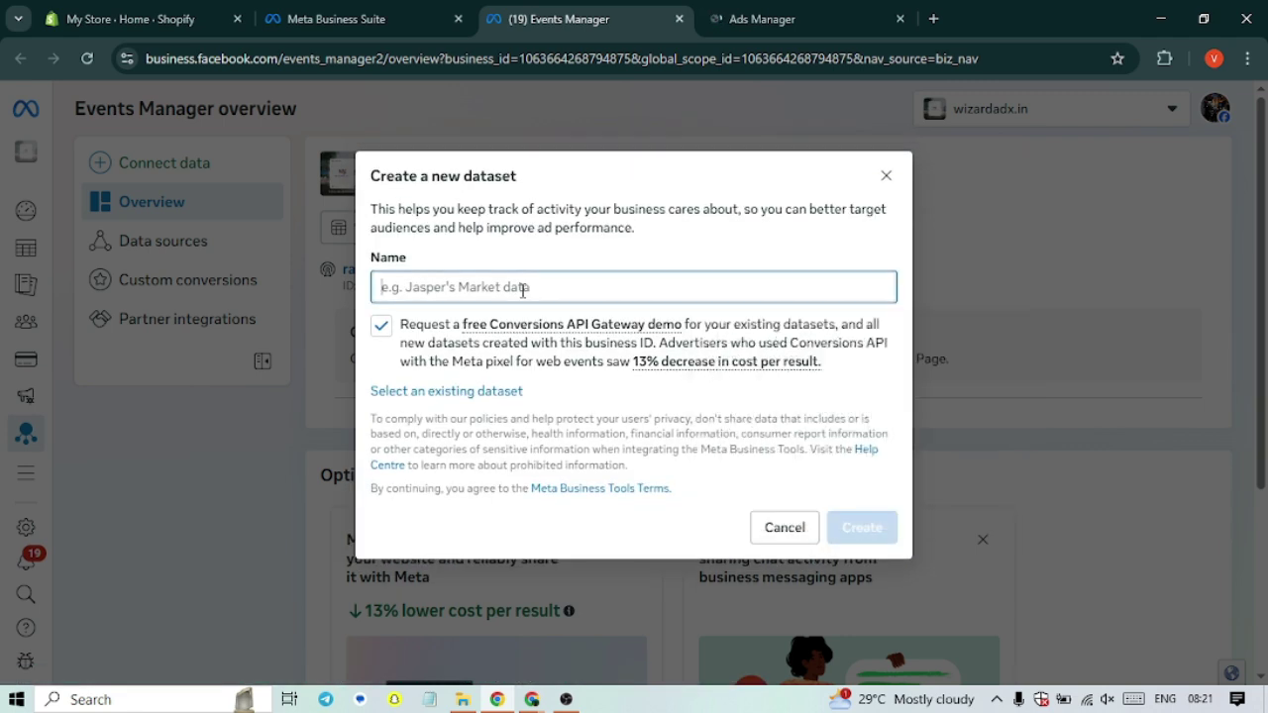
{"action": "type", "text": "web"}
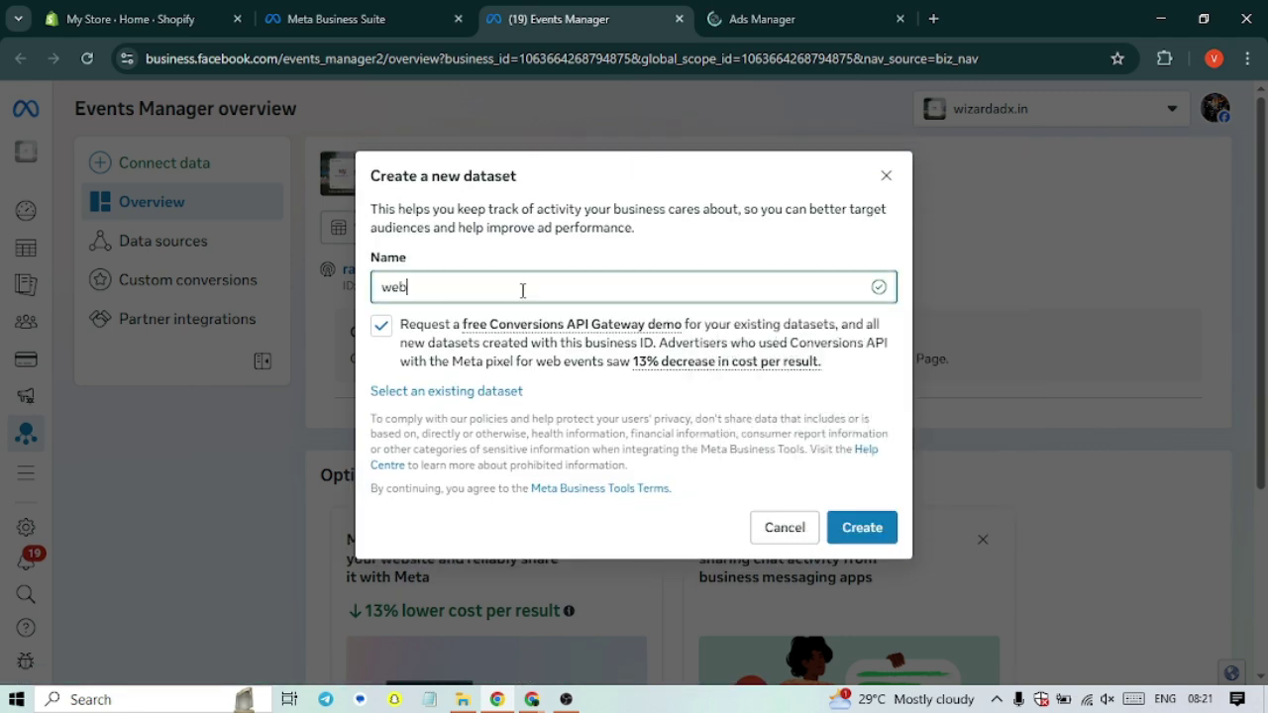
{"action": "type", "text": "site 15aug"}
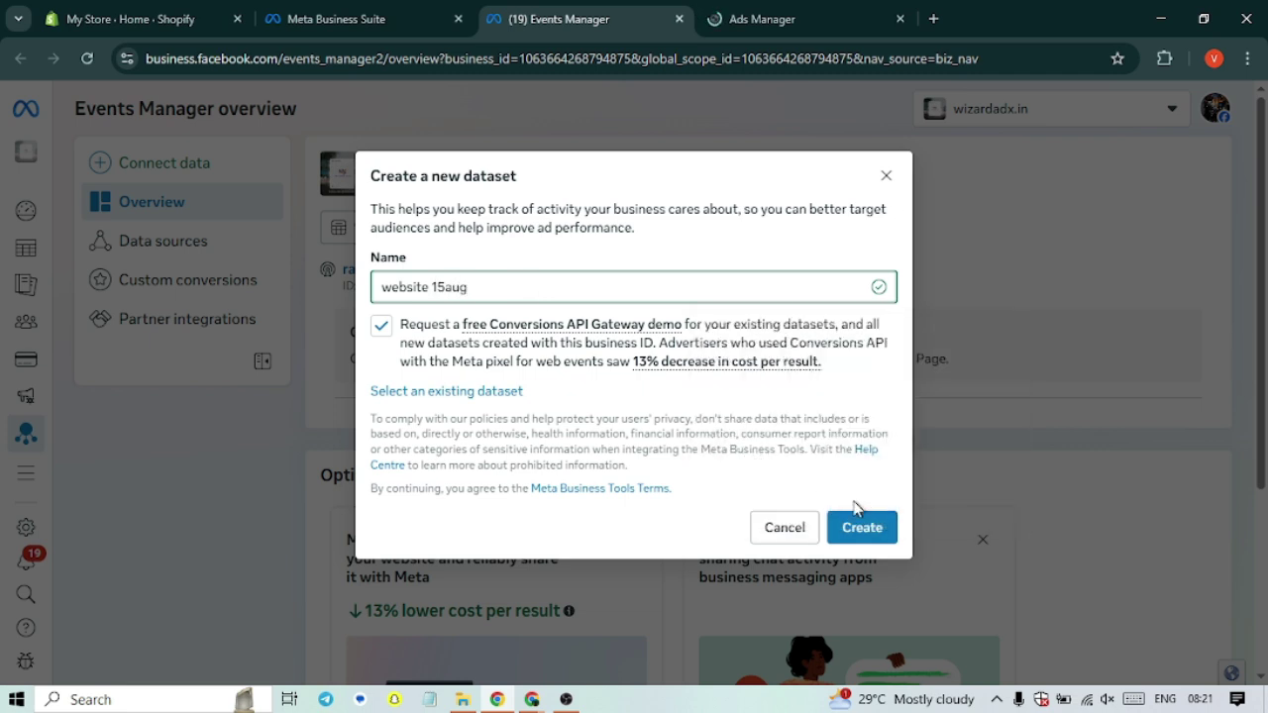
{"action": "left_click", "coordinate": [869, 531]}
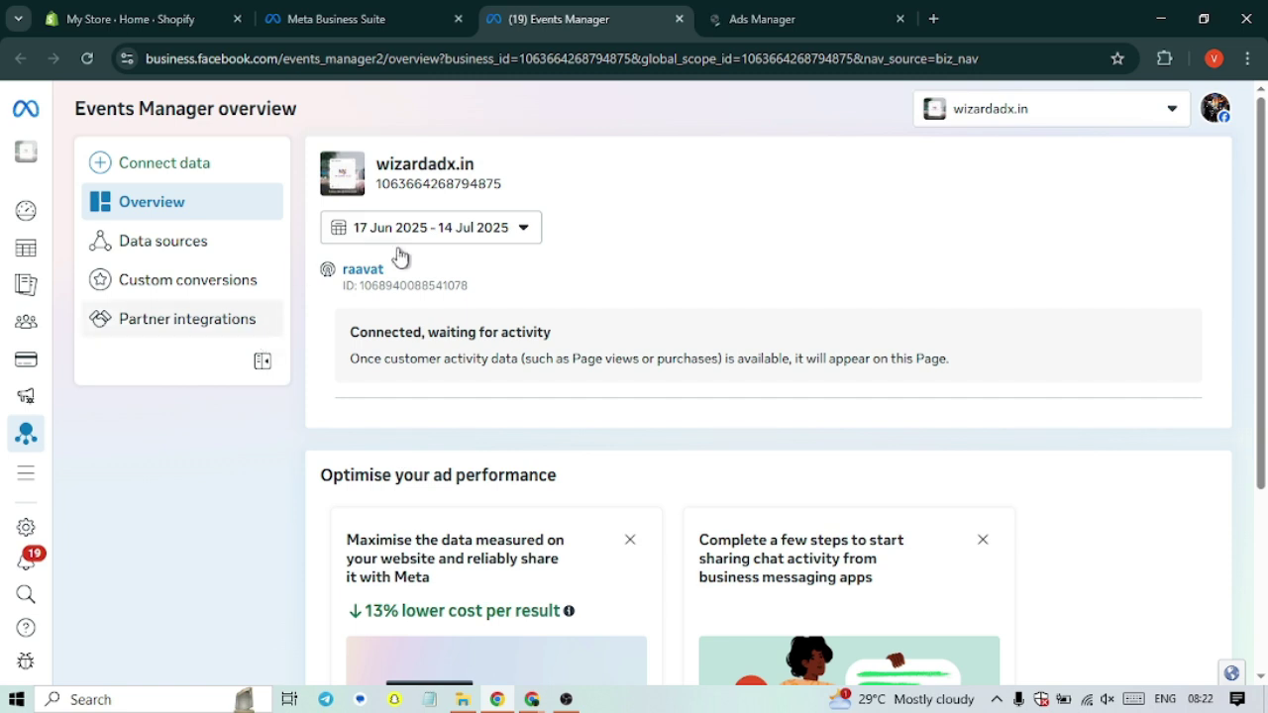
- In Data sources, choose 'Set up with partner integration' for the website and continue
{"action": "left_click", "coordinate": [185, 250]}
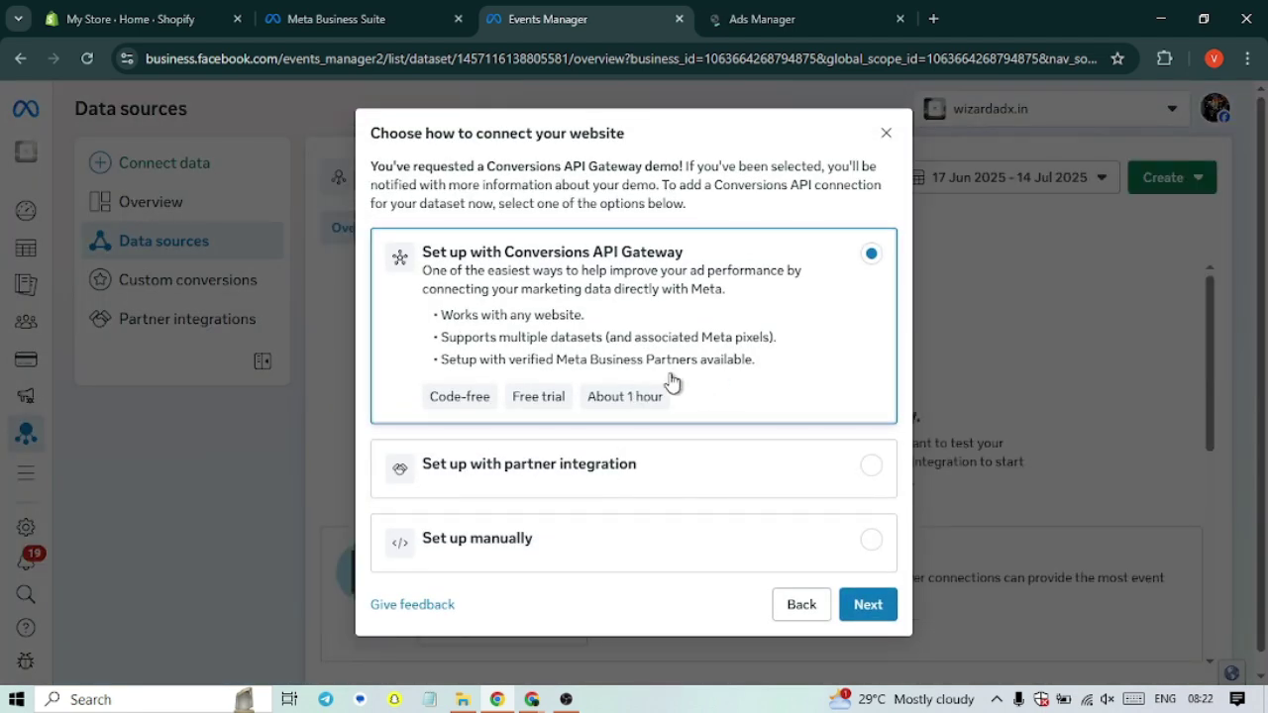
{"action": "left_click", "coordinate": [707, 461]}
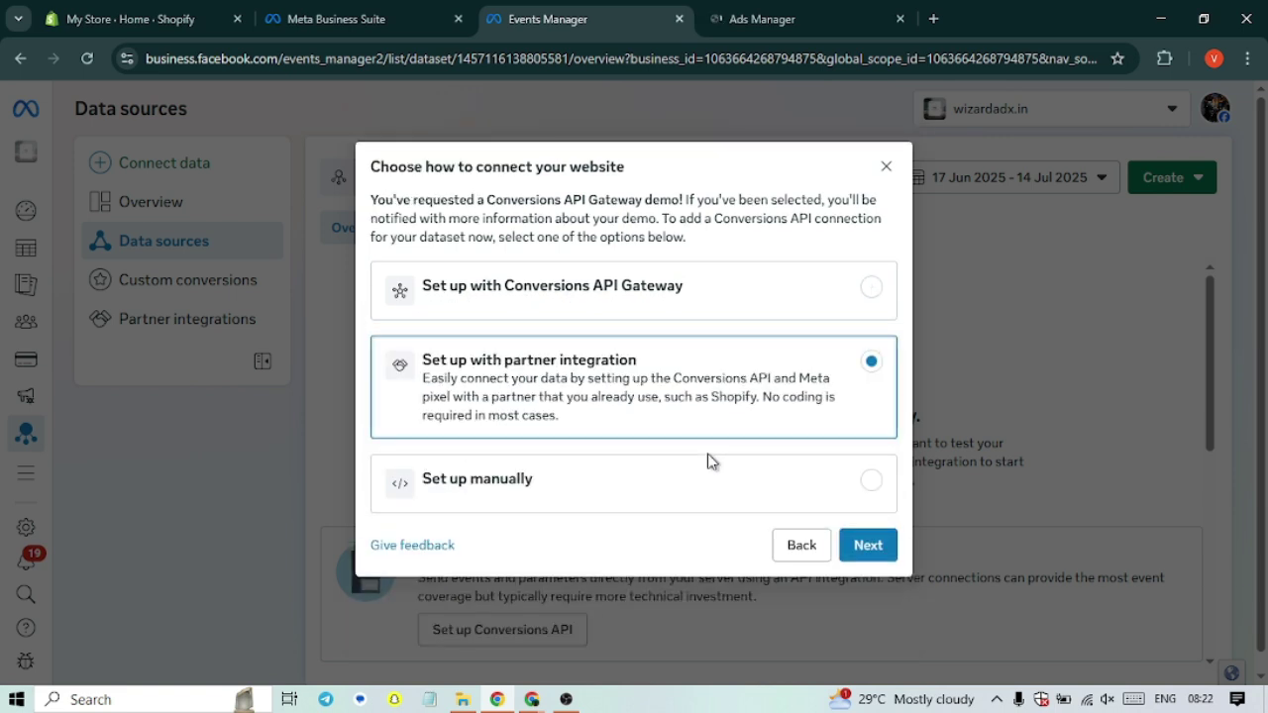
{"action": "left_click", "coordinate": [682, 497]}
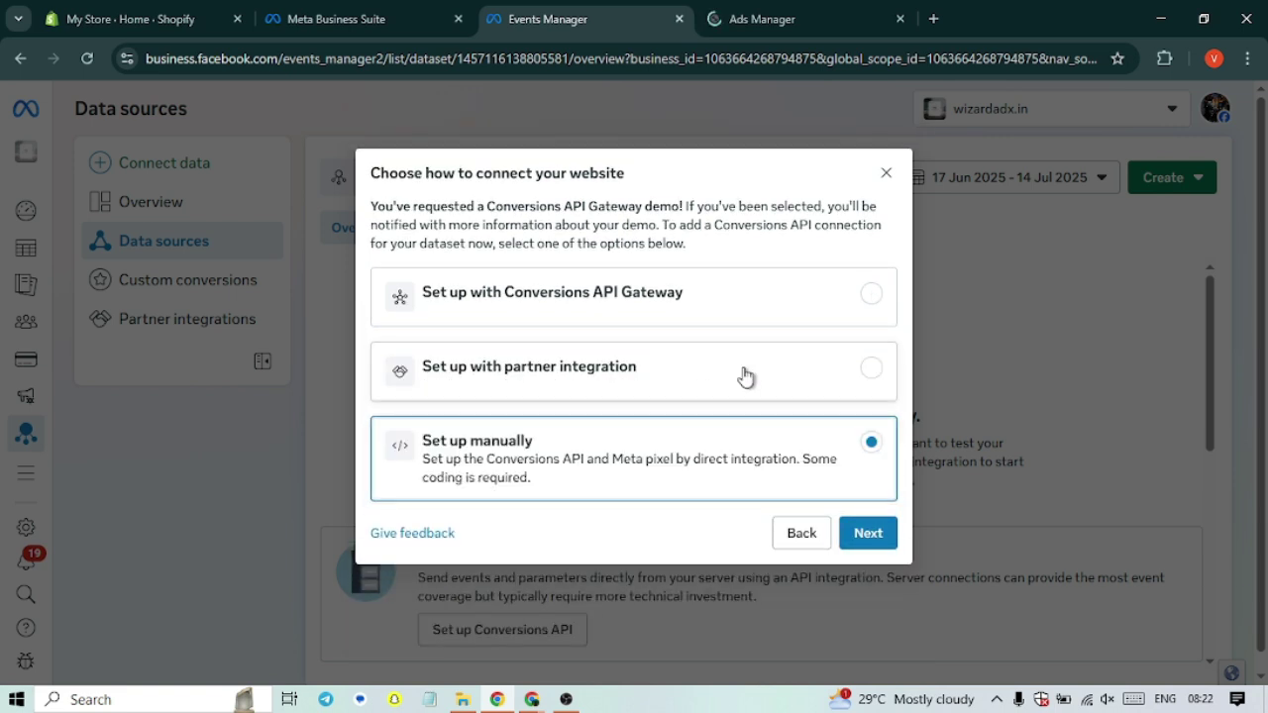
{"action": "left_click", "coordinate": [707, 367]}
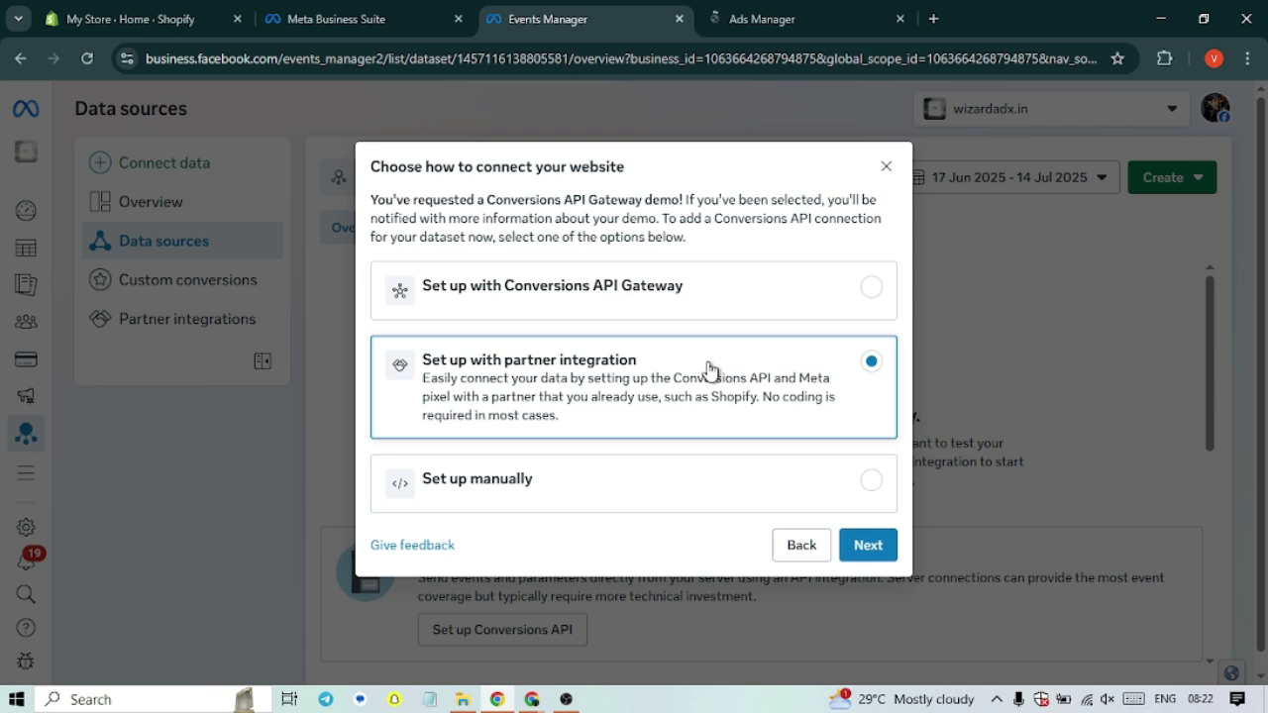
{"action": "left_click", "coordinate": [868, 545]}
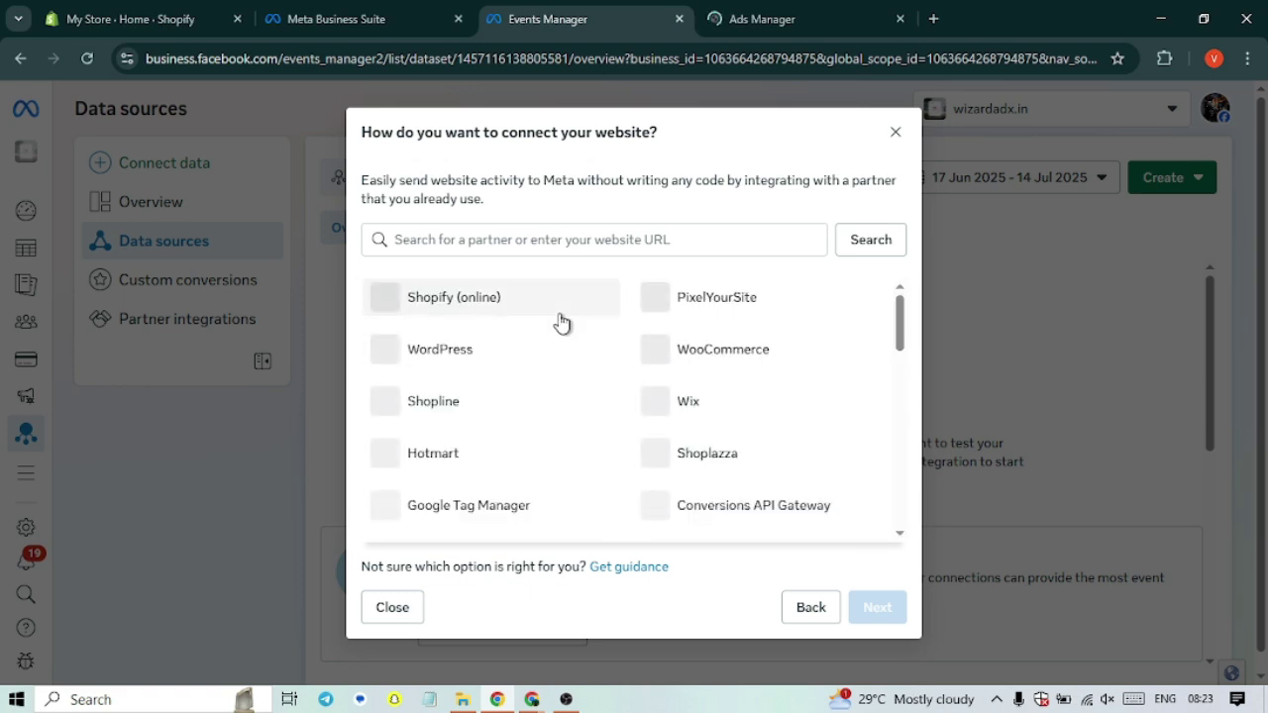
- Select Shopify (online) from the partner list and continue
{"action": "left_click", "coordinate": [507, 315]}
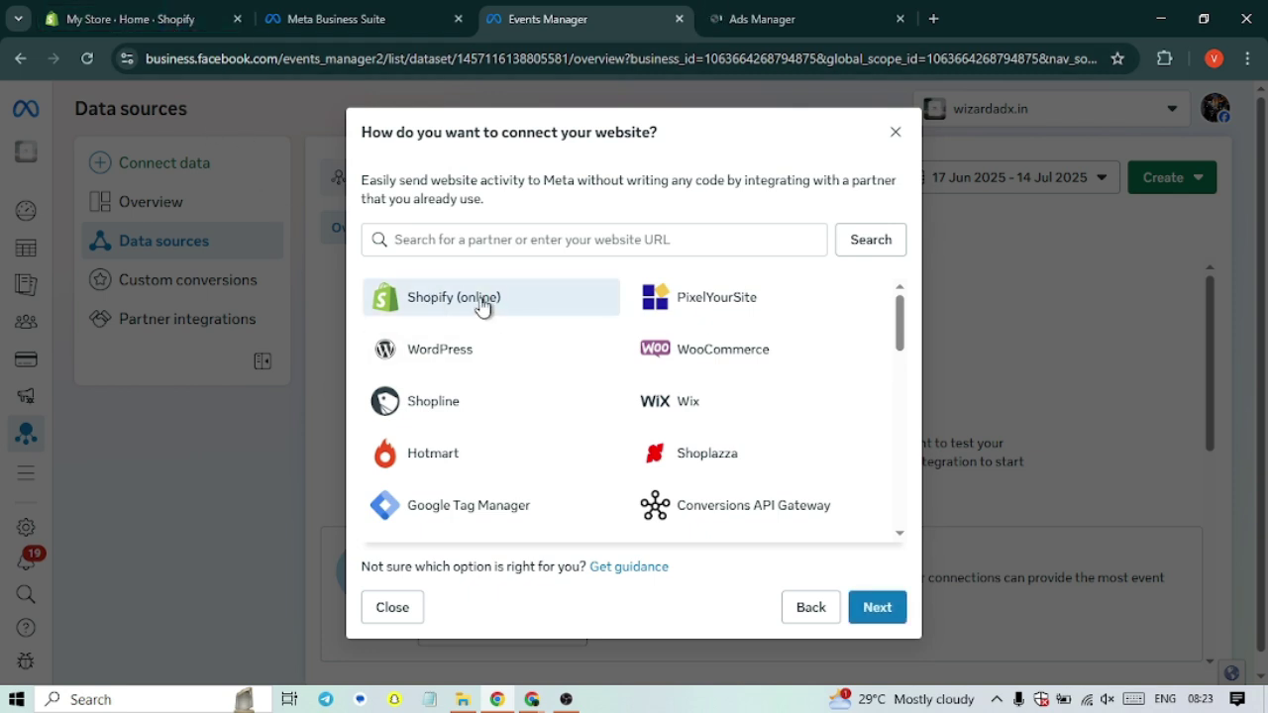
{"action": "left_click", "coordinate": [873, 614]}
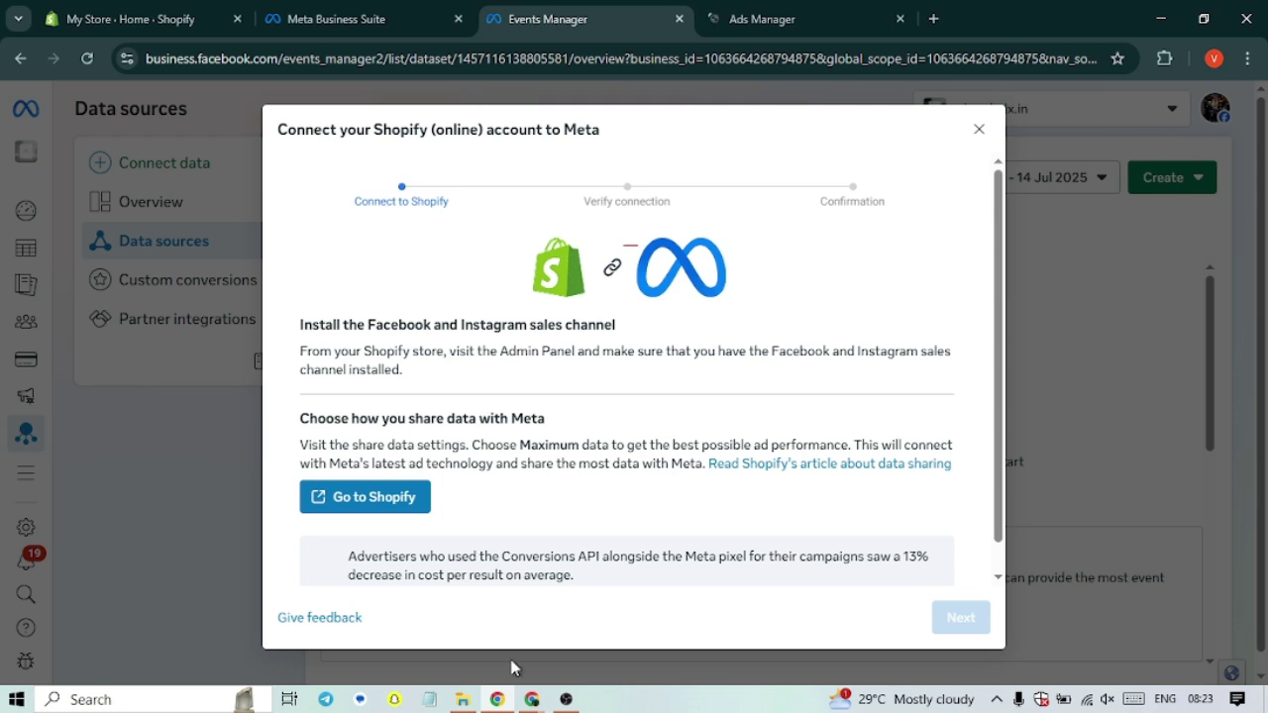
- Check the Shopify store admin, return to Events Manager and close the Ads Manager tab
{"action": "left_click", "coordinate": [373, 501]}
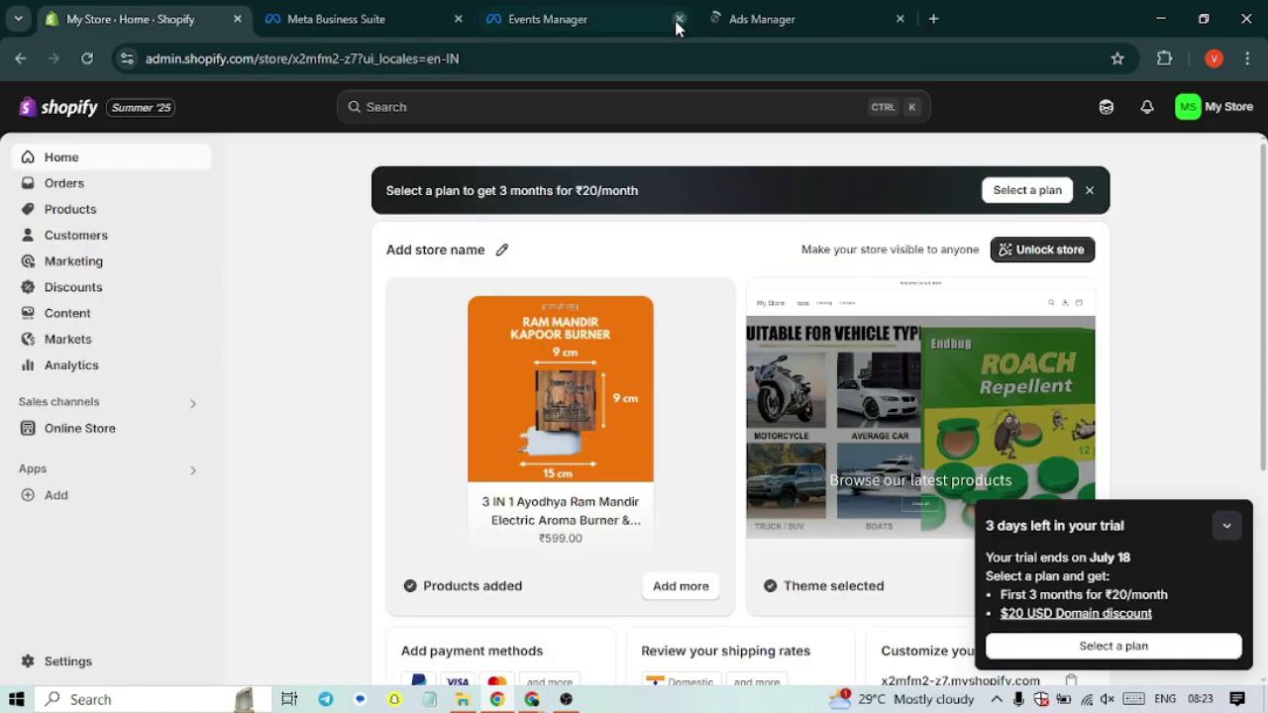
{"action": "left_click", "coordinate": [676, 27]}
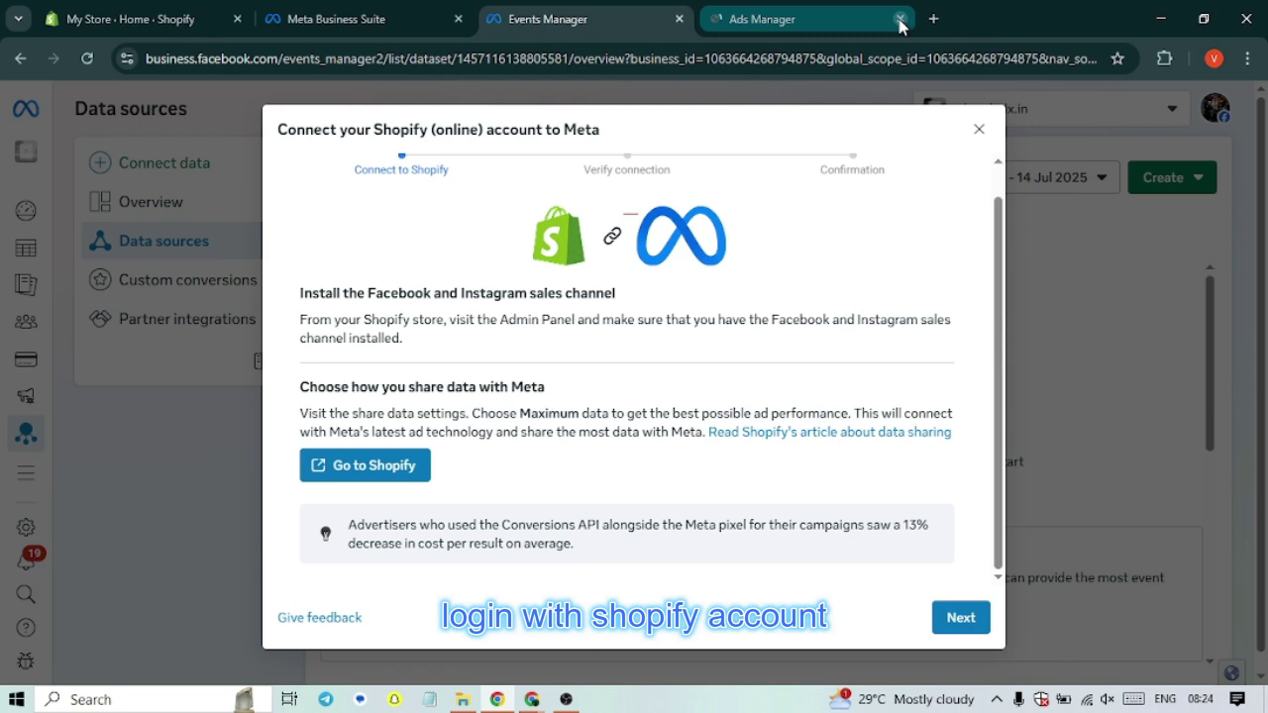
{"action": "left_click", "coordinate": [899, 19]}
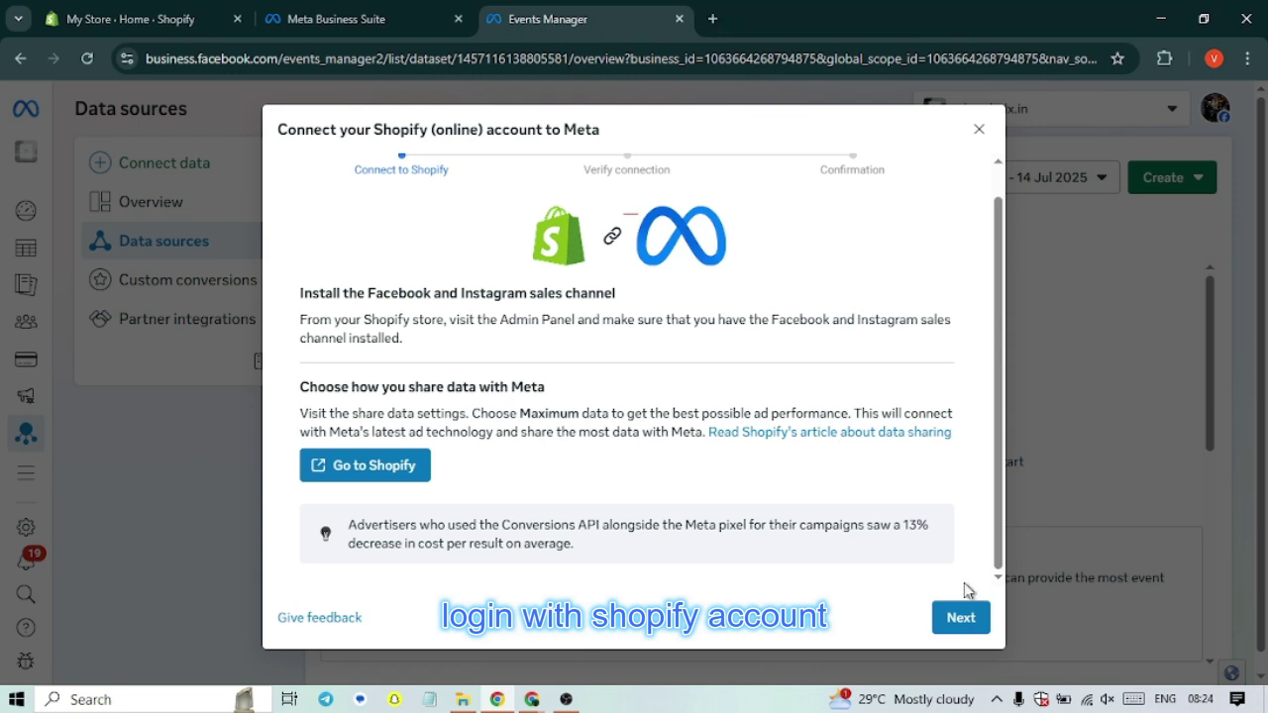
- Advance the Shopify connection to Verify connection, select the URL field, then go to Shopify admin
{"action": "left_click", "coordinate": [961, 620]}
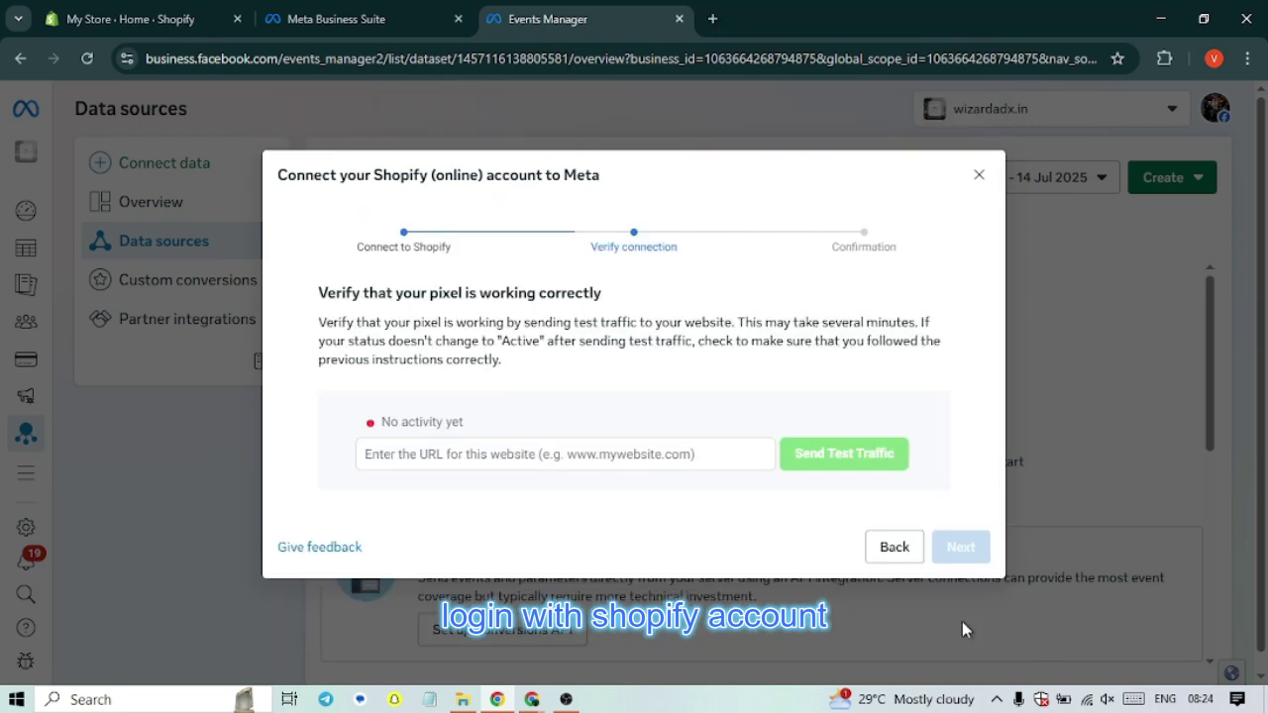
{"action": "left_click", "coordinate": [579, 462]}
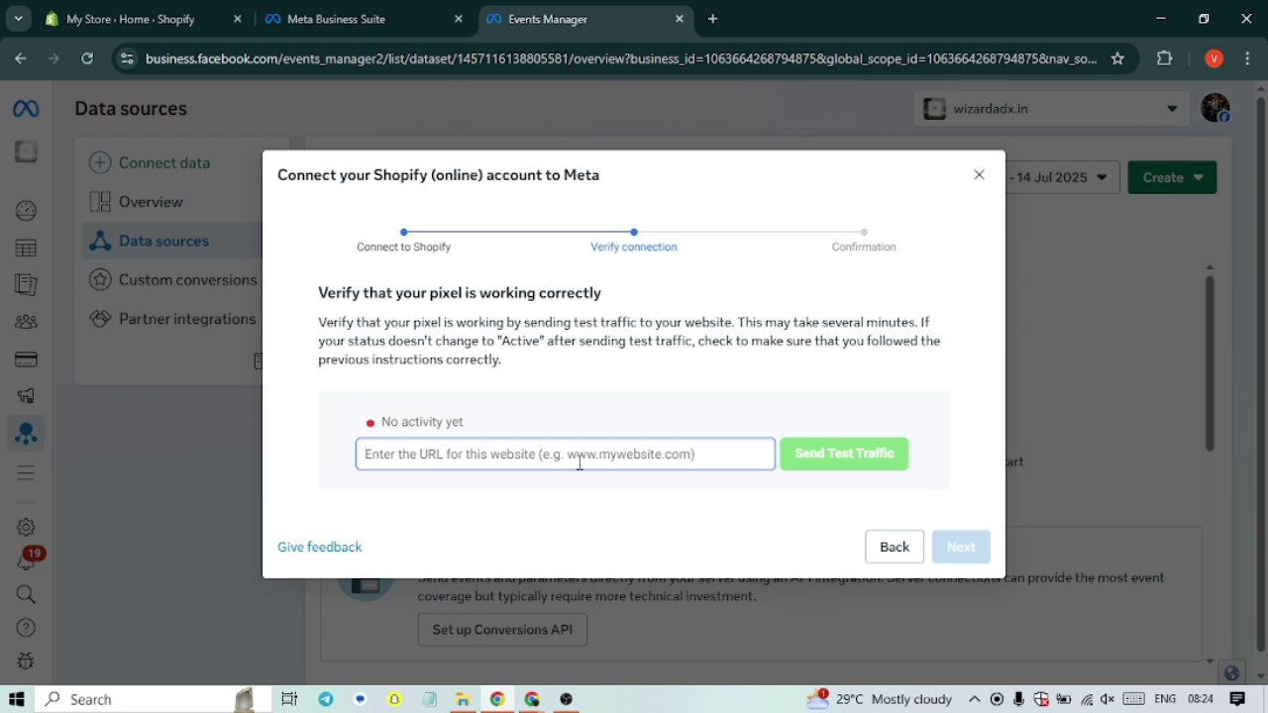
{"action": "triple_click", "coordinate": [350, 300]}
{"action": "left_click", "coordinate": [351, 301]}
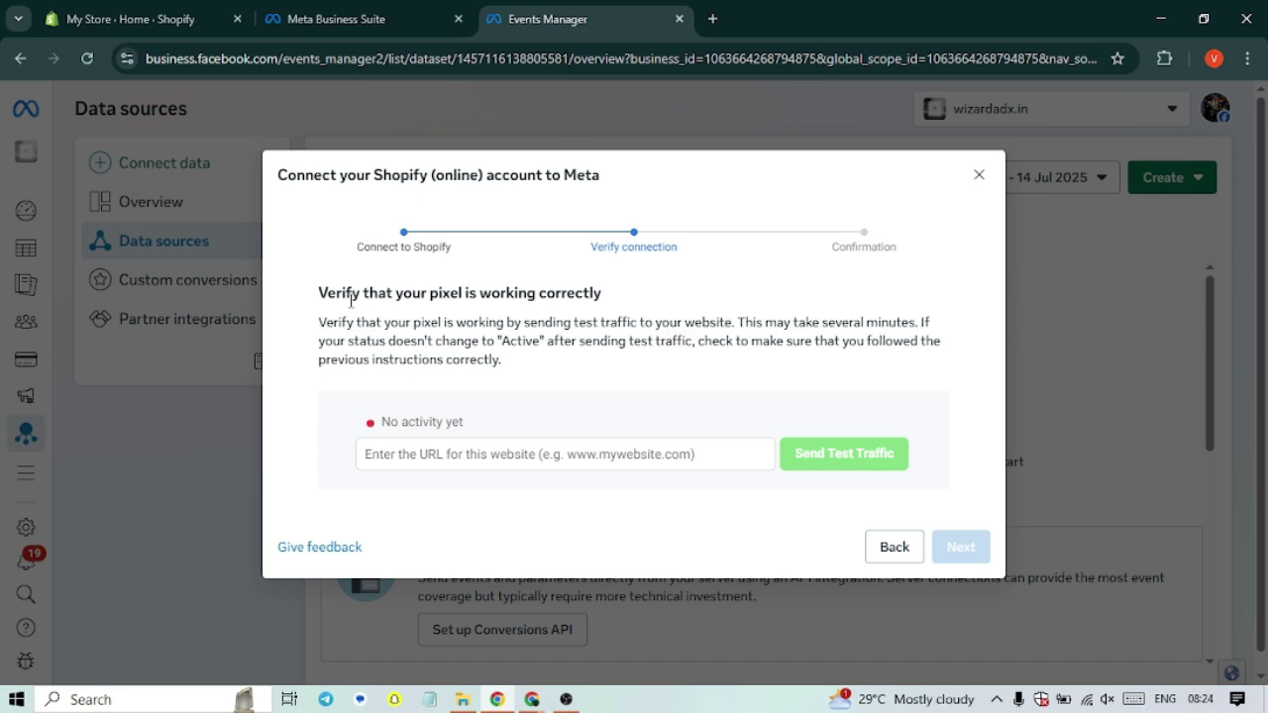
{"action": "left_click", "coordinate": [167, 15]}
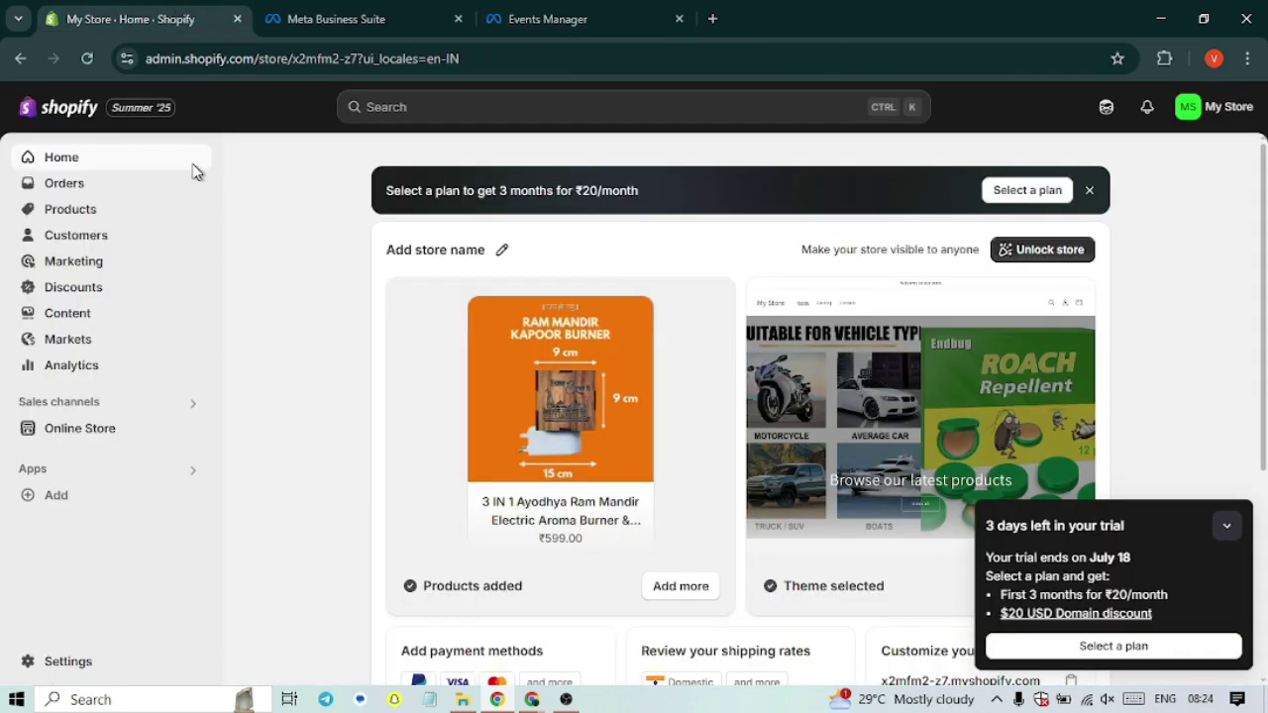
- From Online Store > Themes, open the store preview in a new tab and copy its URL
{"action": "left_click", "coordinate": [79, 428]}
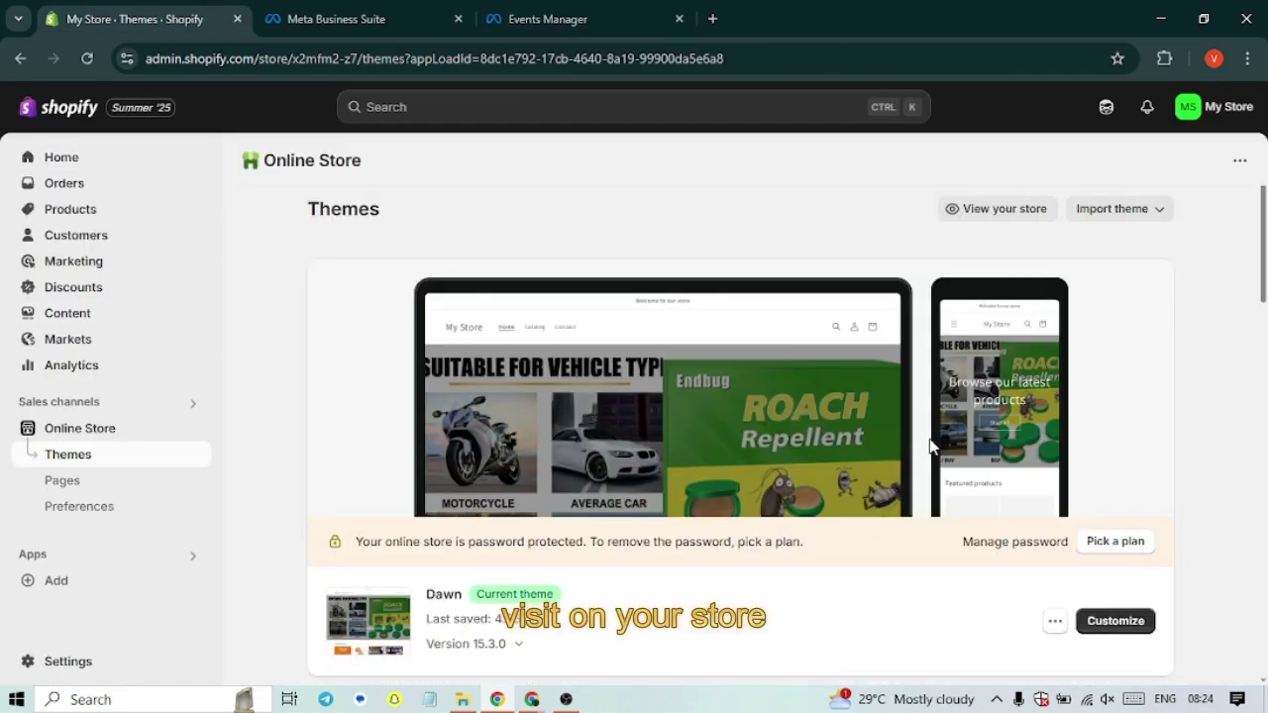
{"action": "right_click", "coordinate": [1010, 212]}
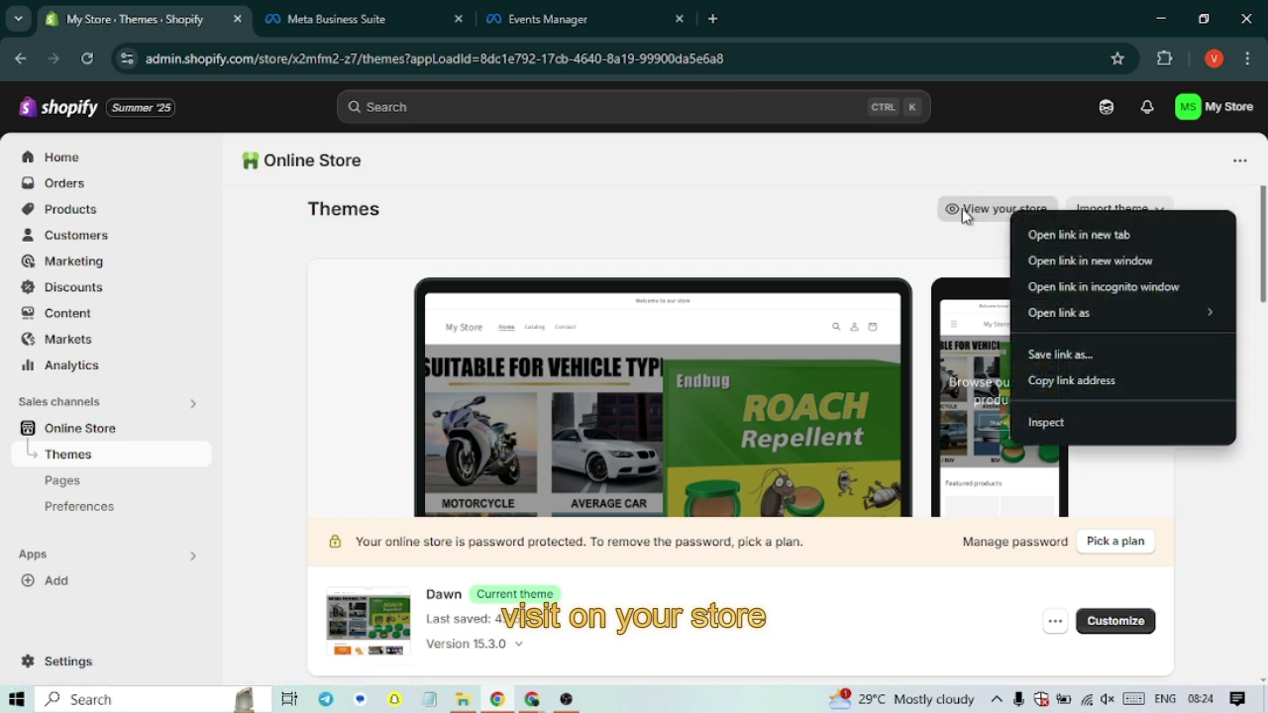
{"action": "left_click", "coordinate": [963, 214]}
{"action": "left_click", "coordinate": [967, 214]}
{"action": "right_click", "coordinate": [966, 210]}
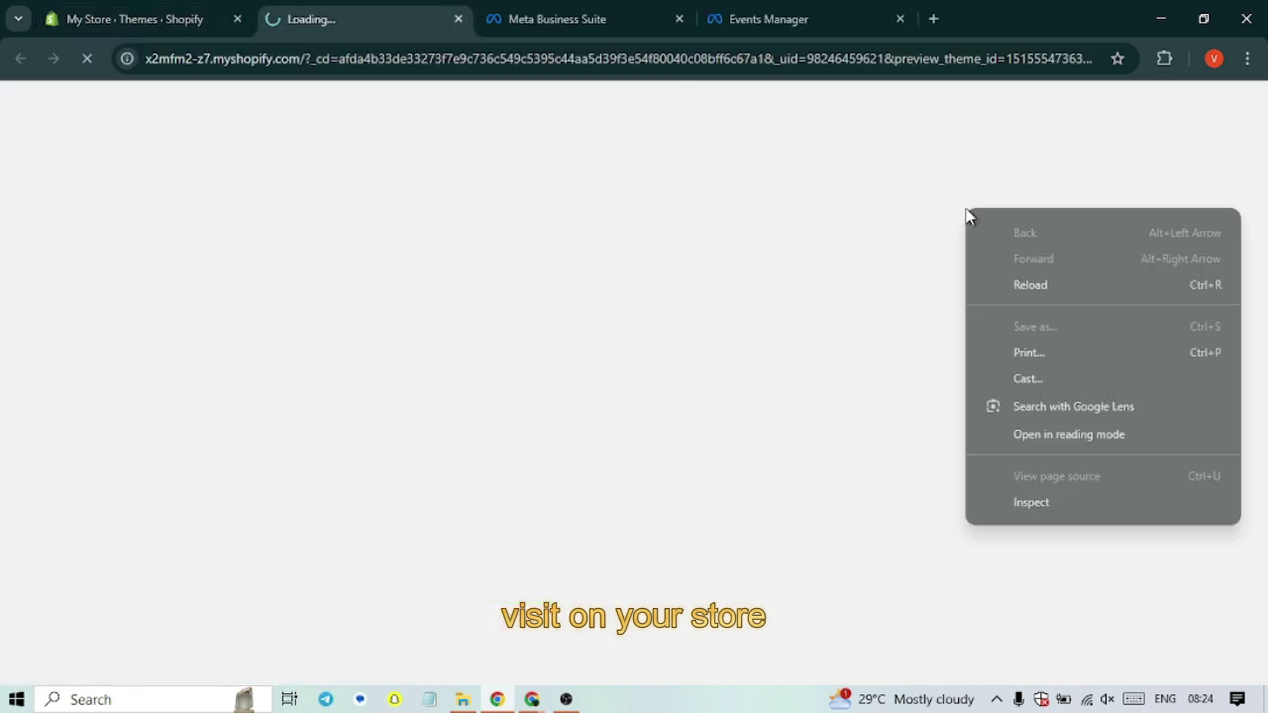
{"action": "left_click", "coordinate": [697, 214]}
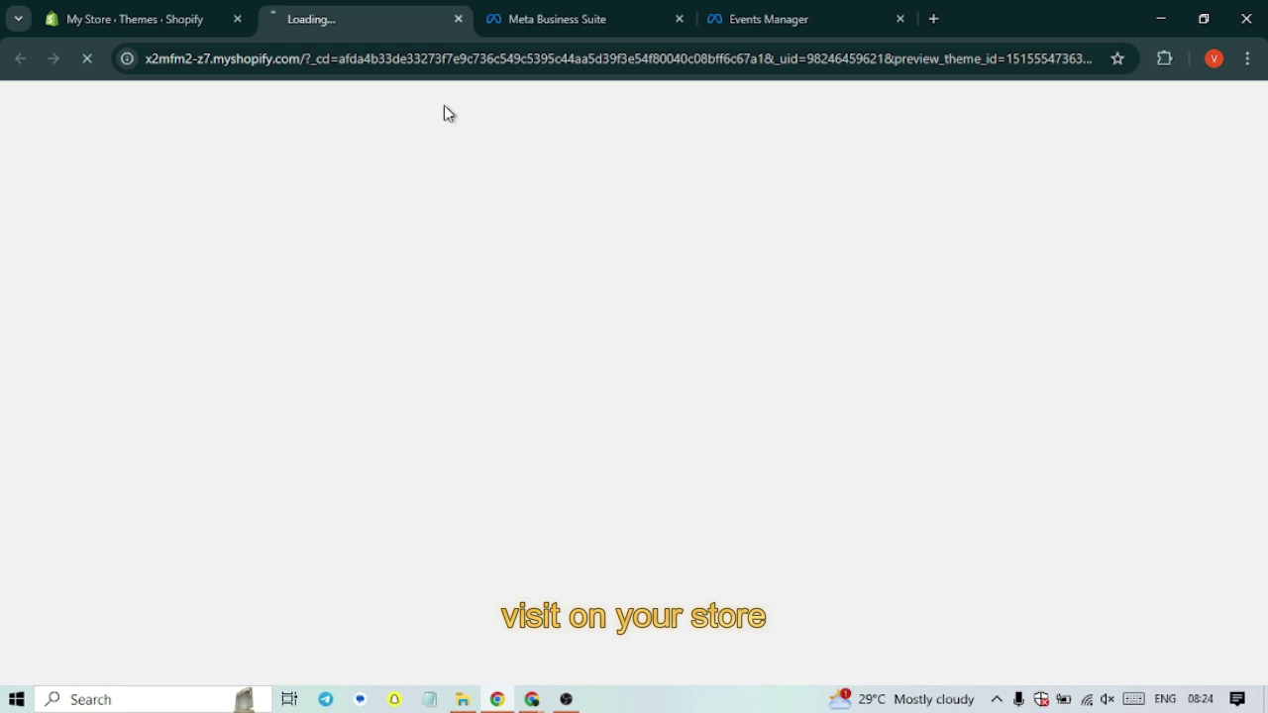
{"action": "left_click", "coordinate": [368, 62]}
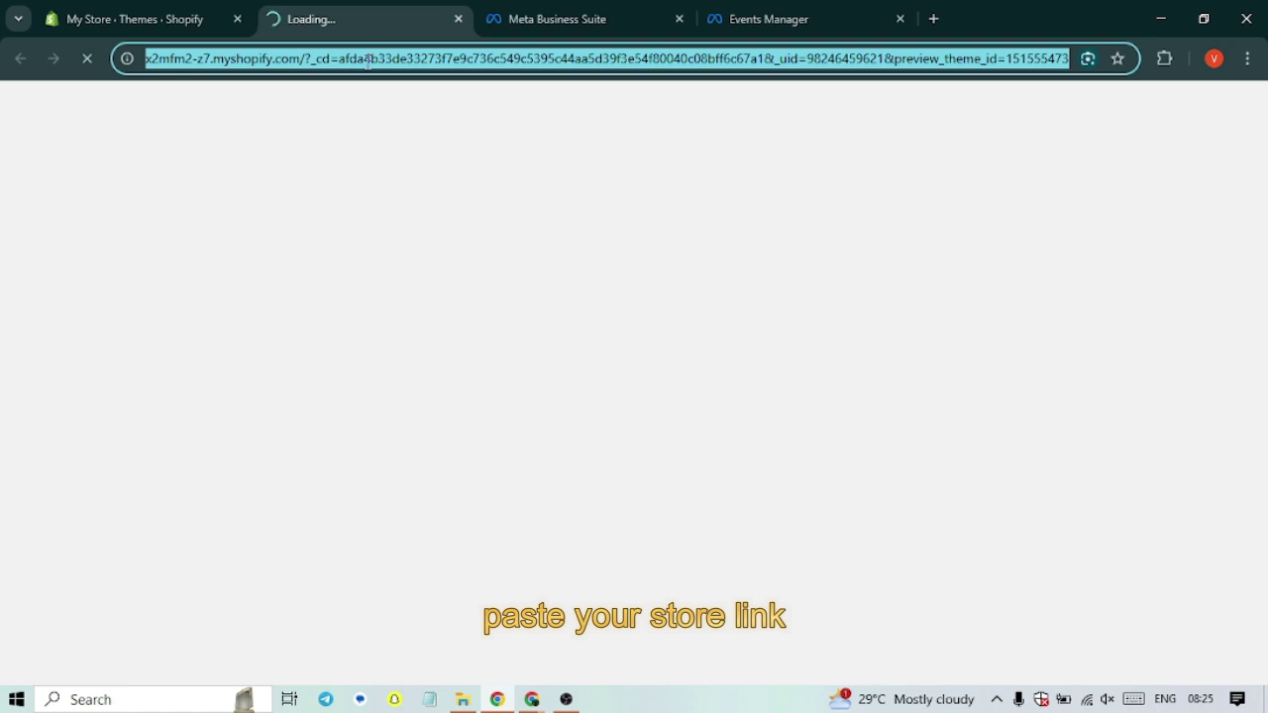
{"action": "left_click", "coordinate": [556, 12]}
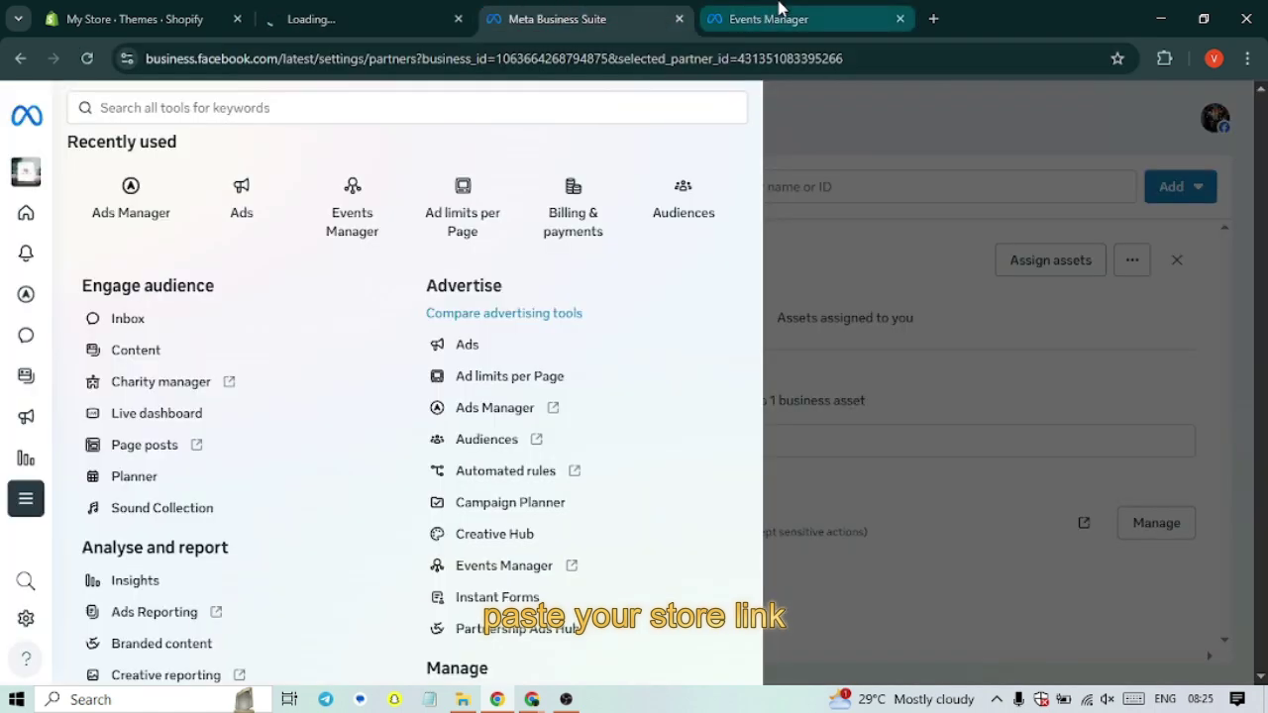
- Paste the store URL, send test traffic, then close the extra tab and return to Themes
{"action": "left_click", "coordinate": [755, 26]}
{"action": "left_click", "coordinate": [470, 451]}
{"action": "type", "text": "https://x2mfm2-z7.myshopify.com/"}
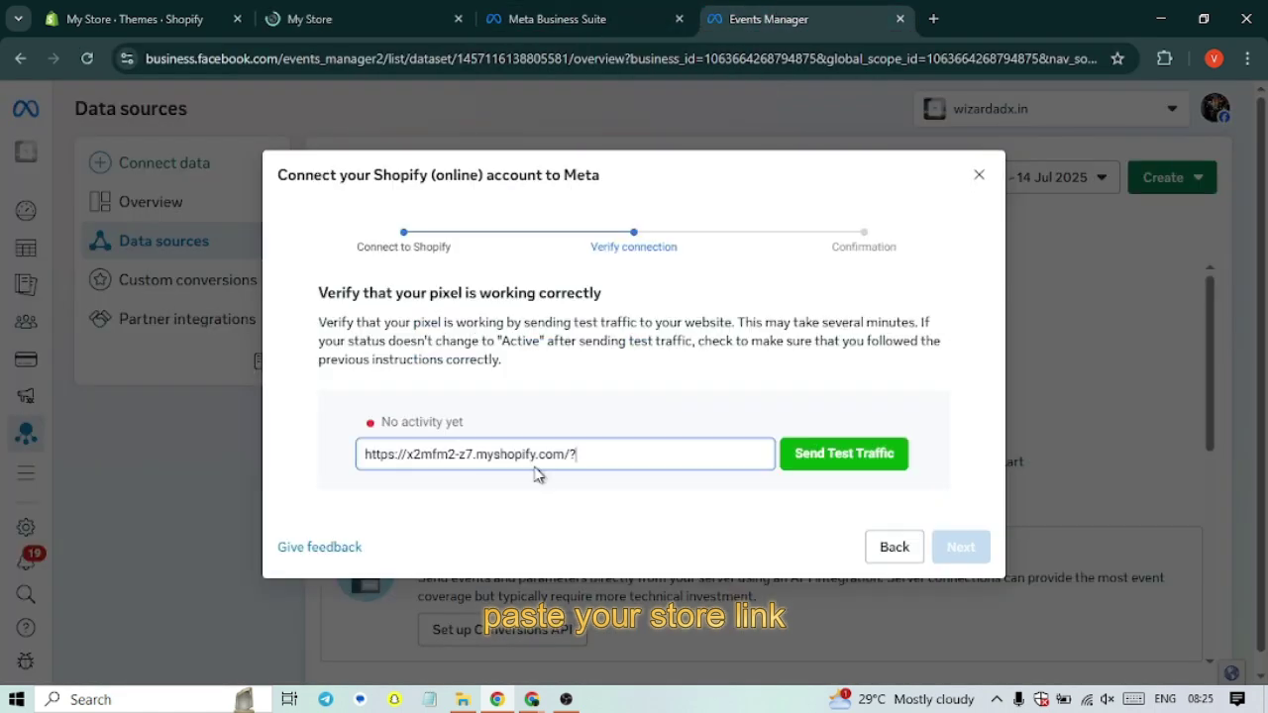
{"action": "left_click", "coordinate": [807, 455]}
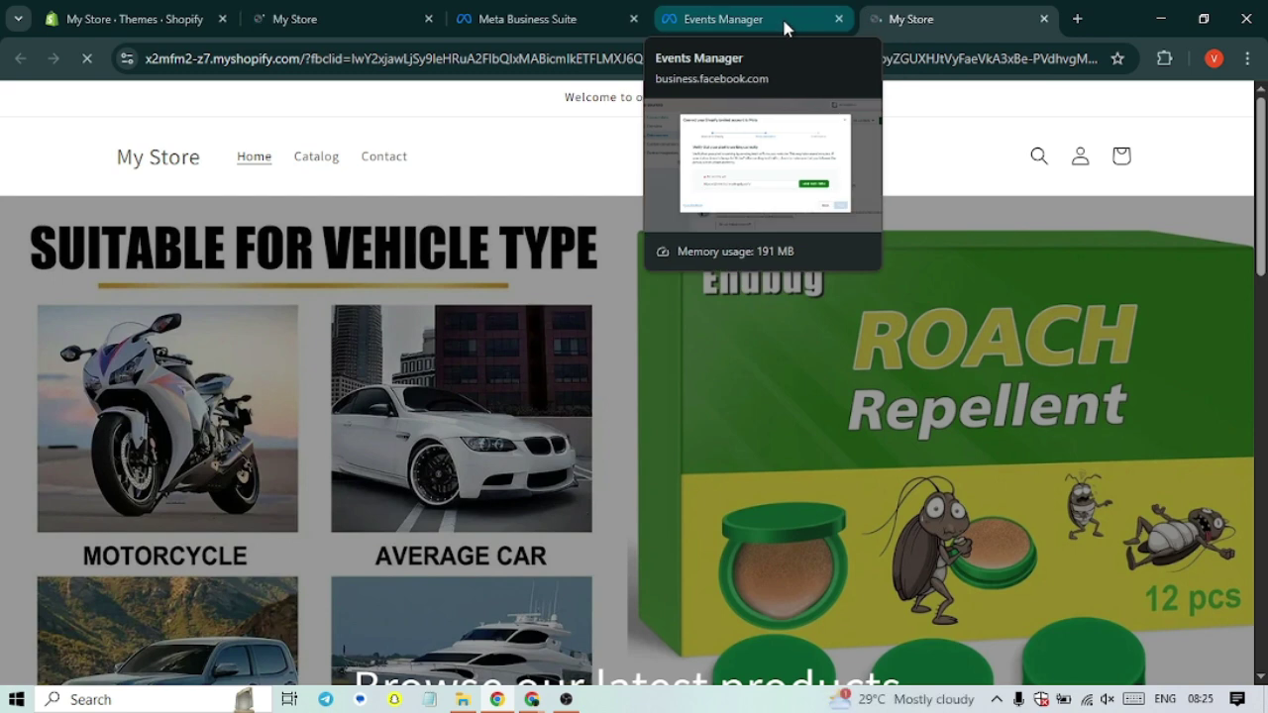
{"action": "left_click", "coordinate": [427, 19]}
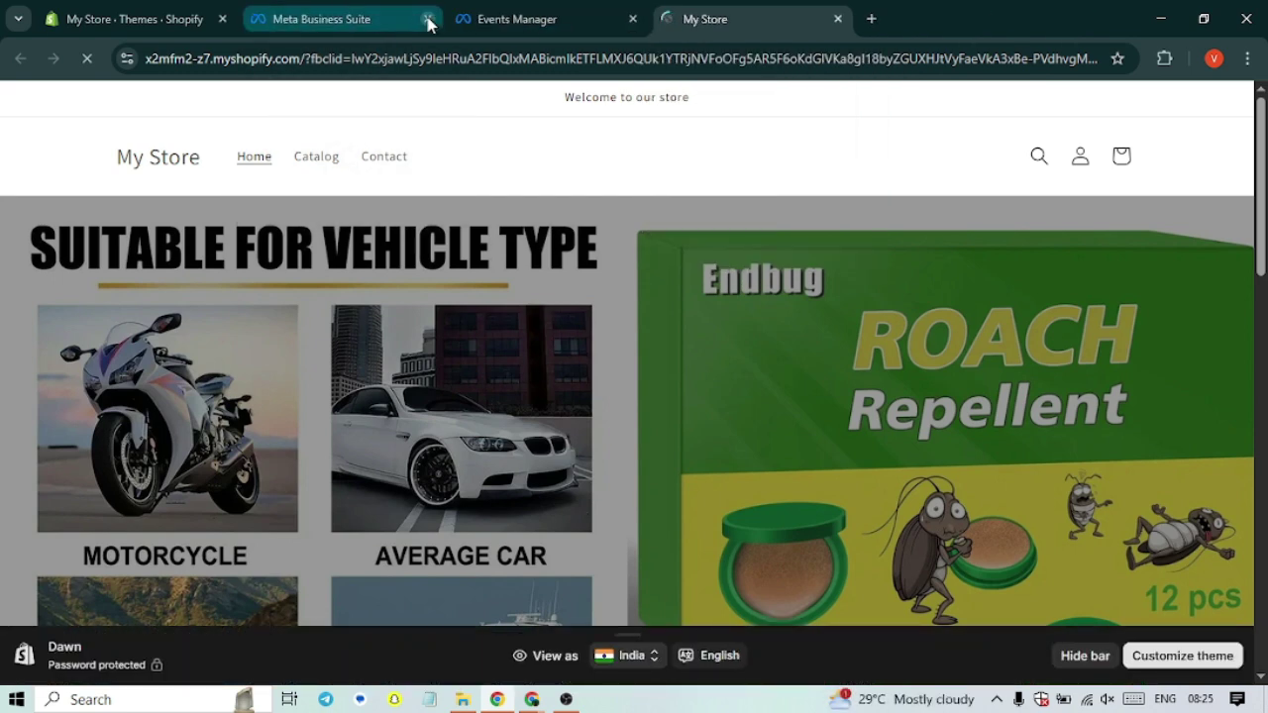
{"action": "left_click", "coordinate": [186, 12]}
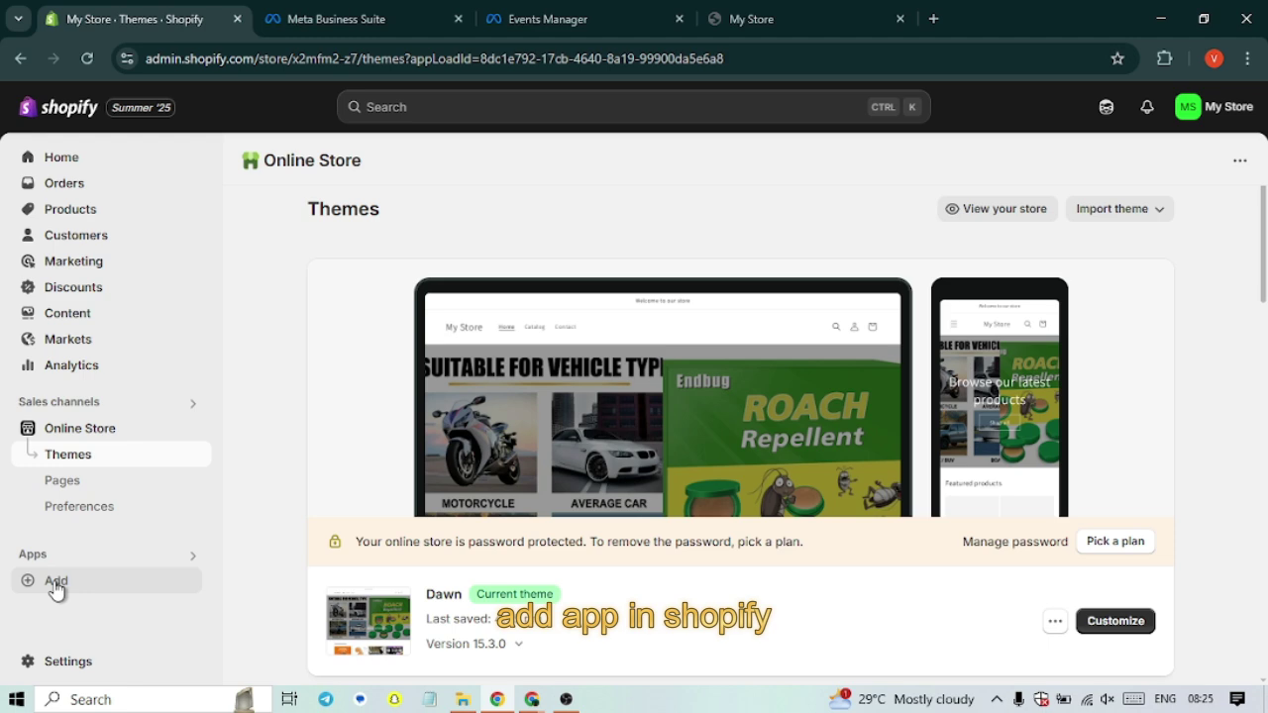
- From Apps > Add, scroll the Picked for you list and follow the Shopify App Store link
{"action": "left_click", "coordinate": [55, 583]}
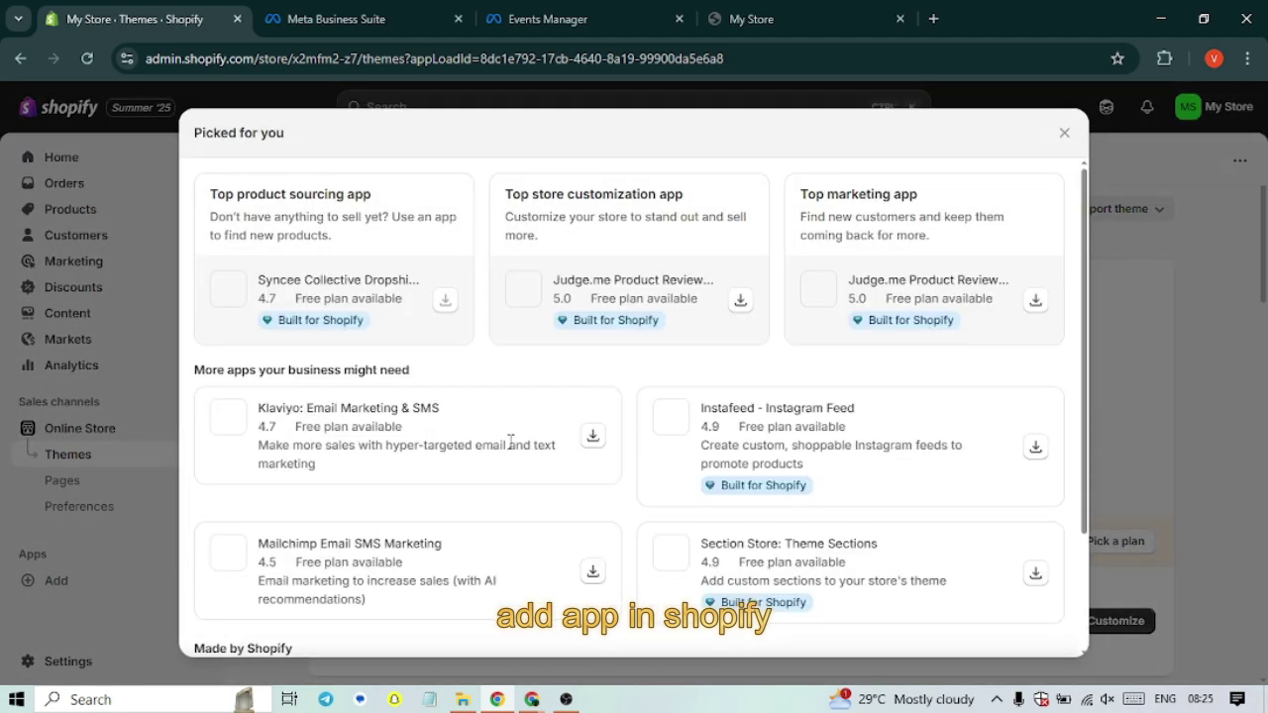
{"action": "scroll", "coordinate": [551, 525], "scroll_direction": "down", "scroll_amount": 3}
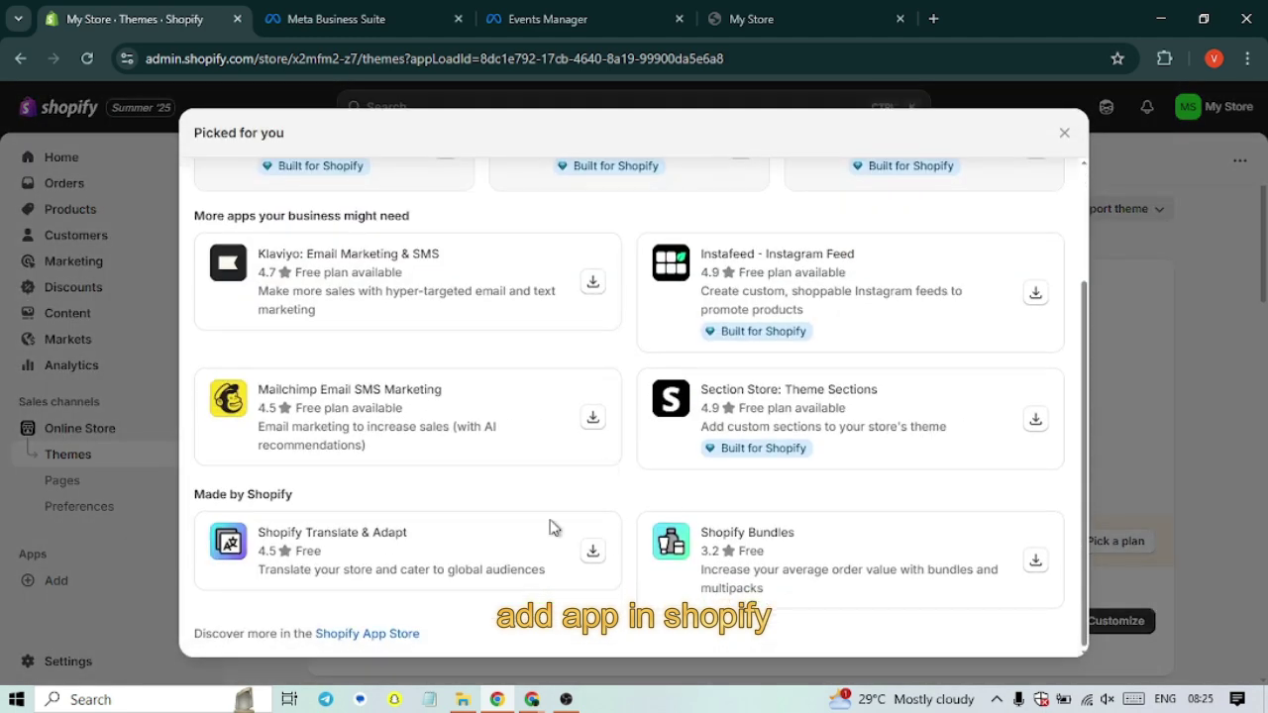
{"action": "scroll", "coordinate": [499, 470], "scroll_direction": "up", "scroll_amount": 3}
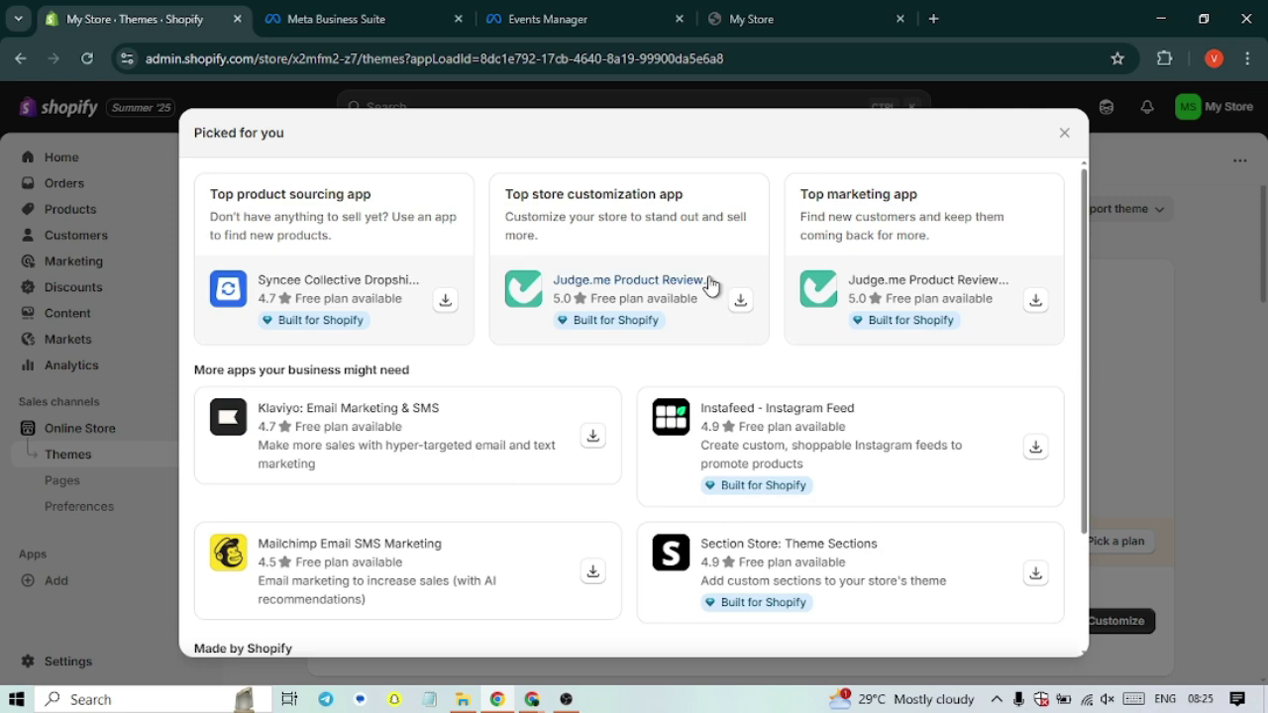
{"action": "scroll", "coordinate": [584, 374], "scroll_direction": "down", "scroll_amount": 2}
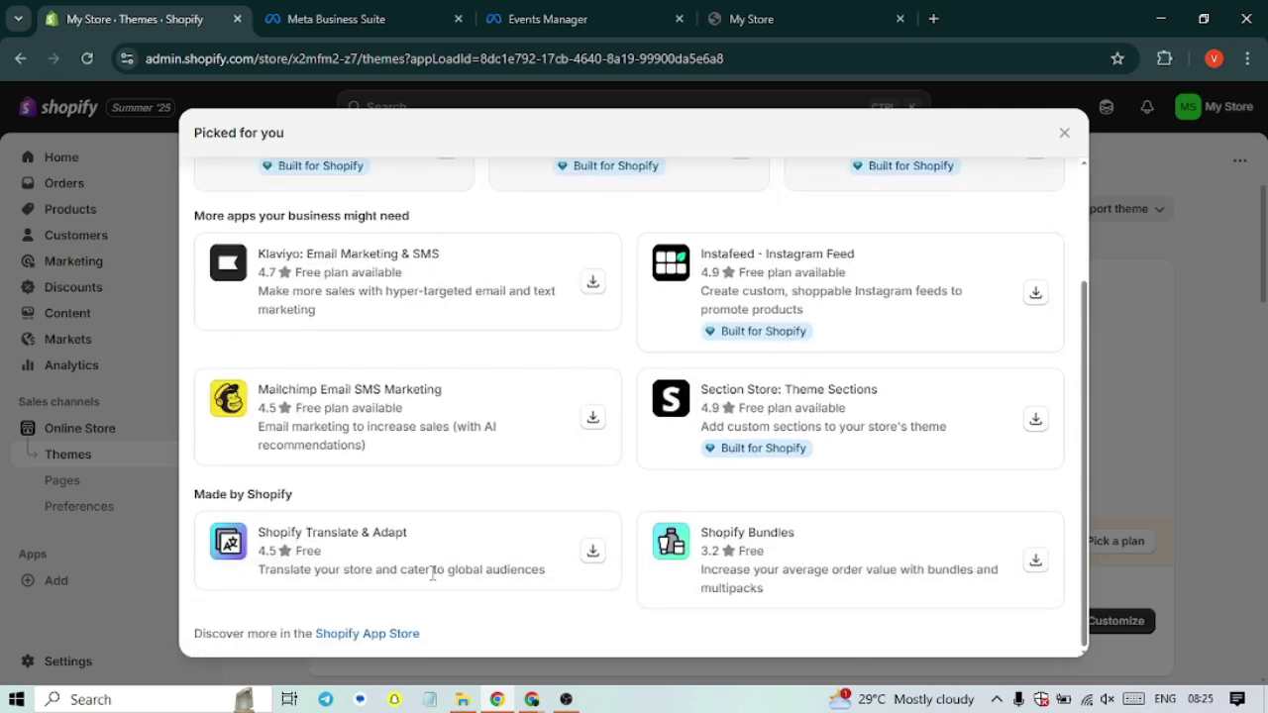
{"action": "left_click", "coordinate": [369, 632]}
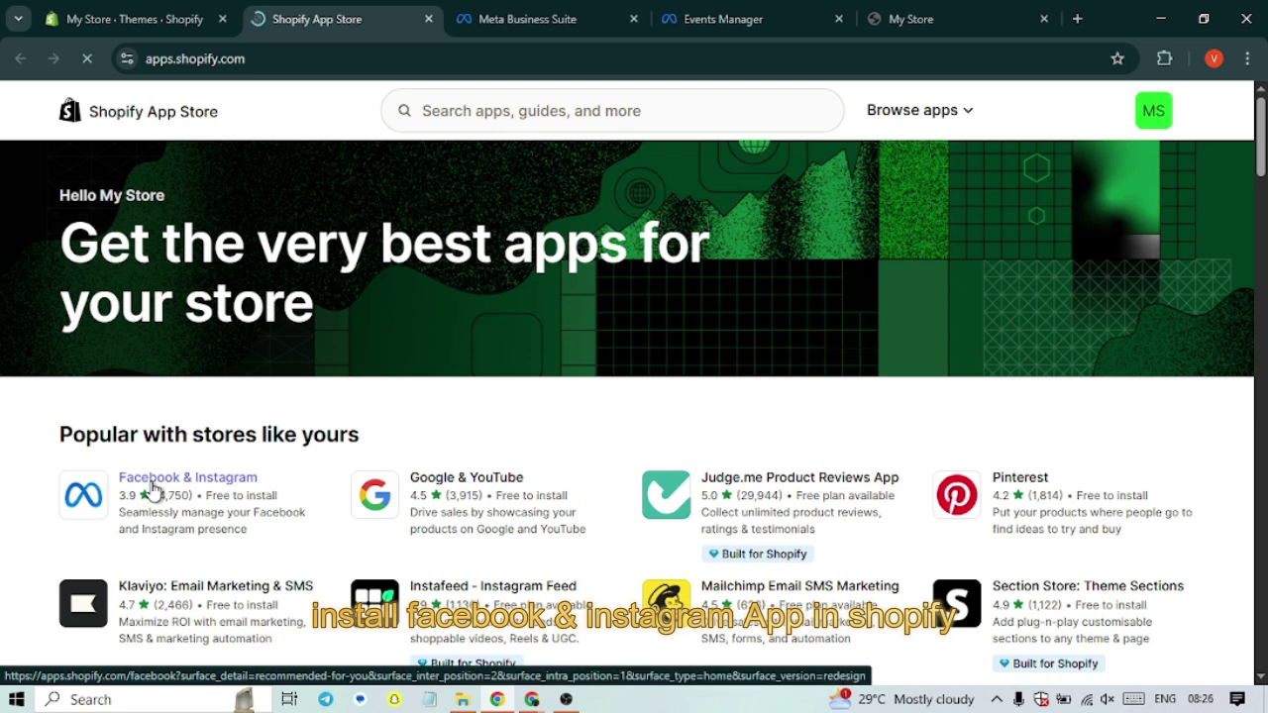
- Open the Facebook & Instagram app listing and start installing it to see its data-access request
{"action": "left_click", "coordinate": [151, 489]}
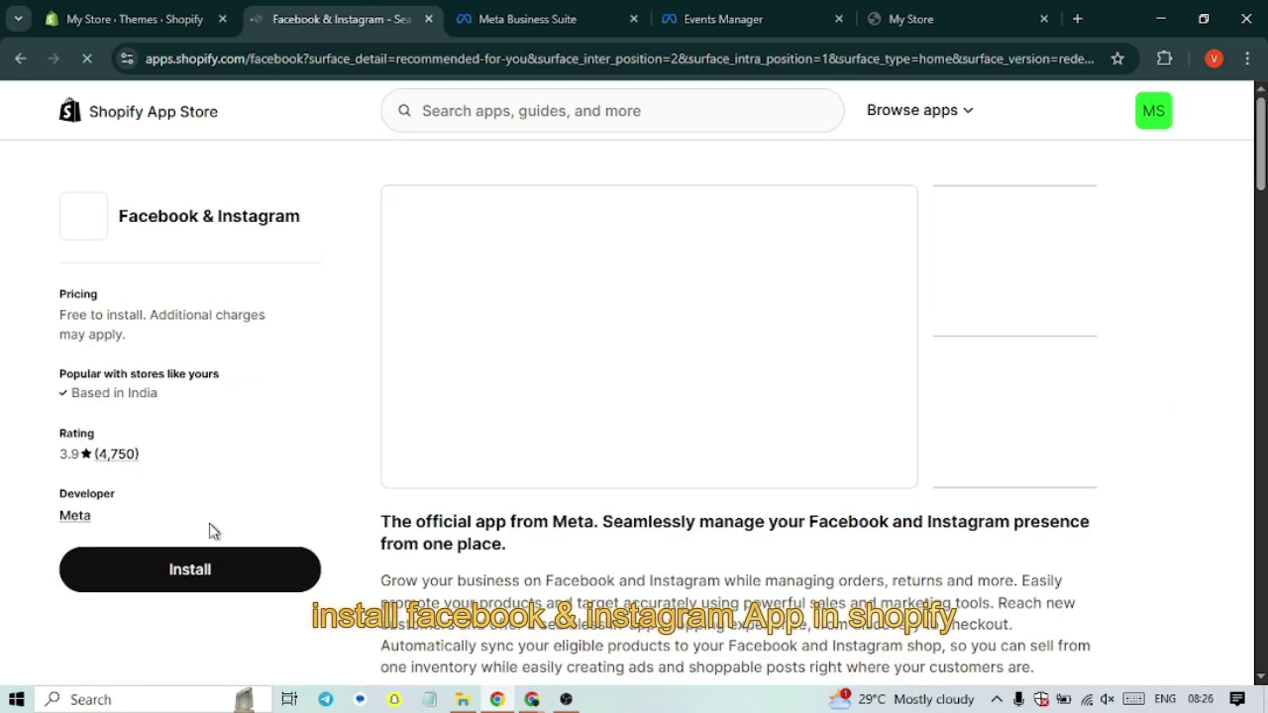
{"action": "left_click", "coordinate": [194, 572]}
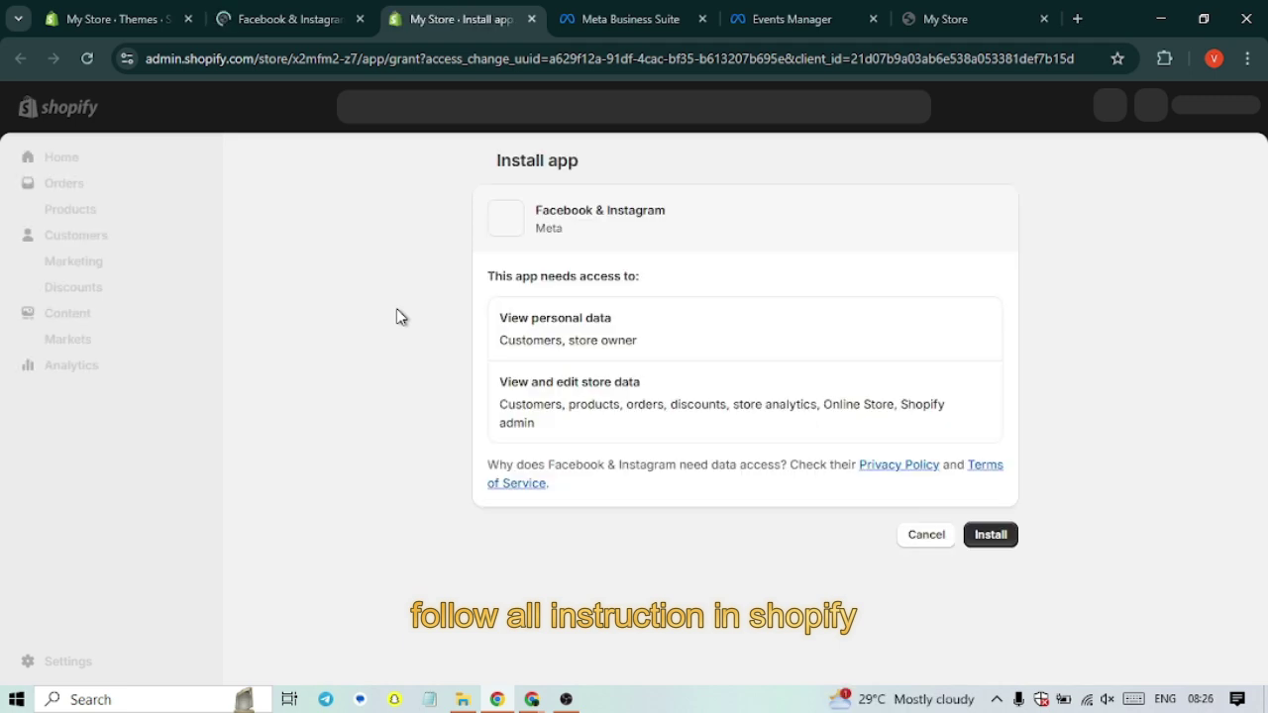
- Approve the store access, then connect, confirm and allow the business Facebook account for Shopify
{"action": "left_click", "coordinate": [992, 535]}
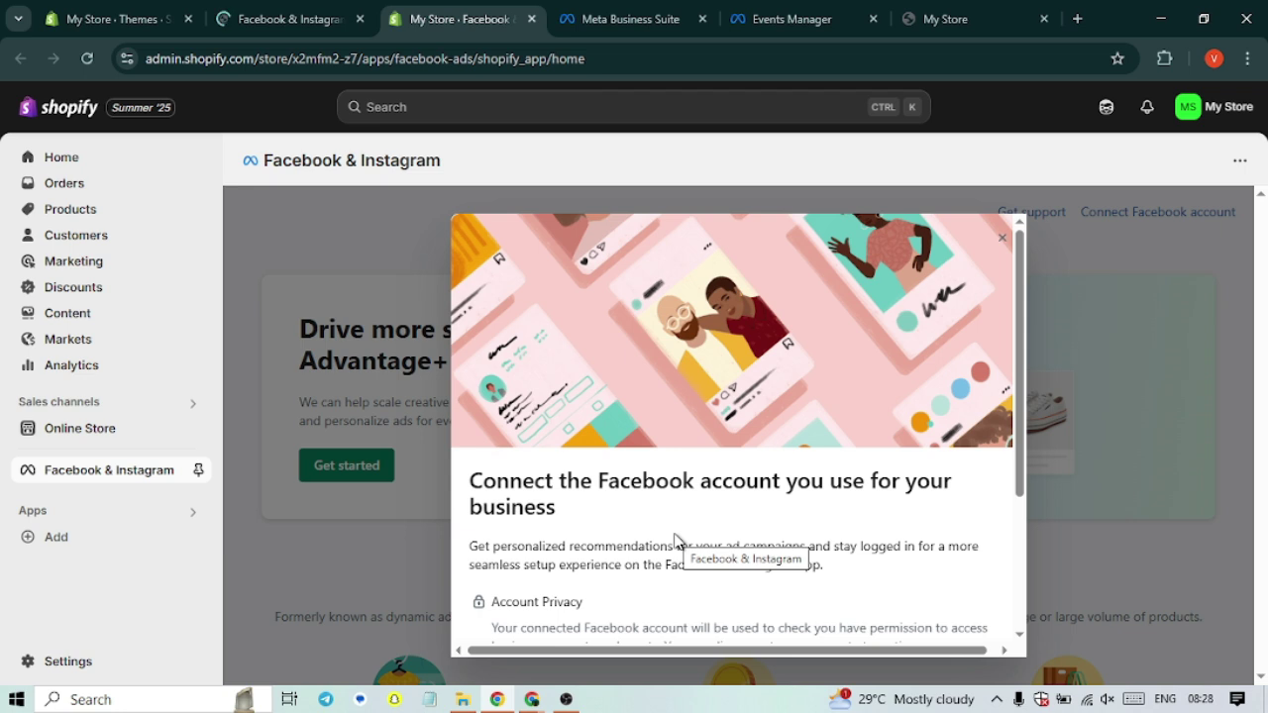
{"action": "scroll", "coordinate": [676, 538], "scroll_direction": "down", "scroll_amount": 3}
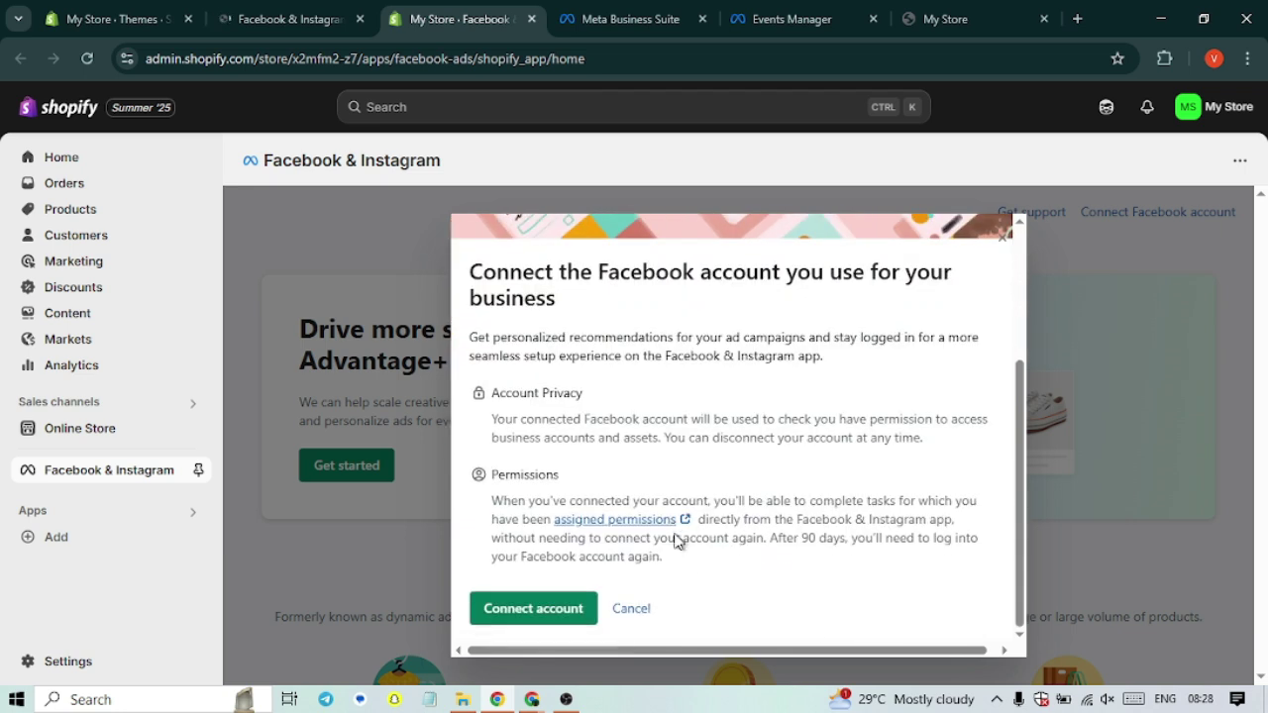
{"action": "left_click", "coordinate": [514, 616]}
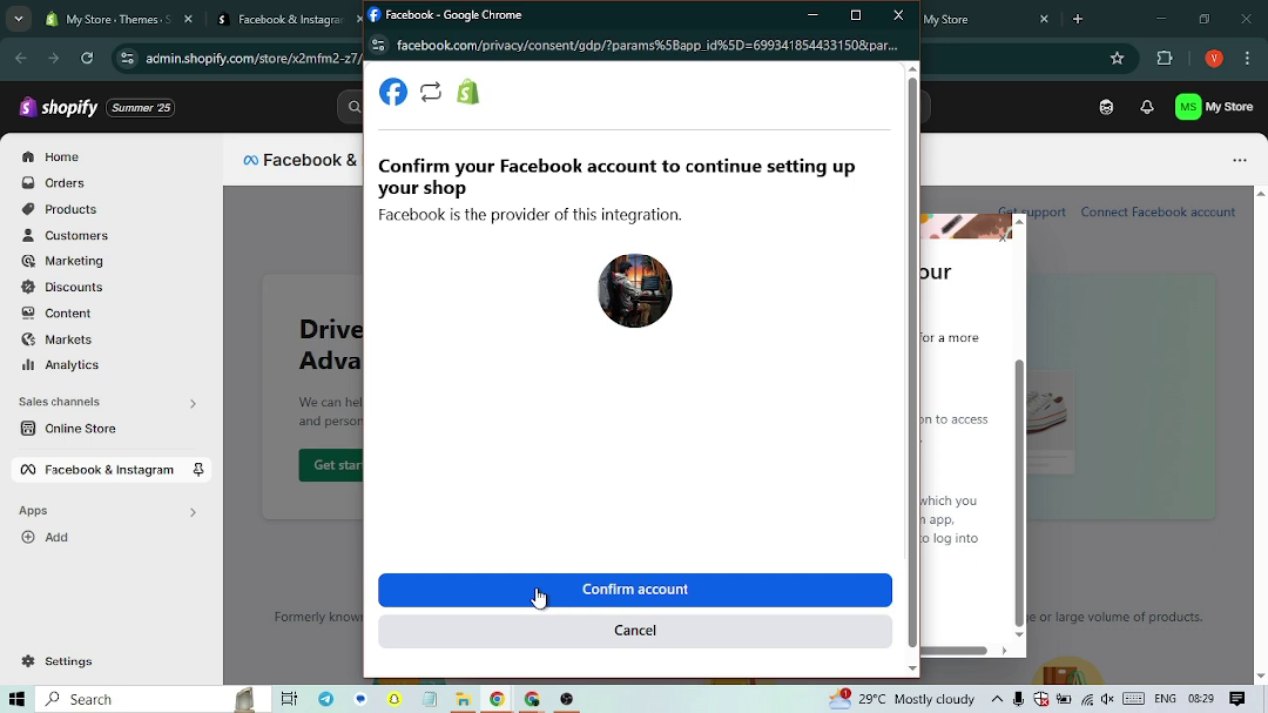
{"action": "left_click", "coordinate": [535, 593]}
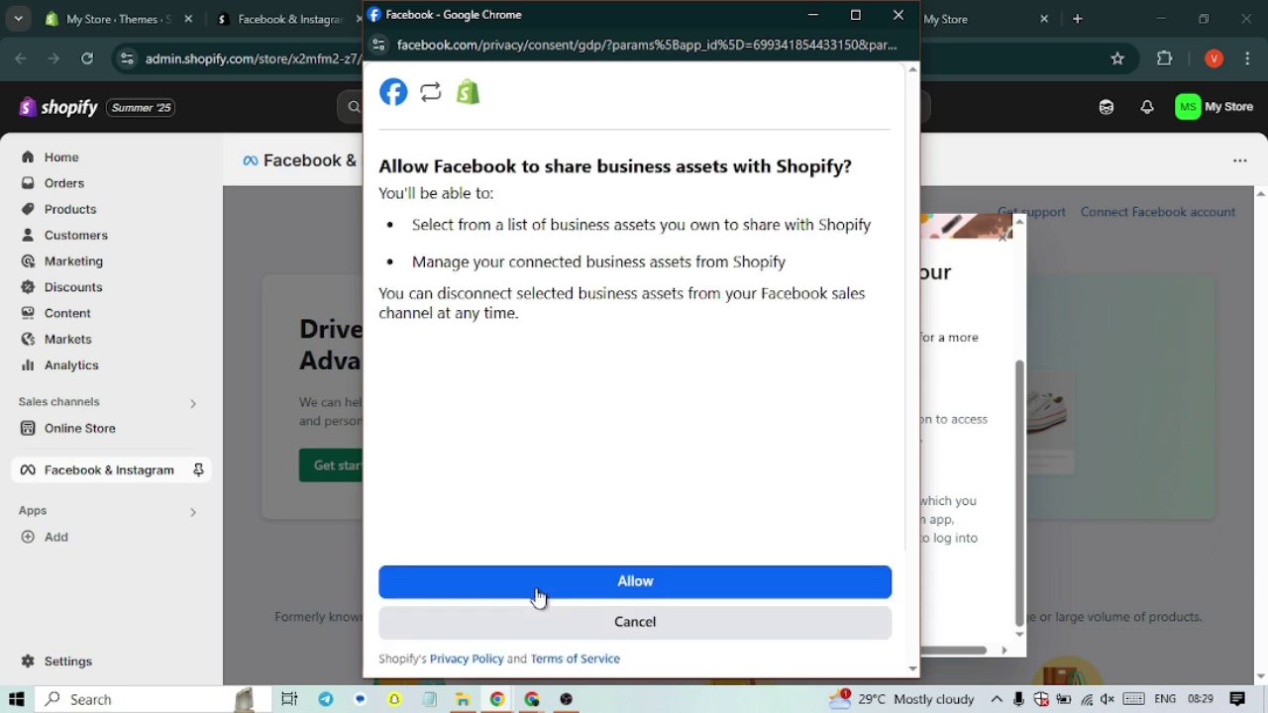
{"action": "left_click", "coordinate": [534, 591]}
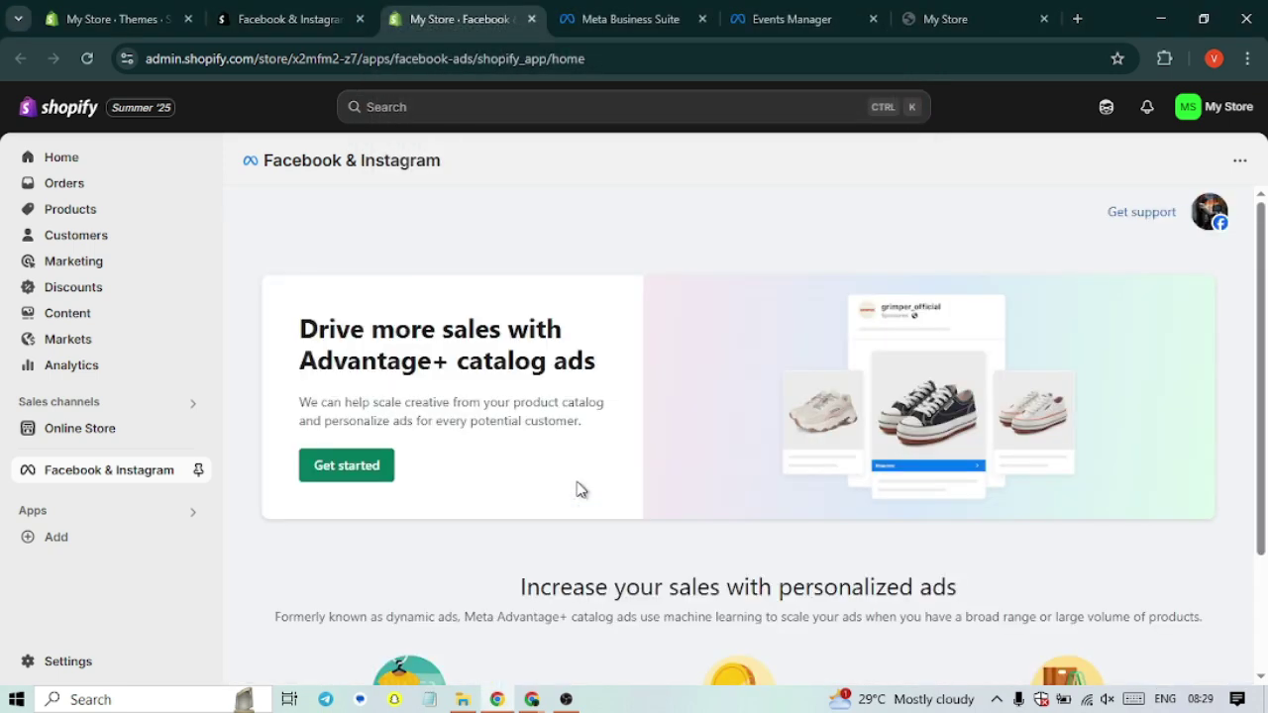
- Start the Facebook and Instagram ads setup from the app's home page
{"action": "scroll", "coordinate": [571, 515], "scroll_direction": "down", "scroll_amount": 3}
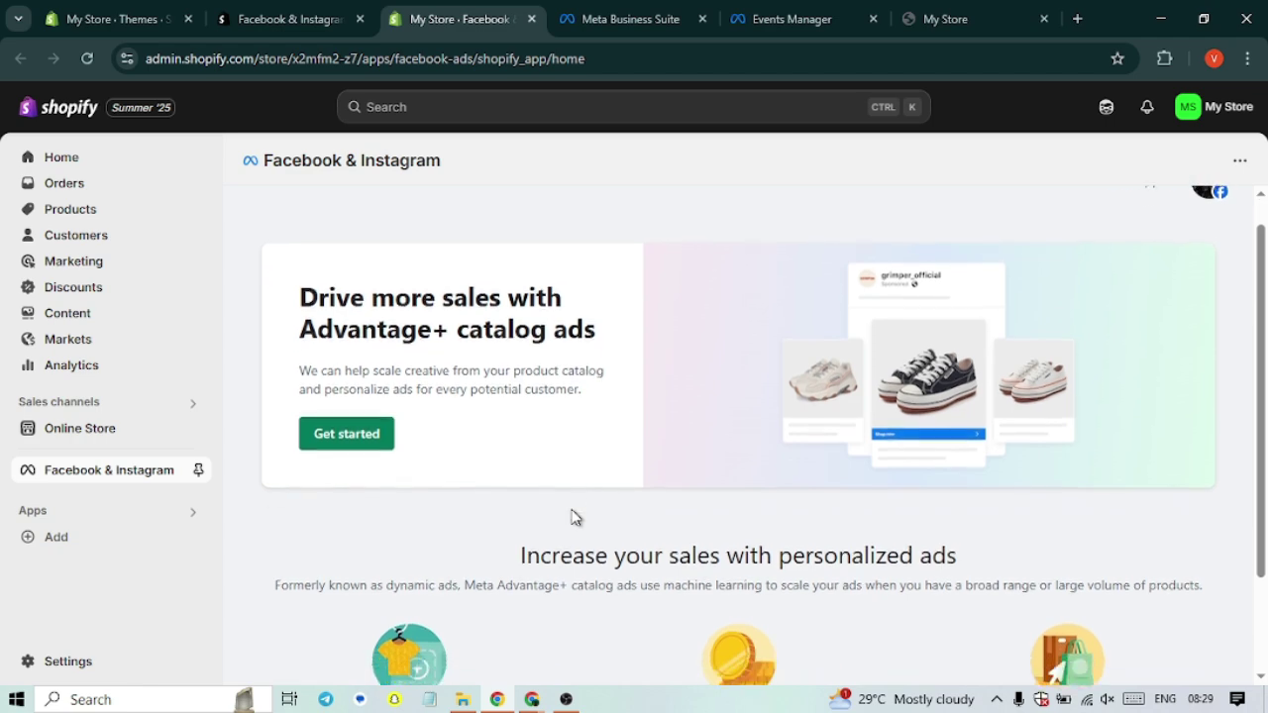
{"action": "scroll", "coordinate": [534, 466], "scroll_direction": "up", "scroll_amount": 3}
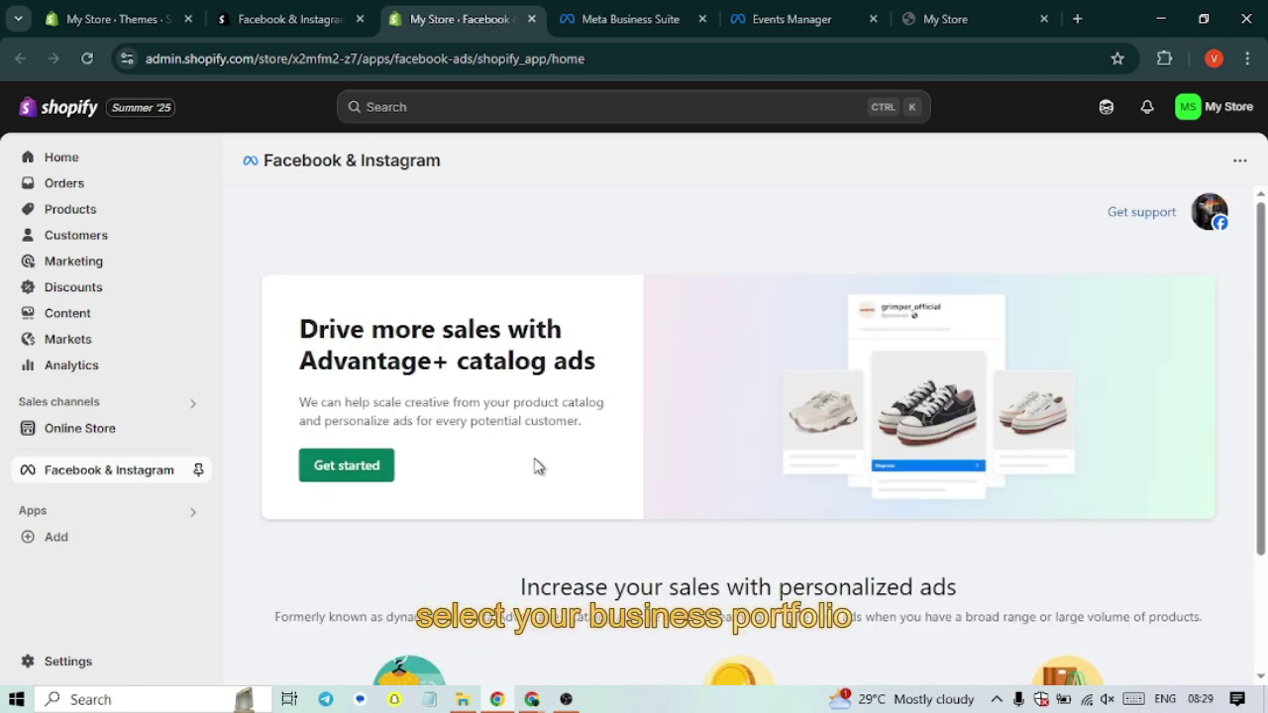
{"action": "scroll", "coordinate": [538, 473], "scroll_direction": "down", "scroll_amount": 3}
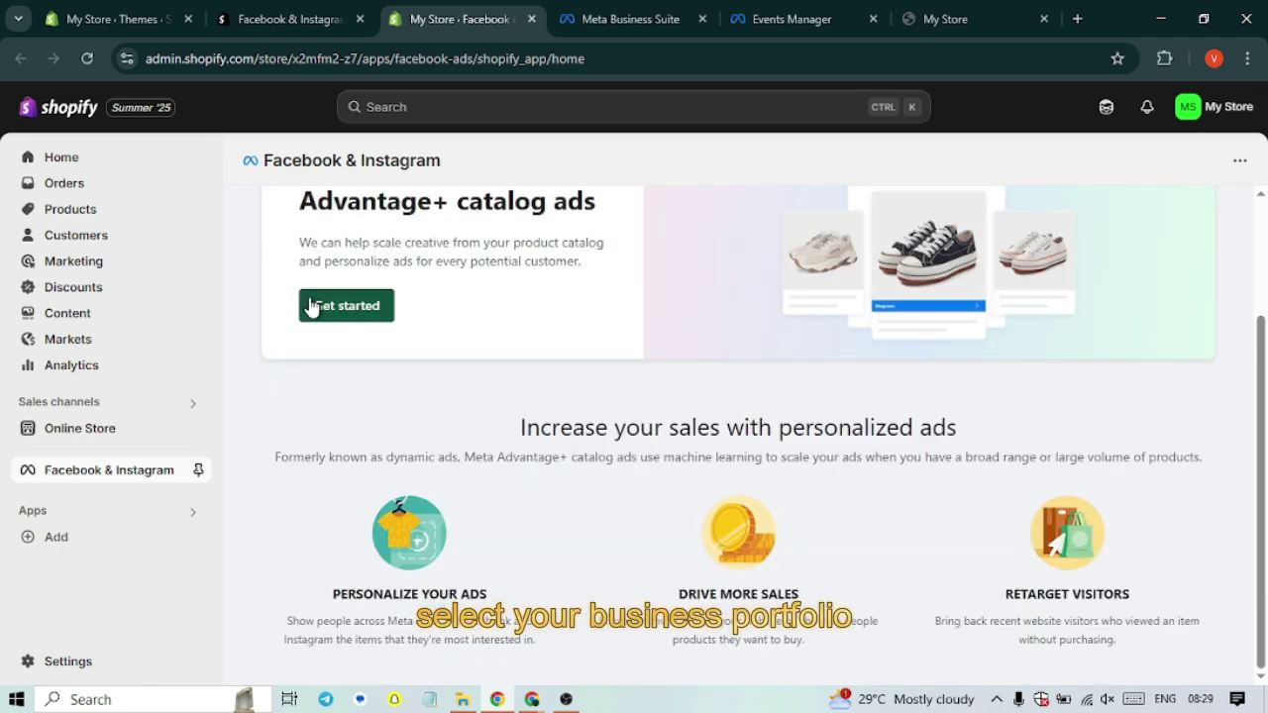
{"action": "left_click", "coordinate": [308, 304]}
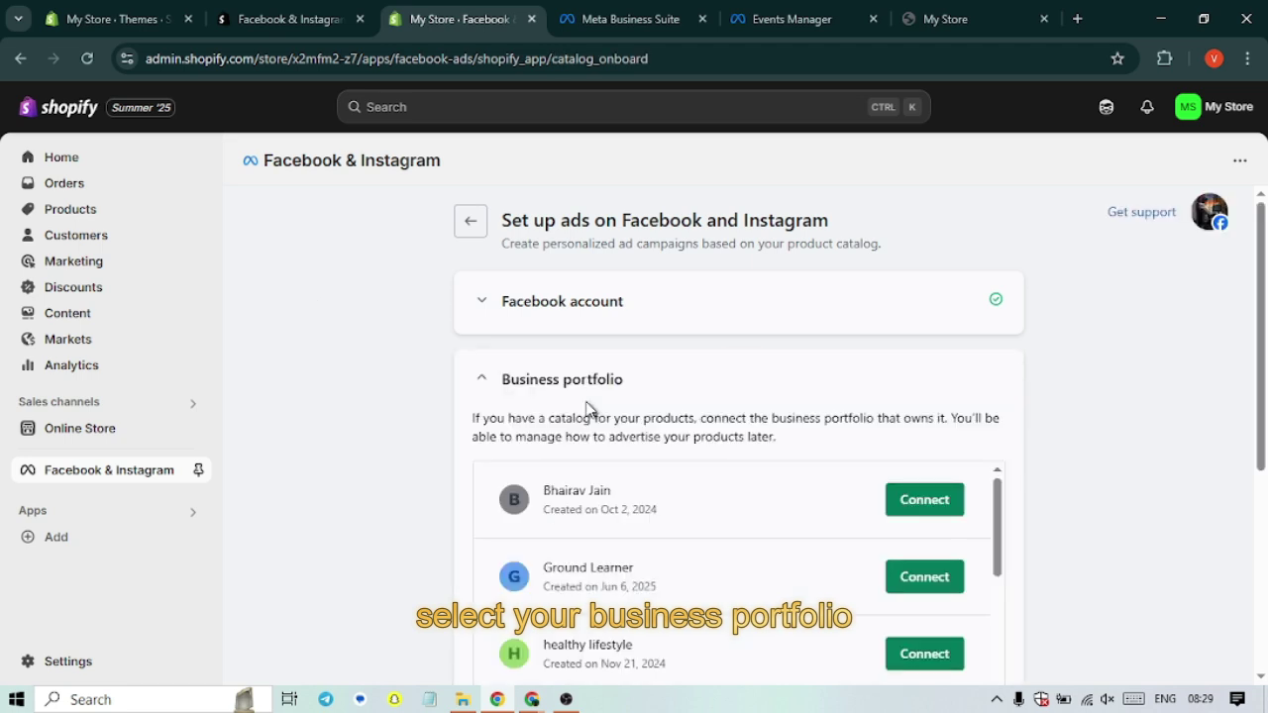
- Check the business portfolios in Meta Business Suite, then connect the wizardadx.in portfolio
{"action": "scroll", "coordinate": [635, 515], "scroll_direction": "down", "scroll_amount": 2}
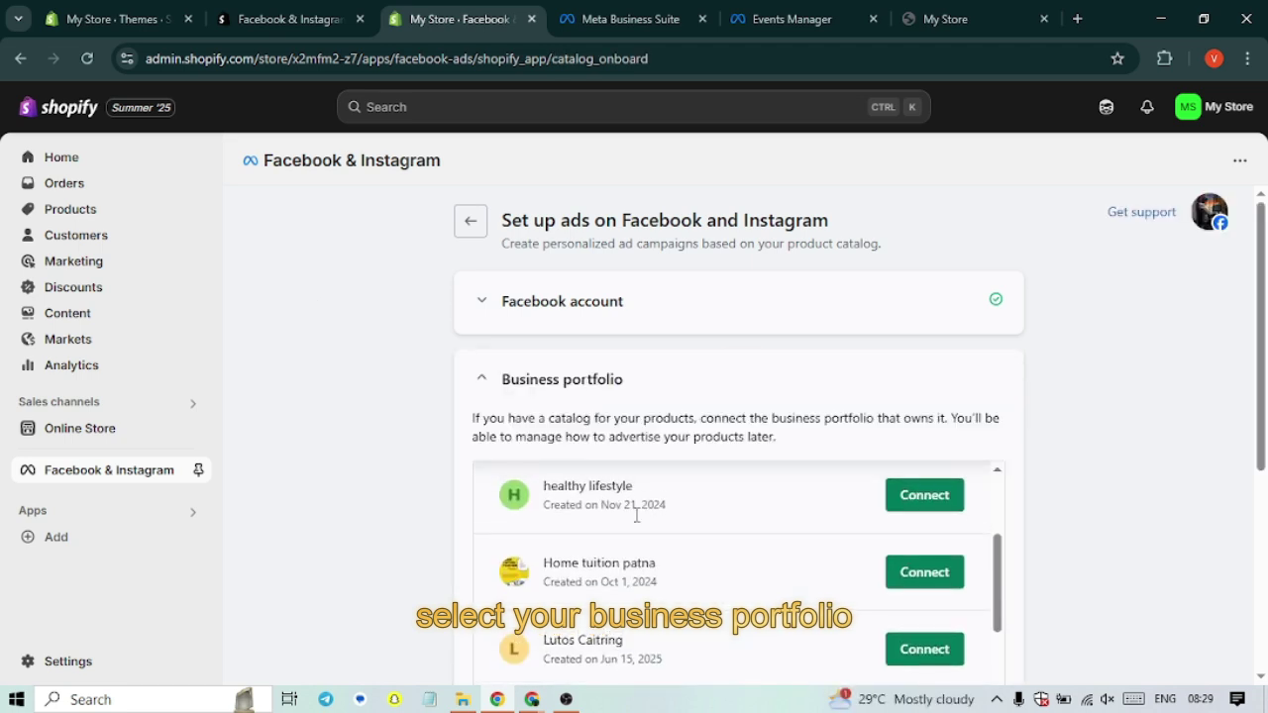
{"action": "scroll", "coordinate": [636, 515], "scroll_direction": "down", "scroll_amount": 3}
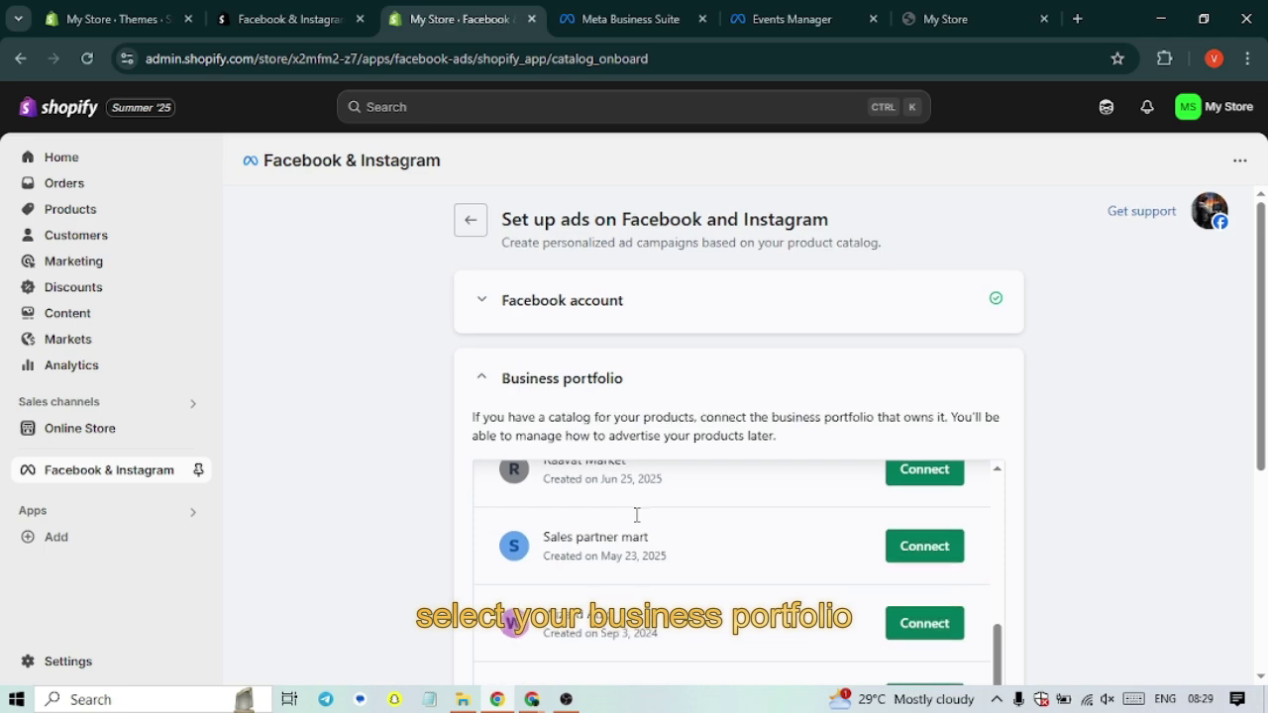
{"action": "scroll", "coordinate": [636, 515], "scroll_direction": "down", "scroll_amount": 5}
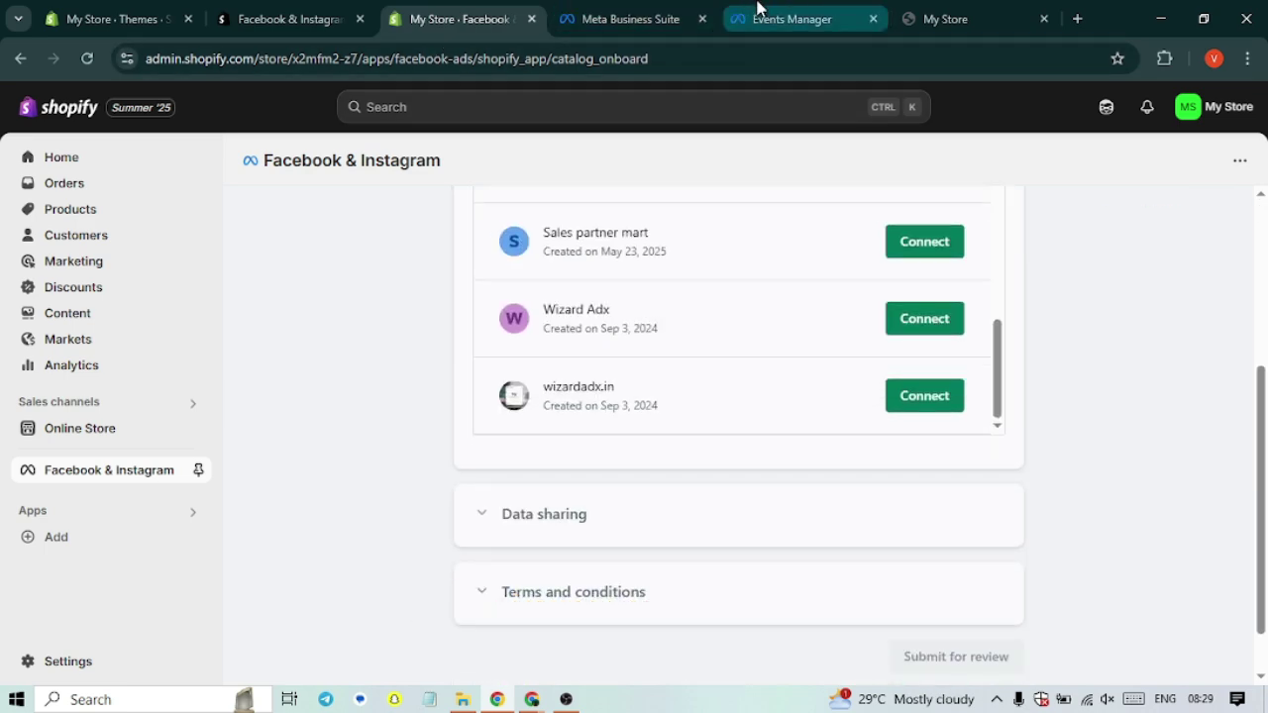
{"action": "left_click", "coordinate": [634, 19]}
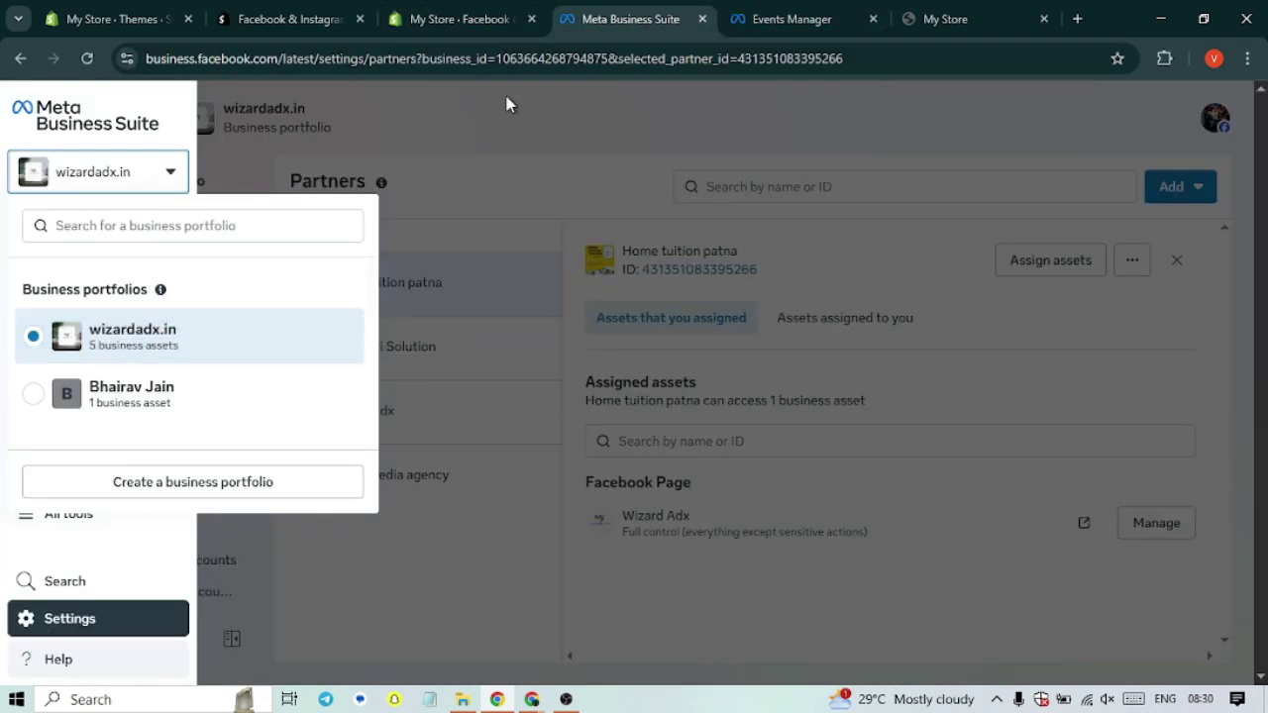
{"action": "left_click", "coordinate": [470, 11]}
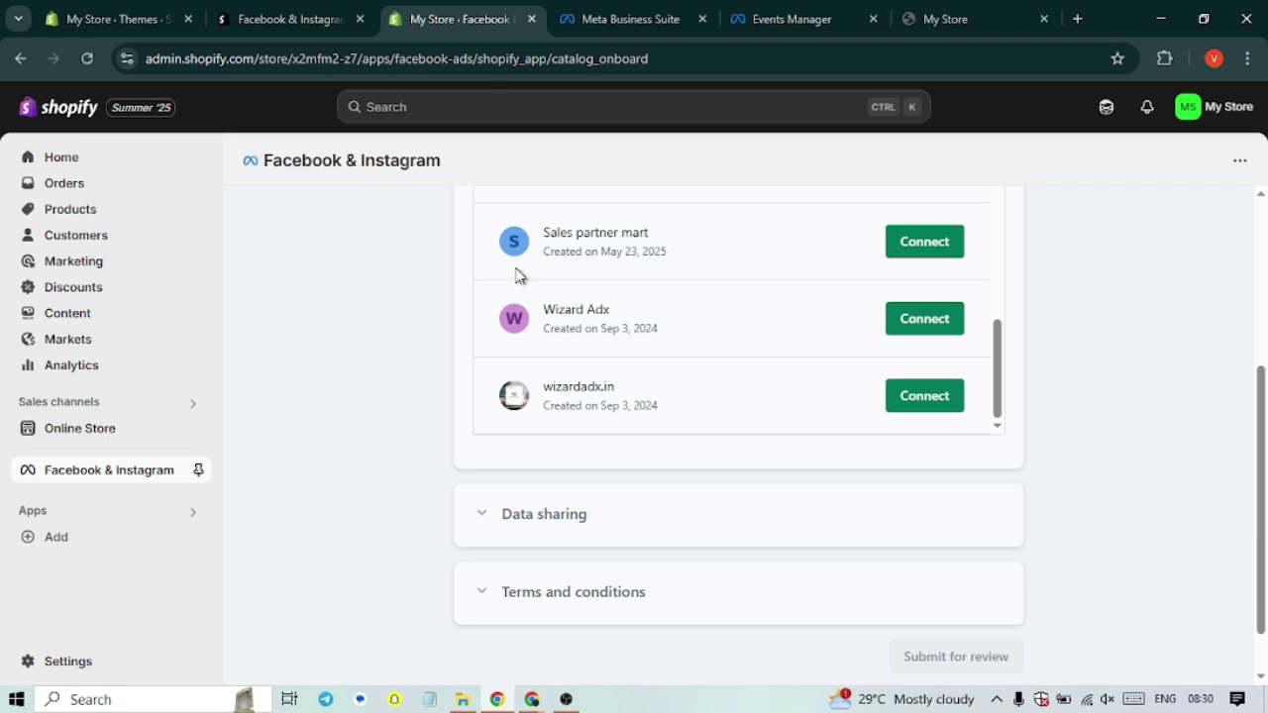
{"action": "left_click", "coordinate": [919, 398]}
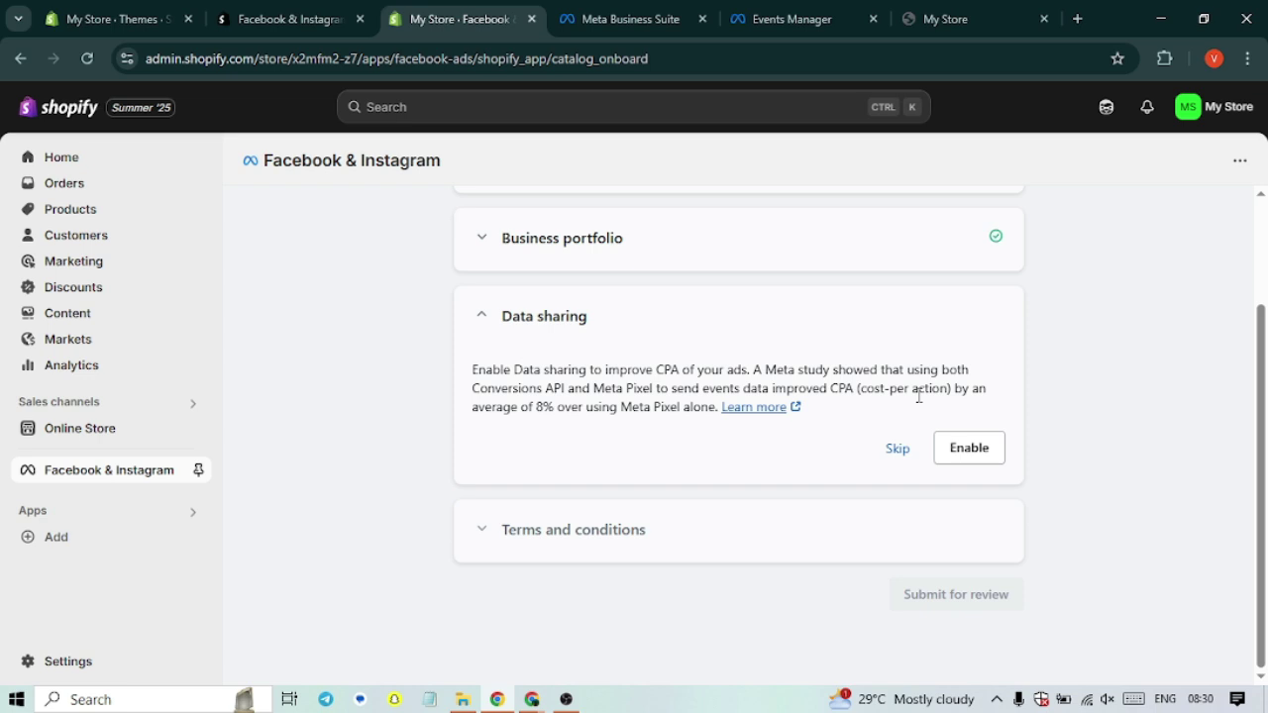
- Enable data sharing at the Maximum level and save the preference
{"action": "left_click", "coordinate": [953, 433]}
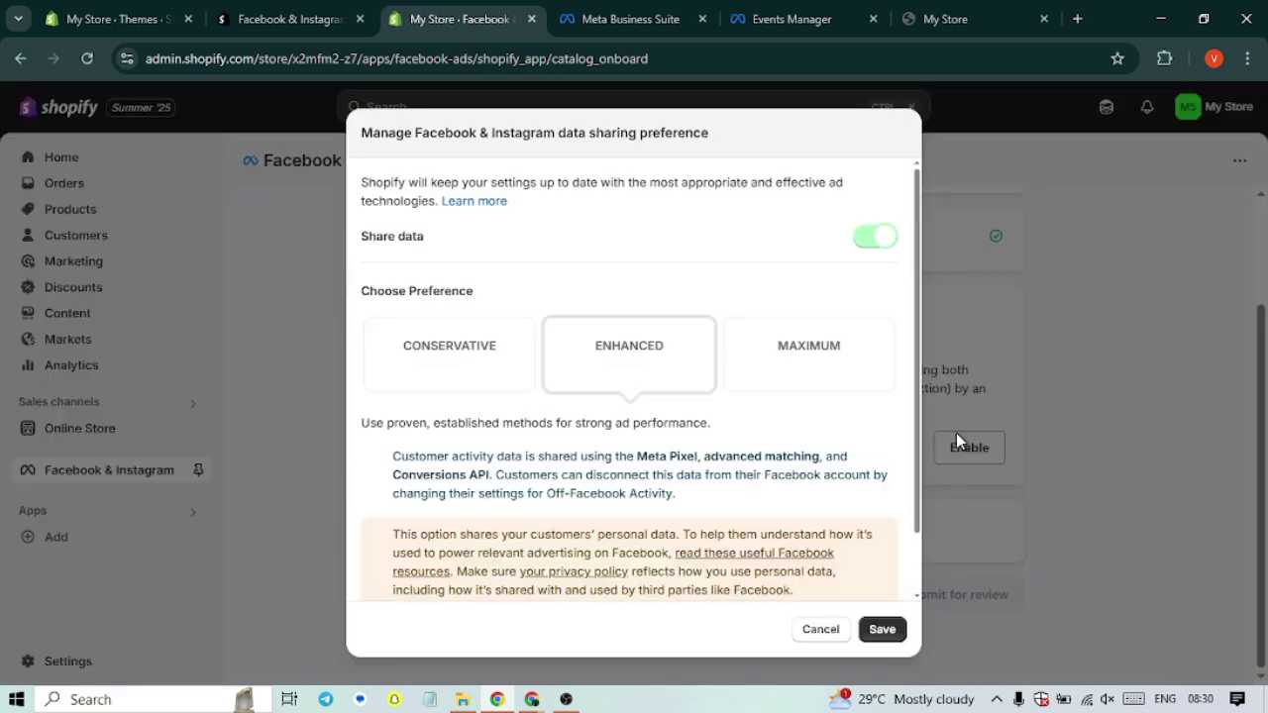
{"action": "left_click", "coordinate": [805, 394]}
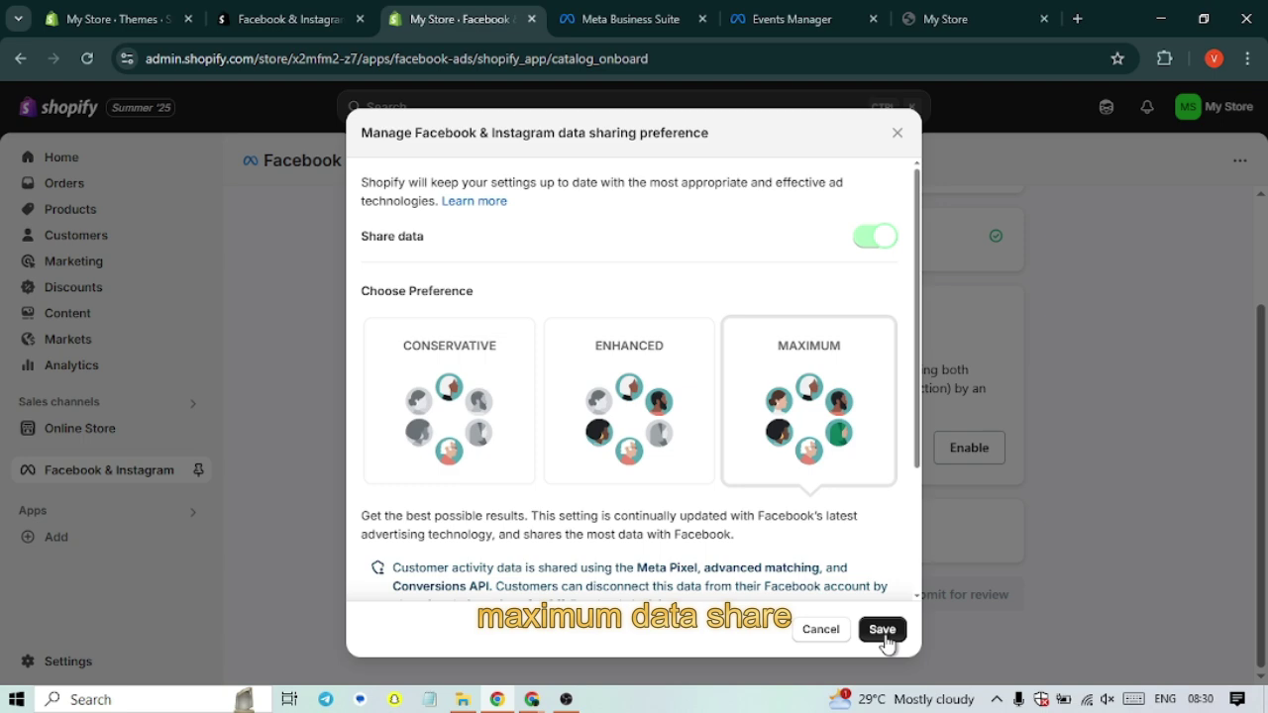
{"action": "left_click", "coordinate": [885, 638]}
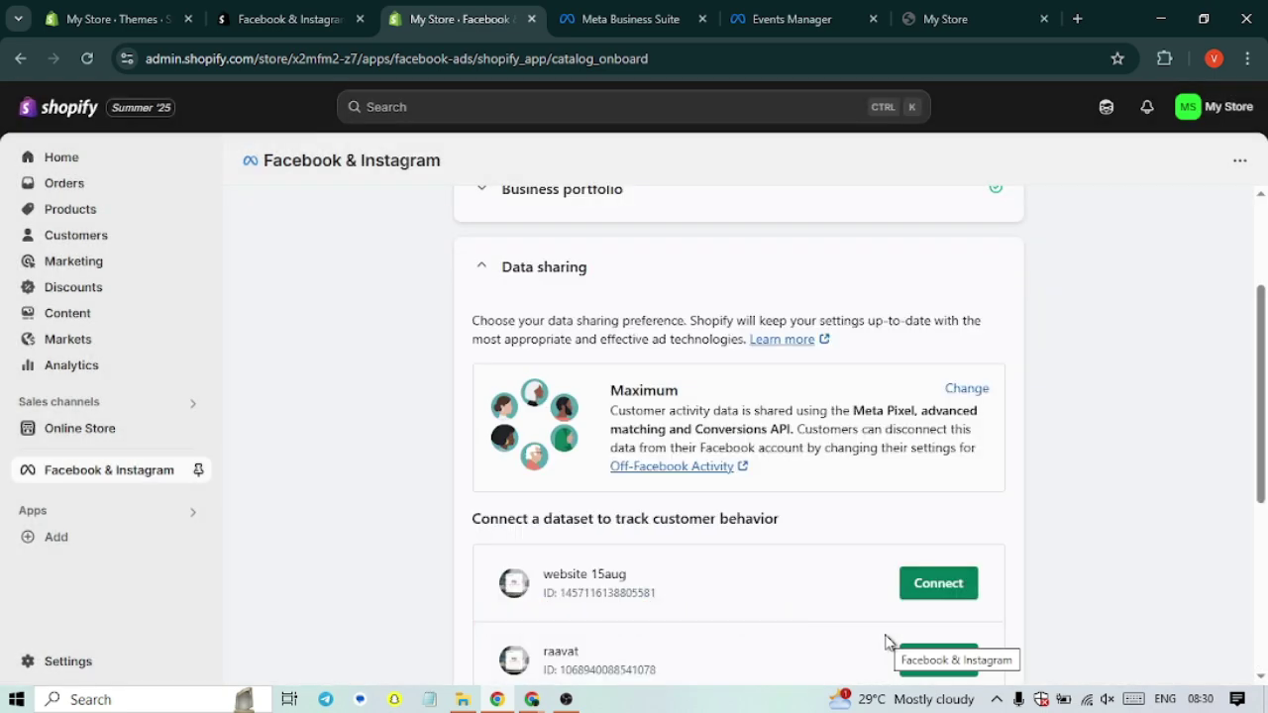
- Connect the website 15aug dataset for tracking customer behavior
{"action": "scroll", "coordinate": [829, 538], "scroll_direction": "down", "scroll_amount": 2}
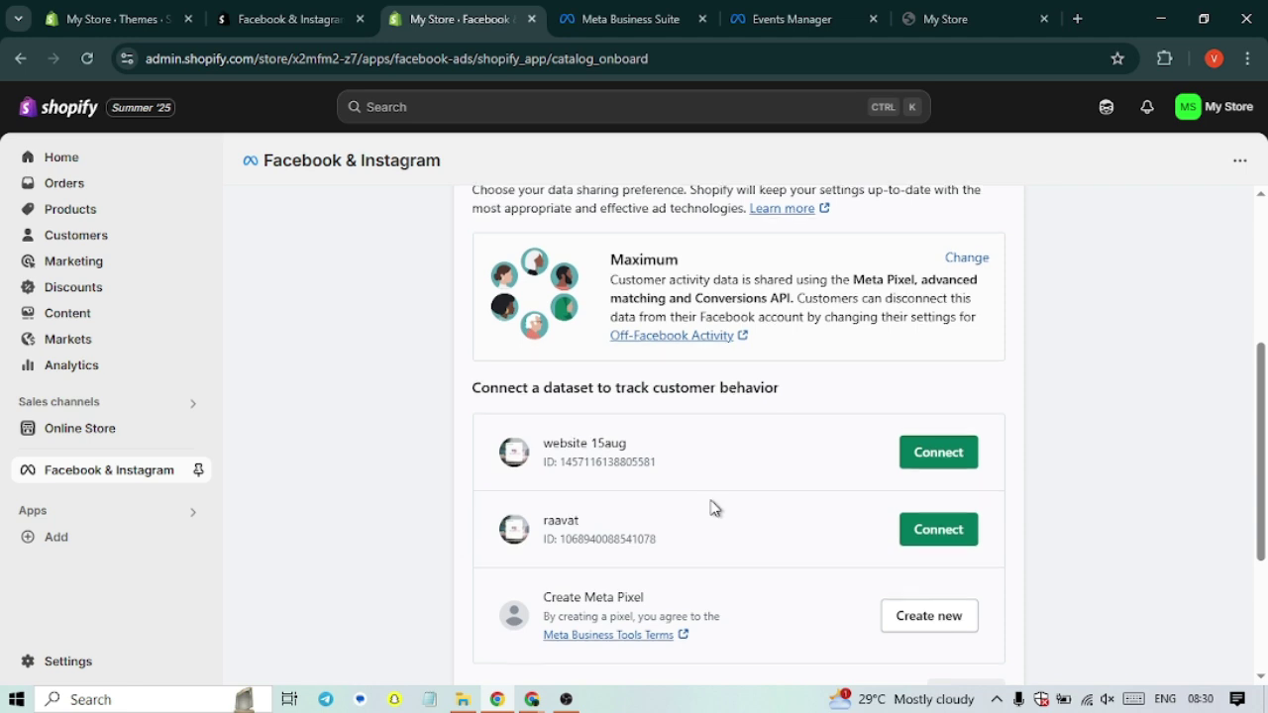
{"action": "scroll", "coordinate": [715, 508], "scroll_direction": "down", "scroll_amount": 1}
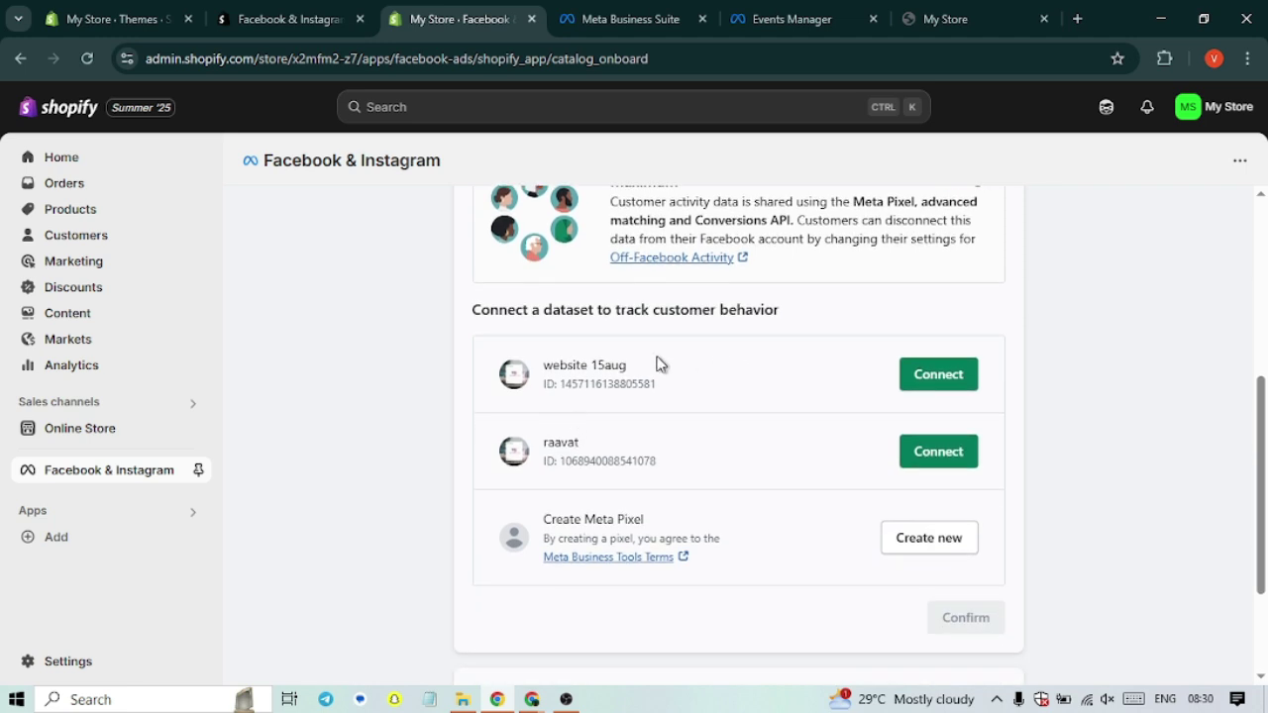
{"action": "triple_click", "coordinate": [600, 366]}
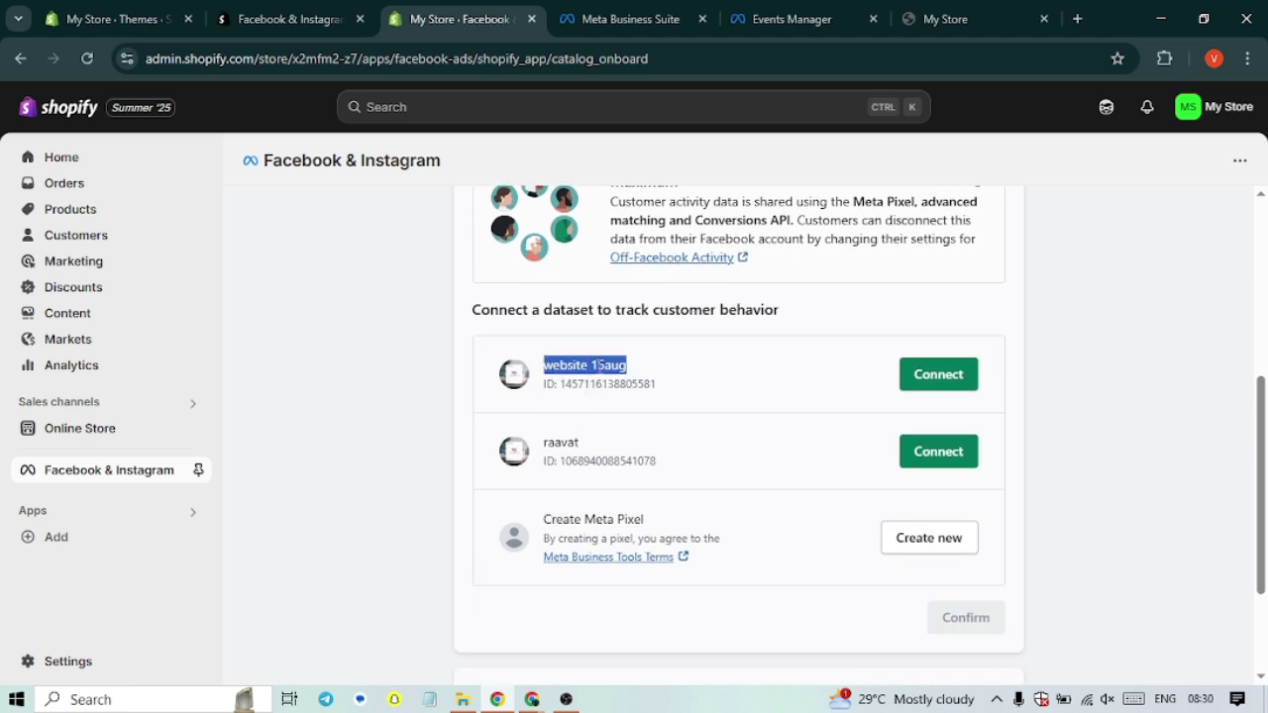
{"action": "left_click", "coordinate": [722, 377]}
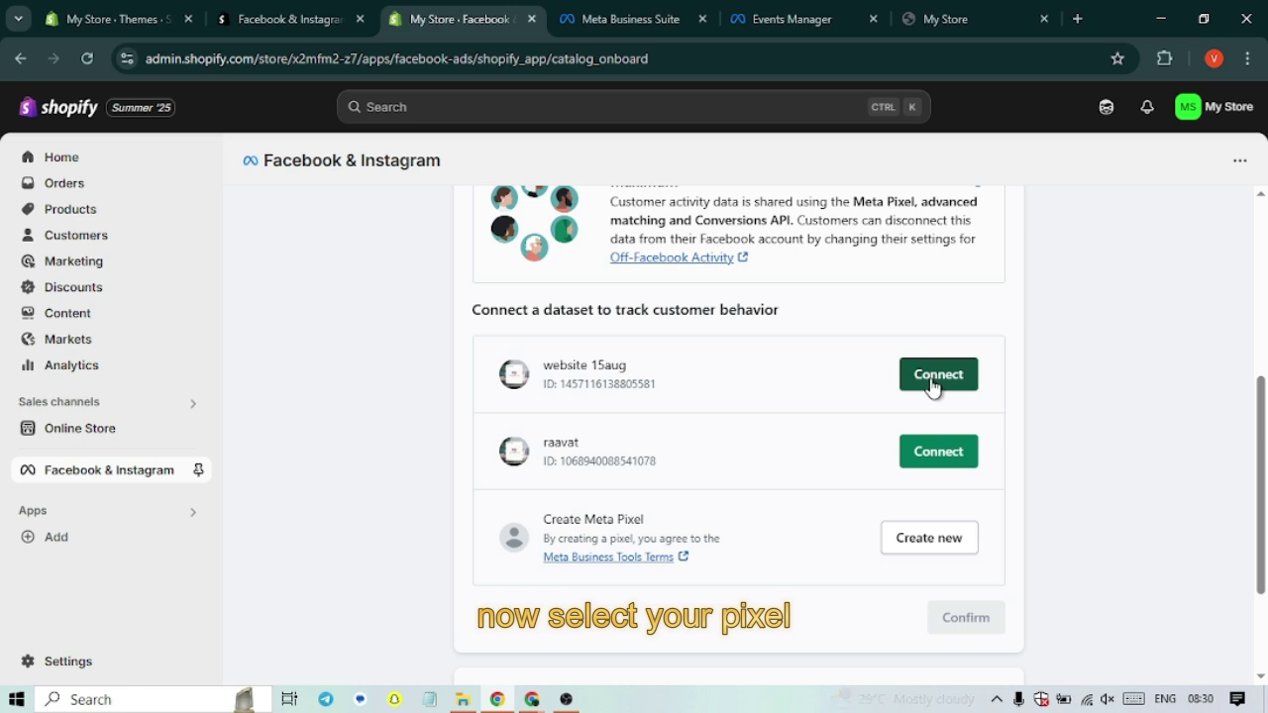
{"action": "left_click", "coordinate": [931, 384]}
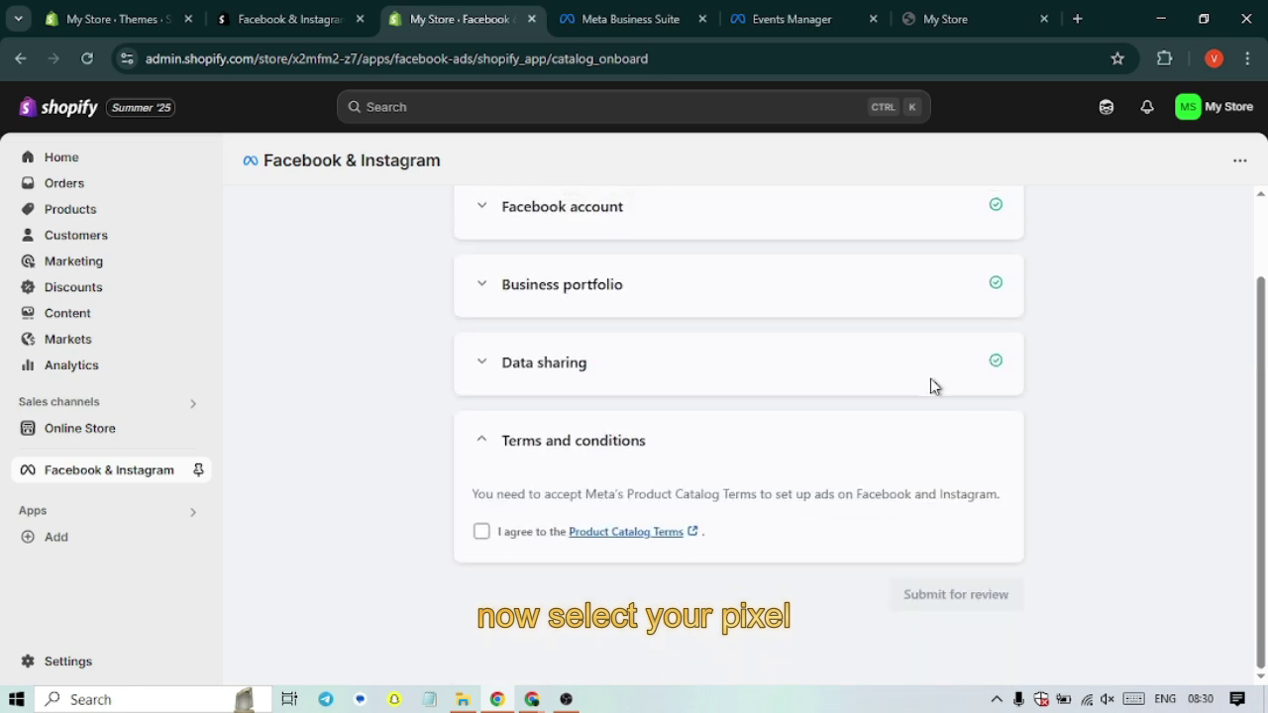
- Accept the Product Catalog Terms, submit the ad setup for review, then return to Events Manager's pixel verification
{"action": "left_click", "coordinate": [481, 532]}
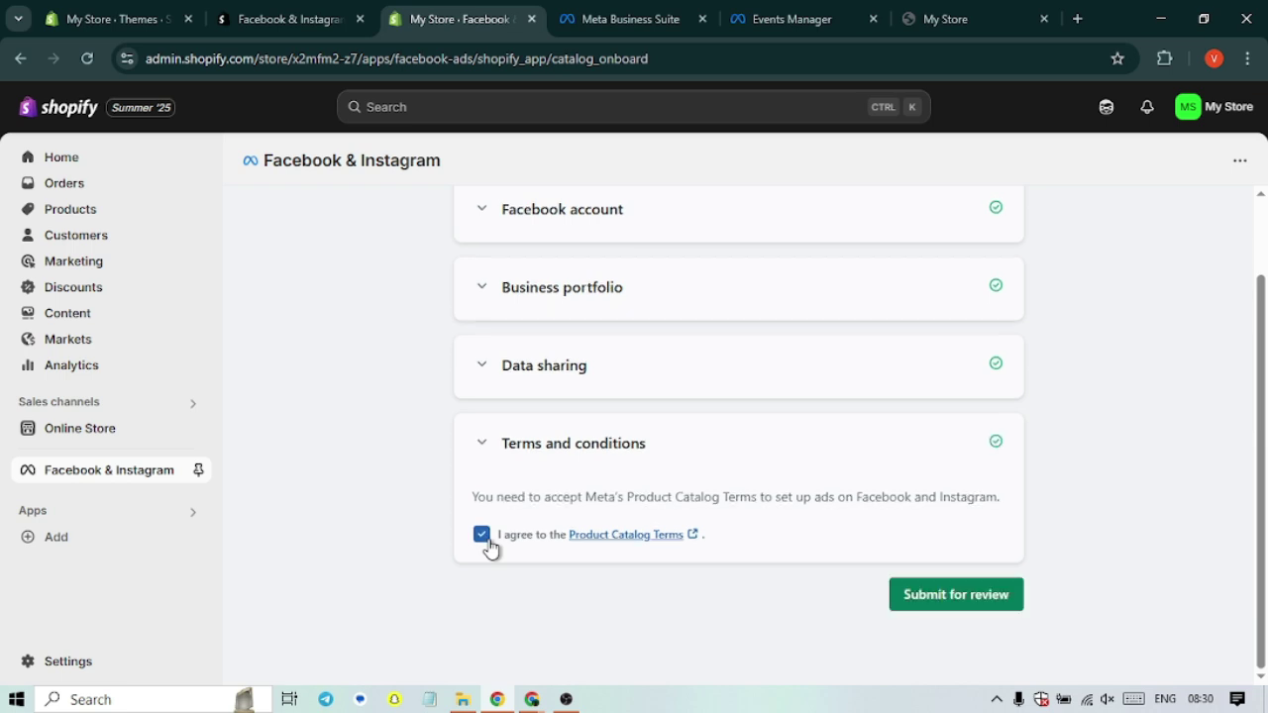
{"action": "left_click", "coordinate": [948, 607]}
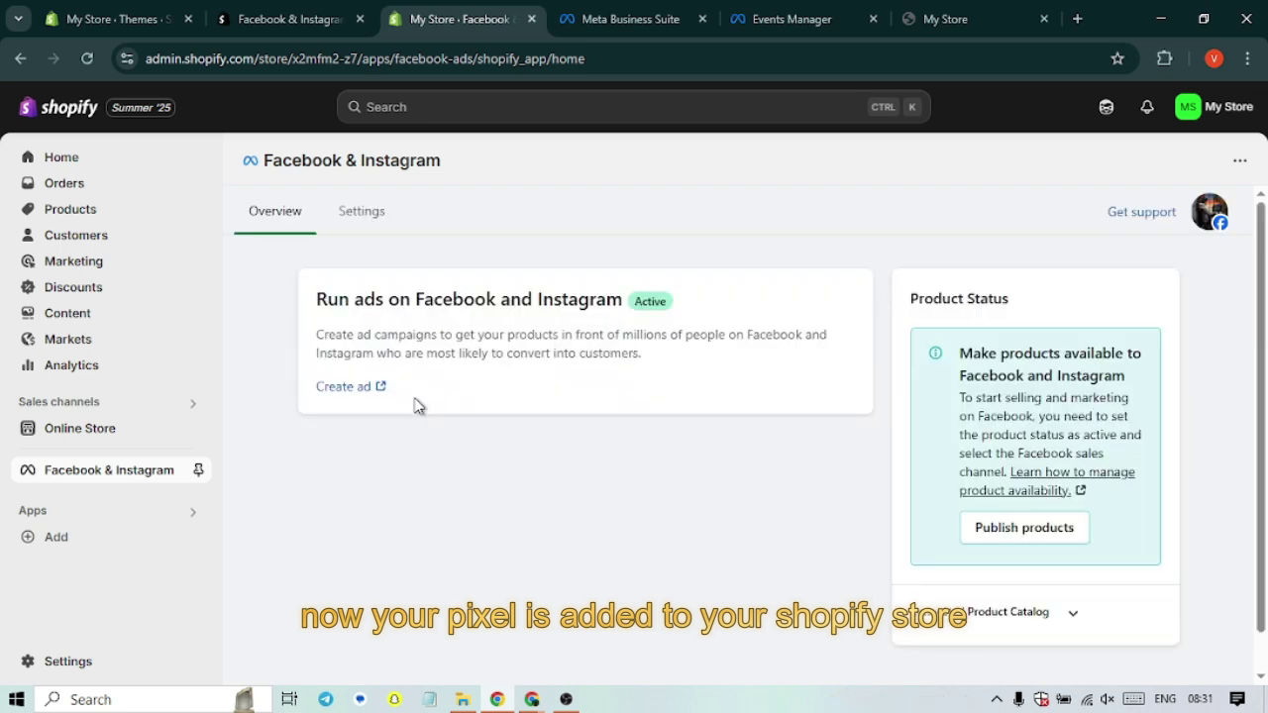
{"action": "left_click", "coordinate": [362, 220]}
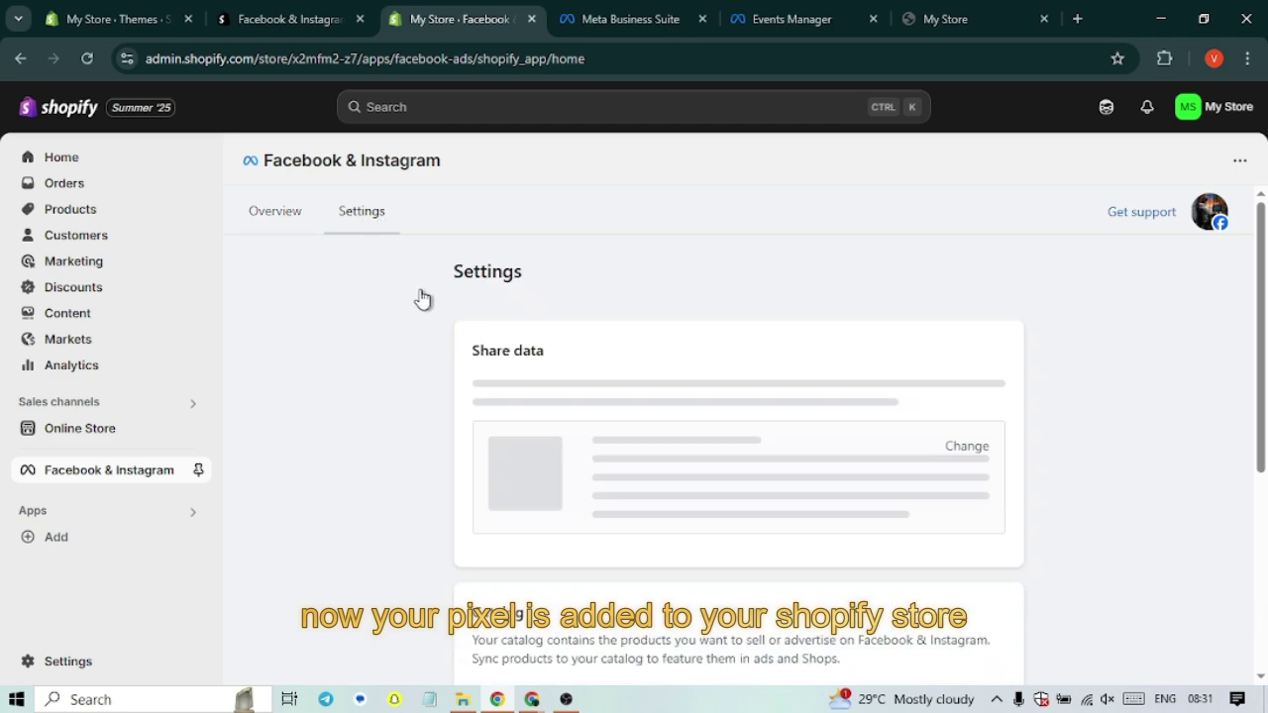
{"action": "scroll", "coordinate": [582, 516], "scroll_direction": "down", "scroll_amount": 2}
{"action": "scroll", "coordinate": [582, 517], "scroll_direction": "down", "scroll_amount": 4}
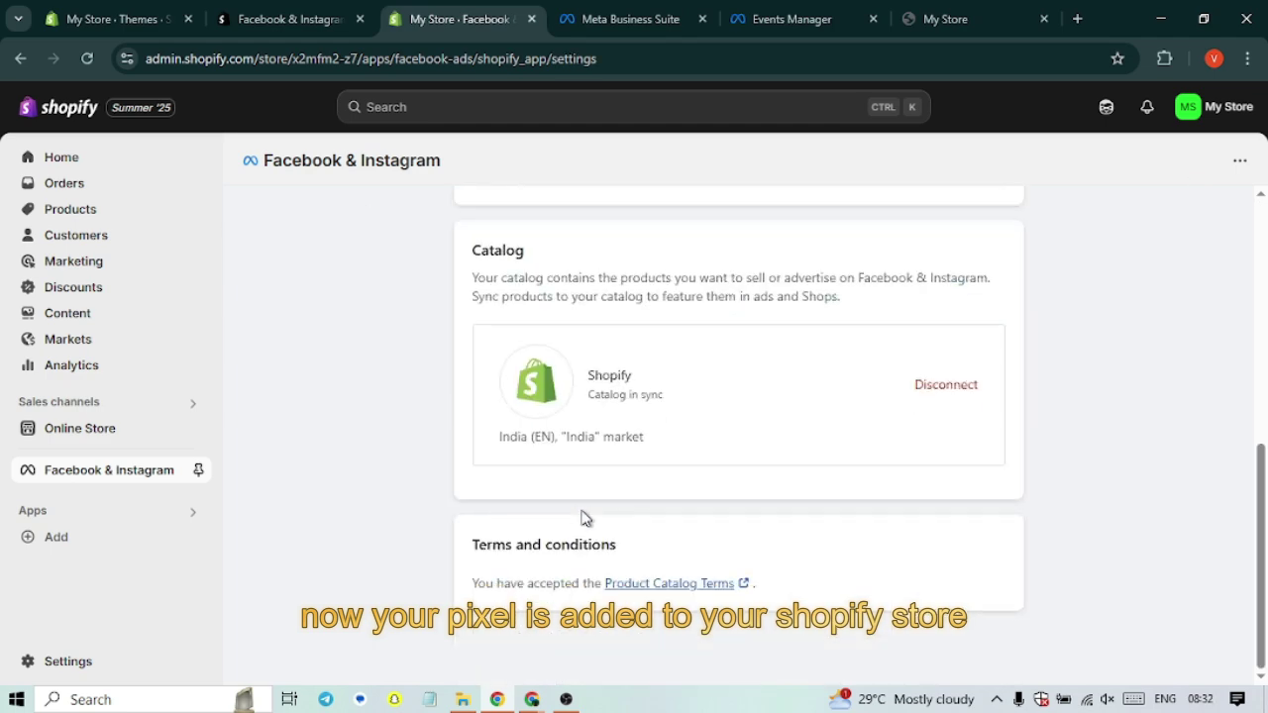
{"action": "scroll", "coordinate": [337, 485], "scroll_direction": "up", "scroll_amount": 5}
{"action": "scroll", "coordinate": [375, 460], "scroll_direction": "down", "scroll_amount": 5}
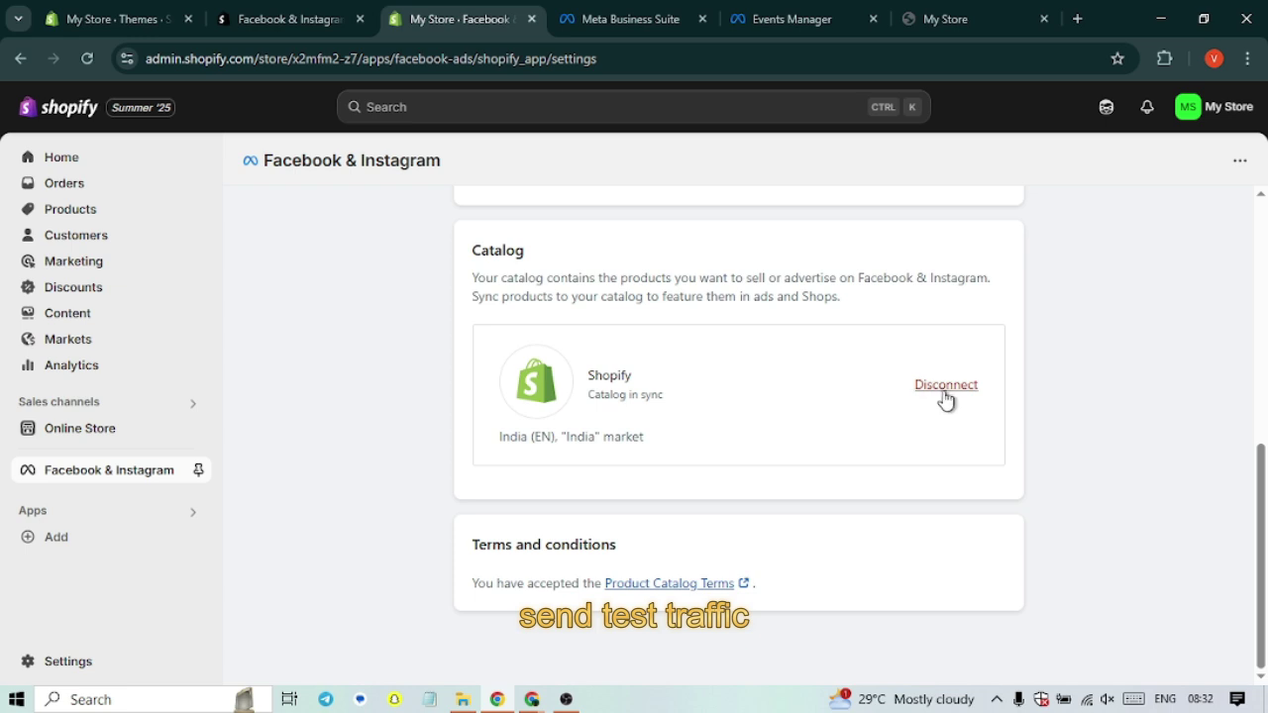
{"action": "scroll", "coordinate": [421, 347], "scroll_direction": "up", "scroll_amount": 5}
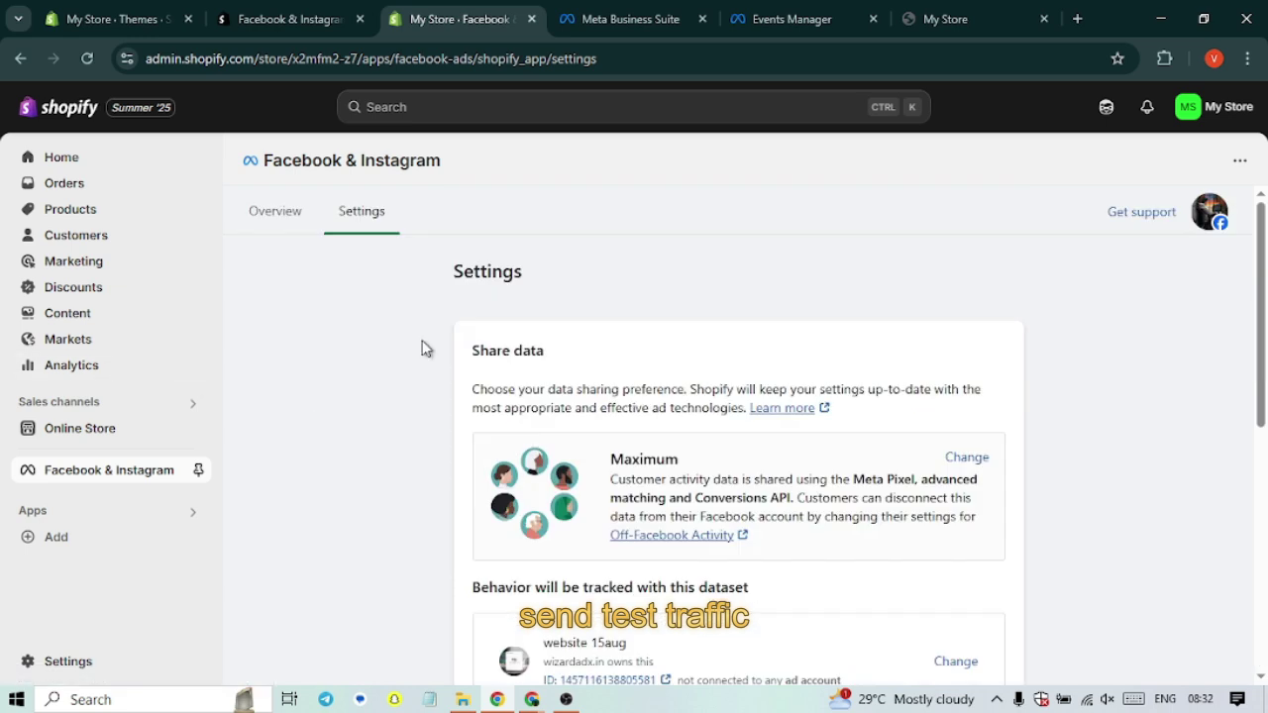
{"action": "left_click", "coordinate": [819, 10]}
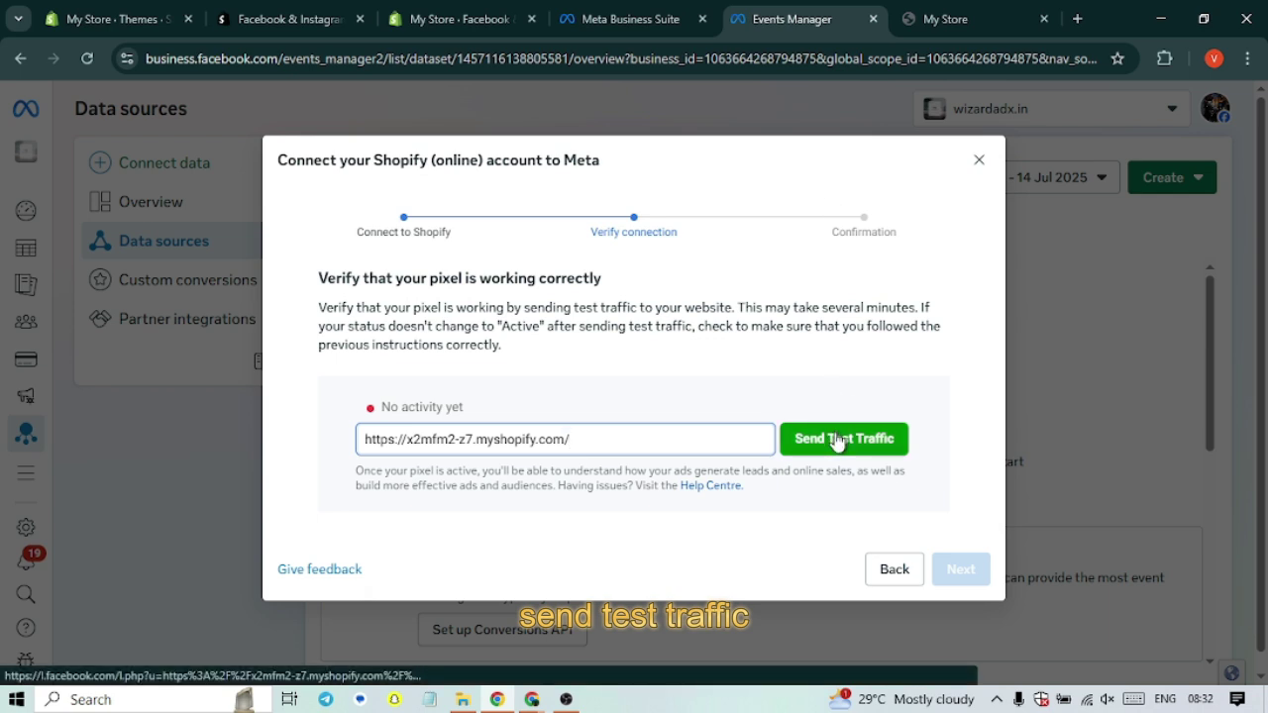
- Send test traffic to the store, pin Meta Pixel Helper, and return to Events Manager
{"action": "left_click", "coordinate": [837, 439]}
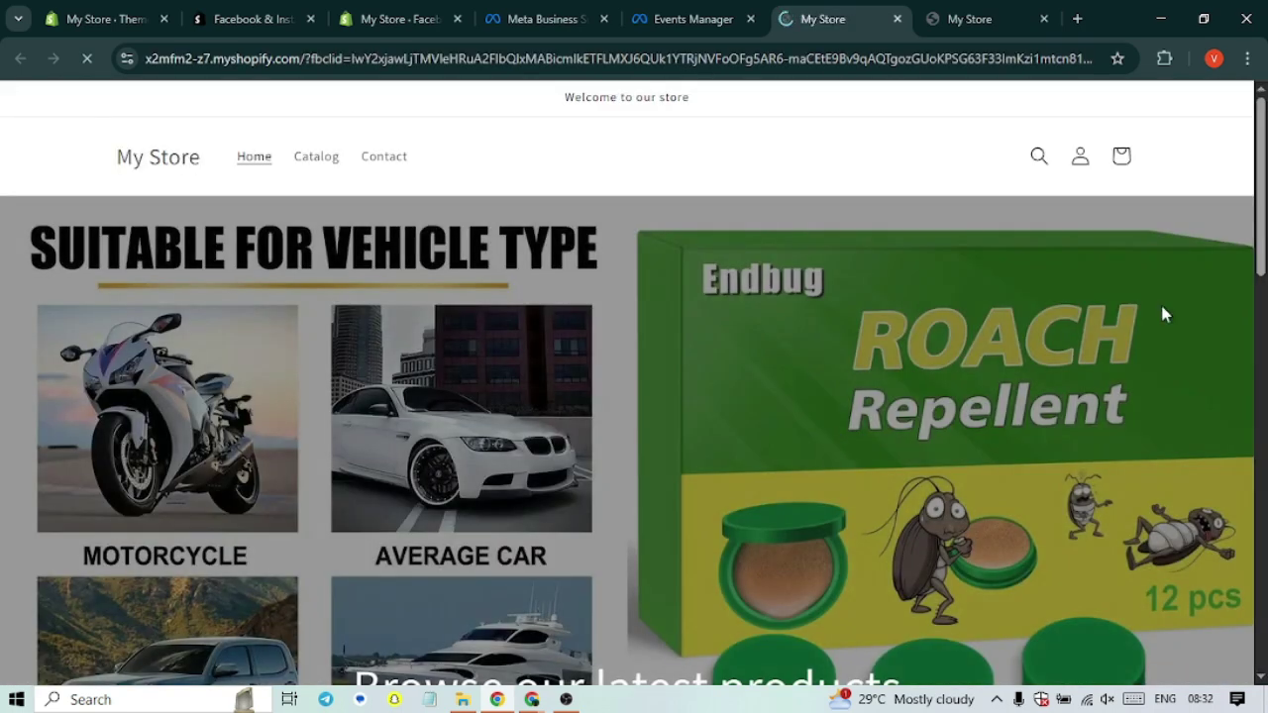
{"action": "left_click", "coordinate": [1165, 58]}
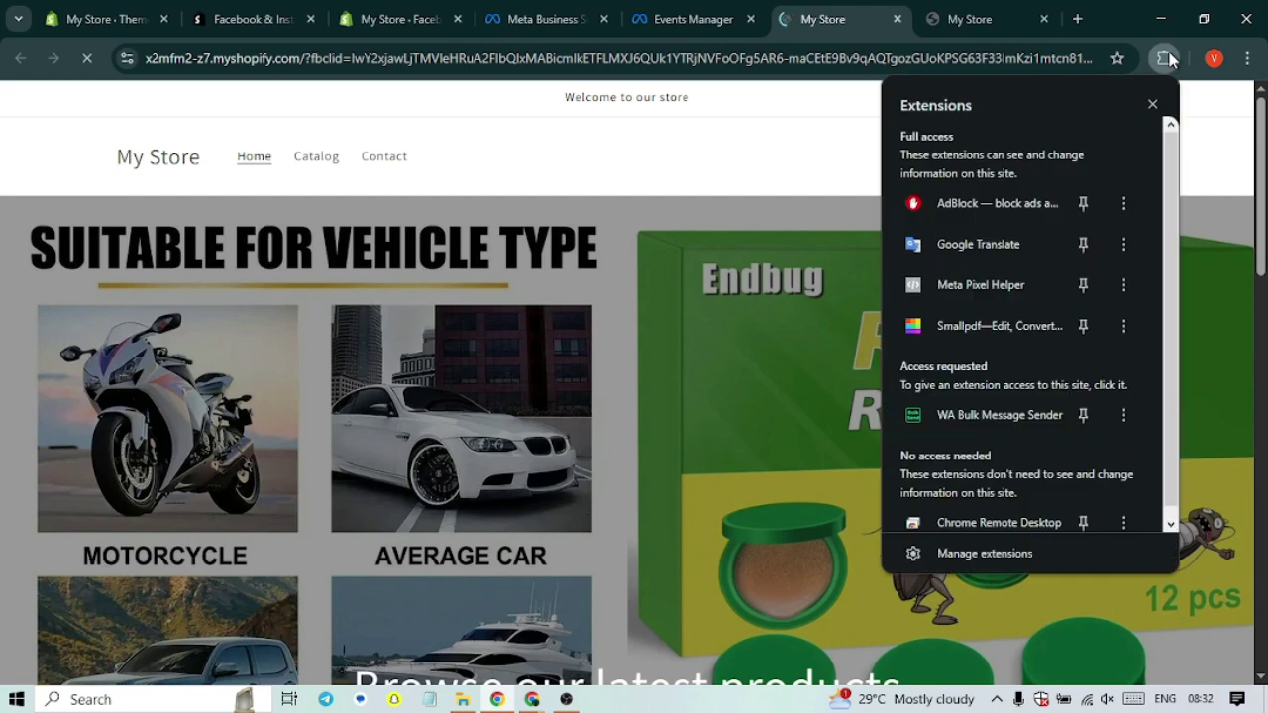
{"action": "left_click", "coordinate": [951, 285]}
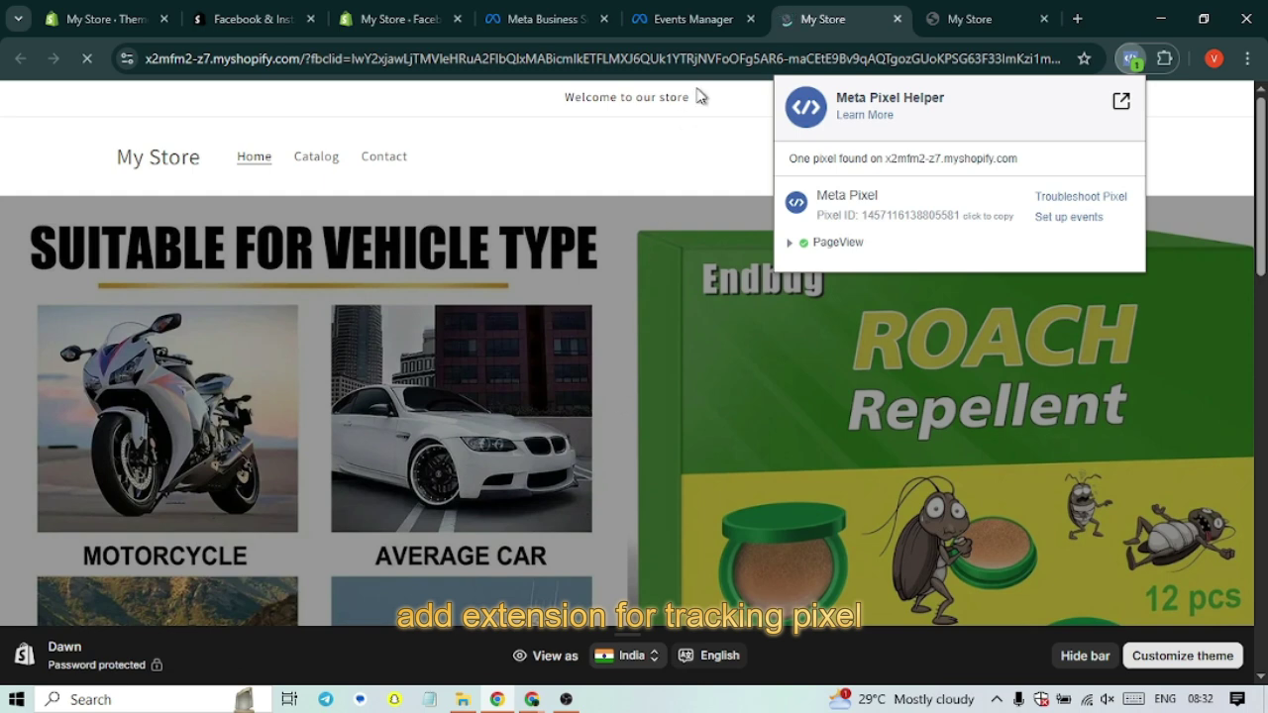
{"action": "left_click", "coordinate": [672, 16]}
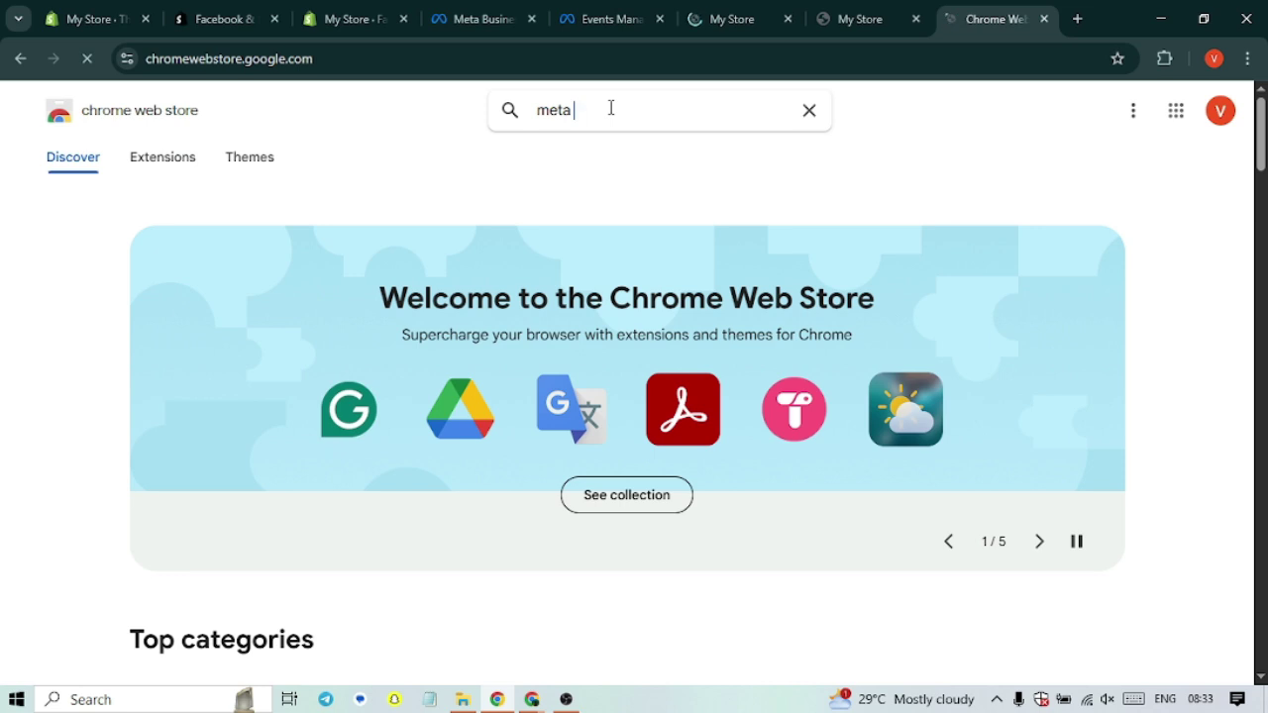
- Search the Chrome Web Store for 'meta pixe' and open the Meta Pixel Helper page
{"action": "key", "text": "BackSpace"}
{"action": "key", "text": "BackSpace"}
{"action": "key", "text": "BackSpace"}
{"action": "key", "text": "BackSpace"}
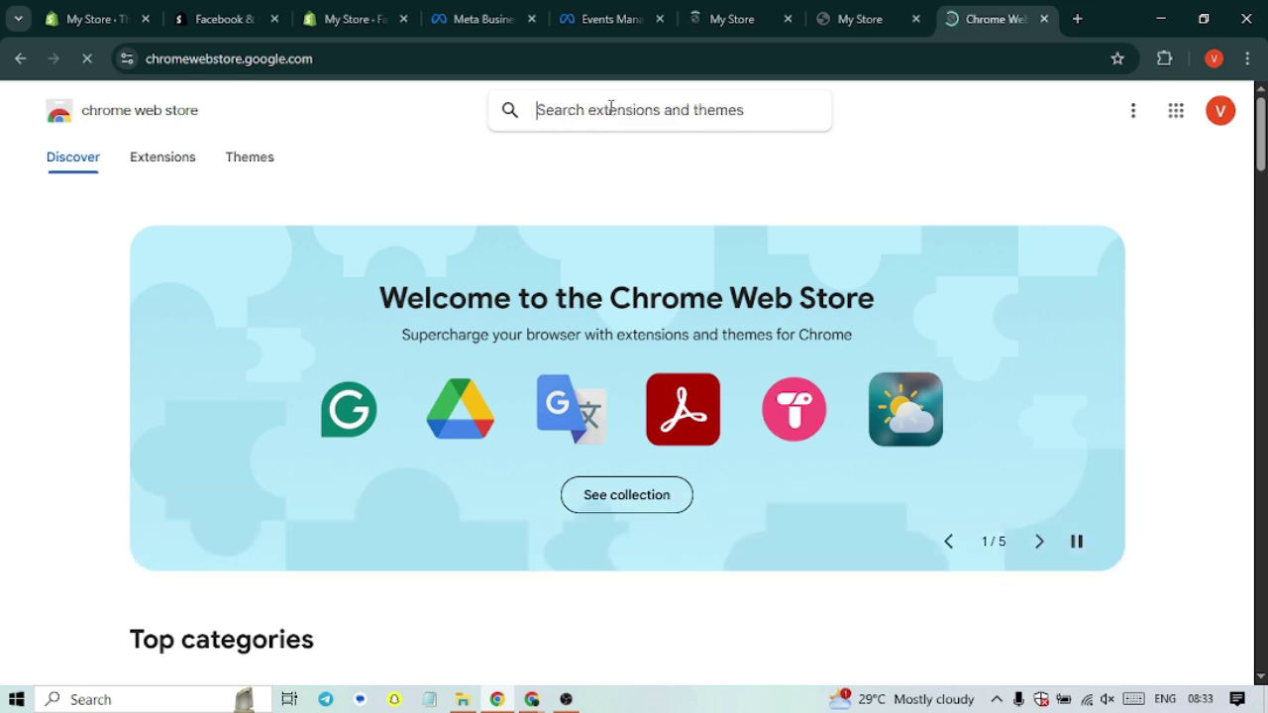
{"action": "type", "text": "meta"}
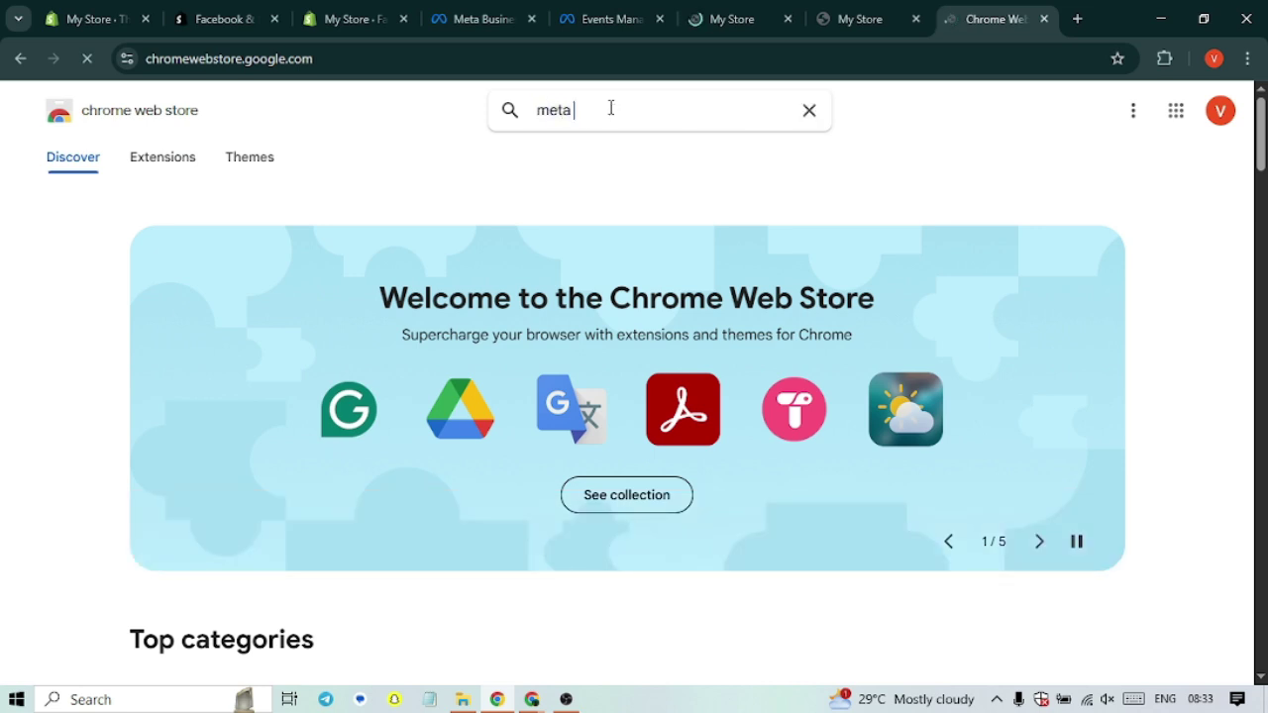
{"action": "type", "text": " pixe"}
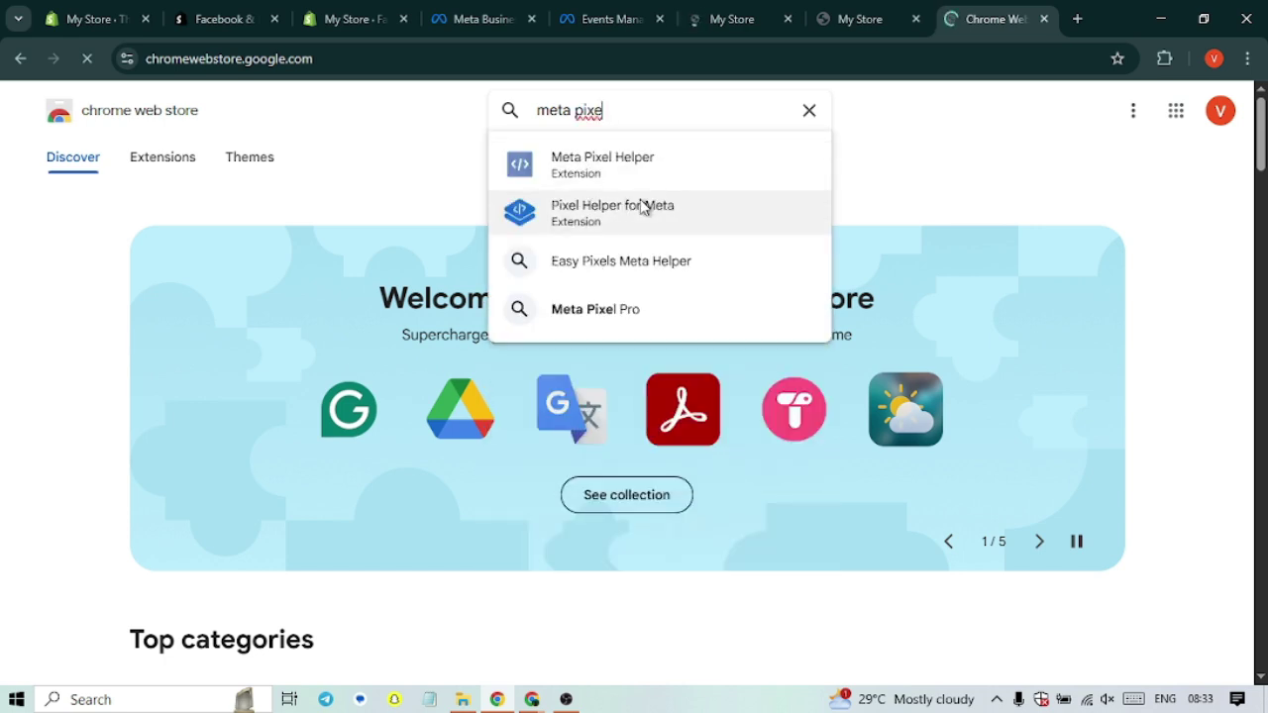
{"action": "left_click", "coordinate": [608, 166]}
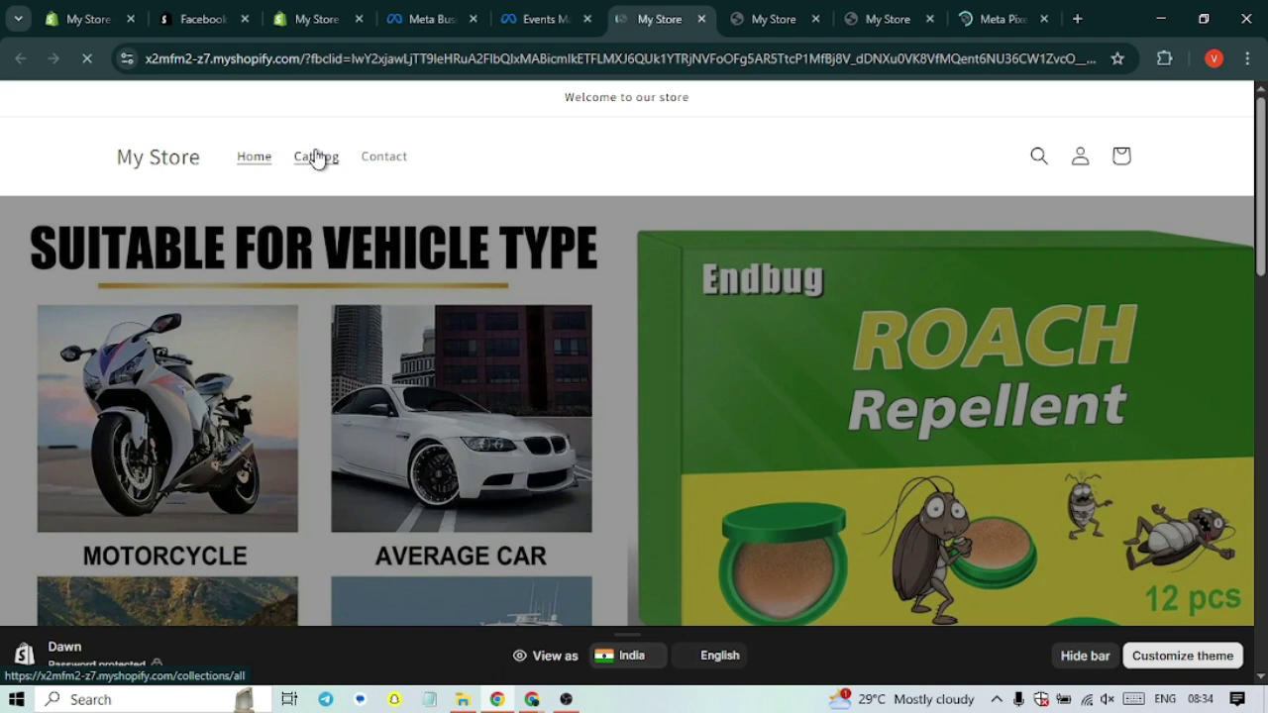
- Open the store's Products catalog, pin Meta Pixel Helper, then browse back to the Home page
{"action": "left_click", "coordinate": [316, 156]}
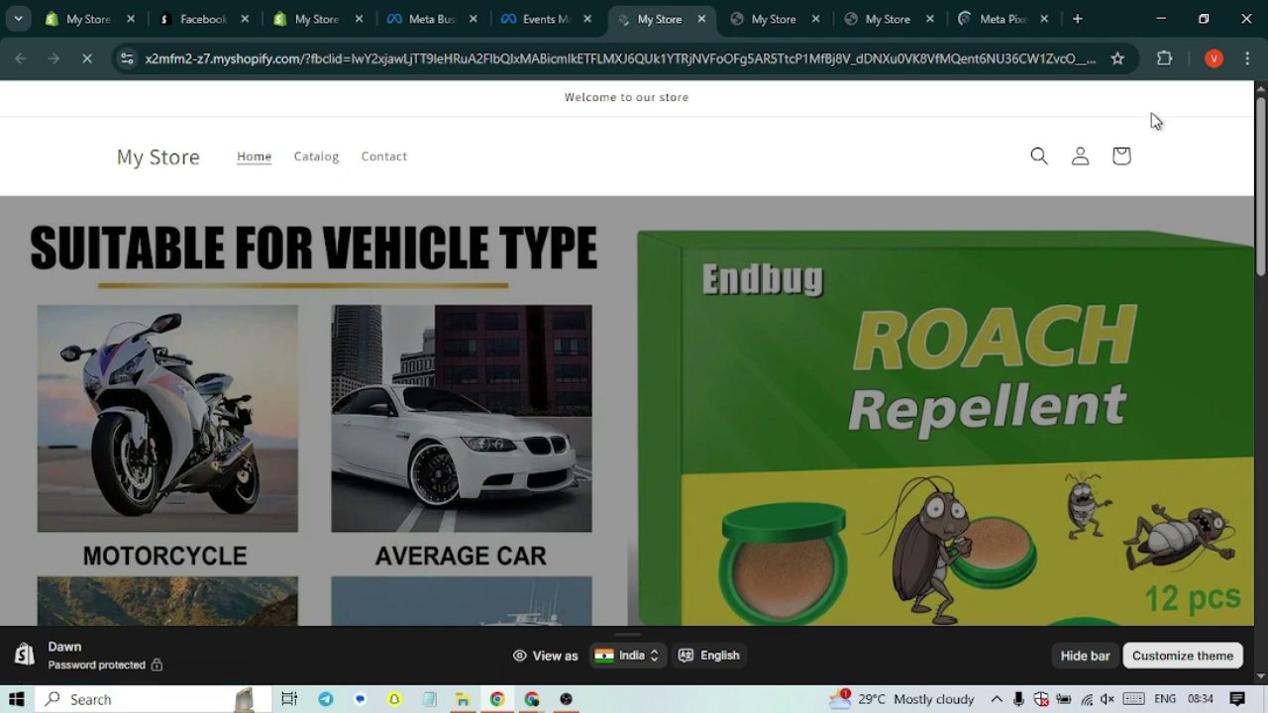
{"action": "left_click", "coordinate": [1166, 59]}
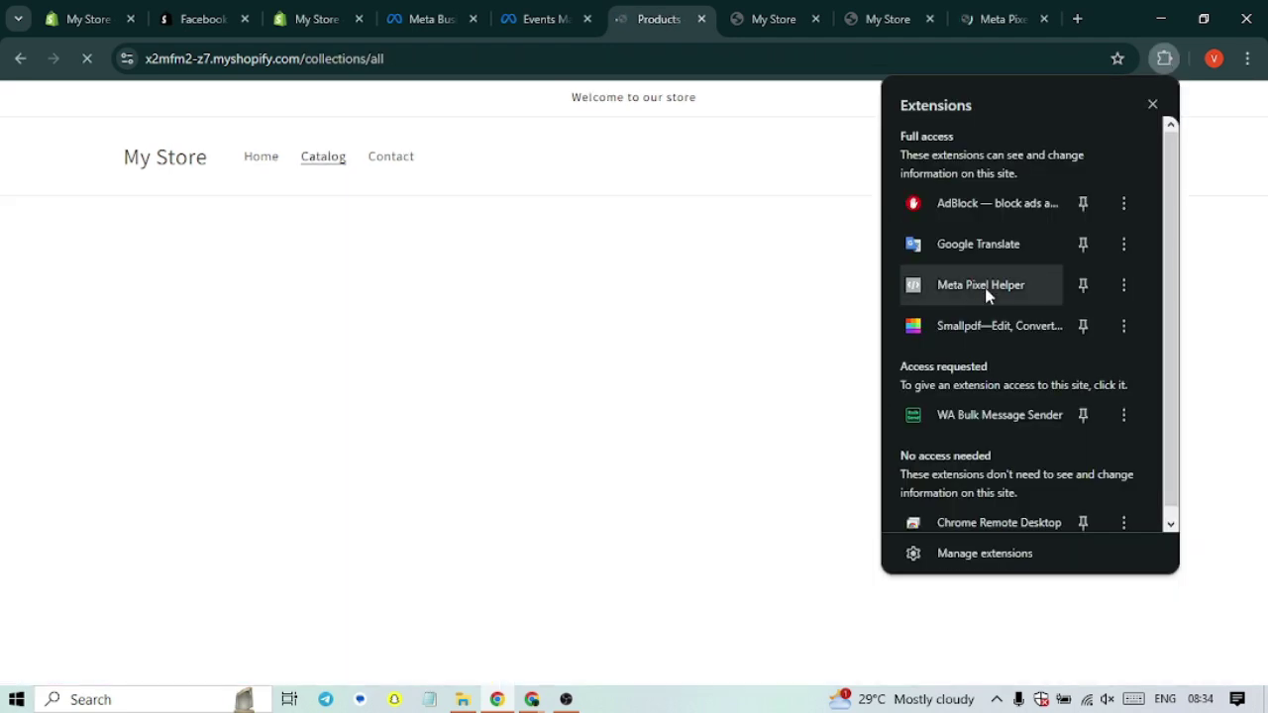
{"action": "left_click", "coordinate": [1071, 285]}
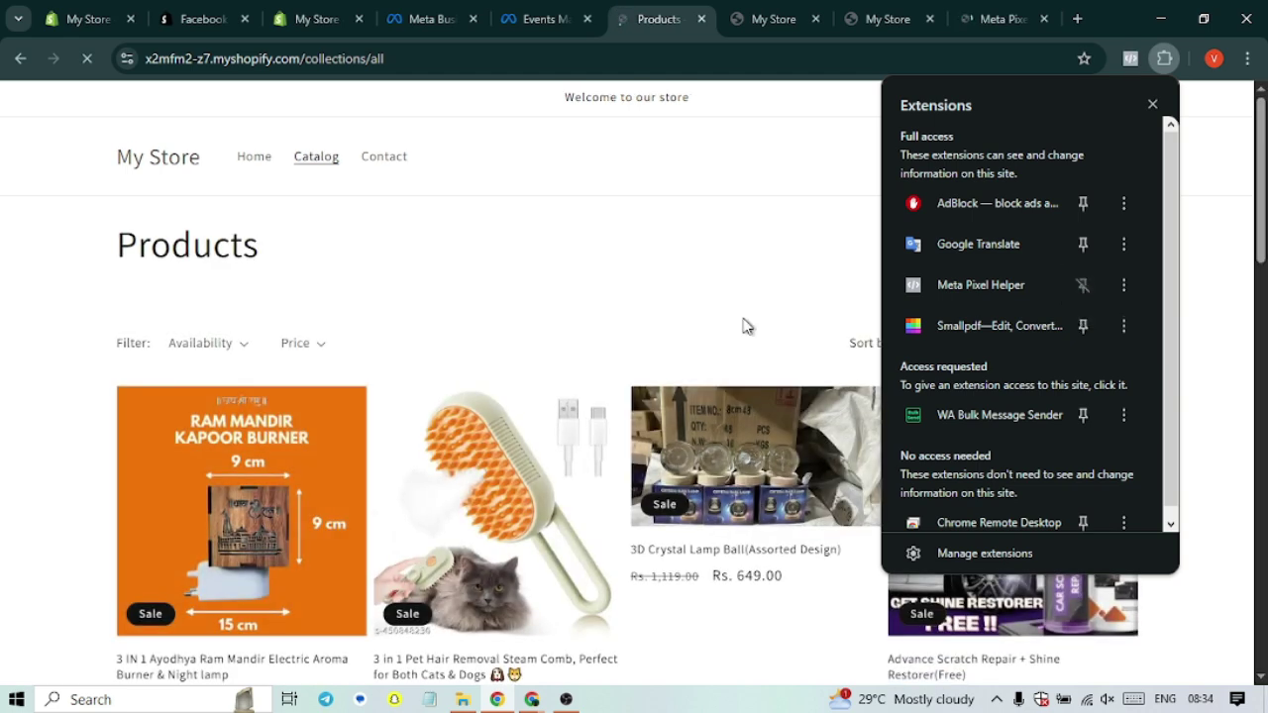
{"action": "left_click", "coordinate": [703, 327]}
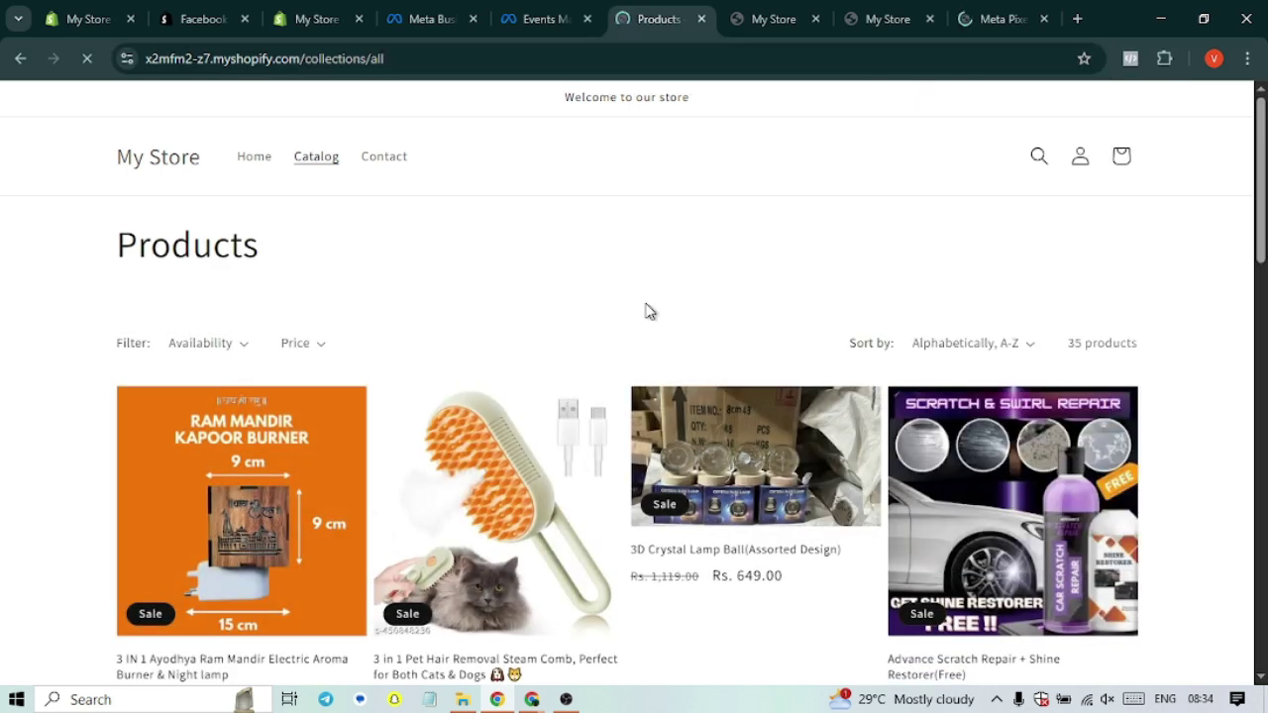
{"action": "scroll", "coordinate": [417, 465], "scroll_direction": "down", "scroll_amount": 1}
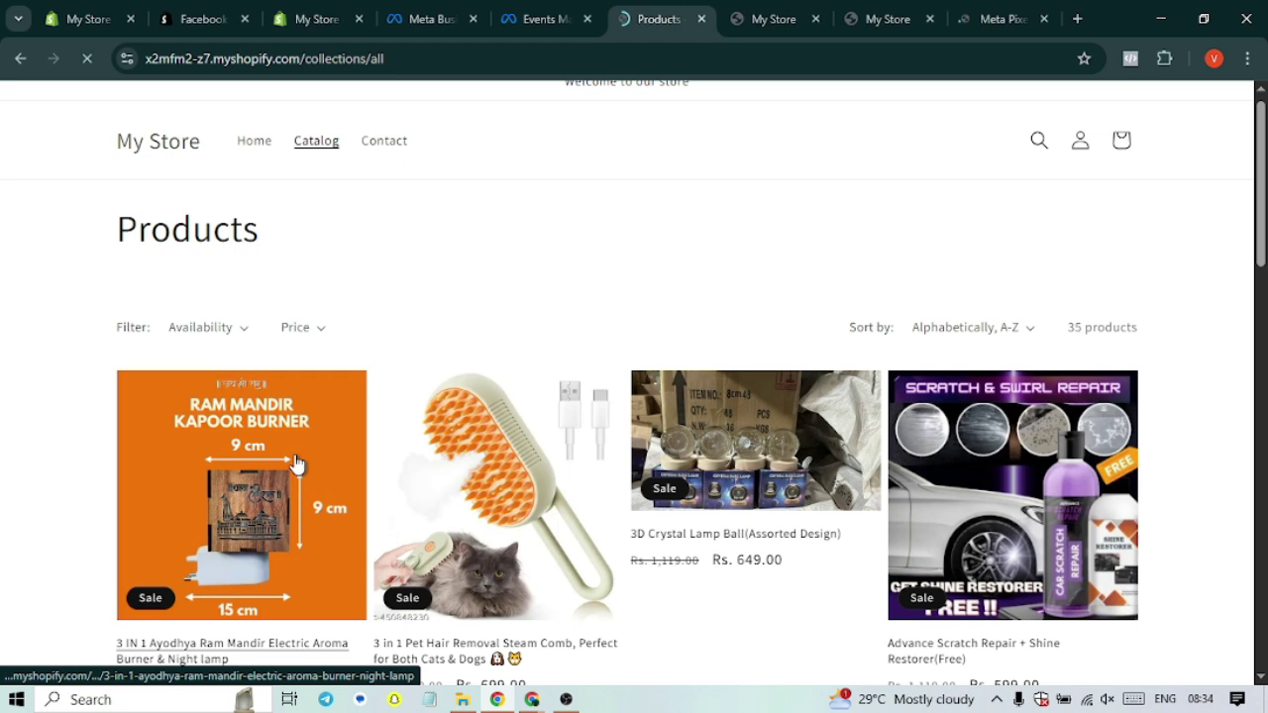
{"action": "scroll", "coordinate": [295, 463], "scroll_direction": "down", "scroll_amount": 3}
{"action": "scroll", "coordinate": [270, 211], "scroll_direction": "up", "scroll_amount": 3}
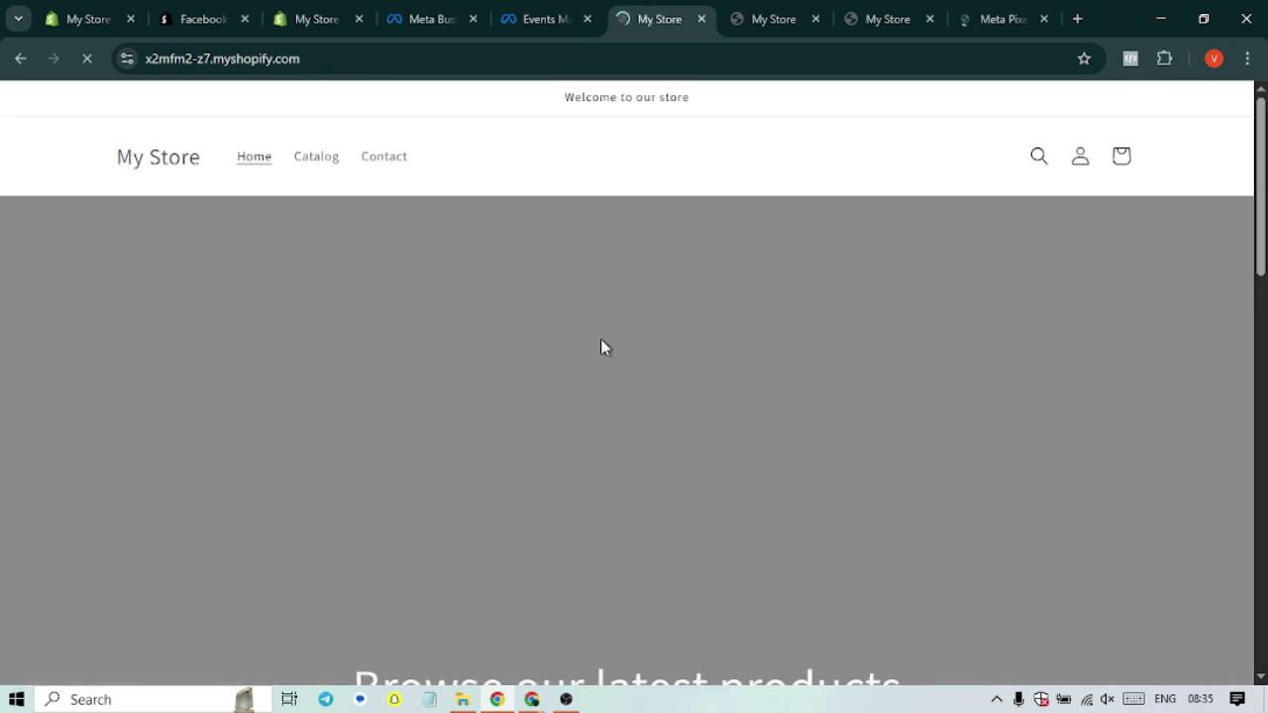
{"action": "scroll", "coordinate": [534, 444], "scroll_direction": "down", "scroll_amount": 10}
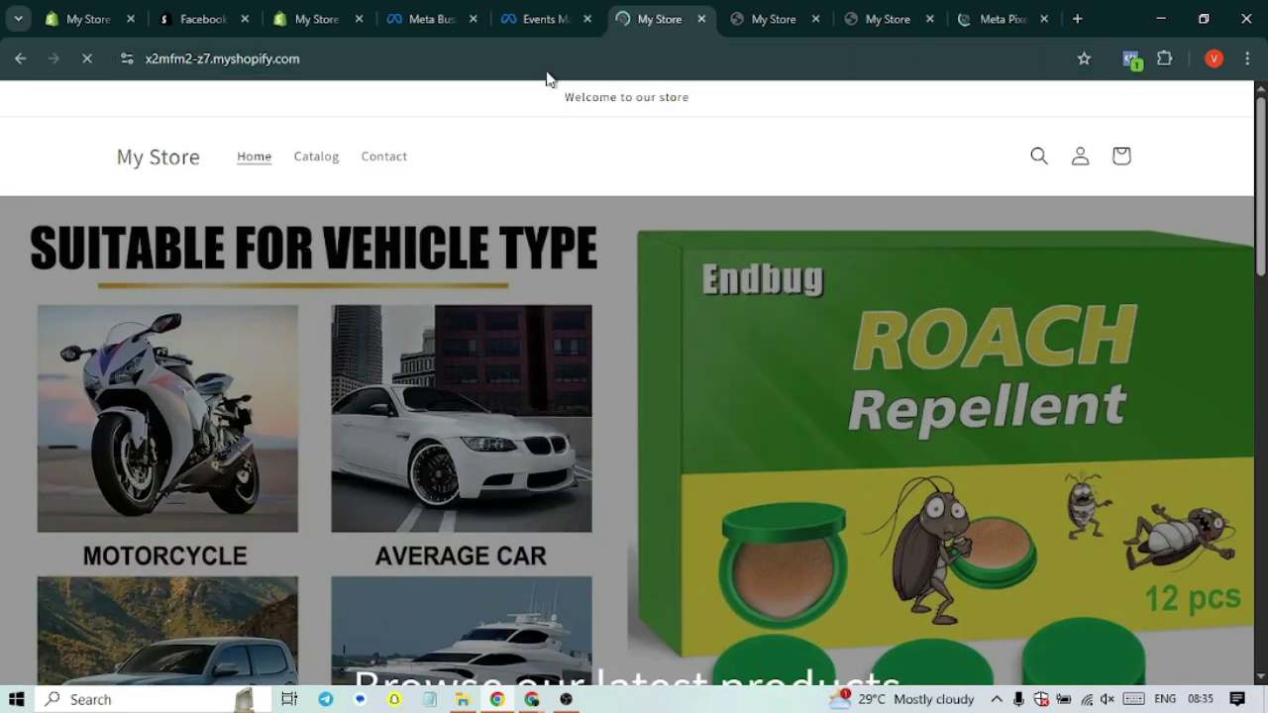
- Close the extra My Store tabs and the Meta Pixel Helper web store tab, returning to Shopify Themes
{"action": "left_click", "coordinate": [700, 19]}
{"action": "left_click", "coordinate": [703, 19]}
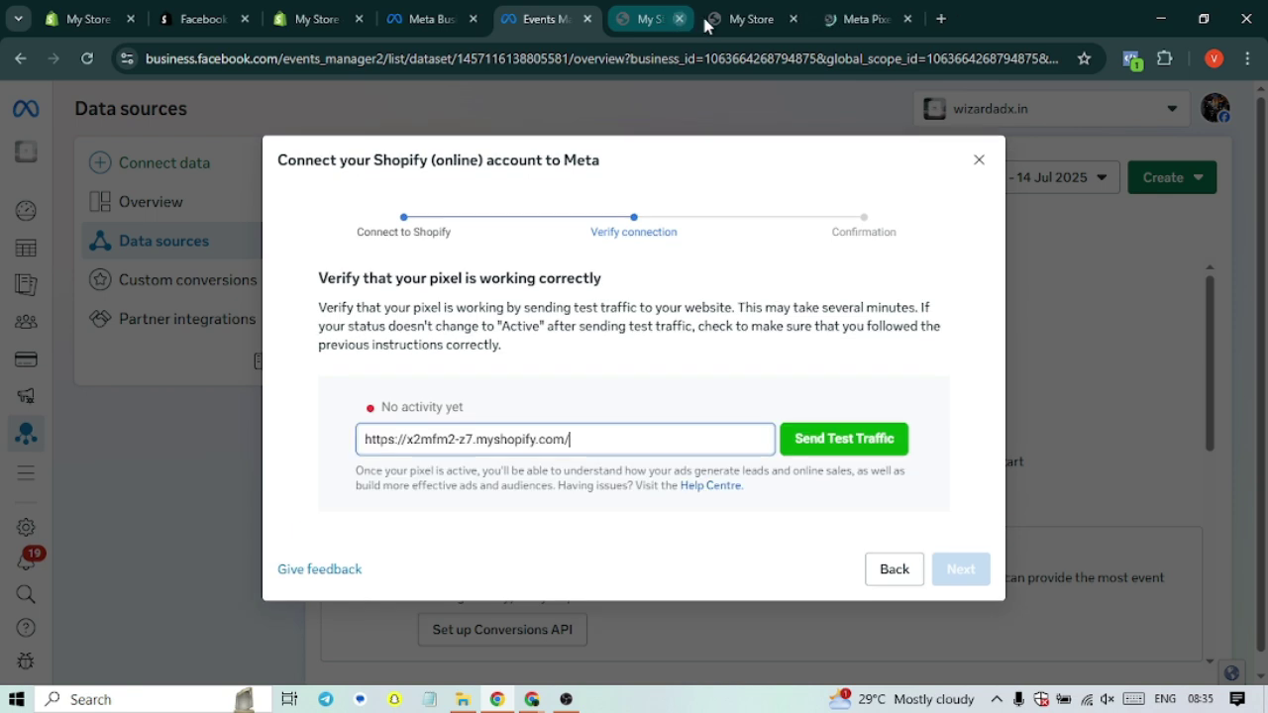
{"action": "left_click", "coordinate": [702, 18]}
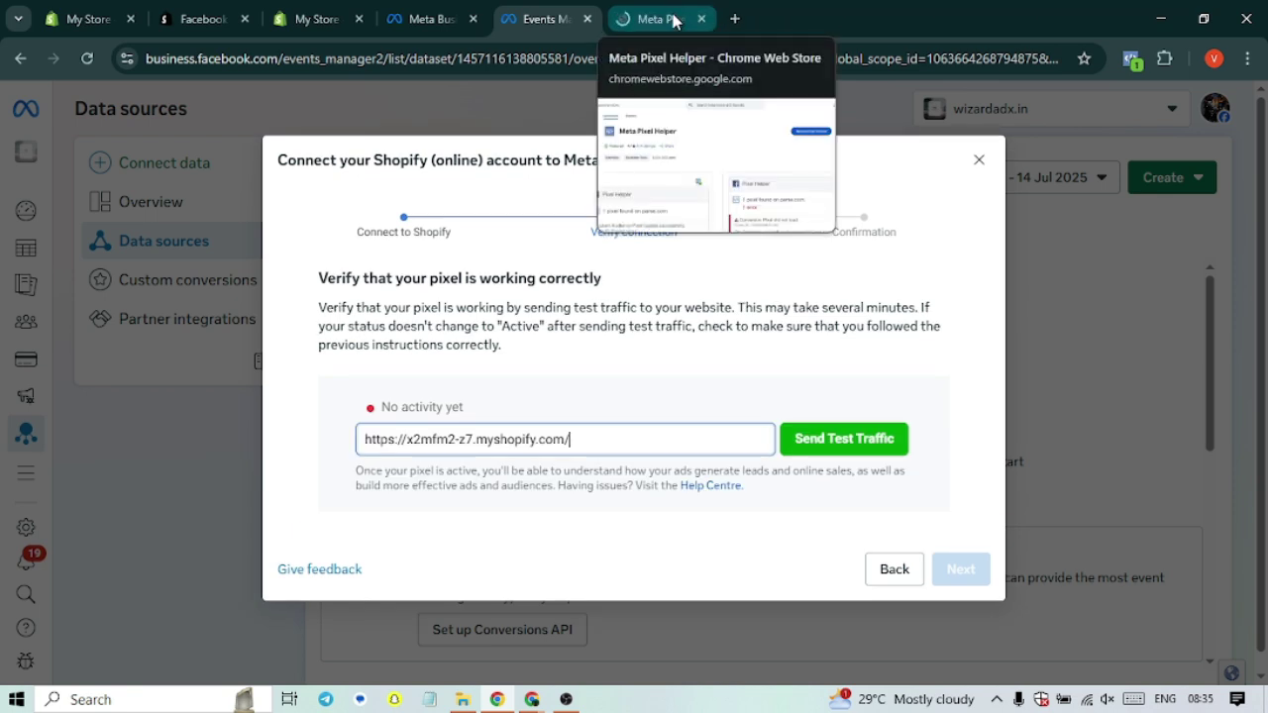
{"action": "left_click", "coordinate": [674, 20]}
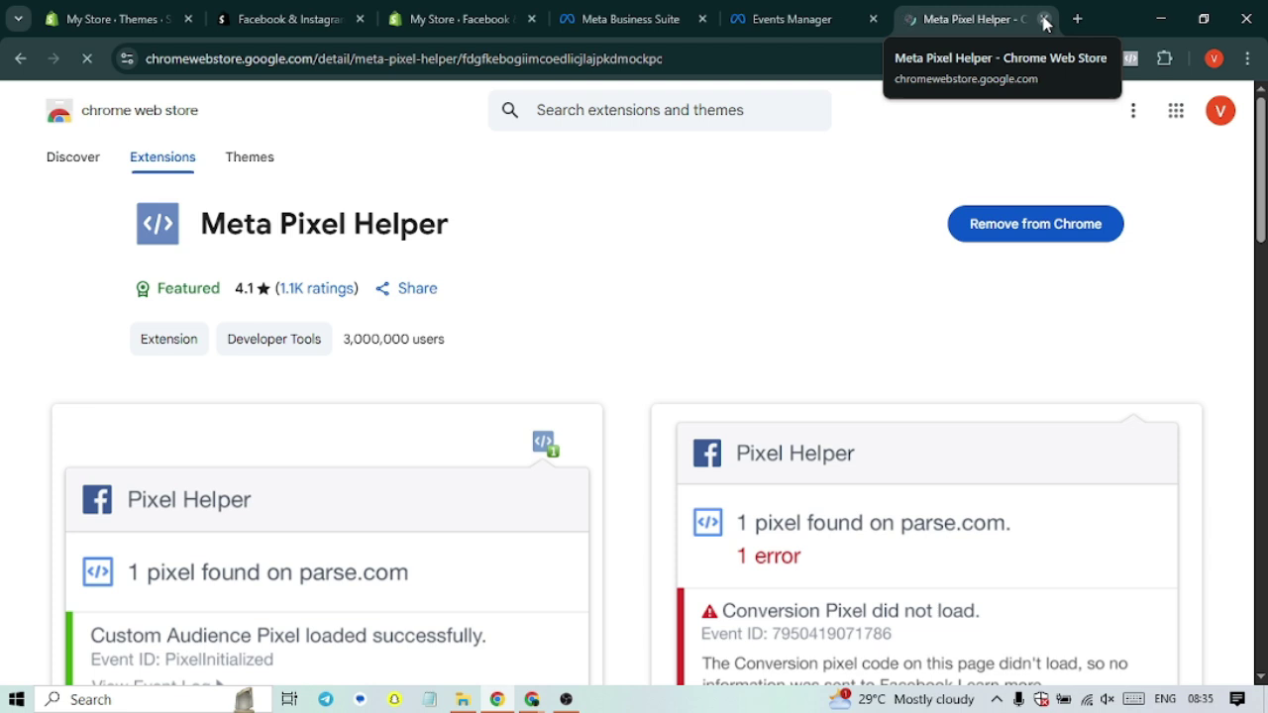
{"action": "left_click", "coordinate": [1043, 19]}
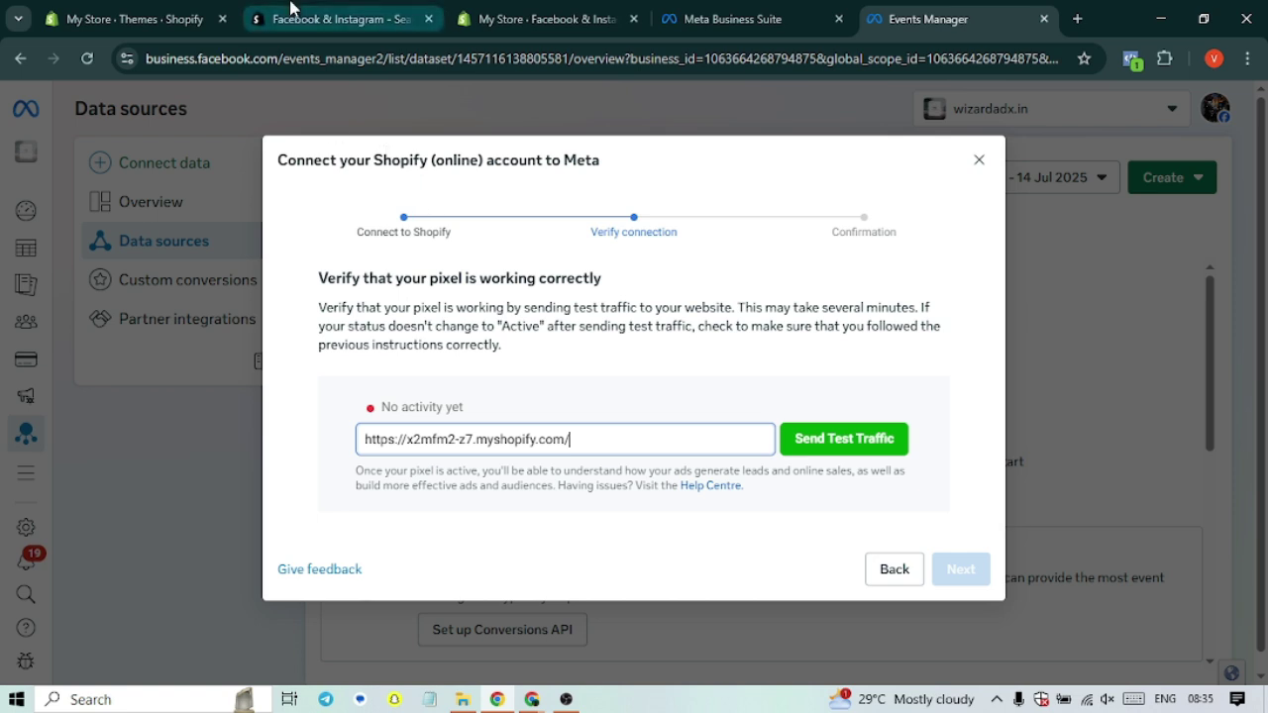
{"action": "left_click", "coordinate": [150, 8]}
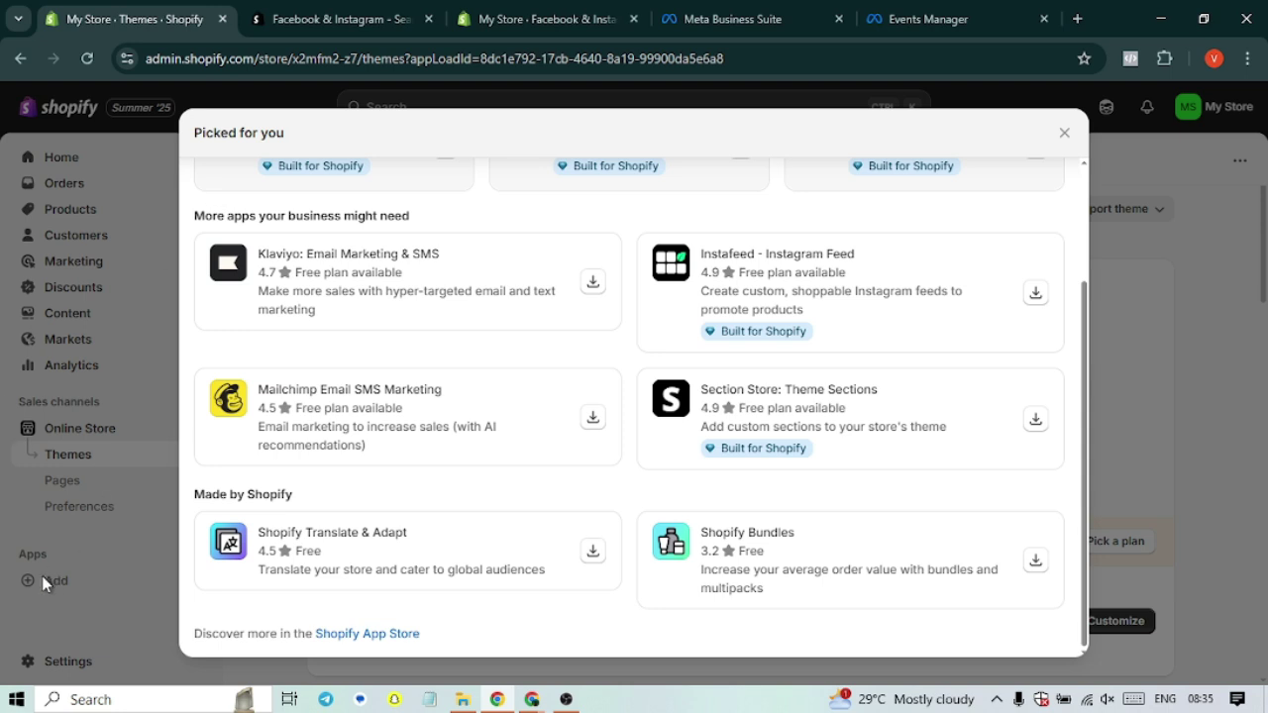
- From Picked for you, open the Shopify App Store and install the Facebook & Instagram app
{"action": "scroll", "coordinate": [571, 387], "scroll_direction": "up", "scroll_amount": 2}
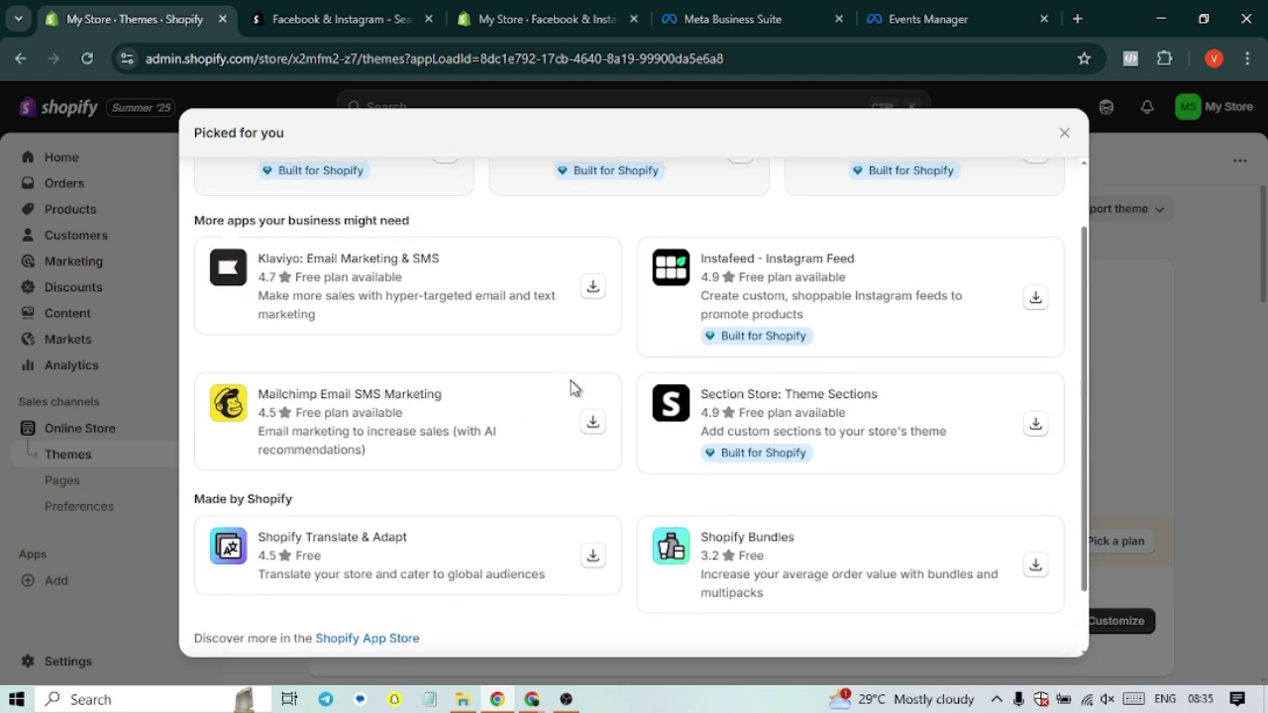
{"action": "scroll", "coordinate": [470, 332], "scroll_direction": "down", "scroll_amount": 3}
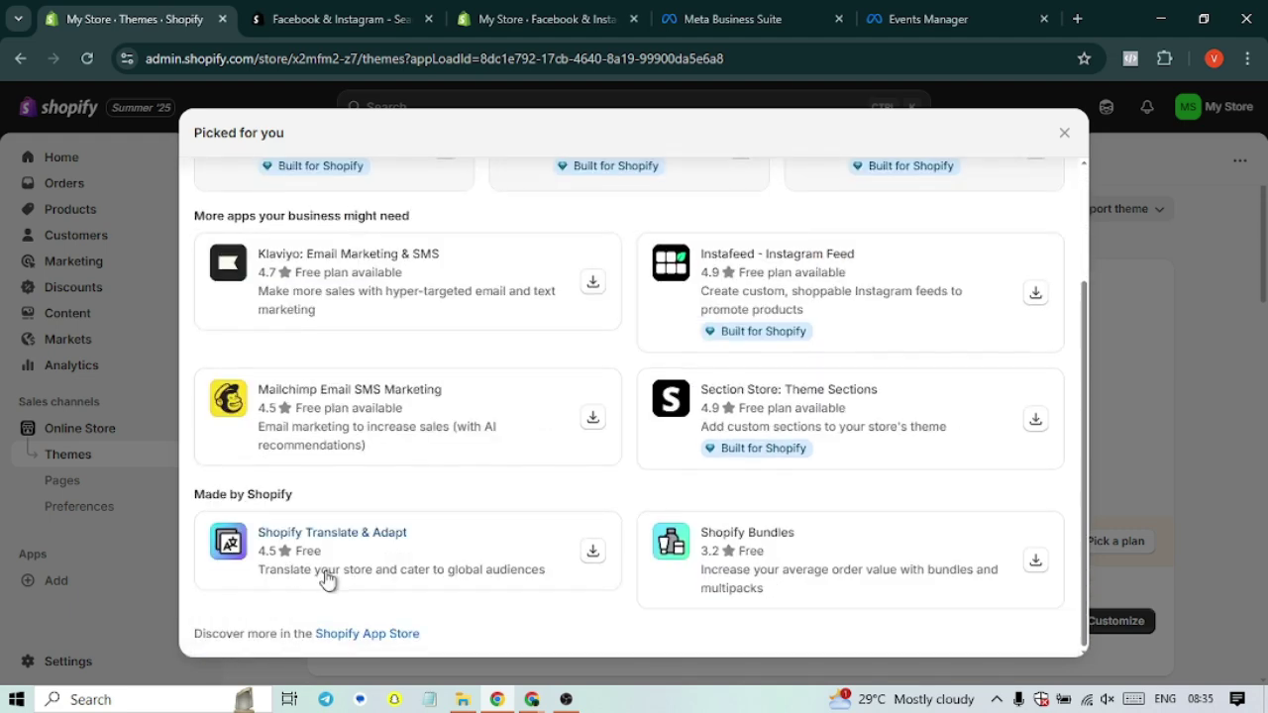
{"action": "left_click", "coordinate": [369, 636]}
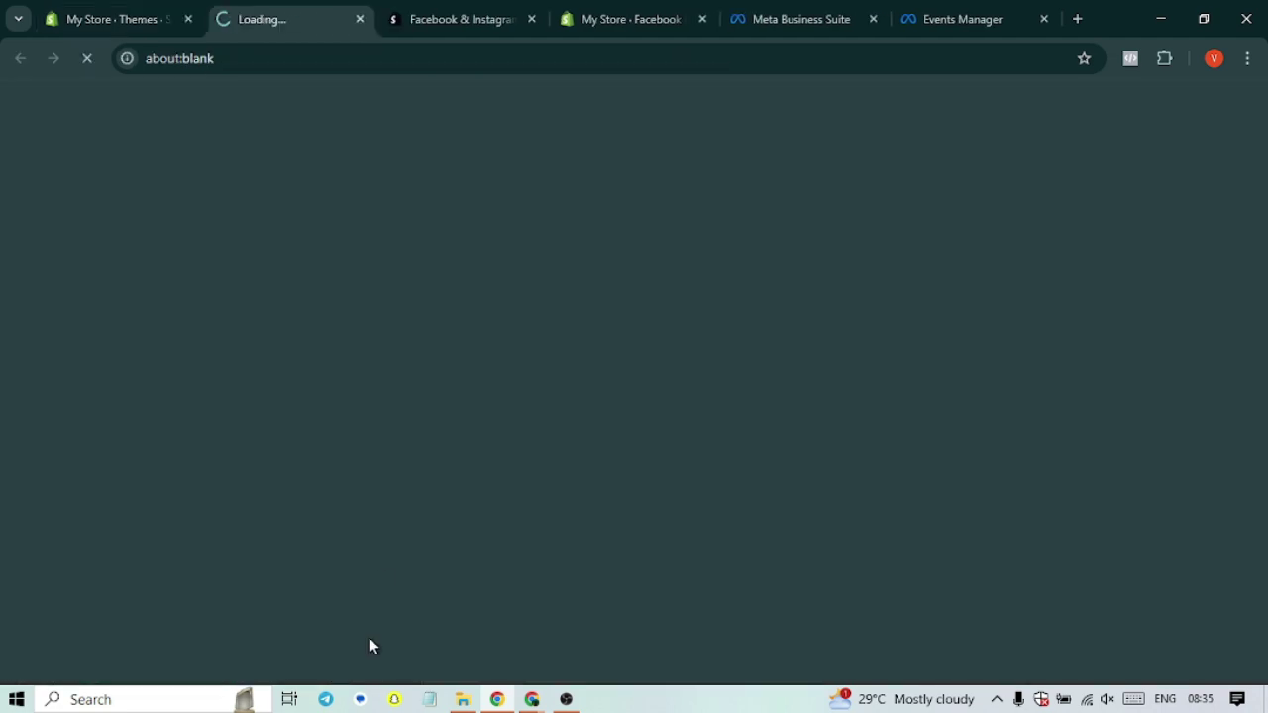
{"action": "left_click", "coordinate": [453, 18]}
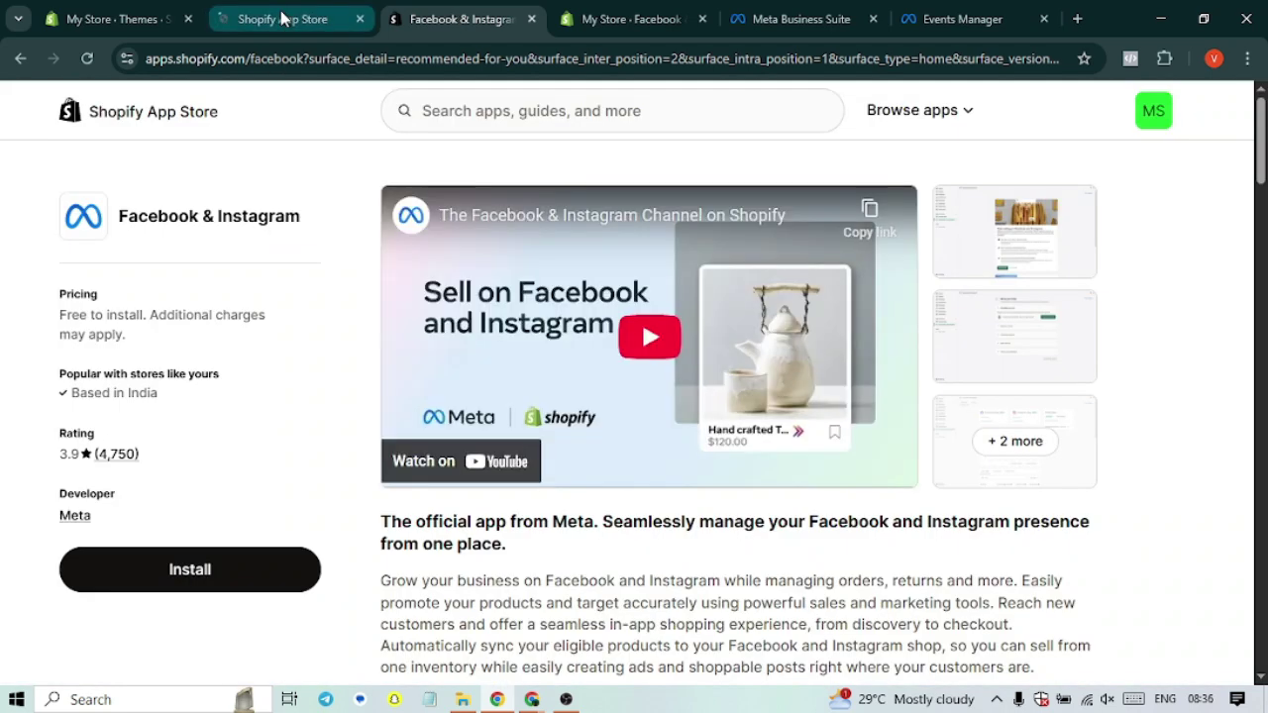
{"action": "left_click", "coordinate": [359, 19]}
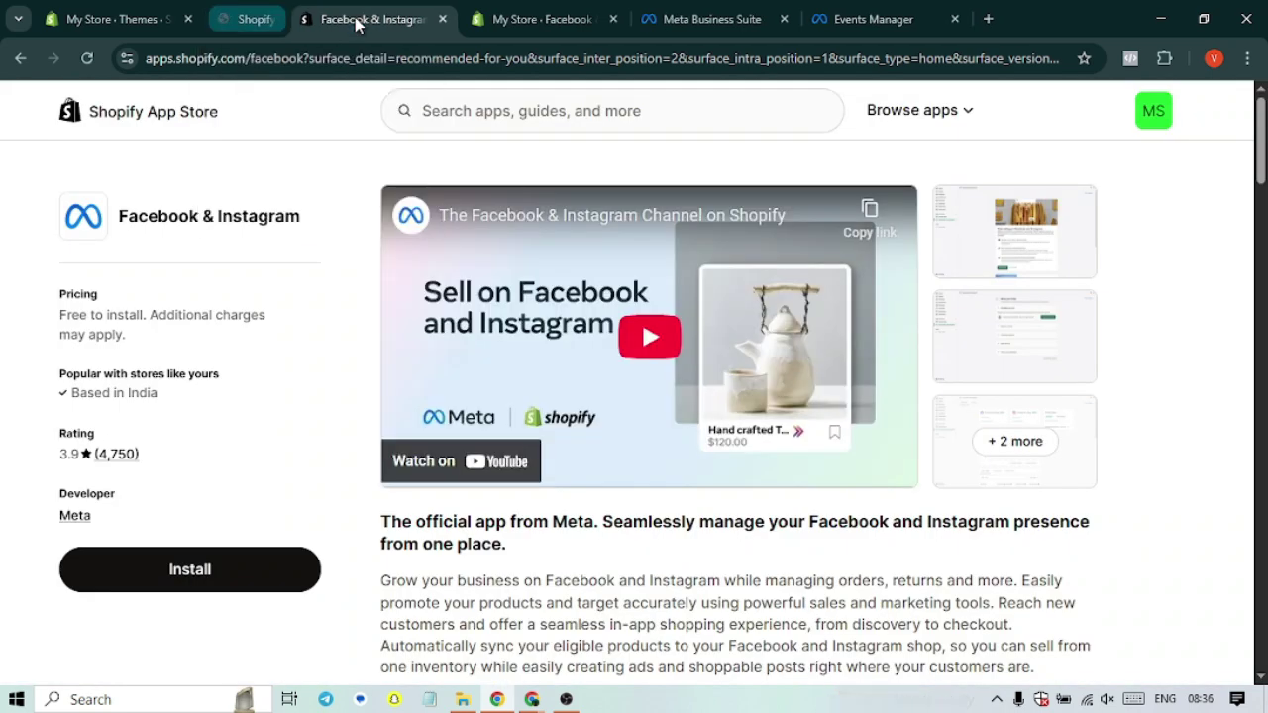
{"action": "left_click", "coordinate": [218, 562]}
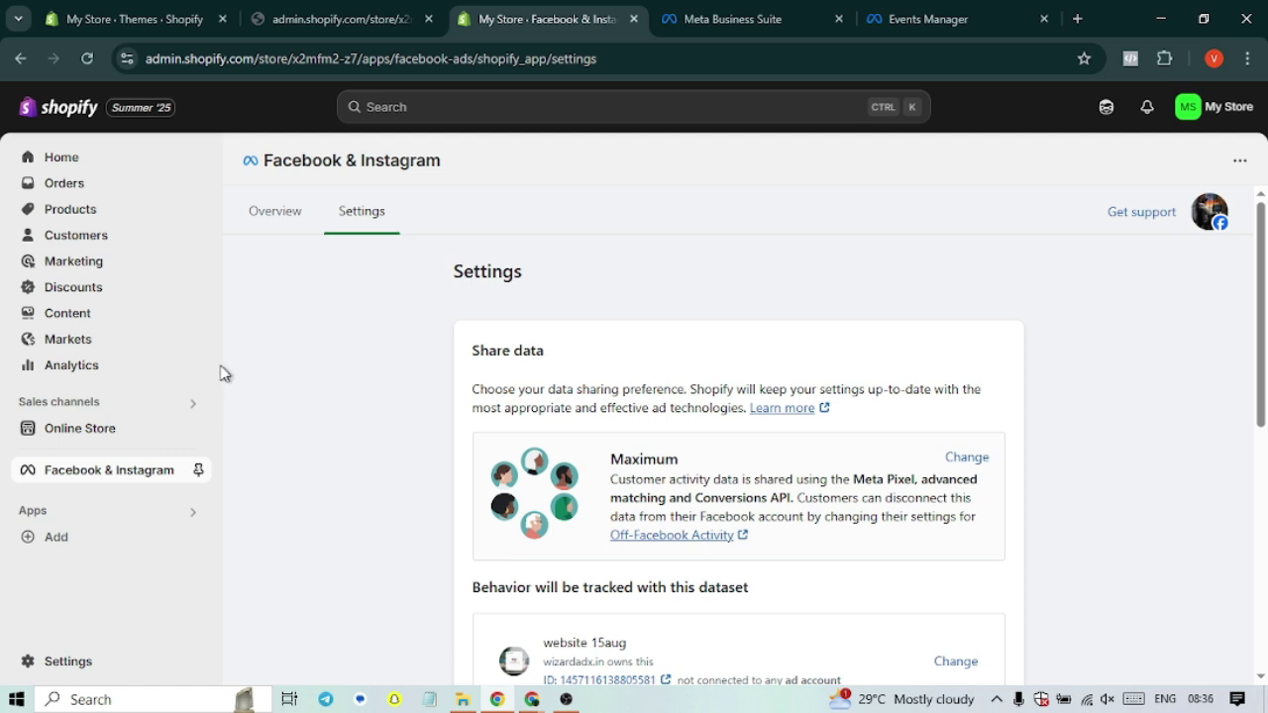
- Close the blank admin app page and the old Shopify themes tab
{"action": "left_click", "coordinate": [321, 14]}
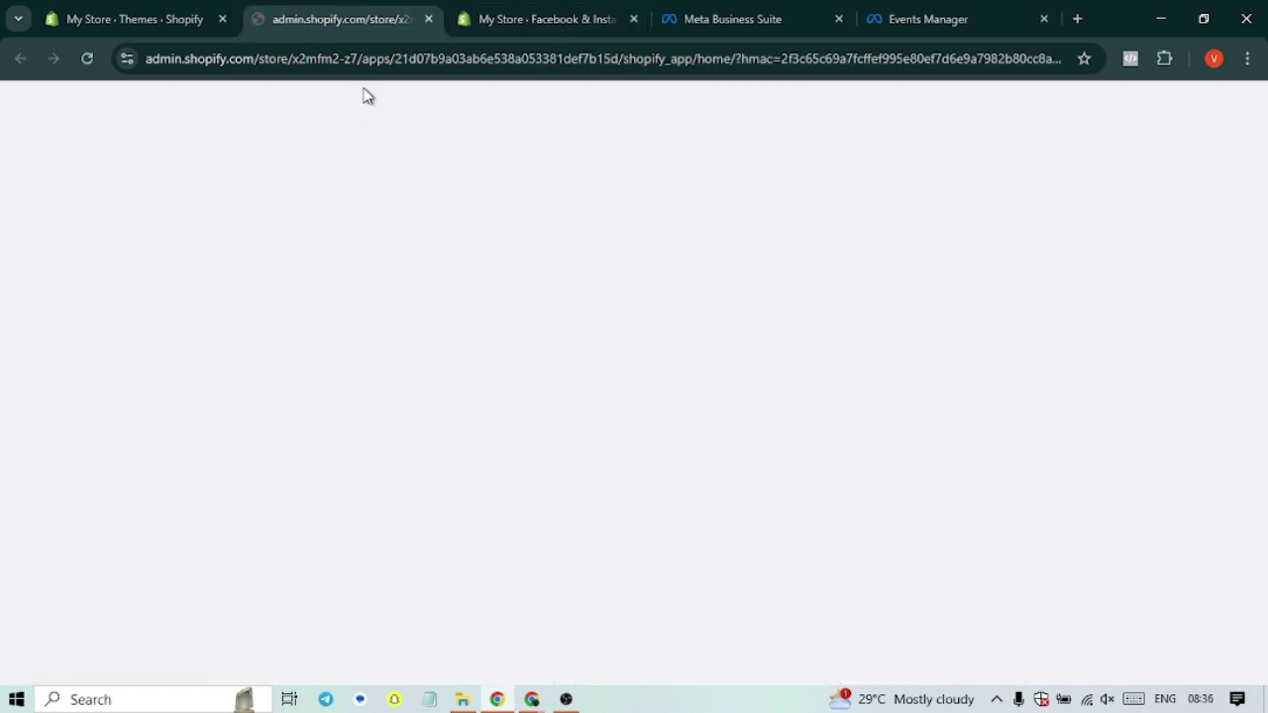
{"action": "left_click", "coordinate": [429, 19]}
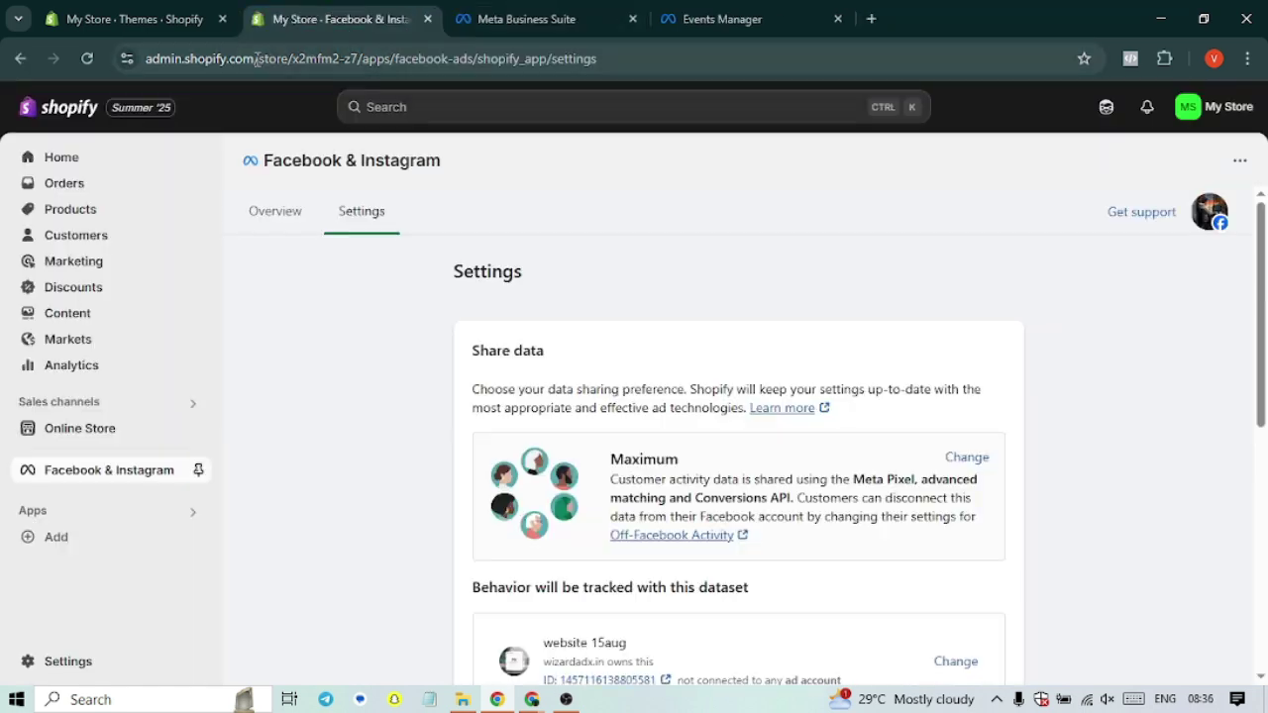
{"action": "left_click", "coordinate": [221, 20]}
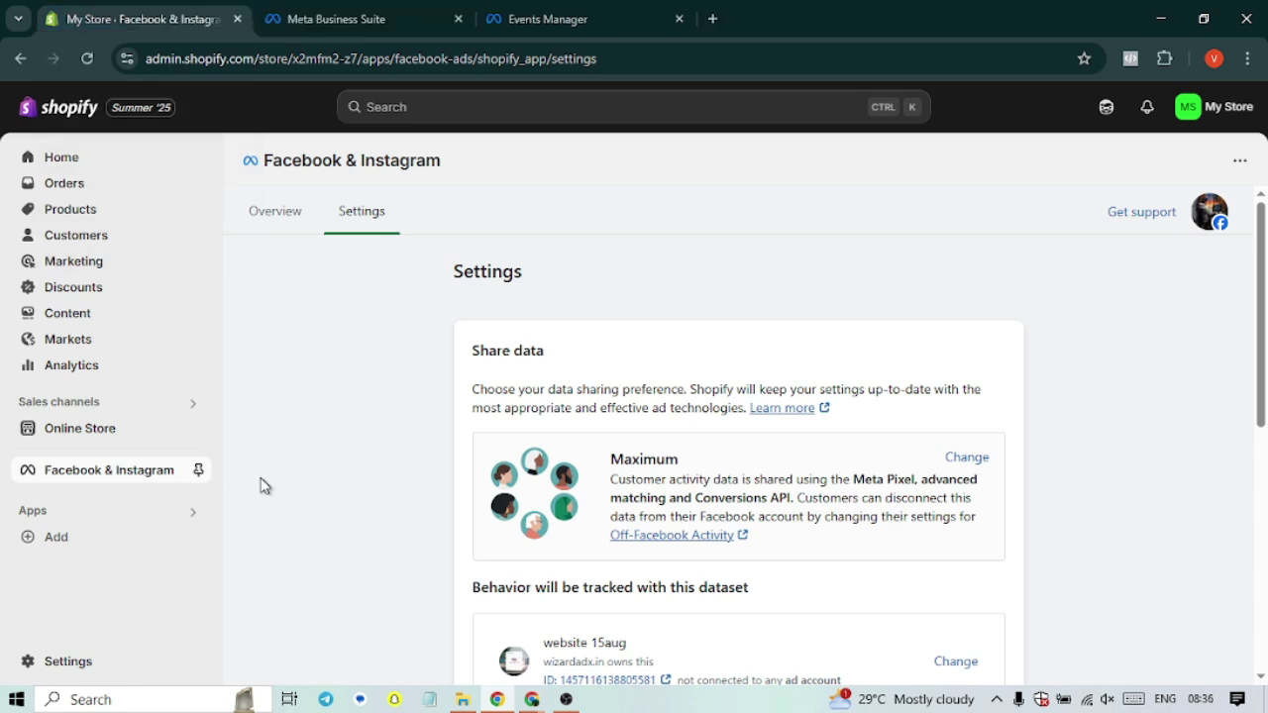
- Review the Facebook & Instagram app overview, noting that running ads is Active
{"action": "left_click", "coordinate": [282, 216]}
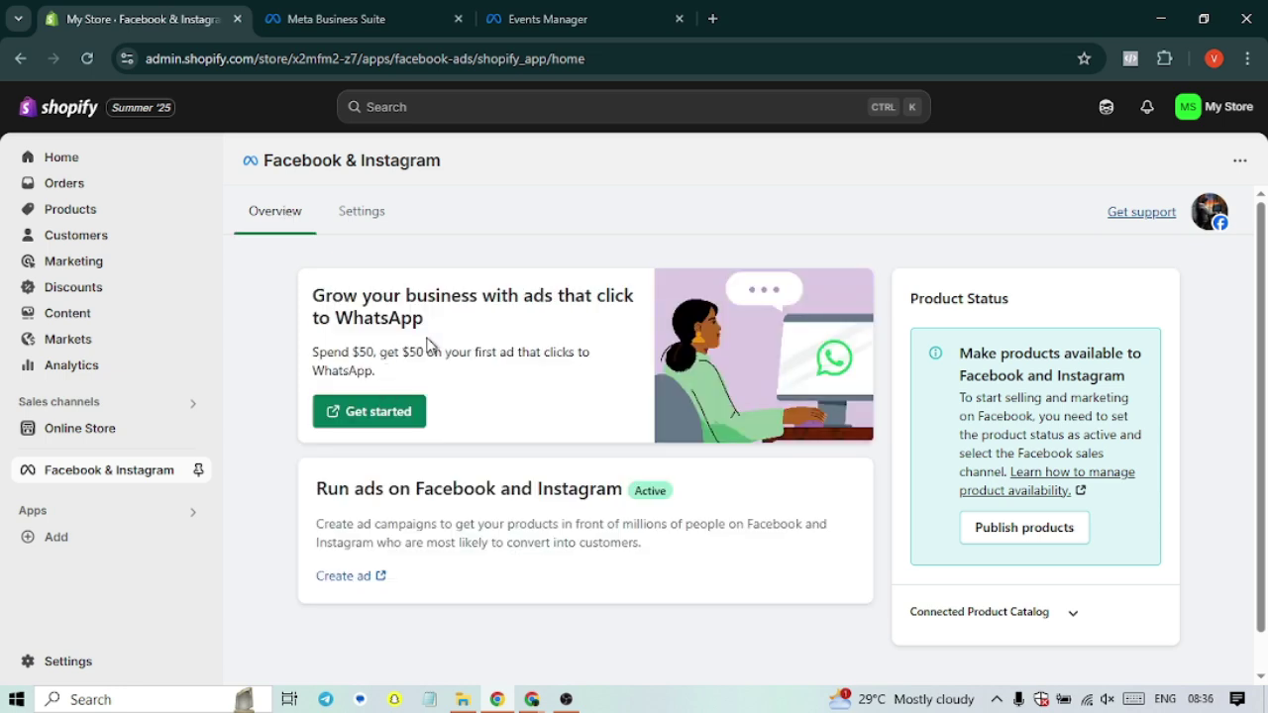
{"action": "scroll", "coordinate": [551, 495], "scroll_direction": "down", "scroll_amount": 1}
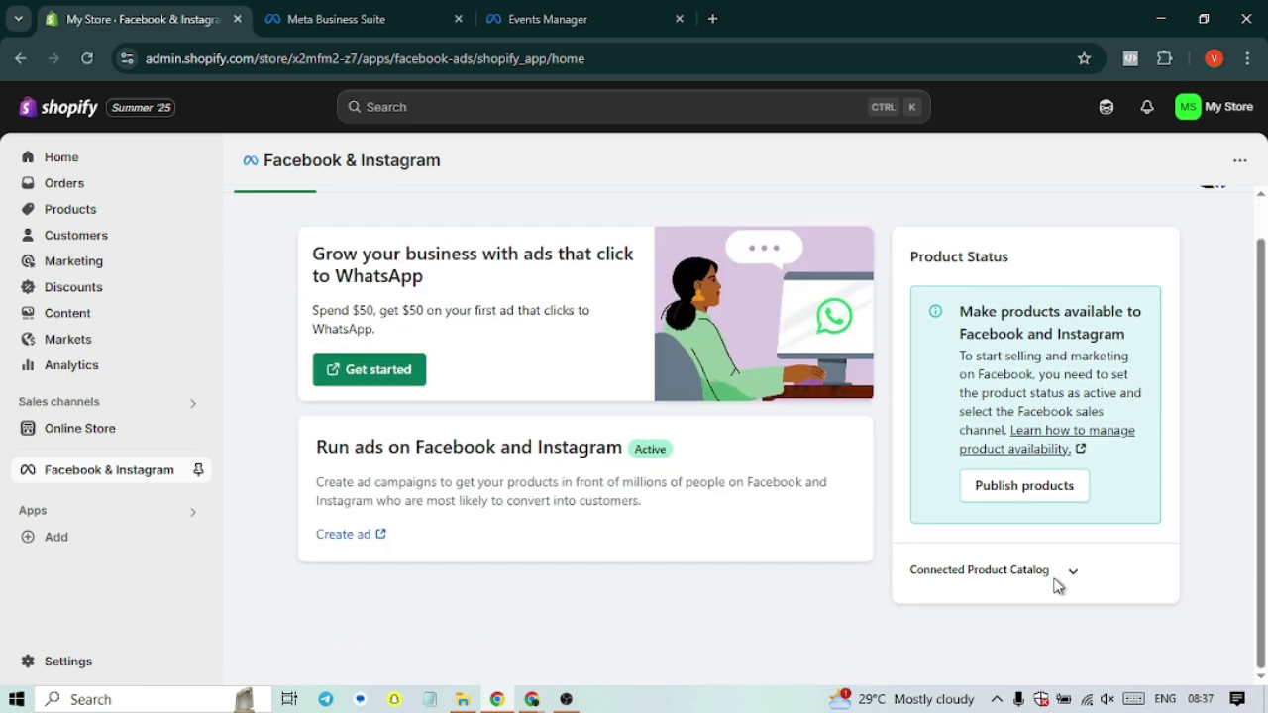
{"action": "scroll", "coordinate": [586, 510], "scroll_direction": "up", "scroll_amount": 1}
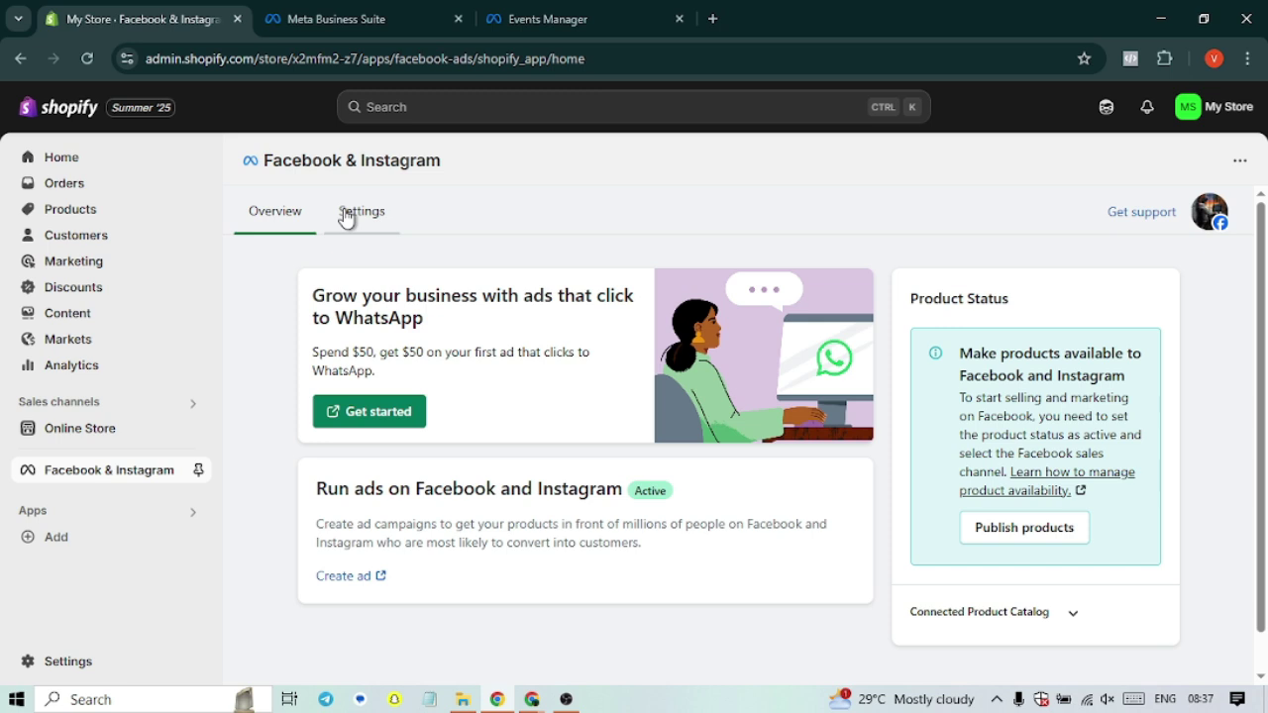
{"action": "double_click", "coordinate": [653, 491]}
{"action": "left_click", "coordinate": [655, 491]}
- Check the app settings for Maximum data-sharing and the website 15aug dataset, then return to Events Manager
{"action": "left_click", "coordinate": [348, 213]}
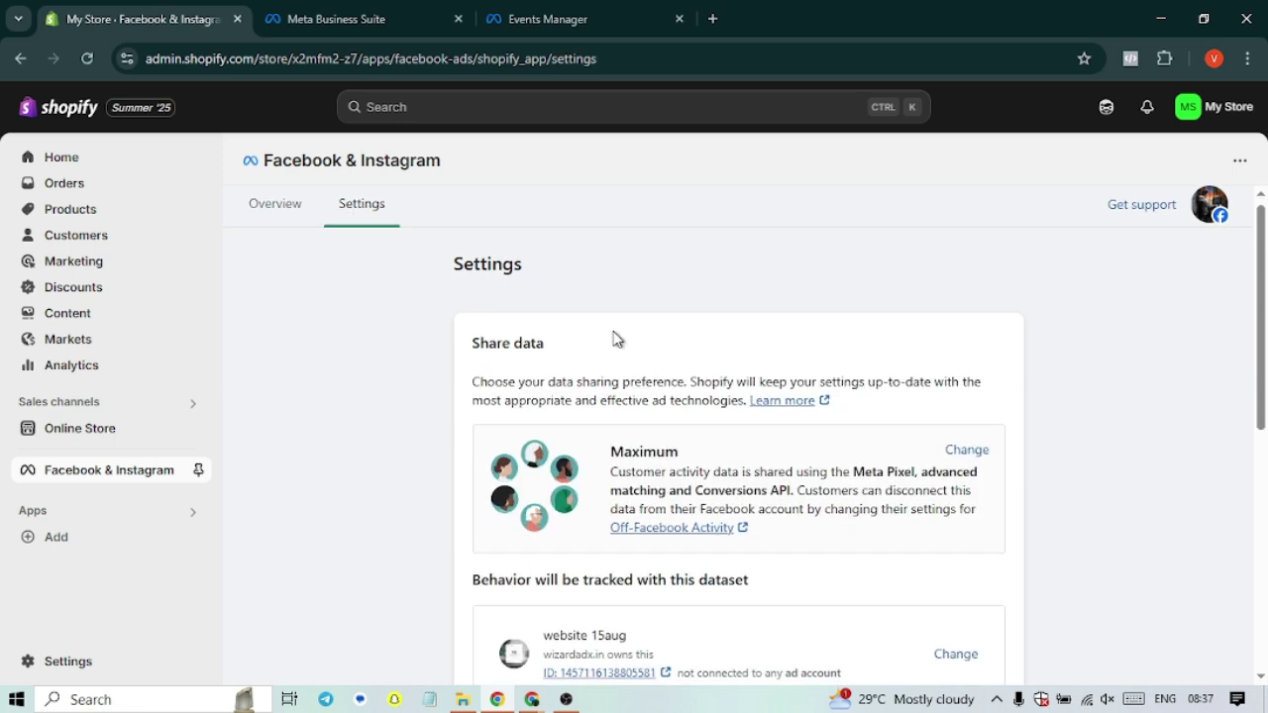
{"action": "scroll", "coordinate": [628, 376], "scroll_direction": "down", "scroll_amount": 2}
{"action": "scroll", "coordinate": [634, 297], "scroll_direction": "up", "scroll_amount": 3}
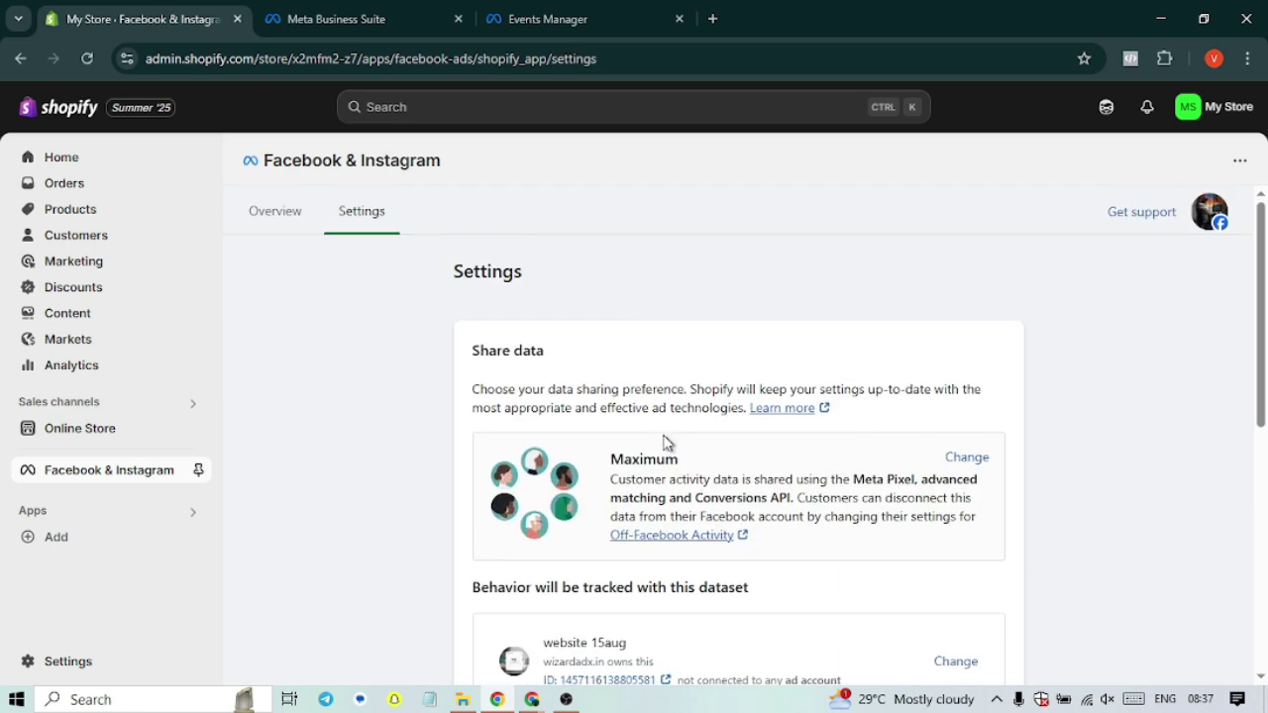
{"action": "triple_click", "coordinate": [709, 479]}
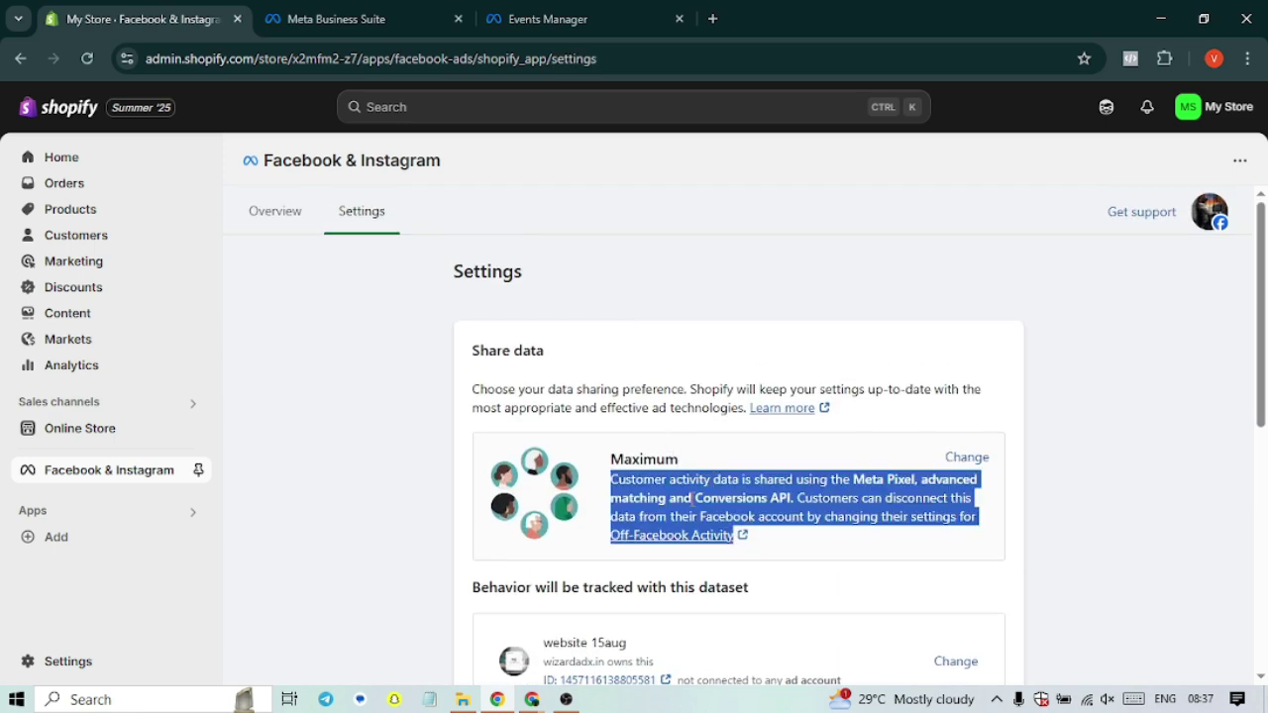
{"action": "left_click", "coordinate": [694, 499]}
{"action": "scroll", "coordinate": [655, 509], "scroll_direction": "down", "scroll_amount": 2}
{"action": "triple_click", "coordinate": [606, 461]}
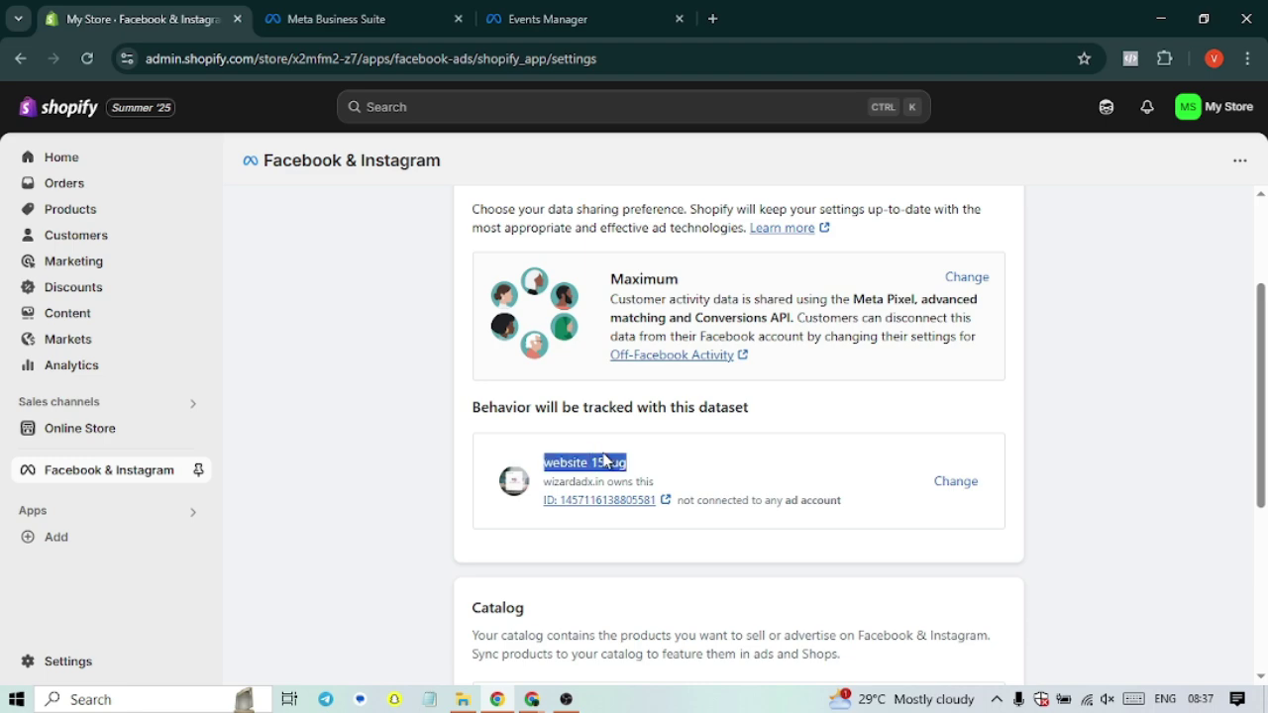
{"action": "left_click", "coordinate": [670, 462]}
{"action": "scroll", "coordinate": [670, 465], "scroll_direction": "down", "scroll_amount": 3}
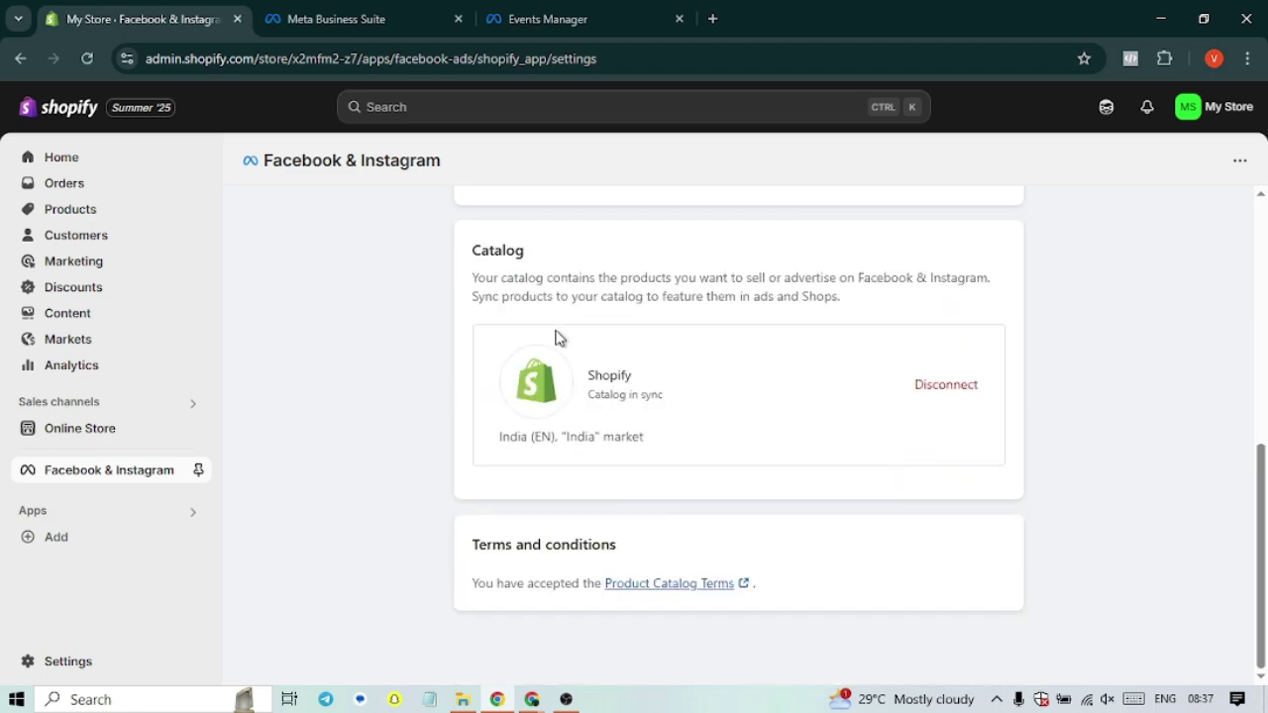
{"action": "scroll", "coordinate": [569, 397], "scroll_direction": "up", "scroll_amount": 5}
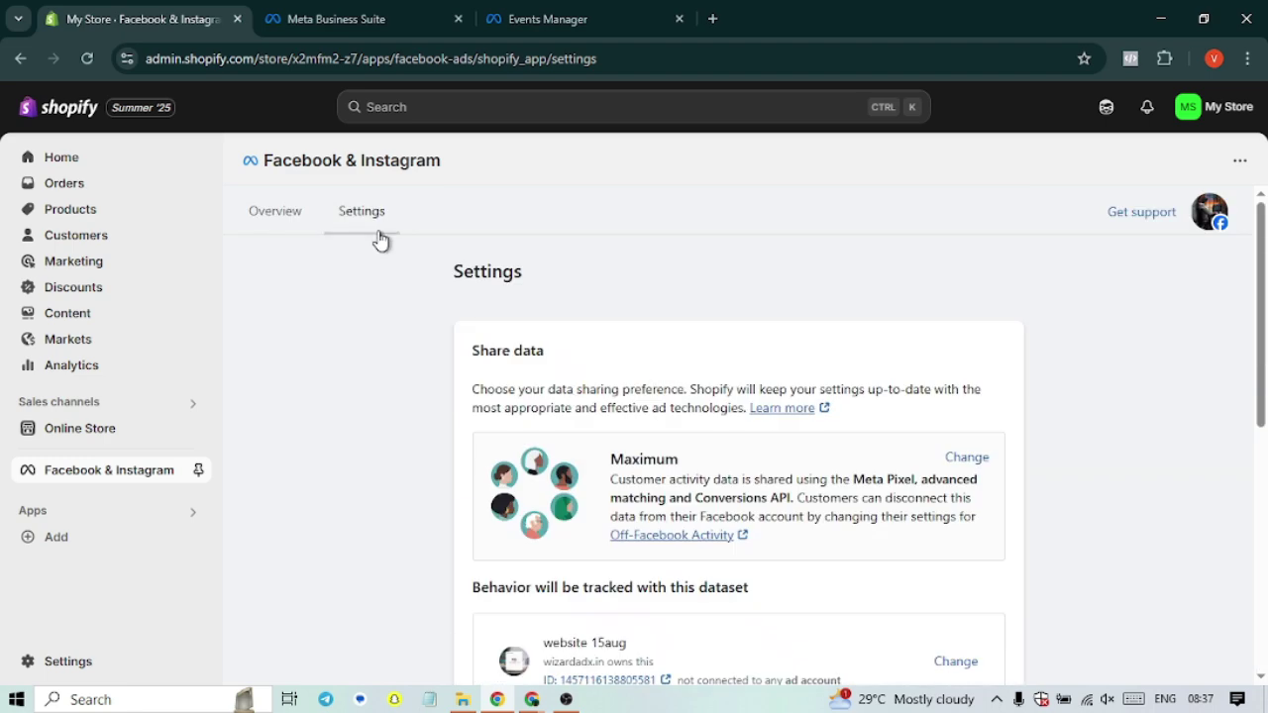
{"action": "left_click", "coordinate": [546, 12]}
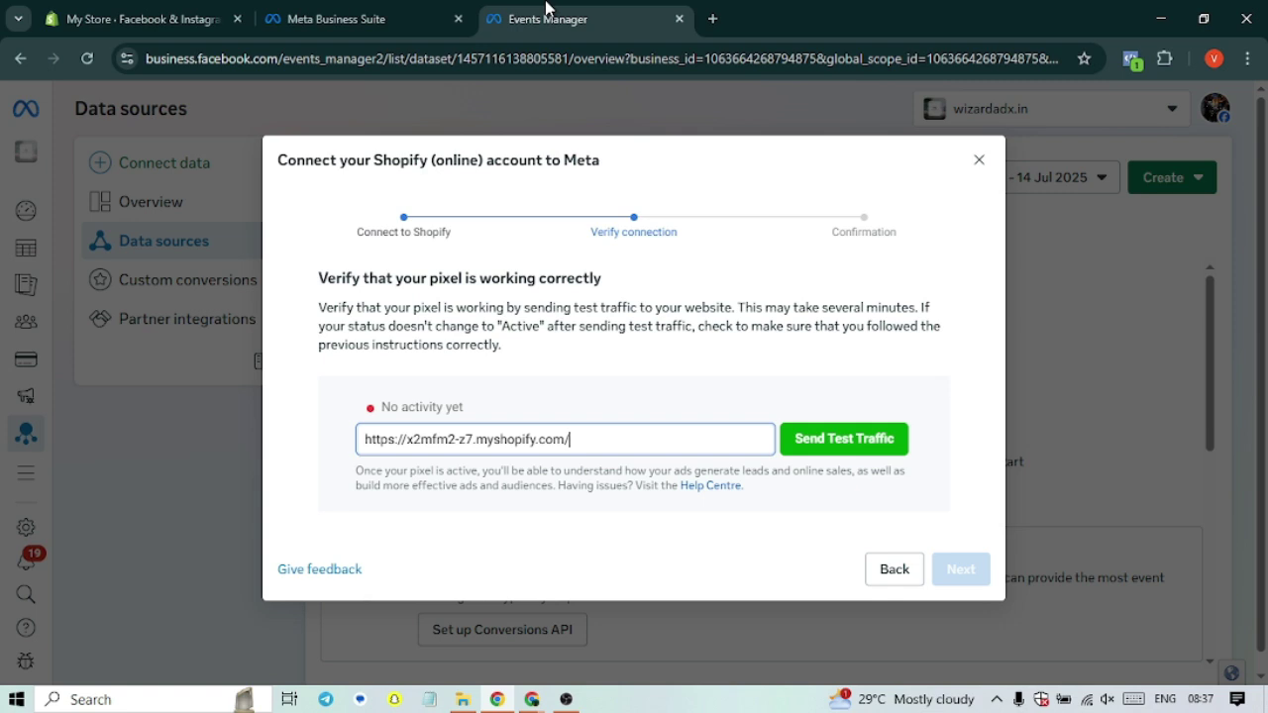
- Send test traffic to the myshopify store from the Verify connection step
{"action": "left_click", "coordinate": [870, 451]}
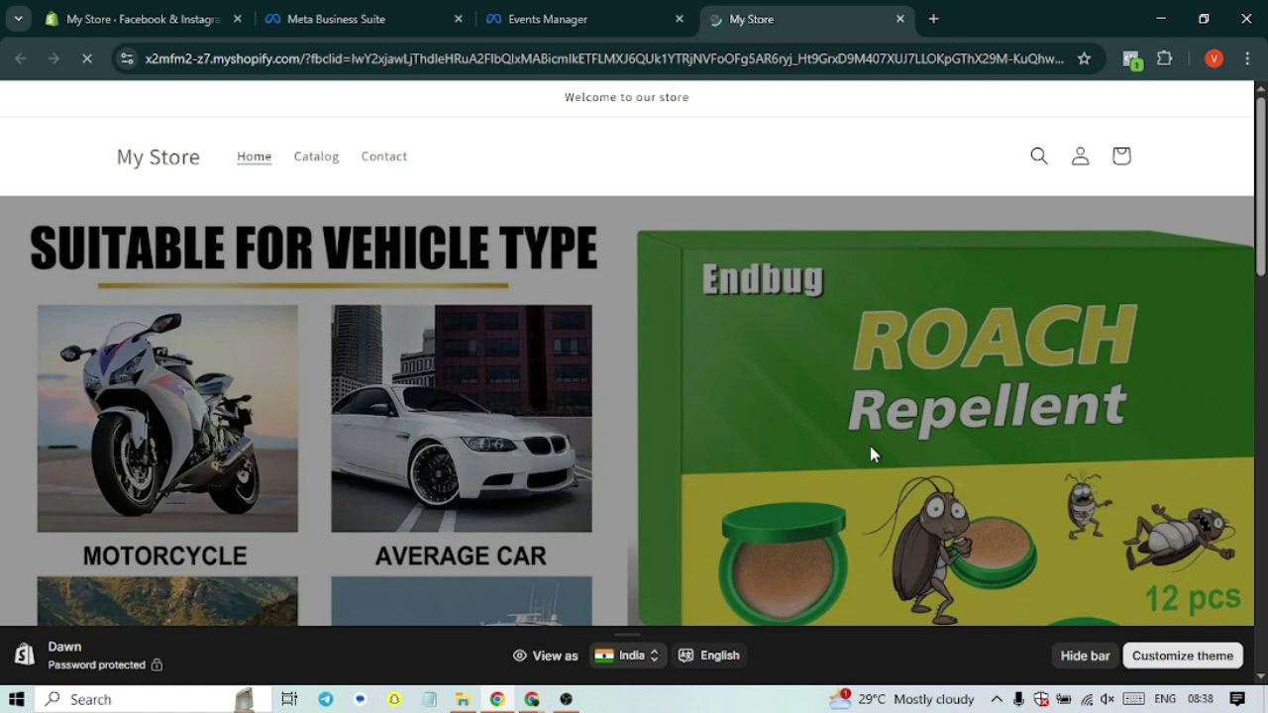
- Confirm in Meta Pixel Helper that PageView fires on the store home page
{"action": "left_click", "coordinate": [1131, 60]}
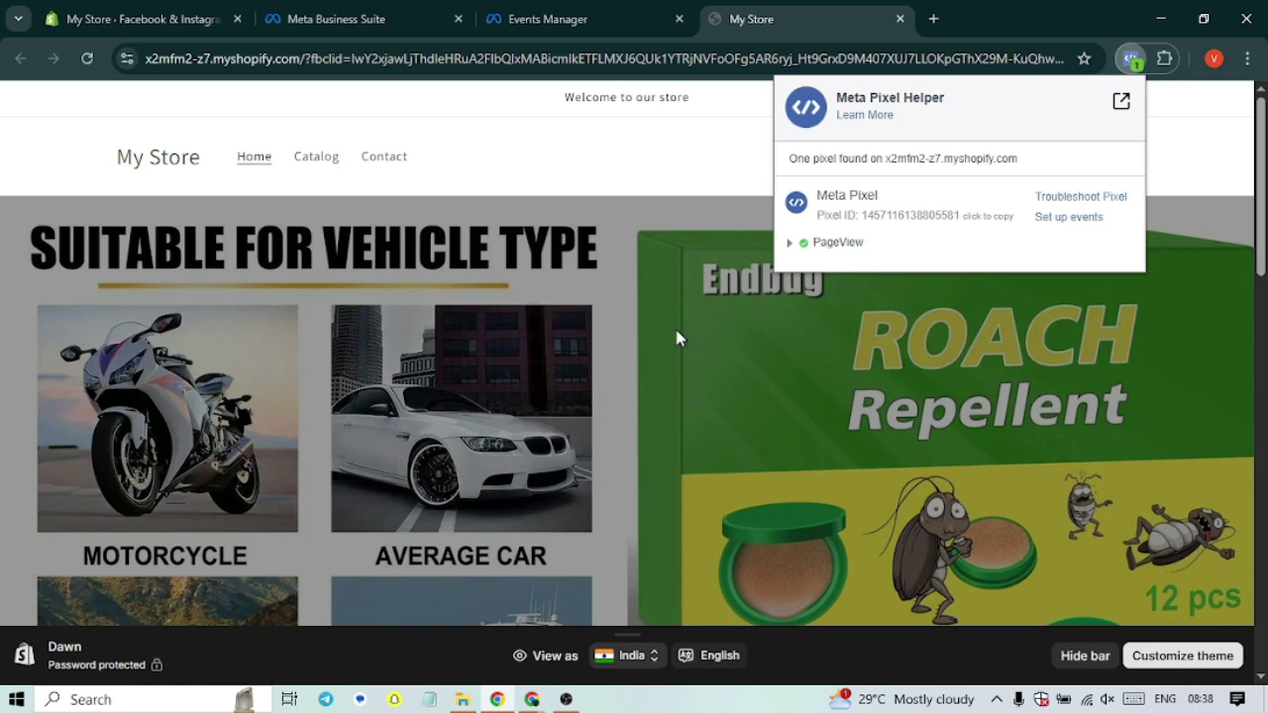
{"action": "left_click", "coordinate": [790, 250]}
{"action": "left_click", "coordinate": [790, 249]}
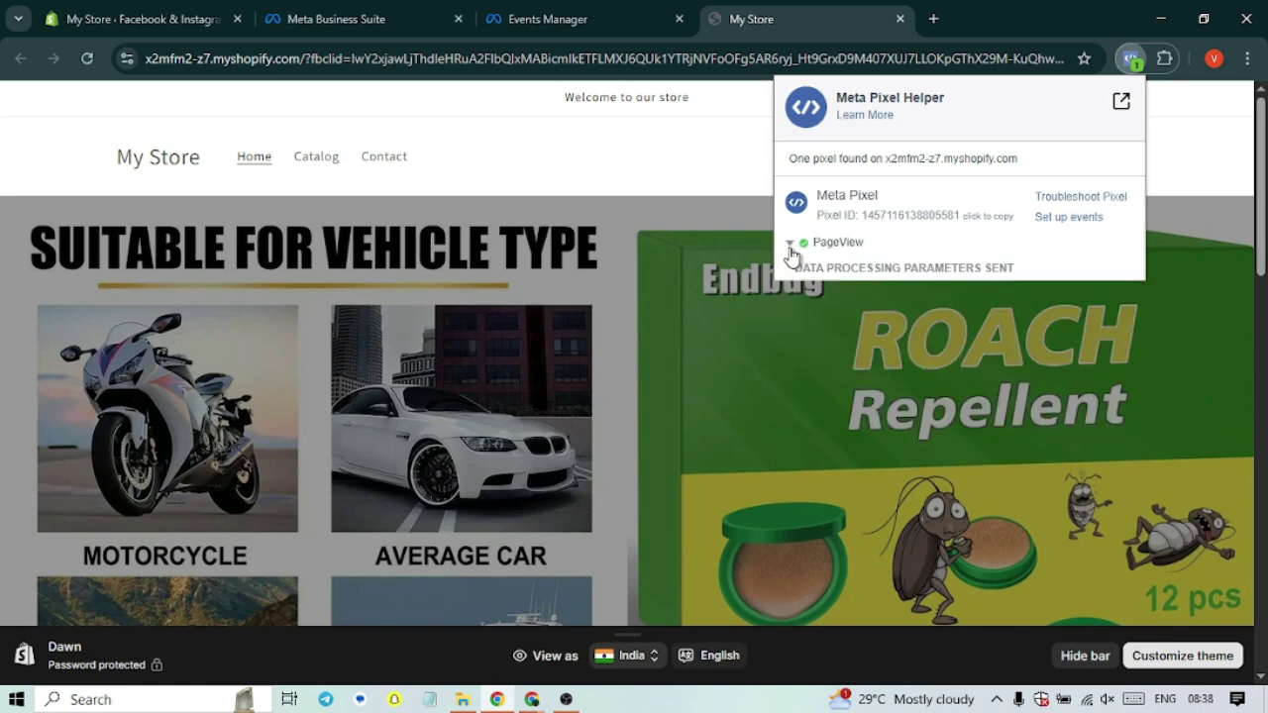
- Open the Ram Mandir Electric Aroma Burner product from Featured products
{"action": "scroll", "coordinate": [590, 354], "scroll_direction": "down", "scroll_amount": 10}
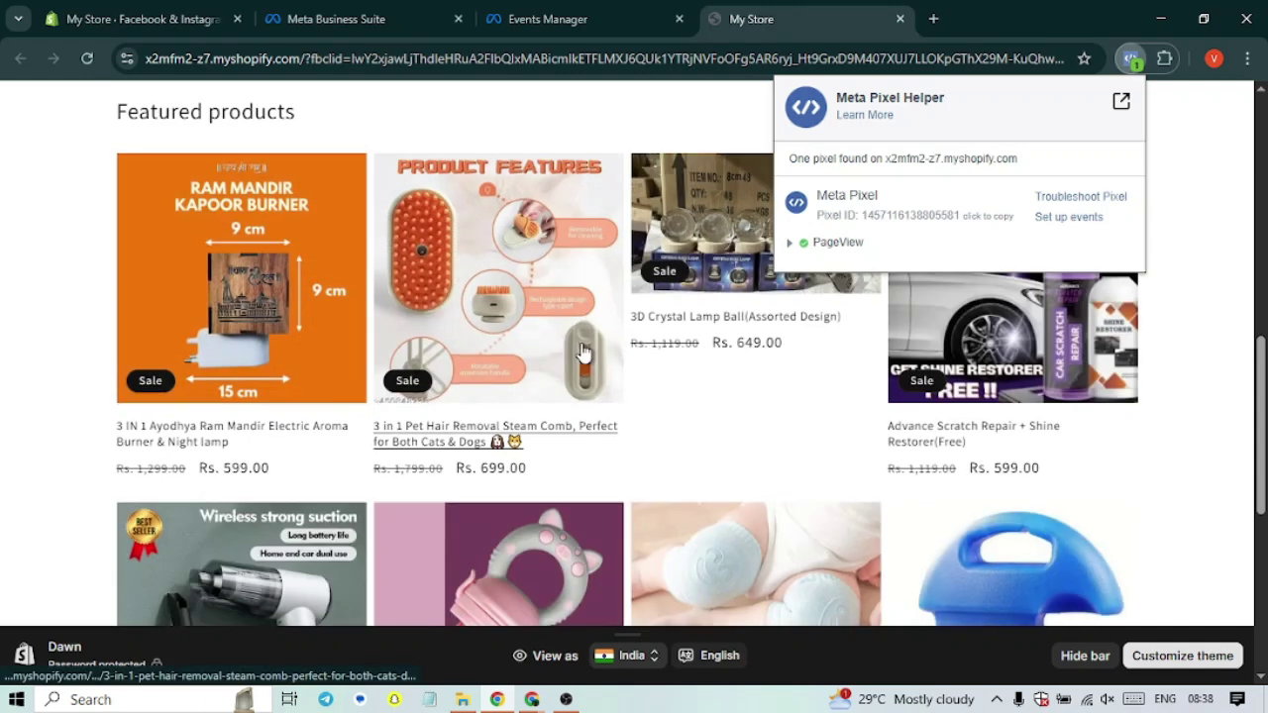
{"action": "scroll", "coordinate": [379, 332], "scroll_direction": "down", "scroll_amount": 2}
{"action": "scroll", "coordinate": [317, 335], "scroll_direction": "up", "scroll_amount": 1}
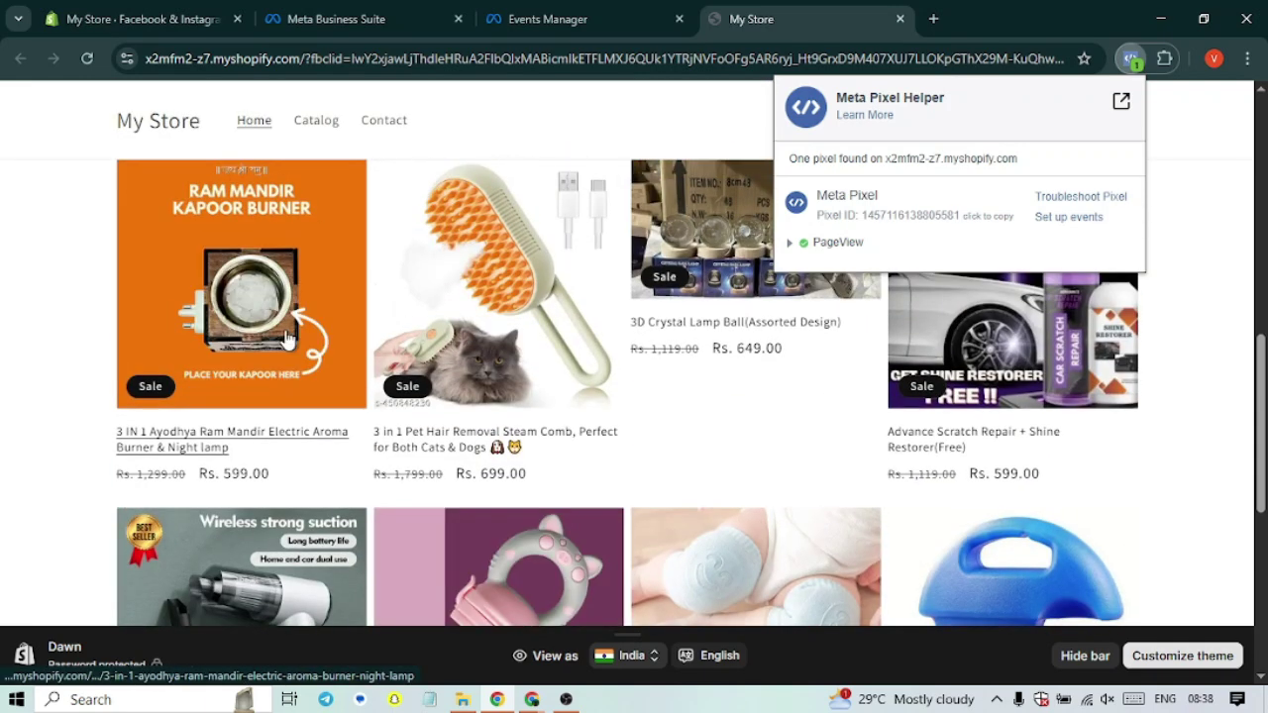
{"action": "scroll", "coordinate": [255, 337], "scroll_direction": "up", "scroll_amount": 1}
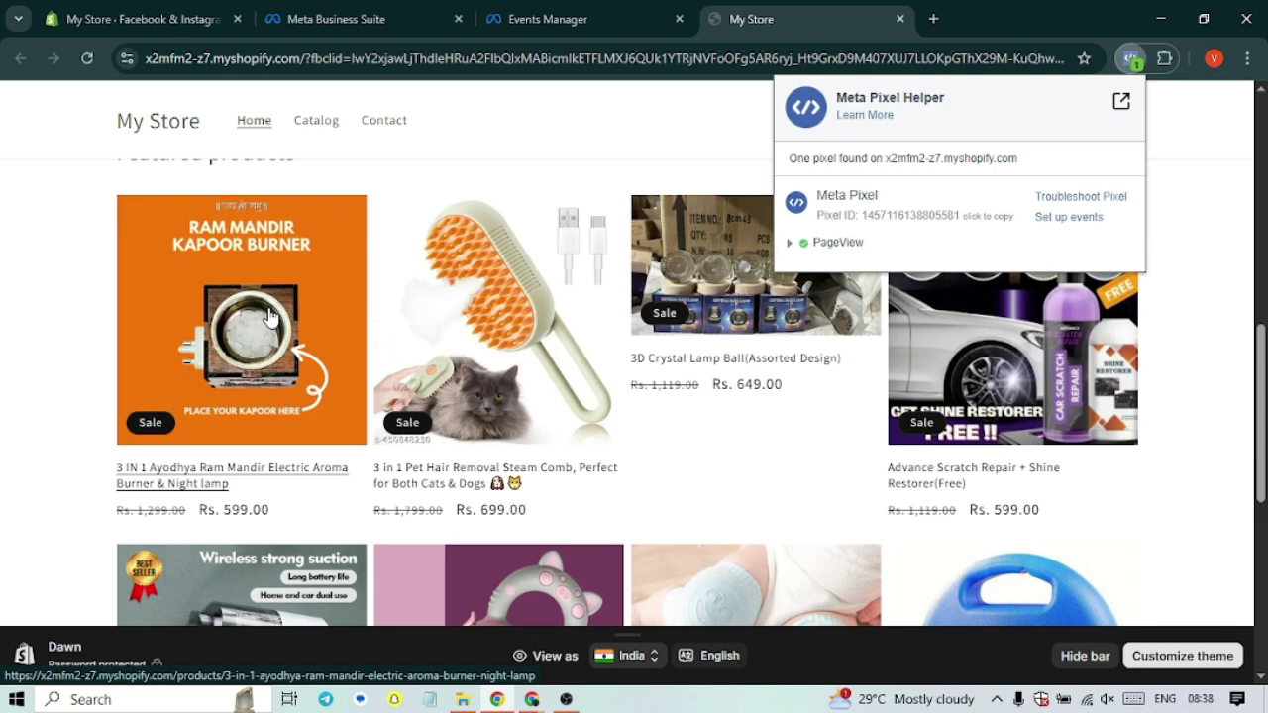
{"action": "left_click", "coordinate": [269, 315]}
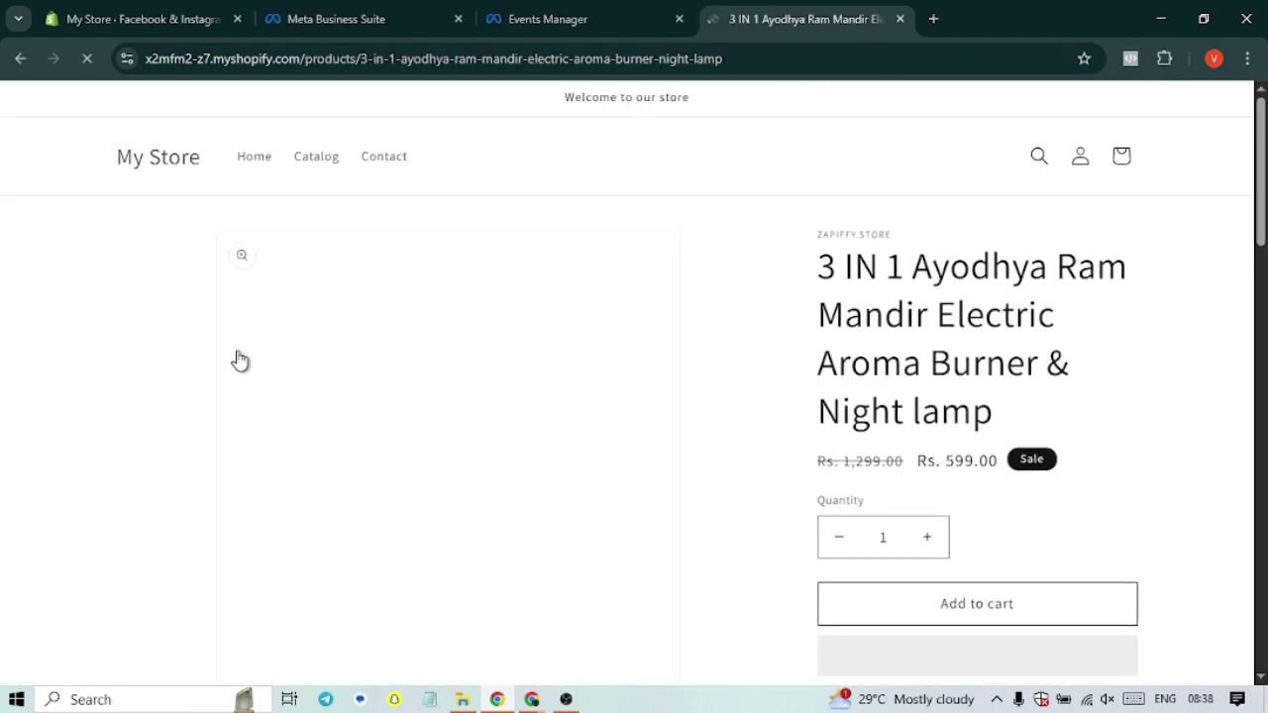
- Verify with Meta Pixel Helper that PageView and ViewContent fire on the Ram Mandir product page
{"action": "scroll", "coordinate": [662, 512], "scroll_direction": "down", "scroll_amount": 2}
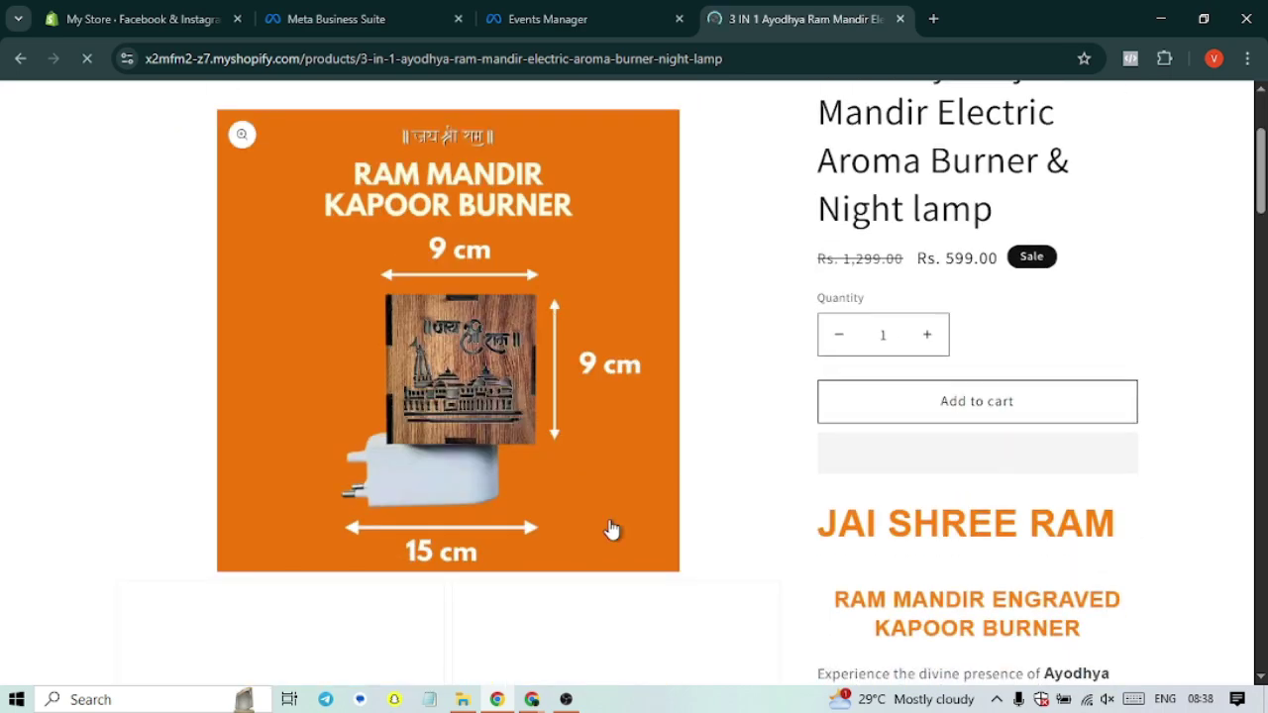
{"action": "scroll", "coordinate": [555, 483], "scroll_direction": "up", "scroll_amount": 2}
{"action": "scroll", "coordinate": [525, 424], "scroll_direction": "down", "scroll_amount": 5}
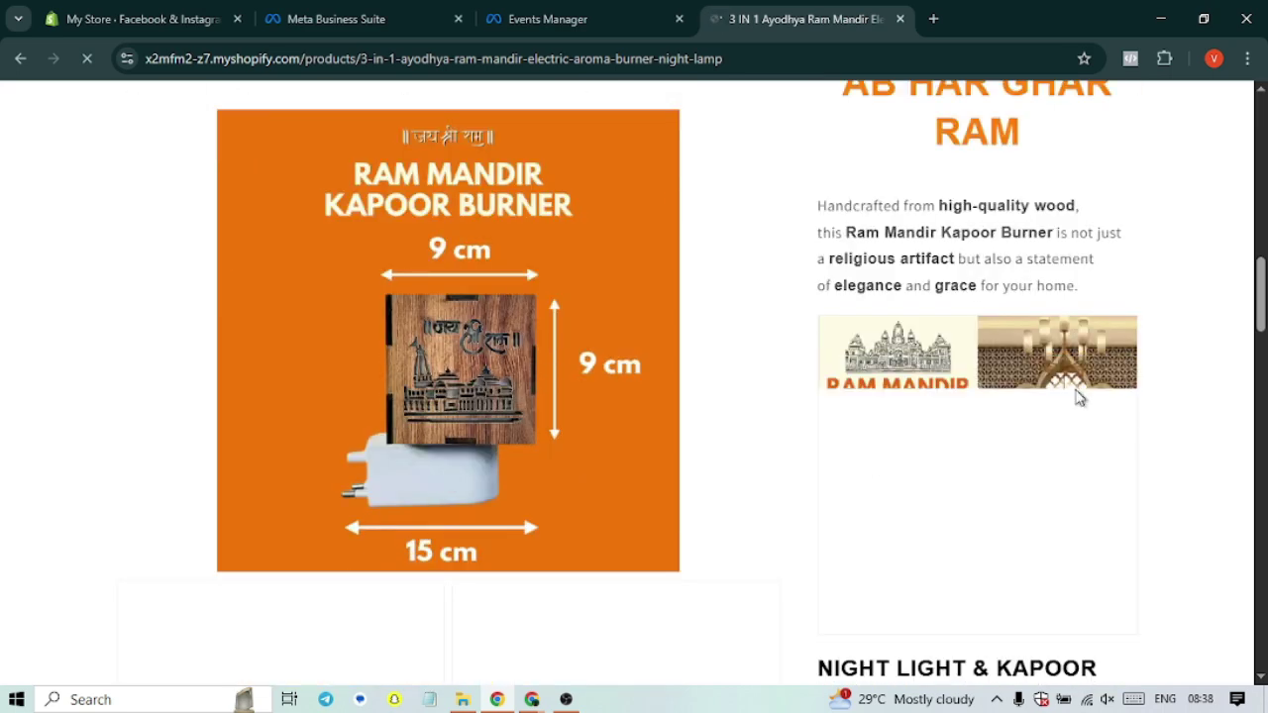
{"action": "scroll", "coordinate": [569, 456], "scroll_direction": "up", "scroll_amount": 5}
{"action": "scroll", "coordinate": [566, 458], "scroll_direction": "down", "scroll_amount": 2}
{"action": "scroll", "coordinate": [557, 421], "scroll_direction": "up", "scroll_amount": 1}
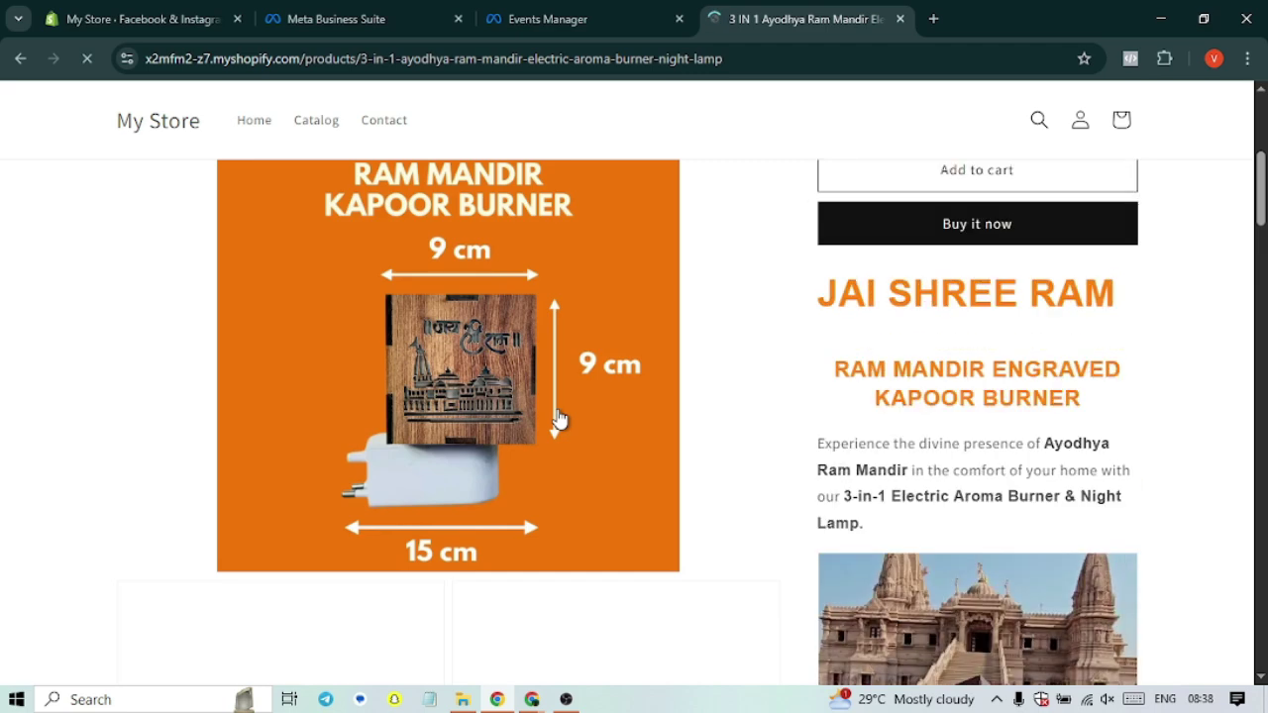
{"action": "scroll", "coordinate": [558, 421], "scroll_direction": "up", "scroll_amount": 4}
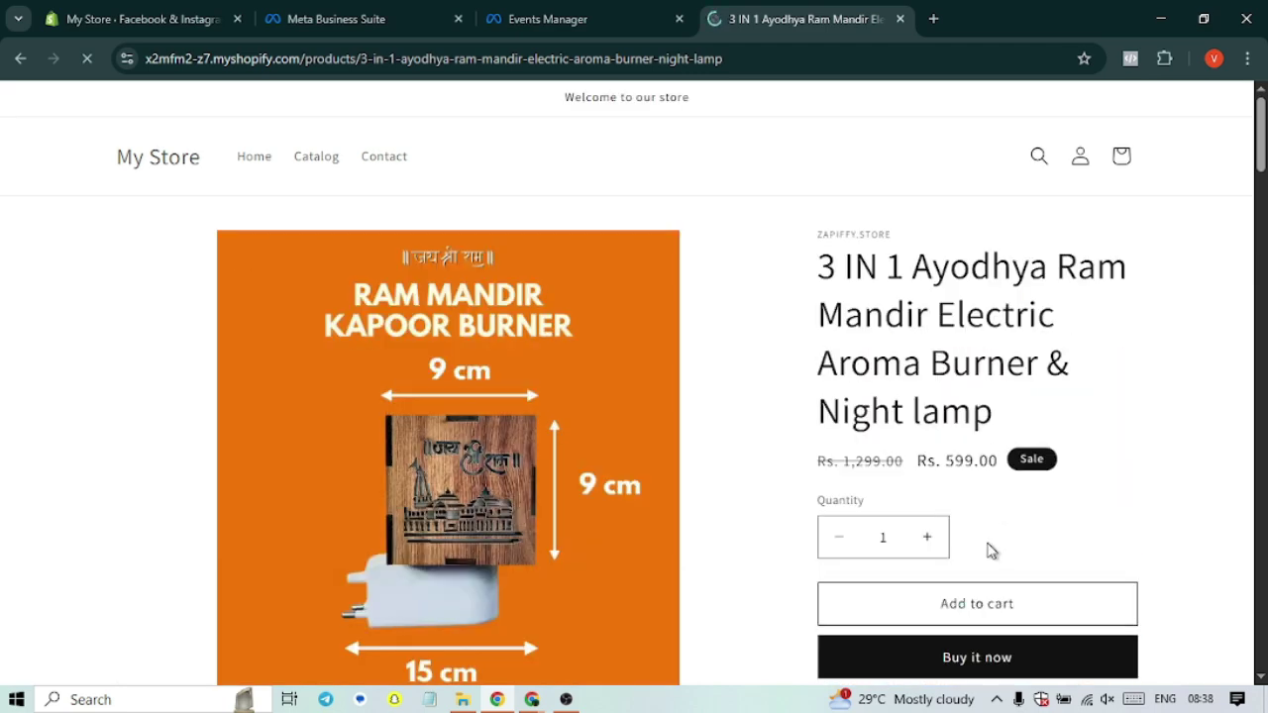
{"action": "left_click", "coordinate": [1130, 60]}
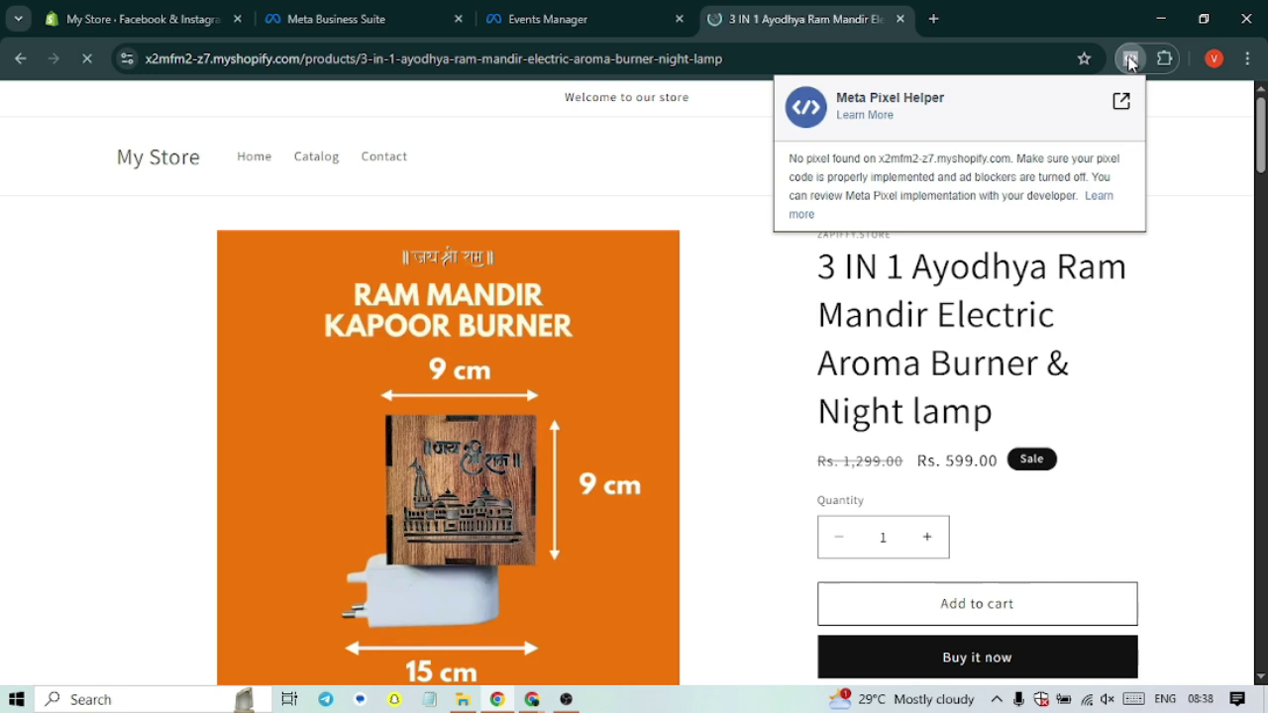
{"action": "left_click", "coordinate": [760, 371]}
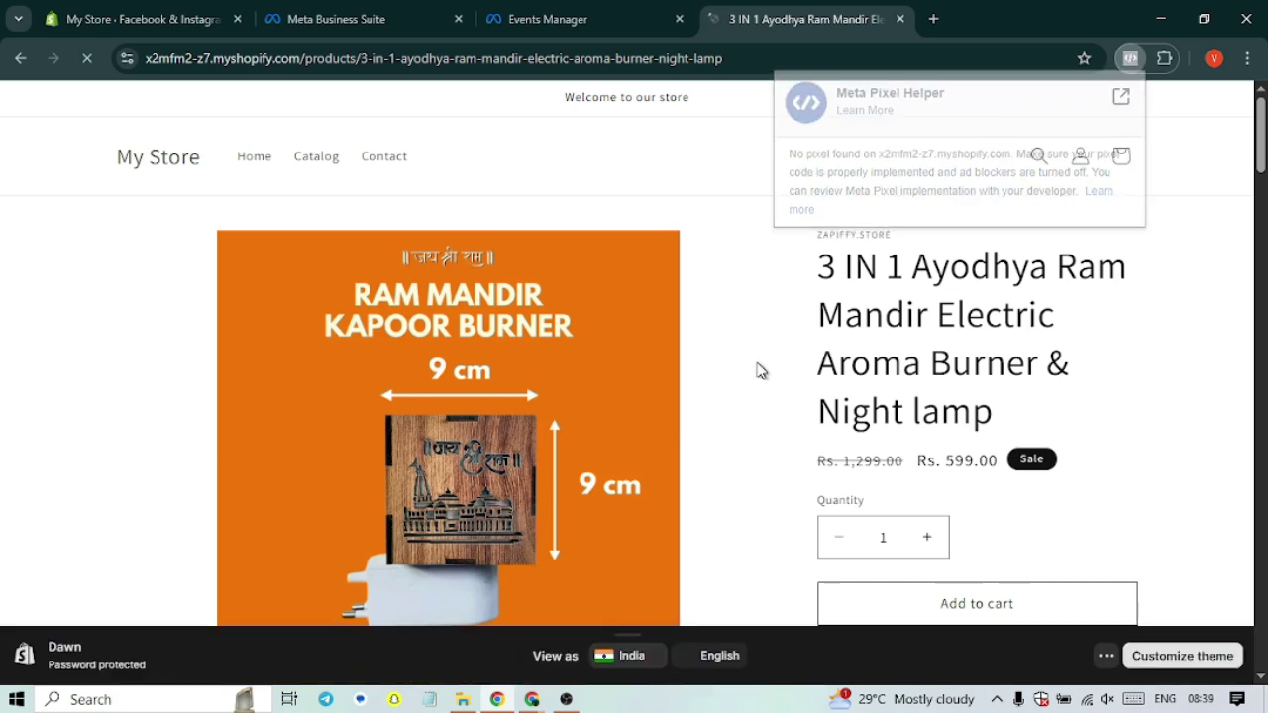
{"action": "left_click", "coordinate": [1130, 61]}
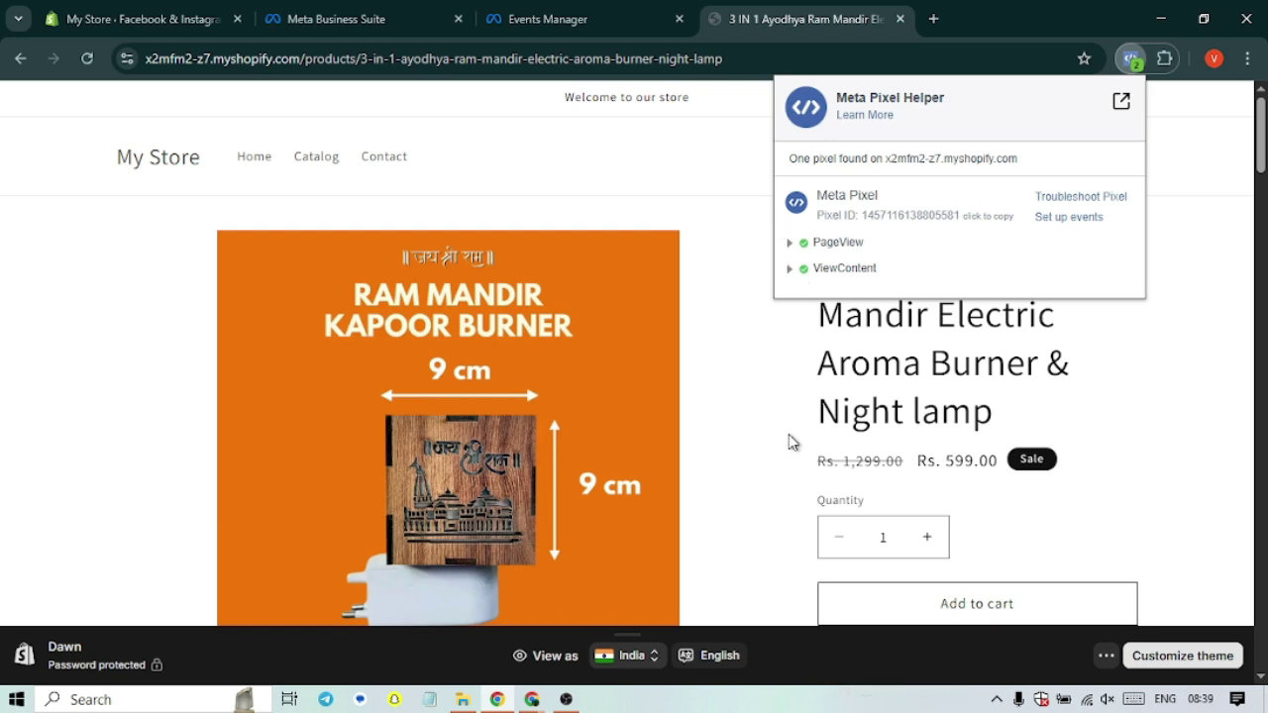
{"action": "scroll", "coordinate": [939, 536], "scroll_direction": "down", "scroll_amount": 1}
{"action": "scroll", "coordinate": [939, 536], "scroll_direction": "down", "scroll_amount": 2}
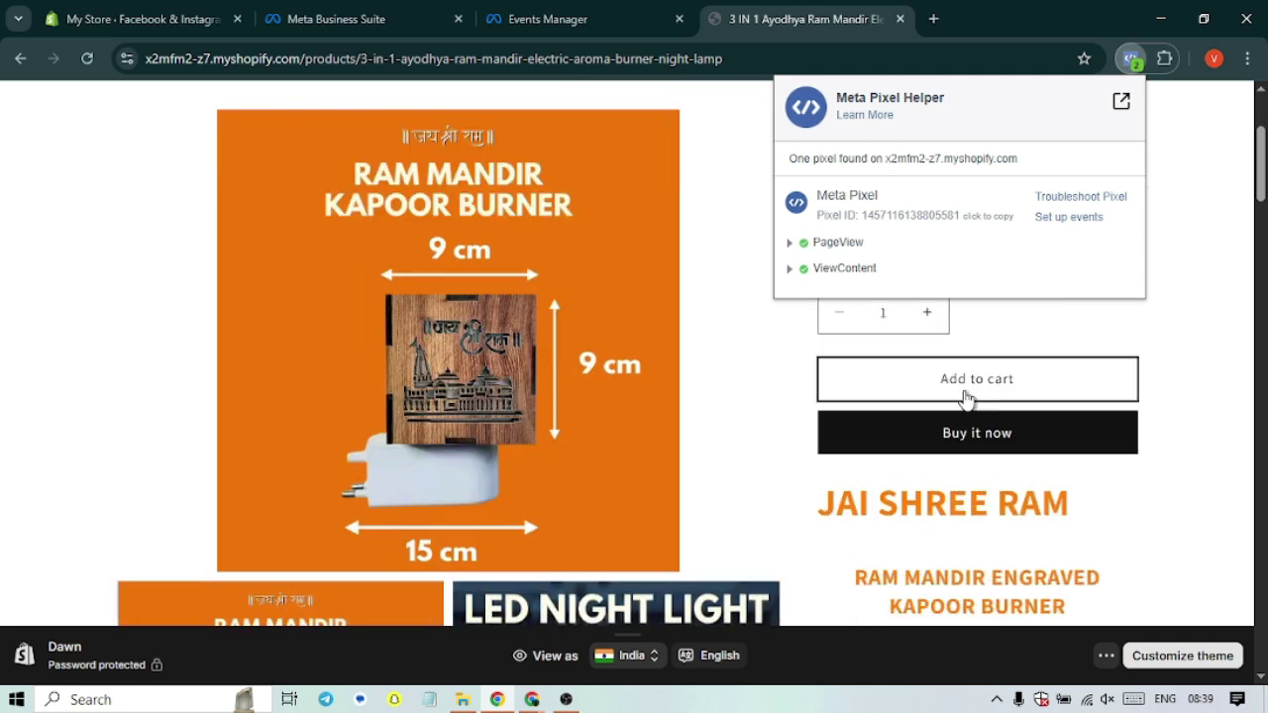
- Add the aroma burner to the cart, verify the AddToCart event's parameters, then return to Events Manager
{"action": "left_click", "coordinate": [966, 396]}
{"action": "left_click", "coordinate": [967, 396]}
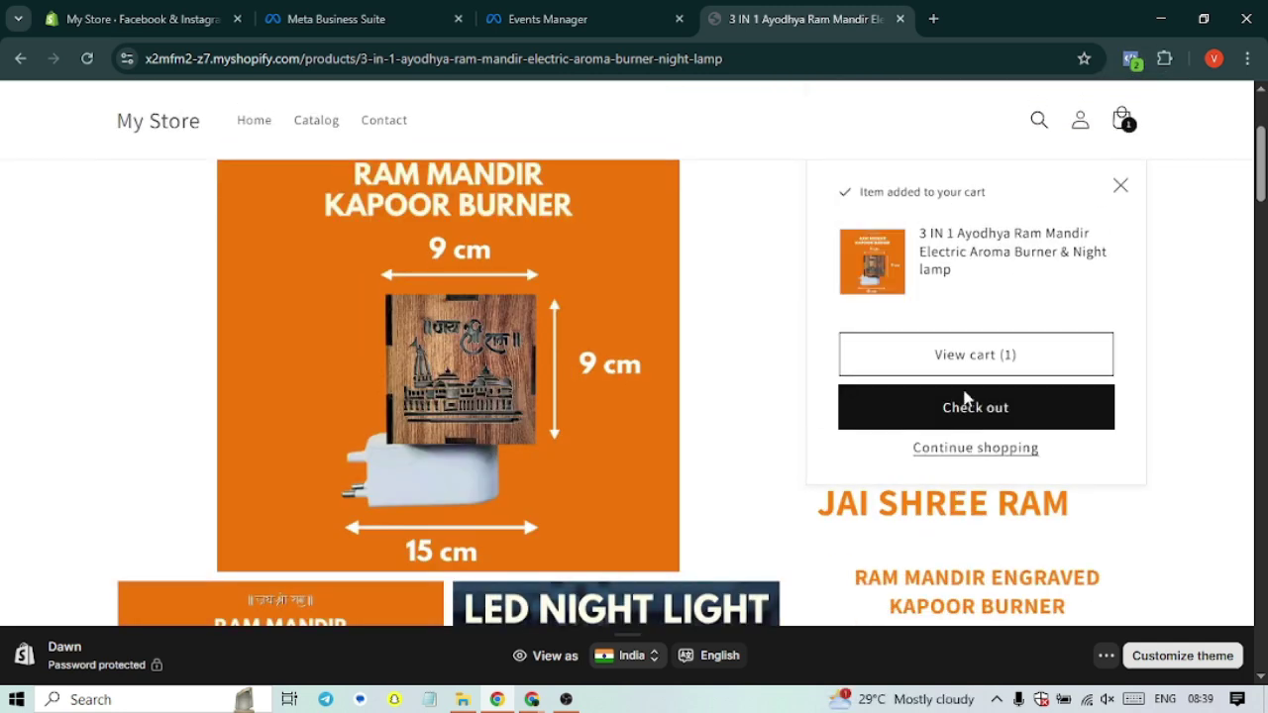
{"action": "left_click", "coordinate": [1131, 60]}
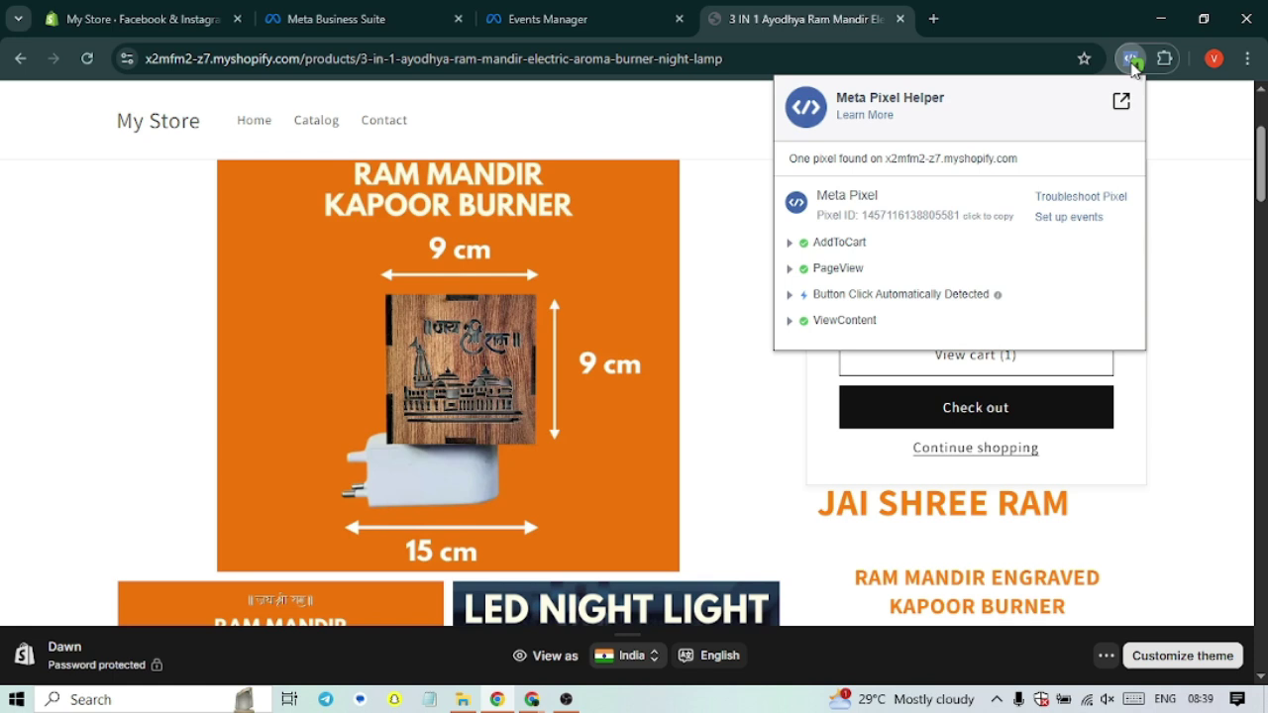
{"action": "left_click", "coordinate": [790, 242]}
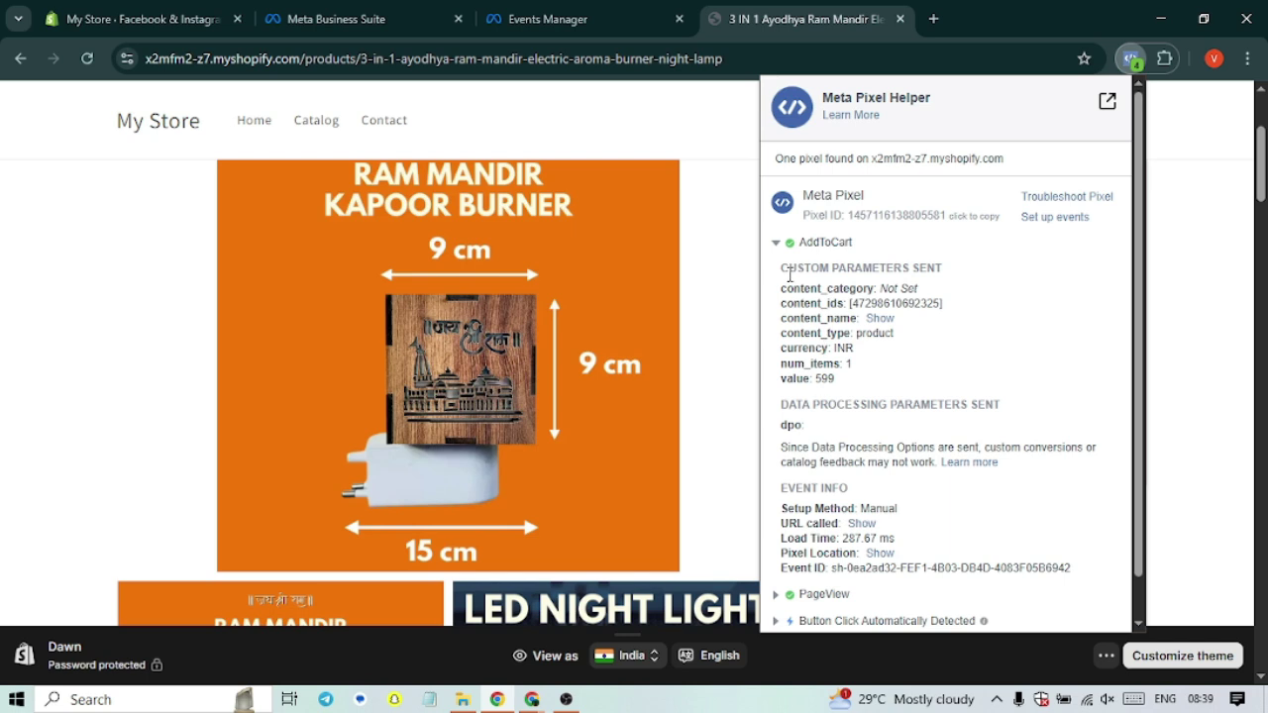
{"action": "left_click", "coordinate": [780, 243]}
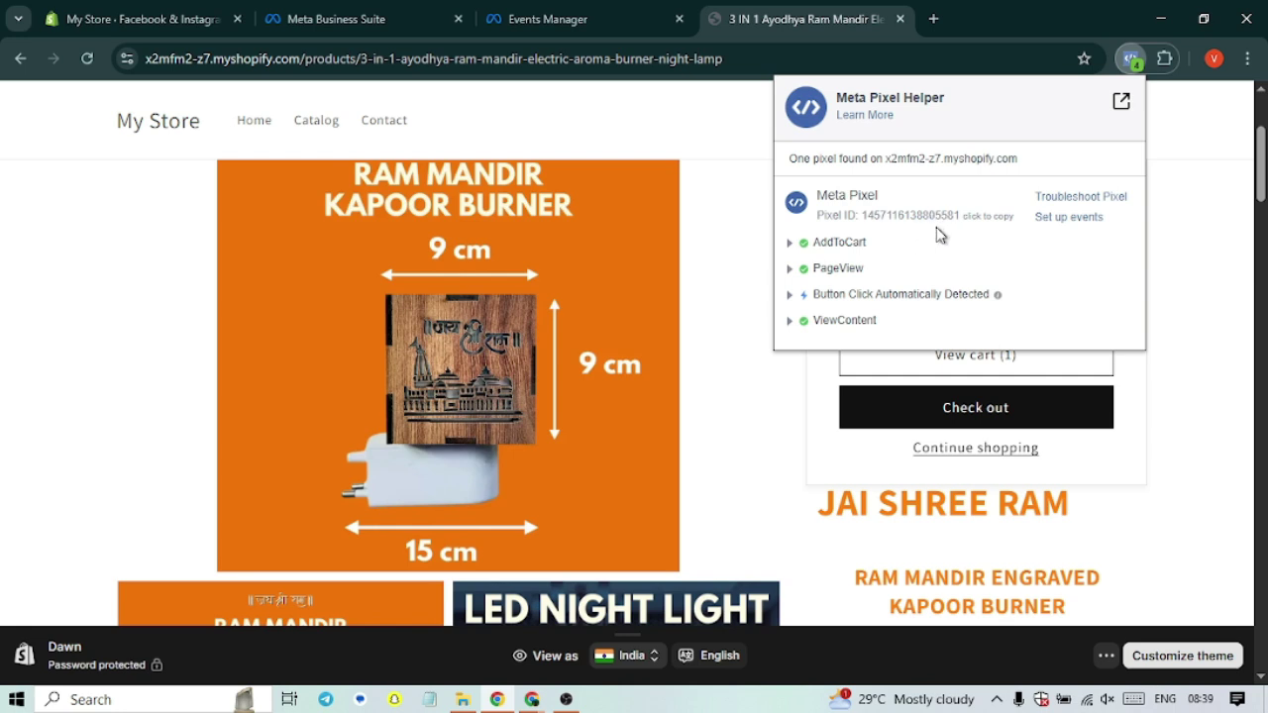
{"action": "left_click", "coordinate": [576, 17]}
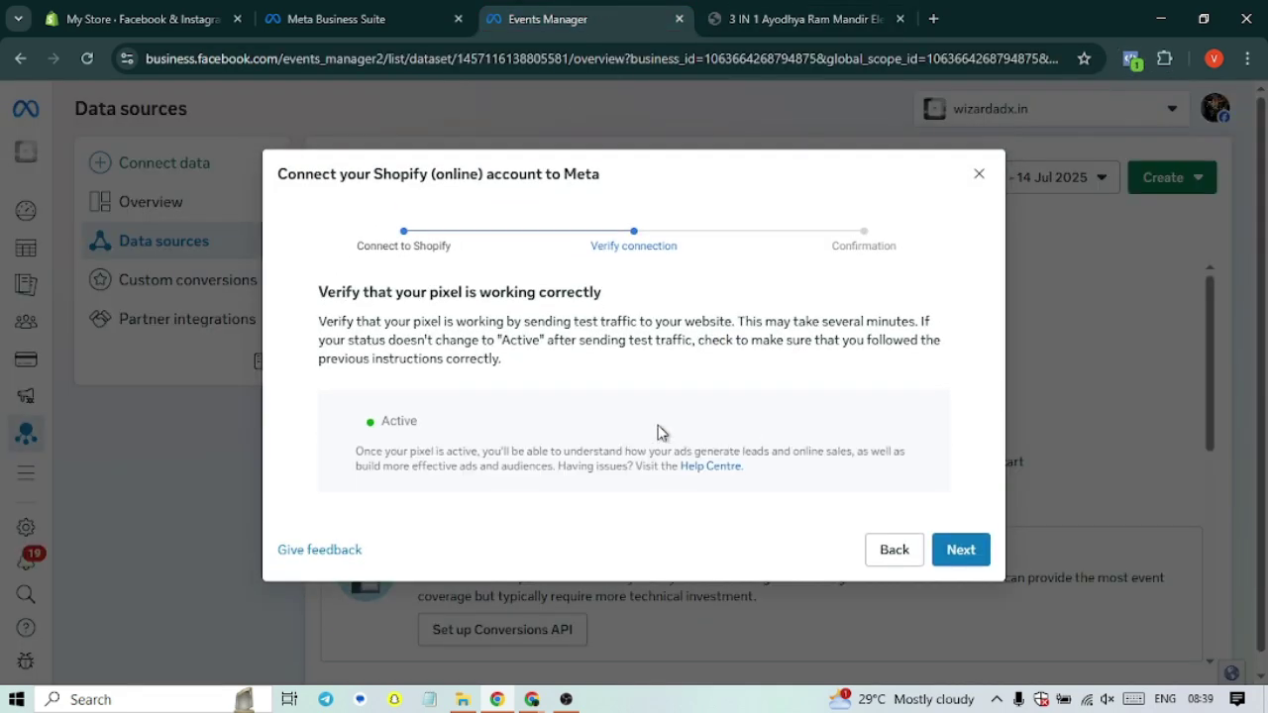
- Advance past the Active pixel verification and finish the Shopify connection setup
{"action": "left_click", "coordinate": [974, 562]}
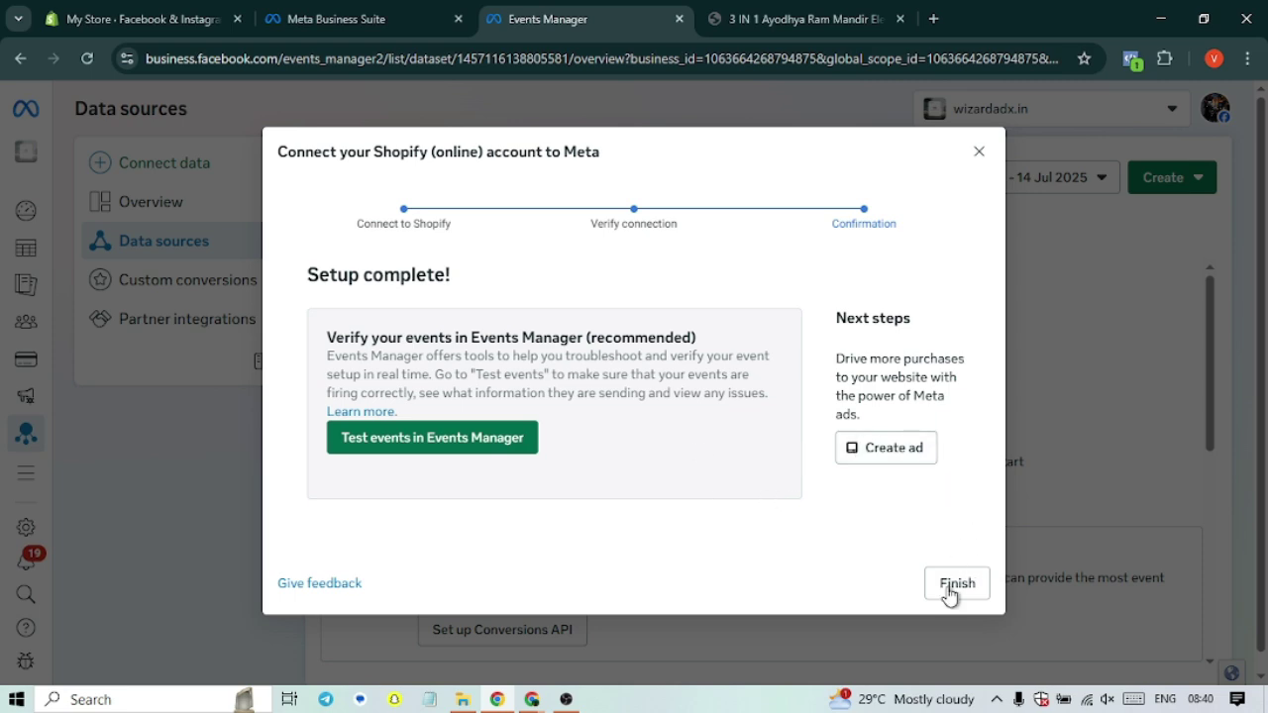
{"action": "left_click", "coordinate": [953, 586]}
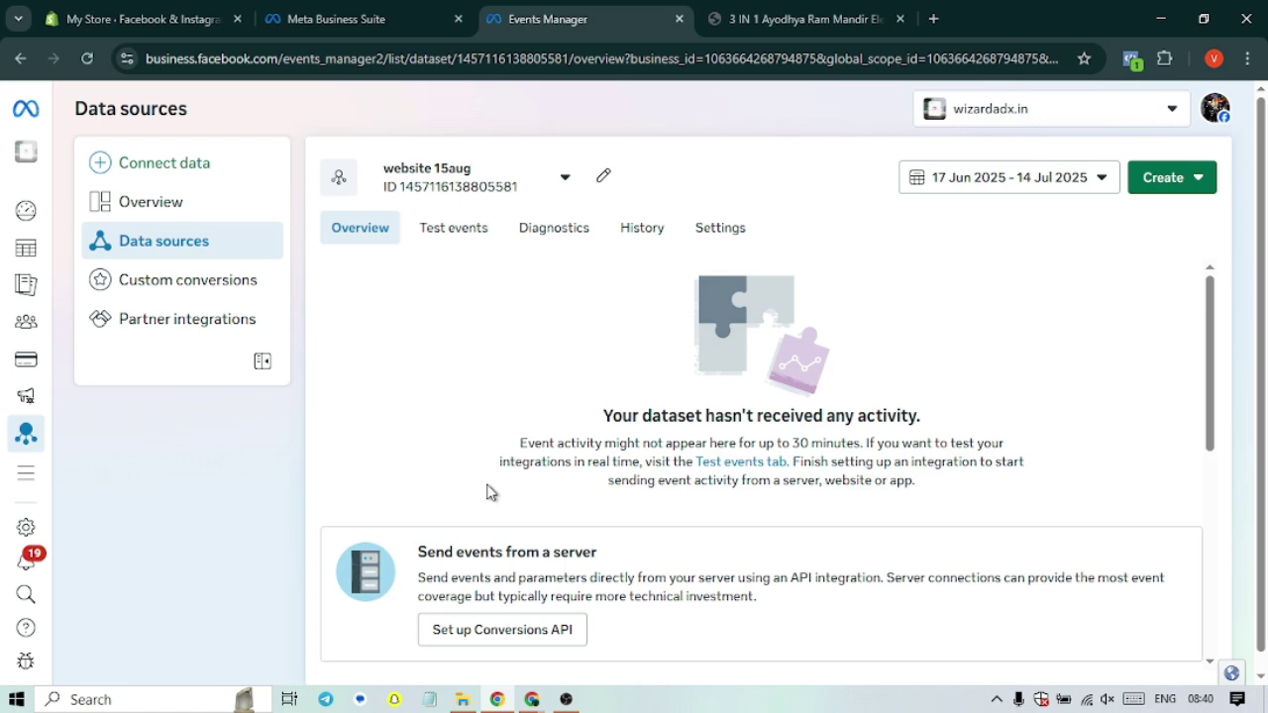
- Scroll through the website 15aug dataset Overview cards and expand the left Ads Manager navigation
{"action": "scroll", "coordinate": [459, 486], "scroll_direction": "down", "scroll_amount": 5}
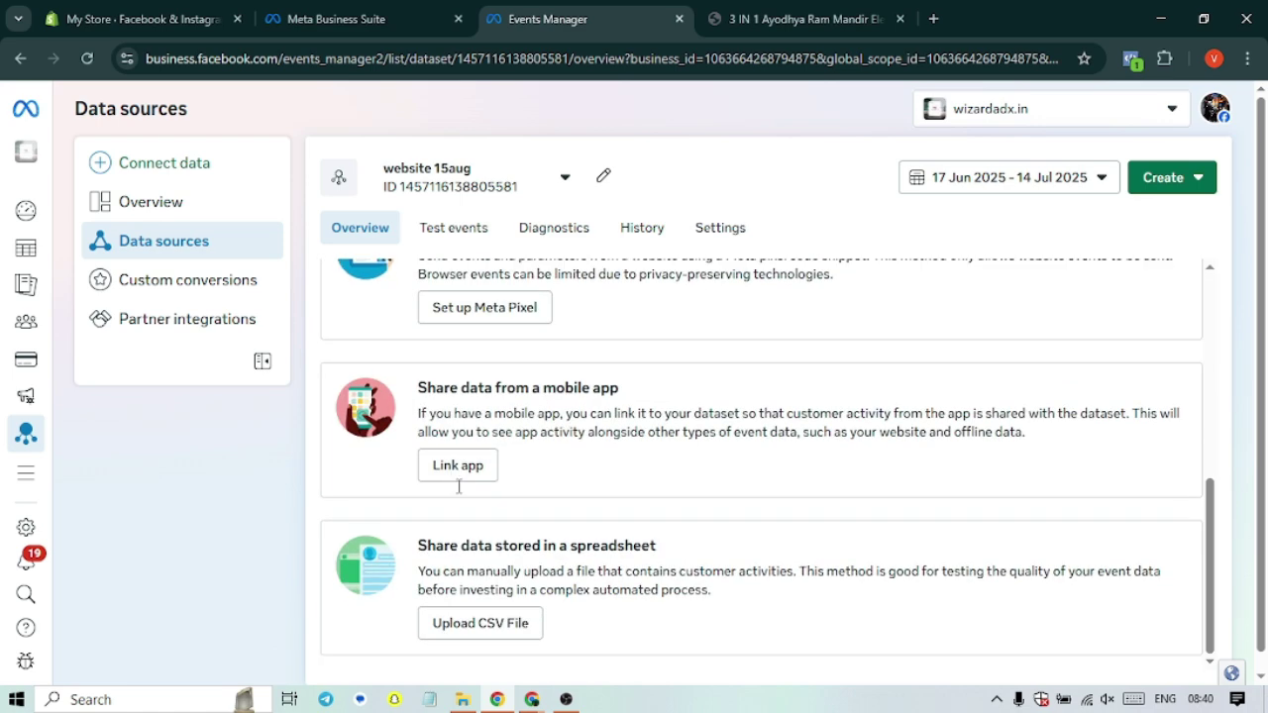
{"action": "scroll", "coordinate": [455, 475], "scroll_direction": "up", "scroll_amount": 1}
{"action": "scroll", "coordinate": [450, 483], "scroll_direction": "up", "scroll_amount": 4}
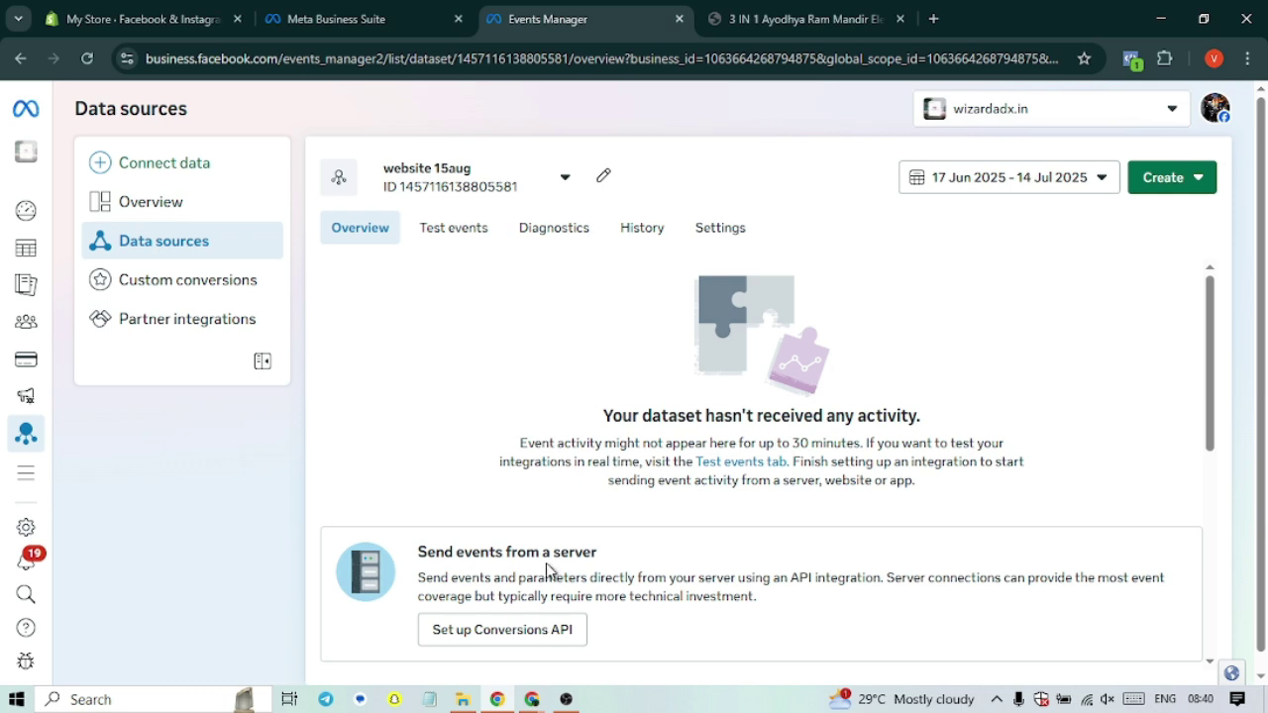
{"action": "scroll", "coordinate": [541, 510], "scroll_direction": "down", "scroll_amount": 1}
{"action": "scroll", "coordinate": [500, 414], "scroll_direction": "up", "scroll_amount": 1}
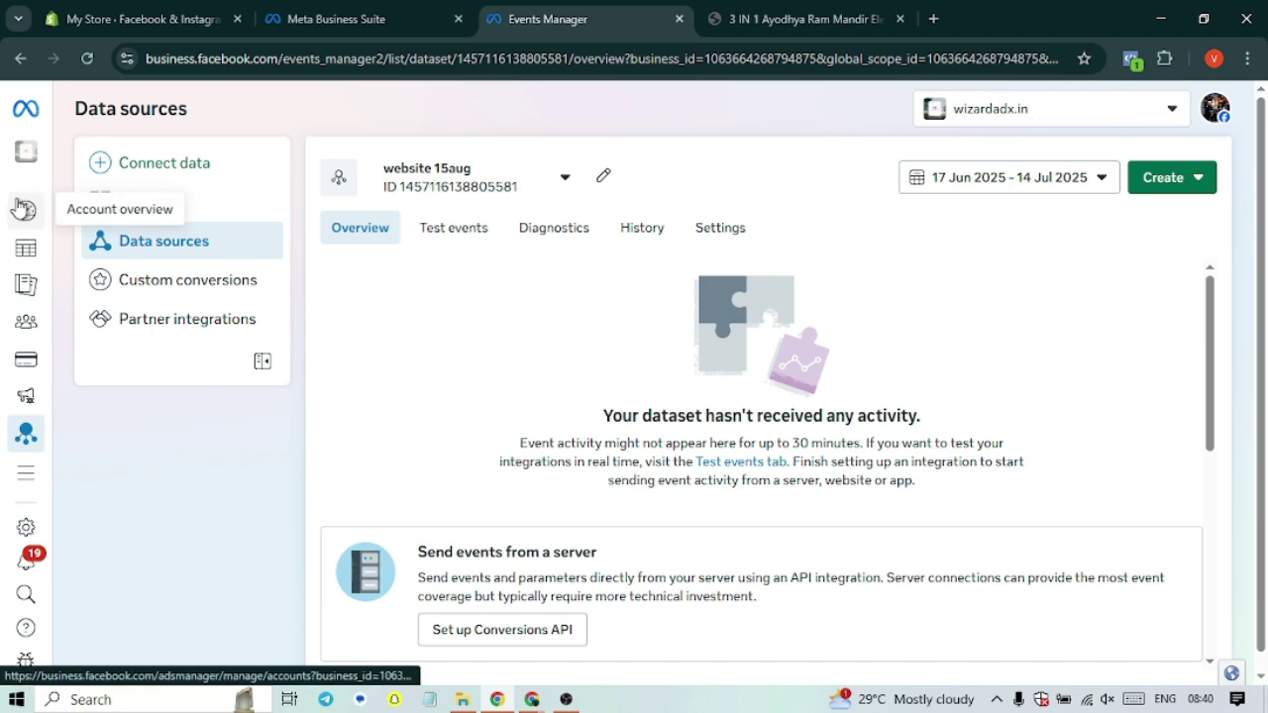
{"action": "mouse_move", "coordinate": [21, 209]}
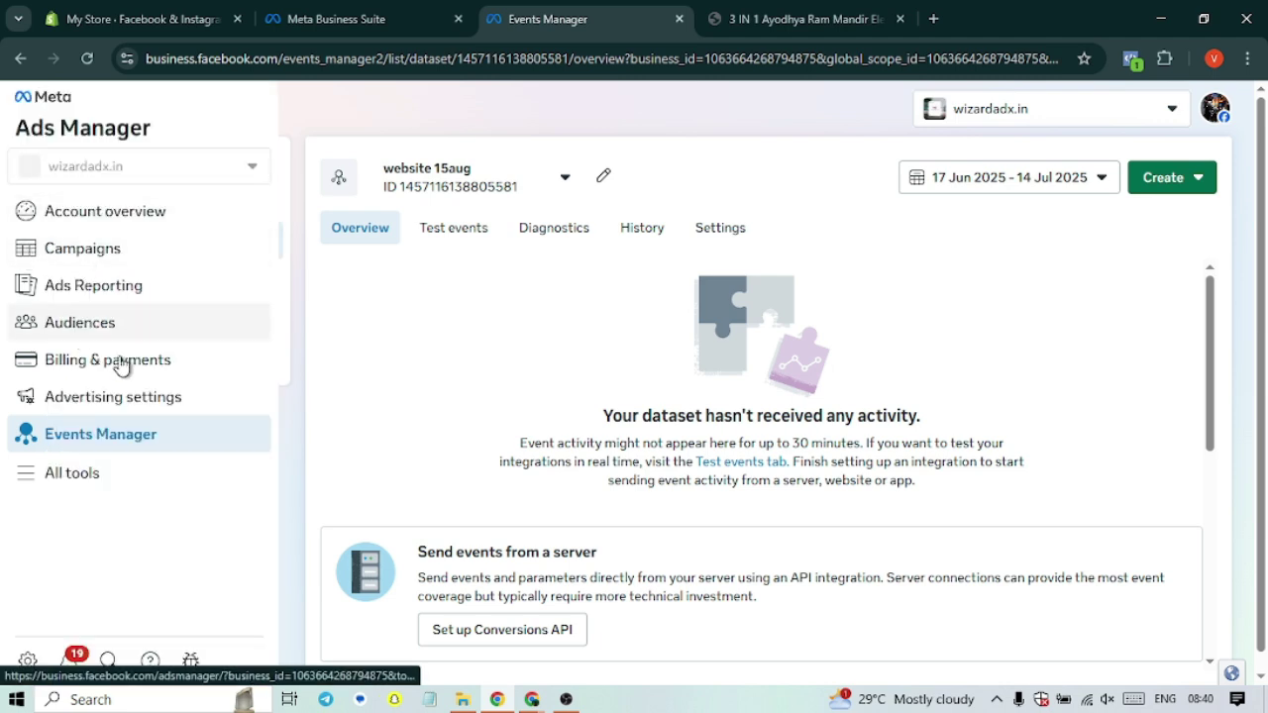
- Open Ads Manager from All tools in a new browser tab and switch to it
{"action": "left_click", "coordinate": [84, 483]}
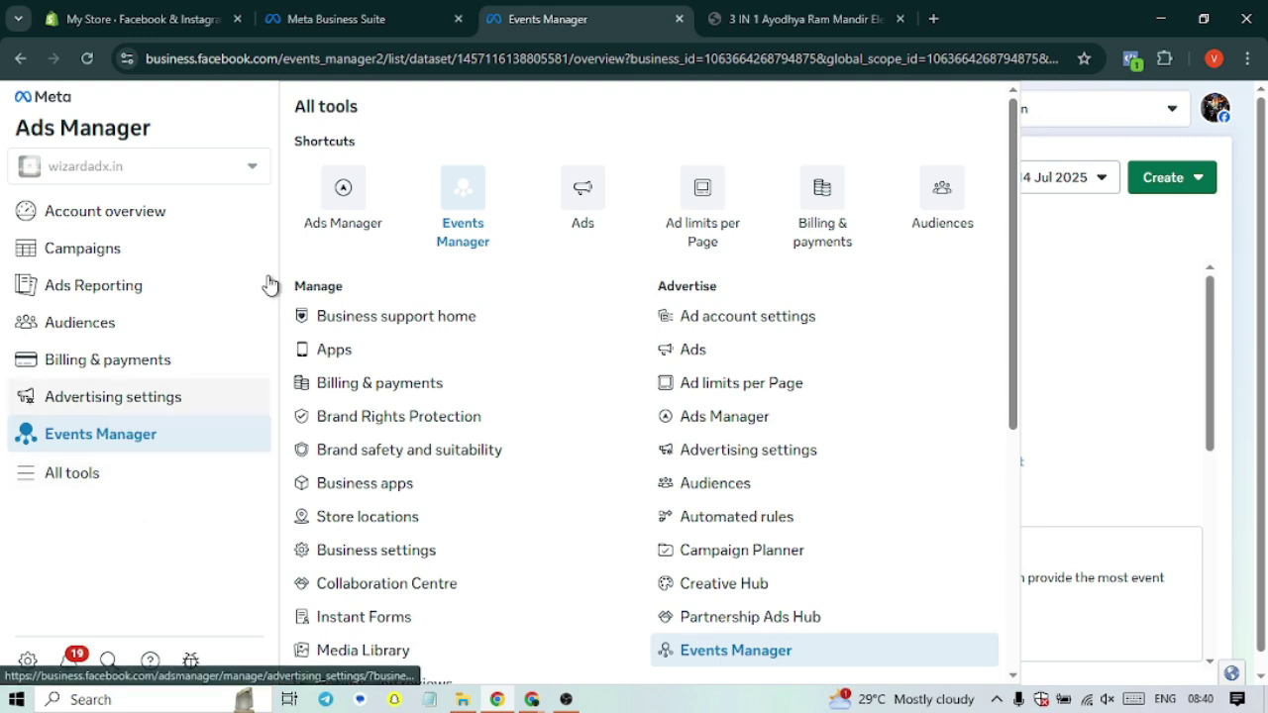
{"action": "right_click", "coordinate": [339, 218]}
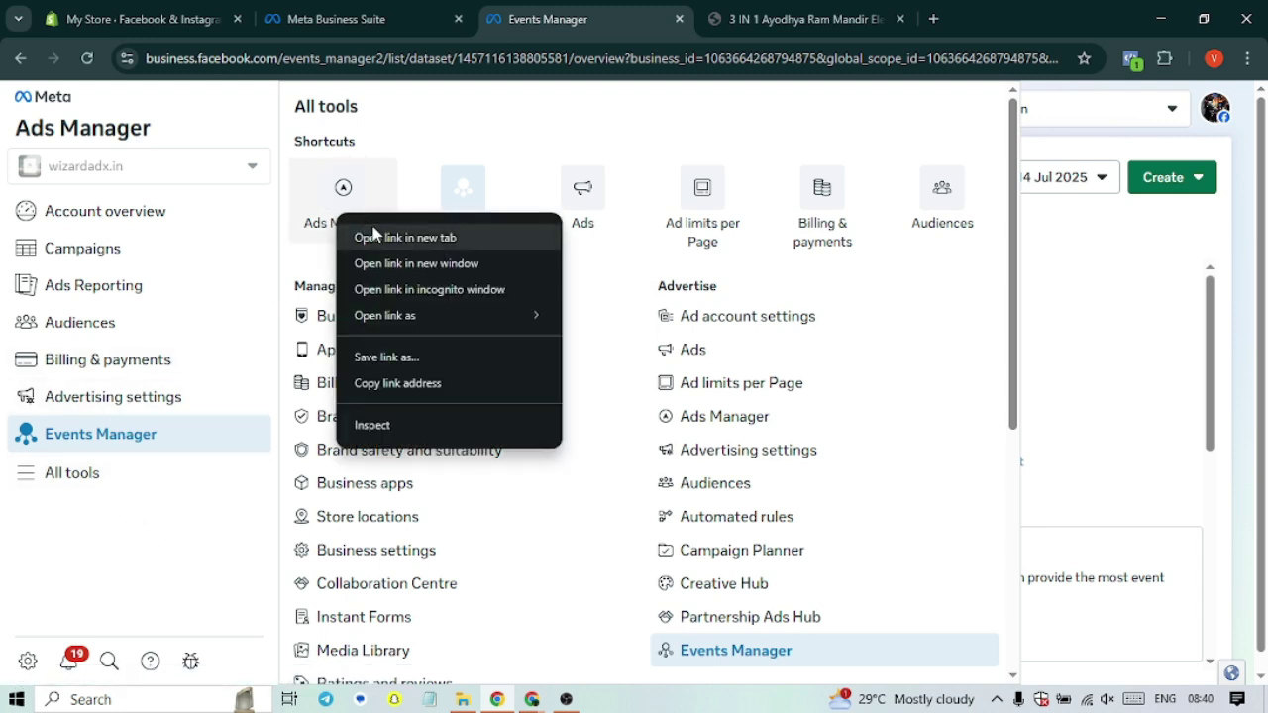
{"action": "left_click", "coordinate": [376, 237]}
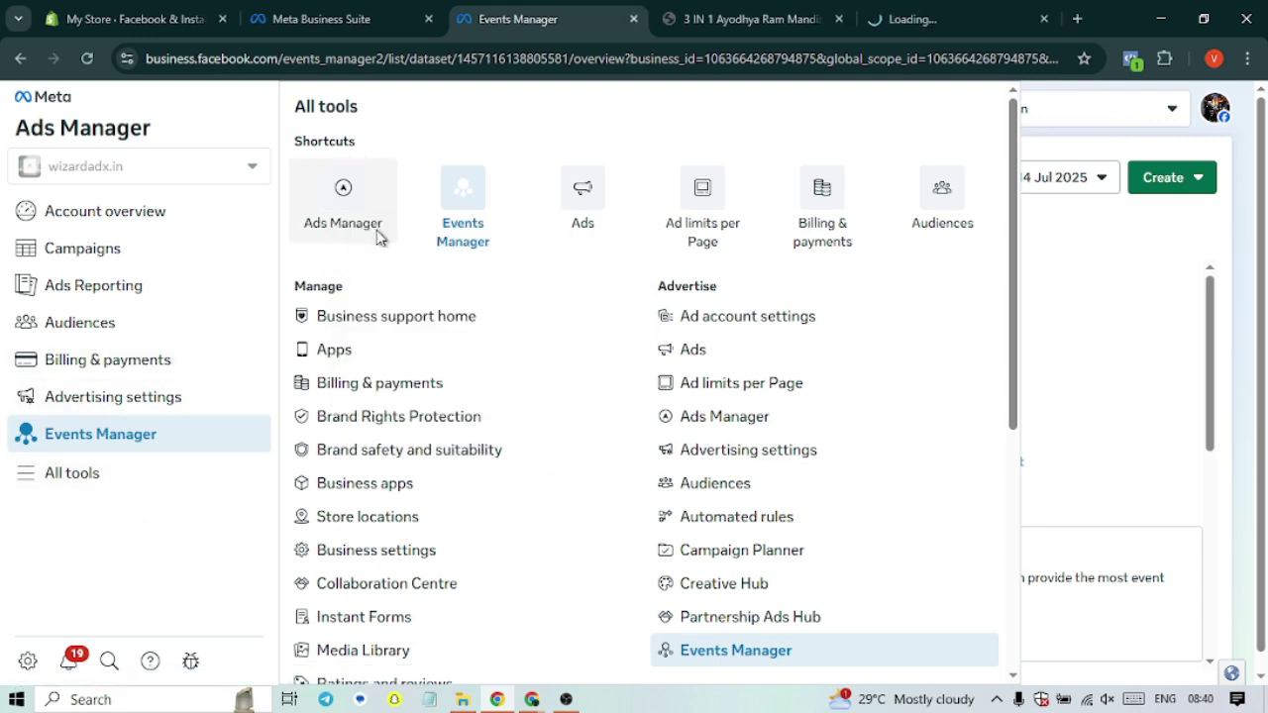
{"action": "left_click", "coordinate": [946, 8]}
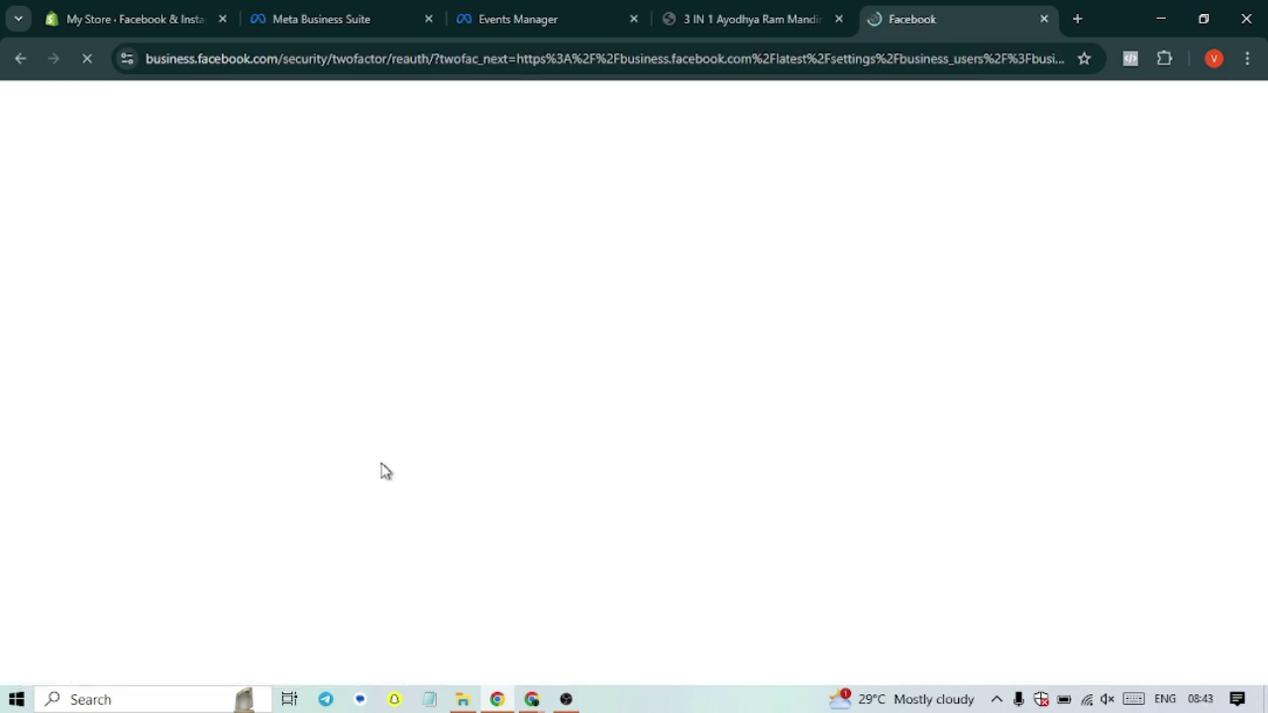
- Close the extra loading Facebook tab and open Business Settings from the Events Manager tab
{"action": "left_click", "coordinate": [1044, 19]}
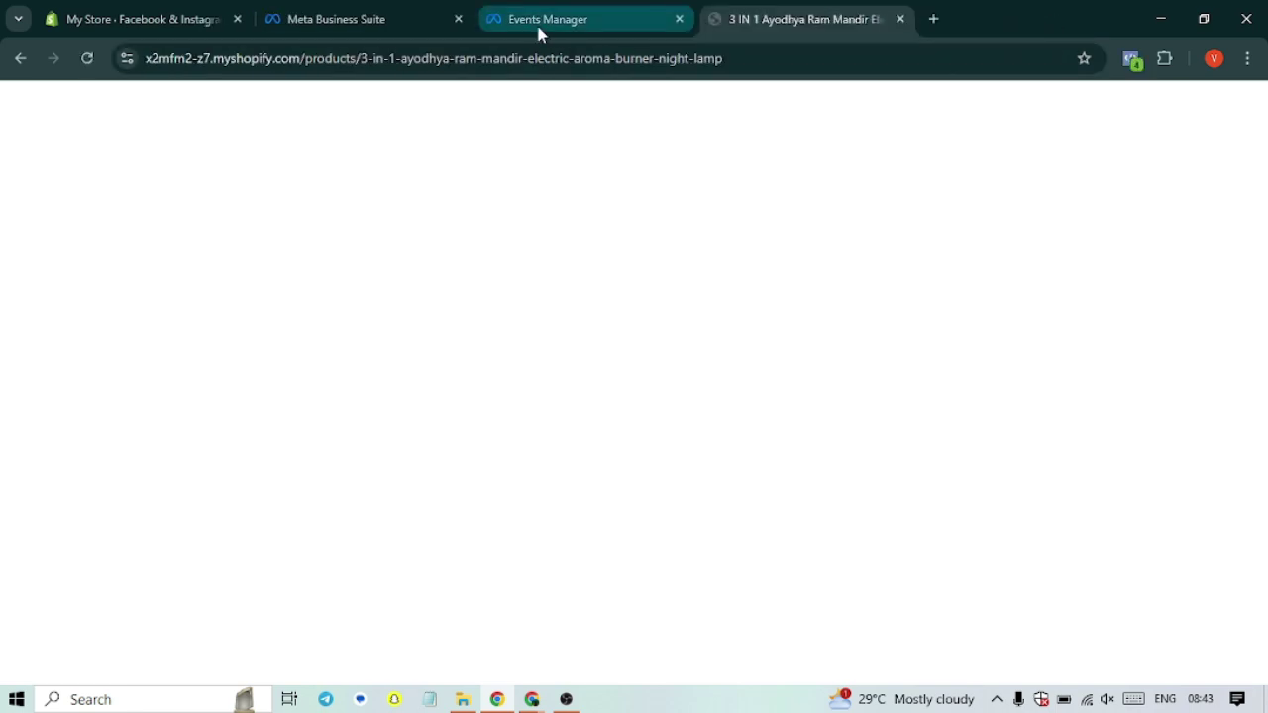
{"action": "left_click", "coordinate": [385, 20]}
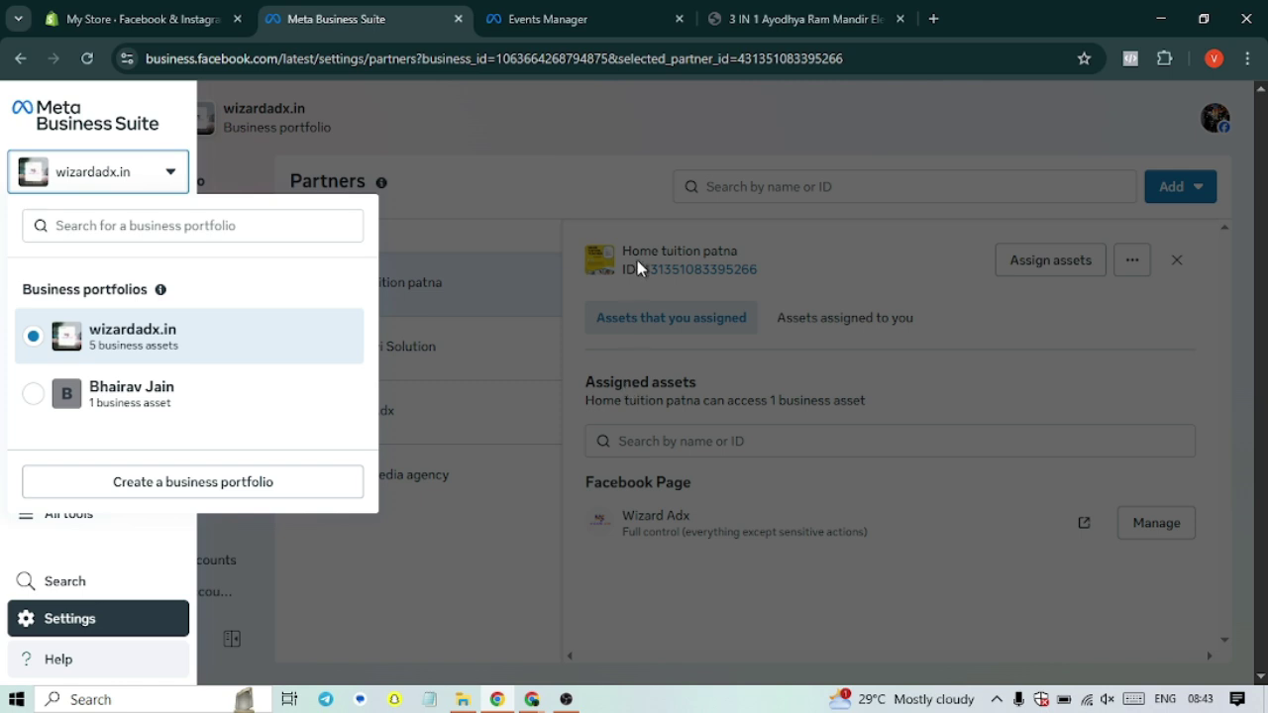
{"action": "left_click", "coordinate": [583, 12]}
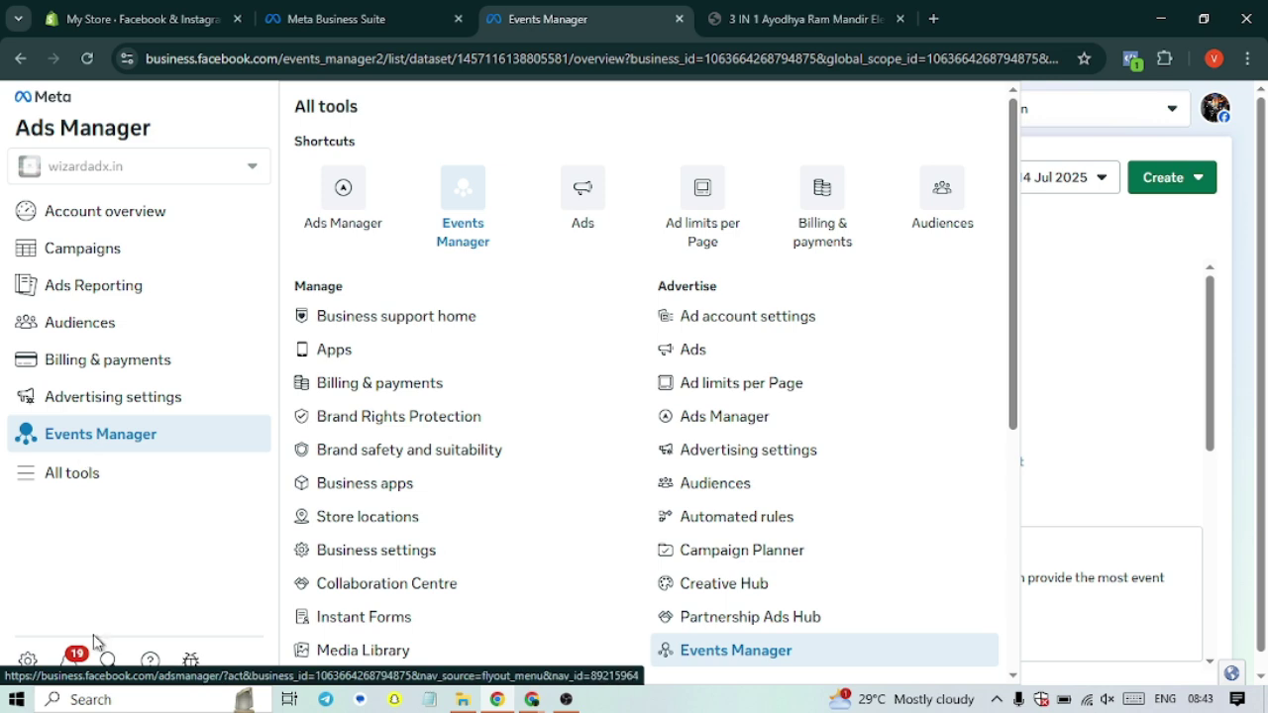
{"action": "left_click", "coordinate": [28, 662]}
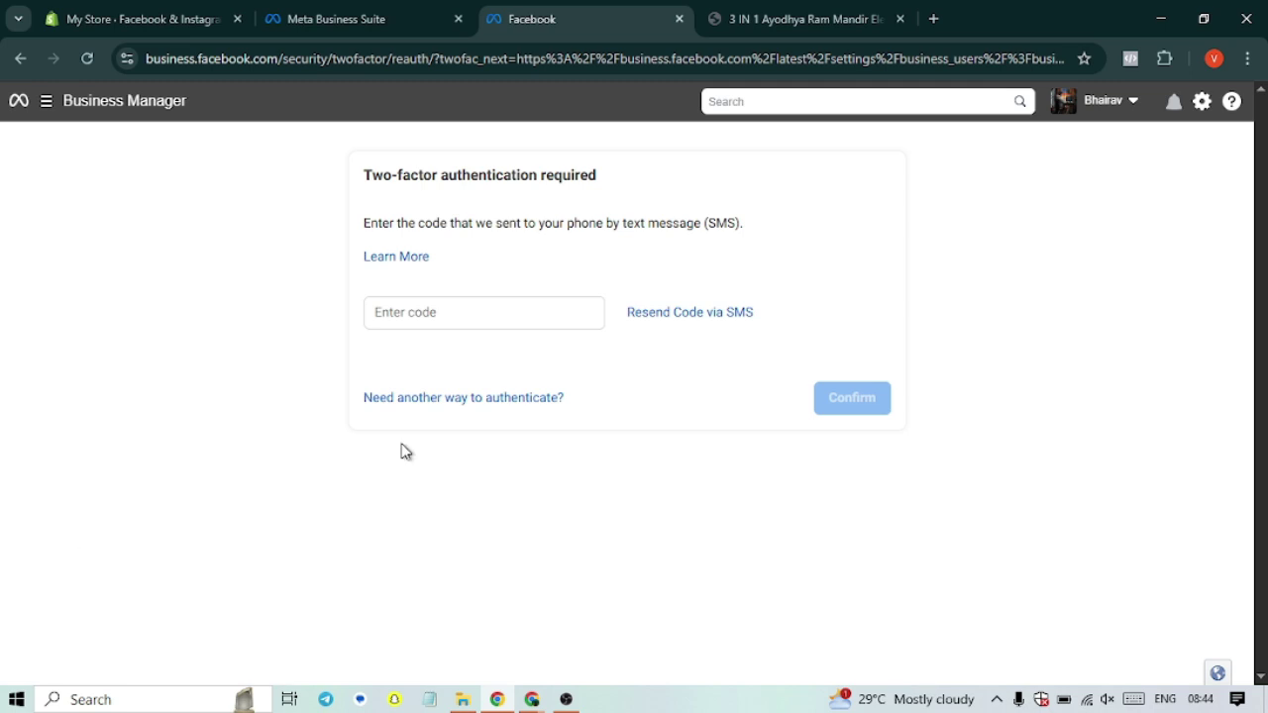
- Enter the SMS verification code and confirm it to reach the wizardadx.in People page
{"action": "left_click", "coordinate": [427, 317]}
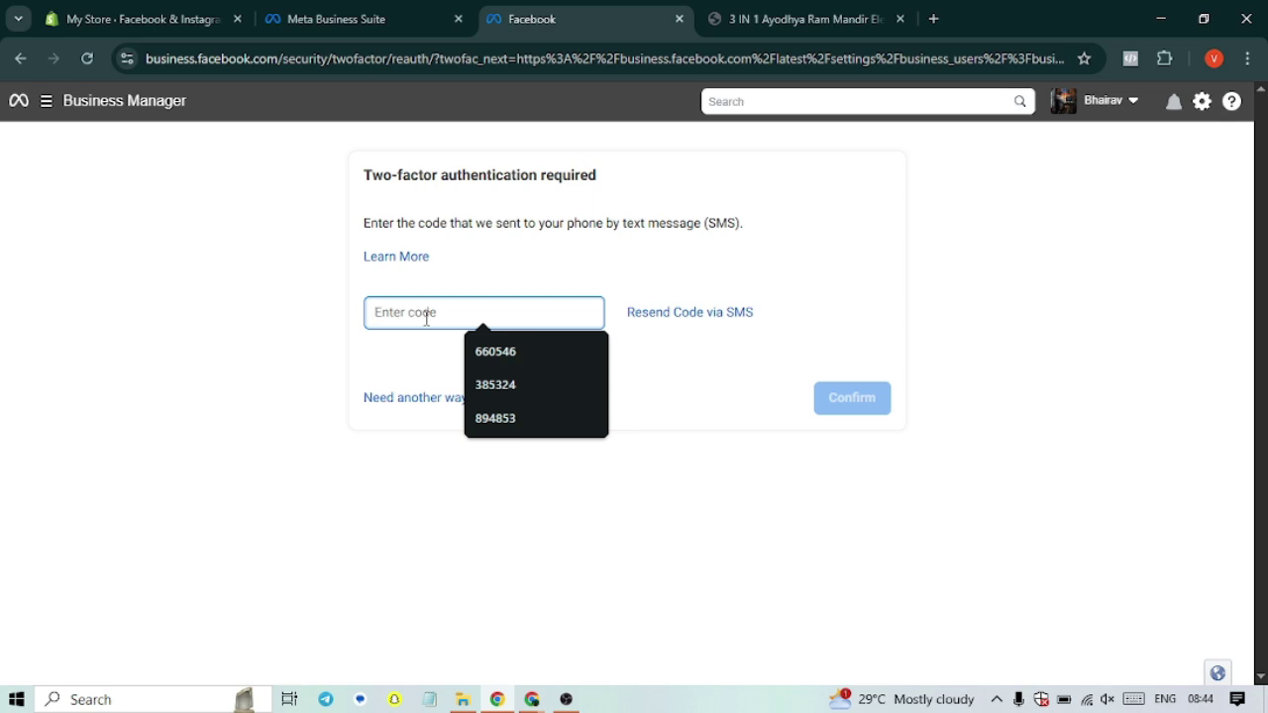
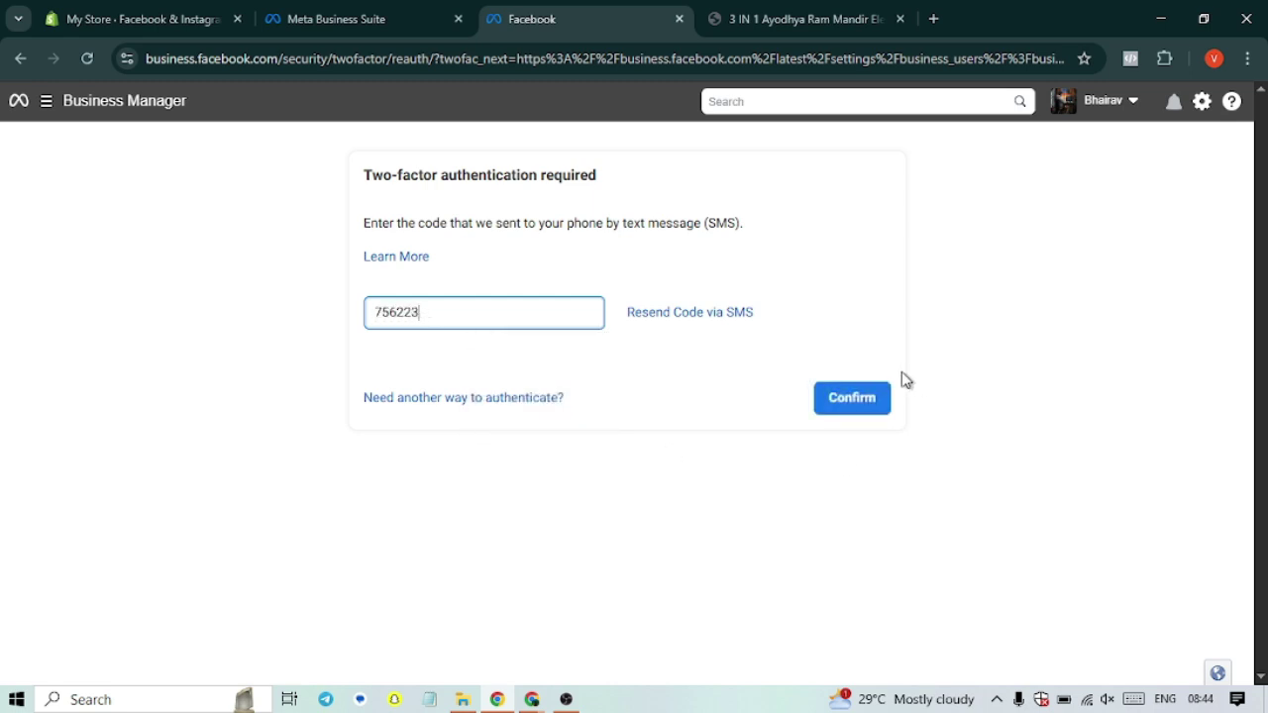
{"action": "left_click", "coordinate": [854, 404]}
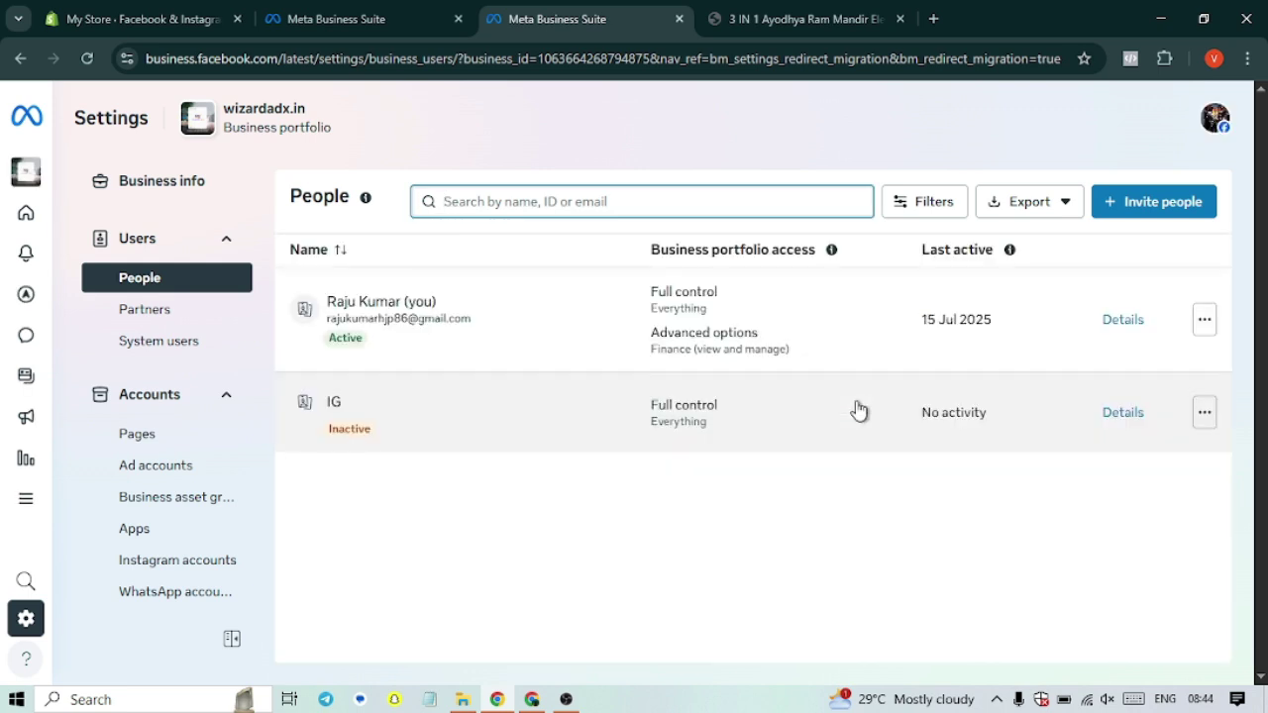
- Switch to the Chrome window holding the Google Meet call
{"action": "left_click", "coordinate": [532, 700]}
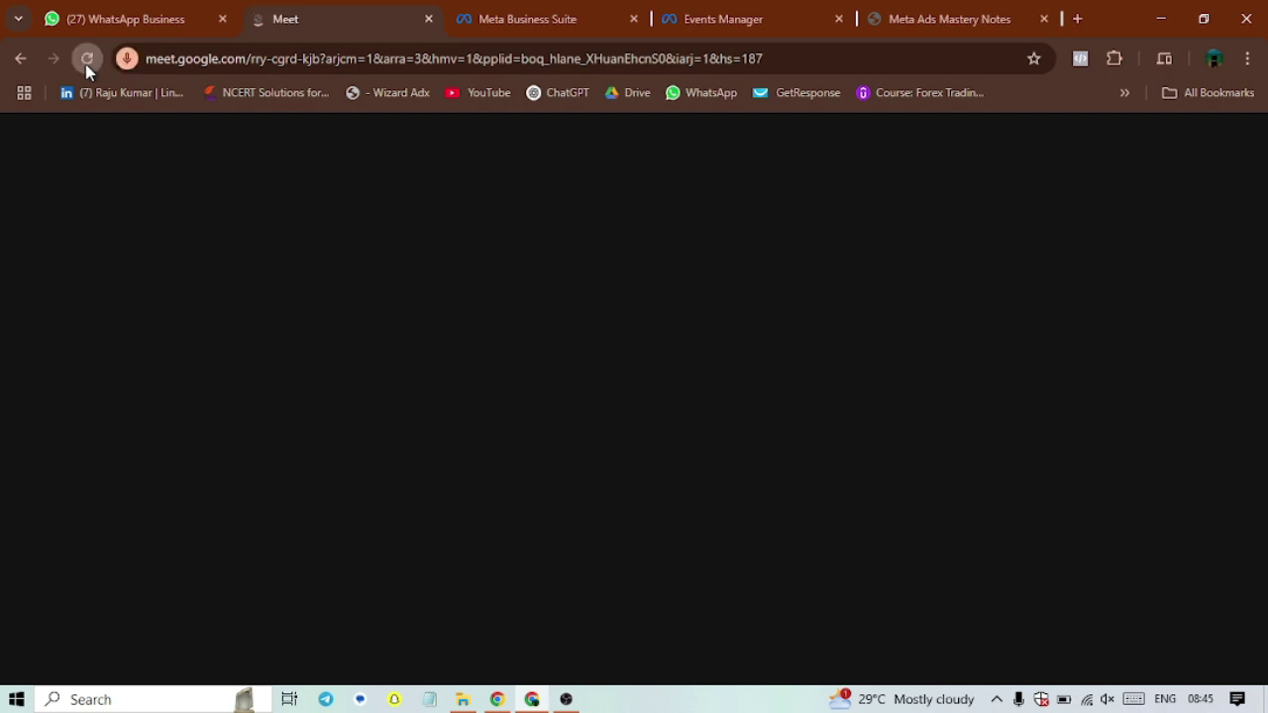
- Reload the Google Meet page and switch the camera off
{"action": "left_click", "coordinate": [87, 60]}
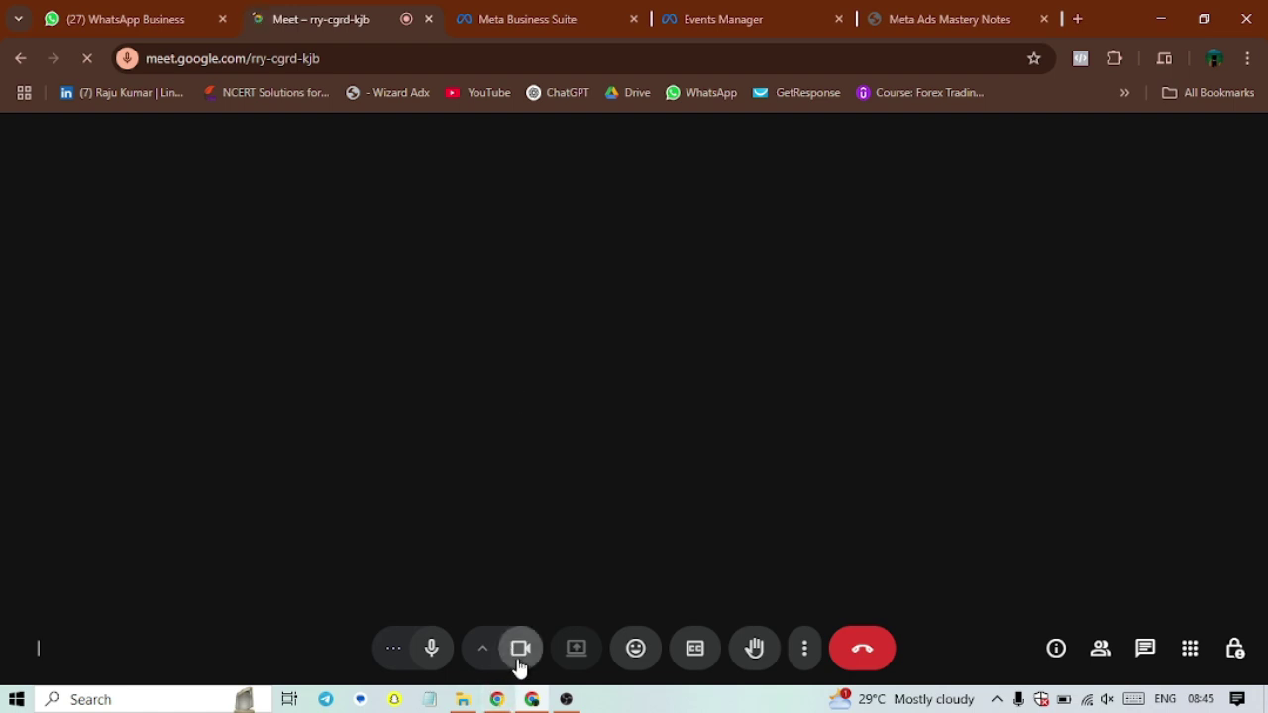
{"action": "left_click", "coordinate": [520, 658]}
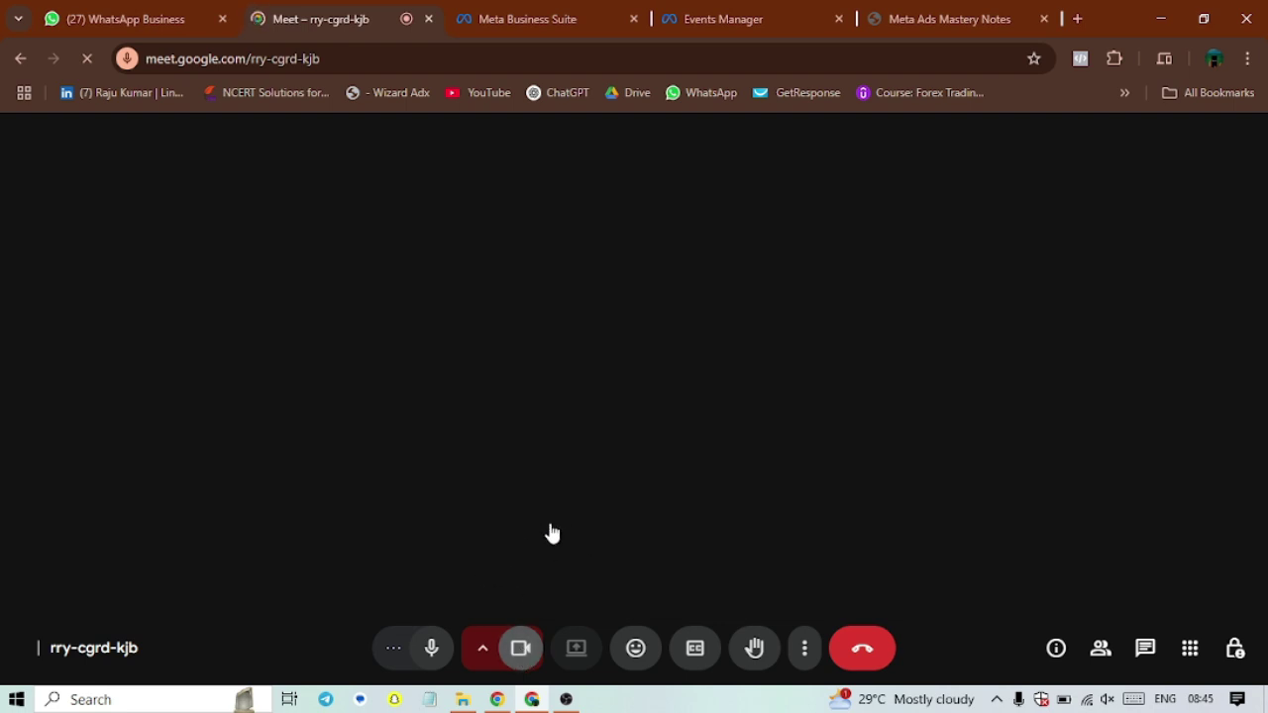
{"action": "left_click", "coordinate": [517, 649]}
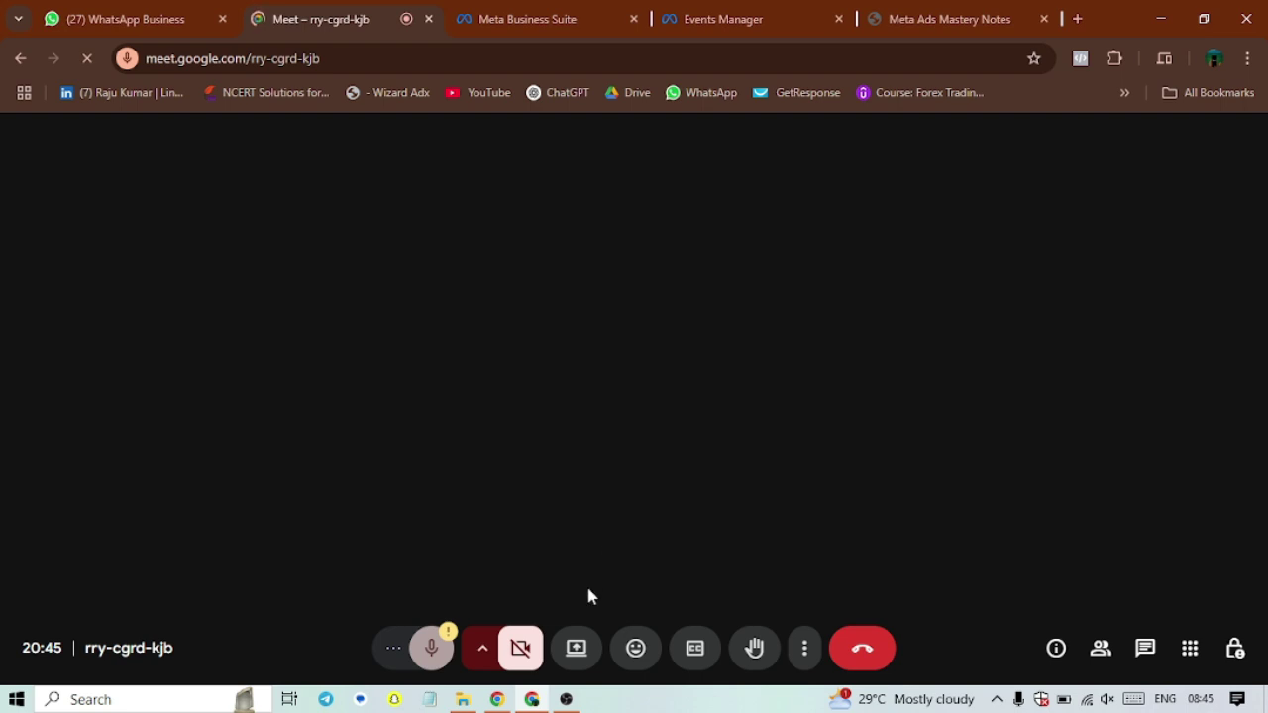
- Share the entire screen to the Google Meet call
{"action": "left_click", "coordinate": [577, 649]}
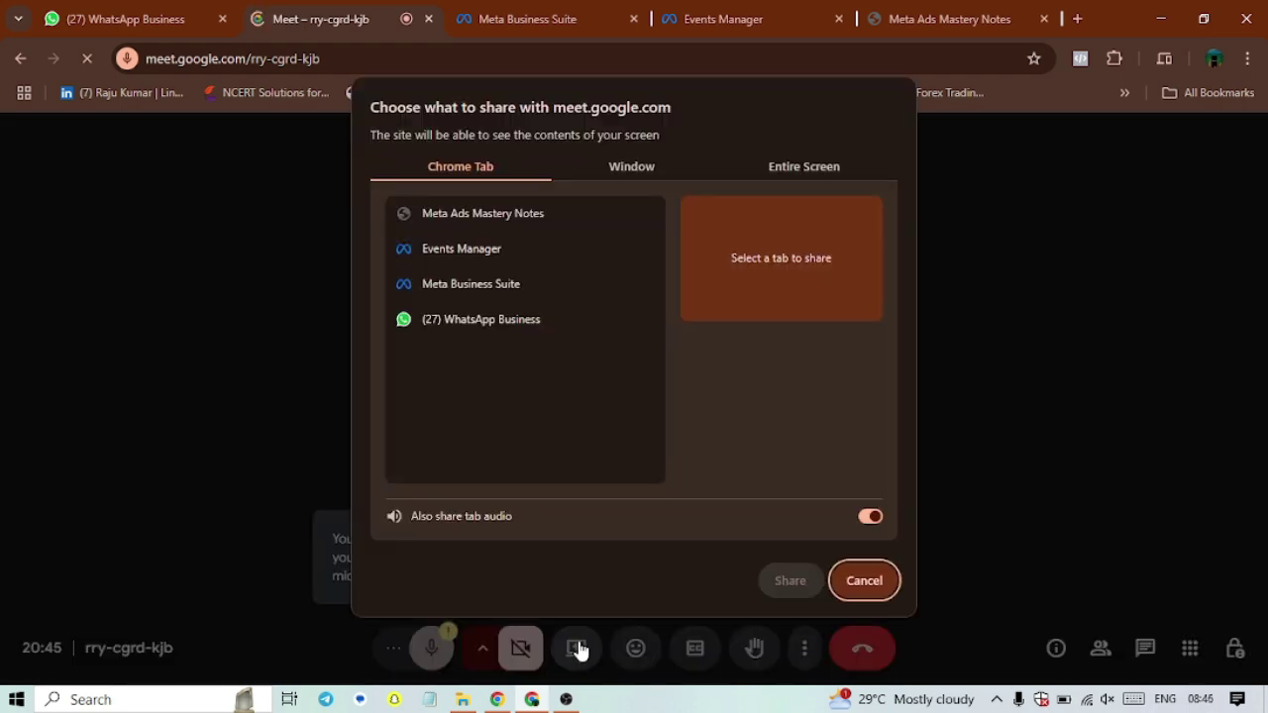
{"action": "left_click", "coordinate": [830, 163]}
{"action": "left_click", "coordinate": [530, 323]}
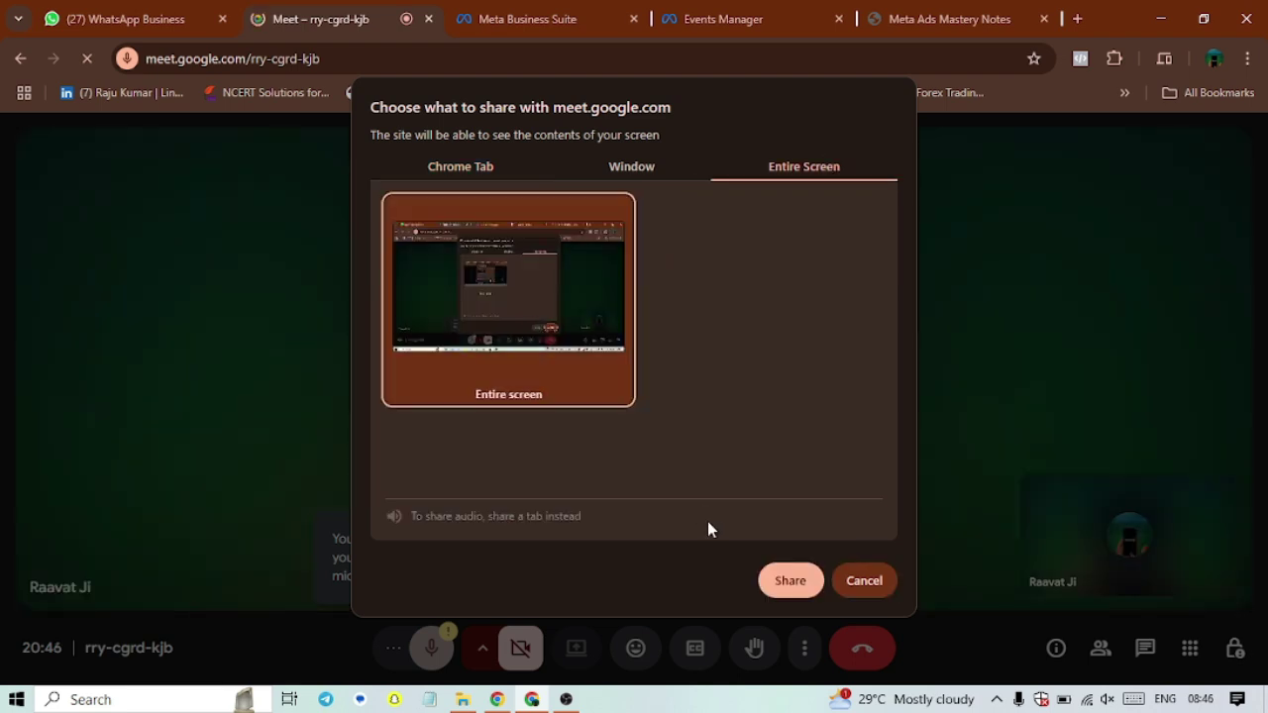
{"action": "left_click", "coordinate": [781, 583]}
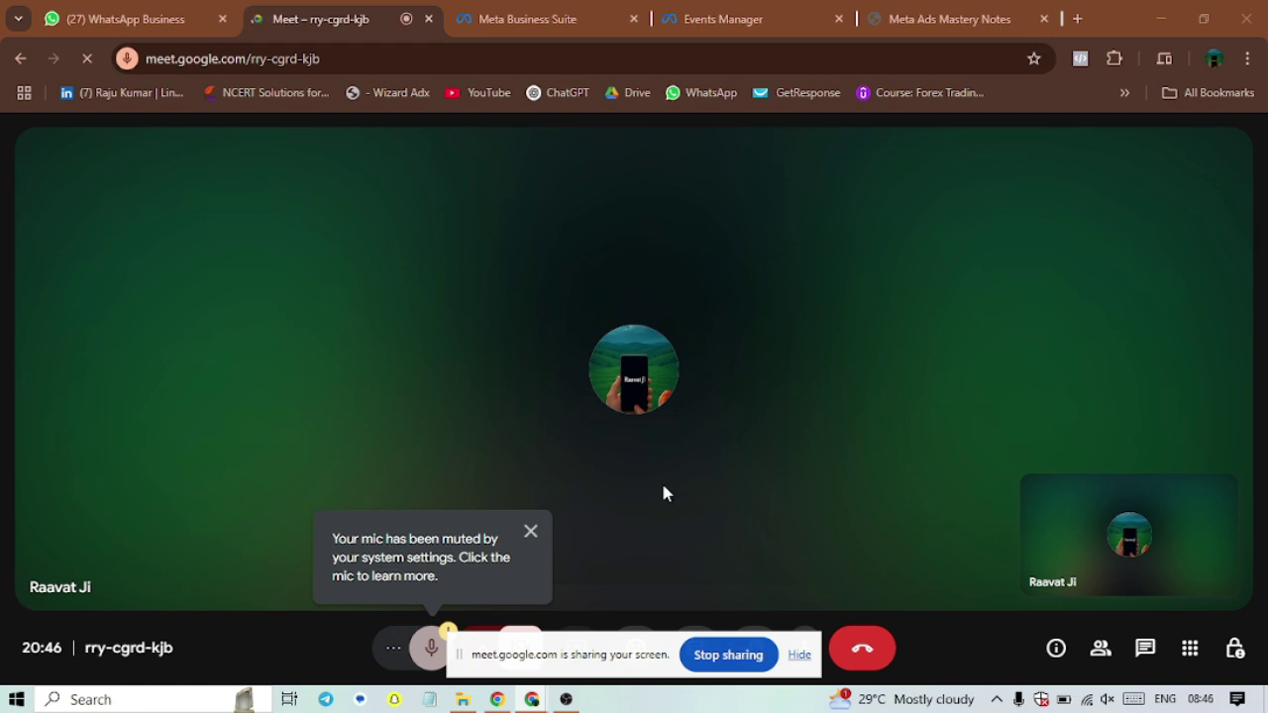
- Dismiss the muted-mic notice, hide the sharing bar, and return to Meta Business Suite
{"action": "left_click", "coordinate": [531, 535]}
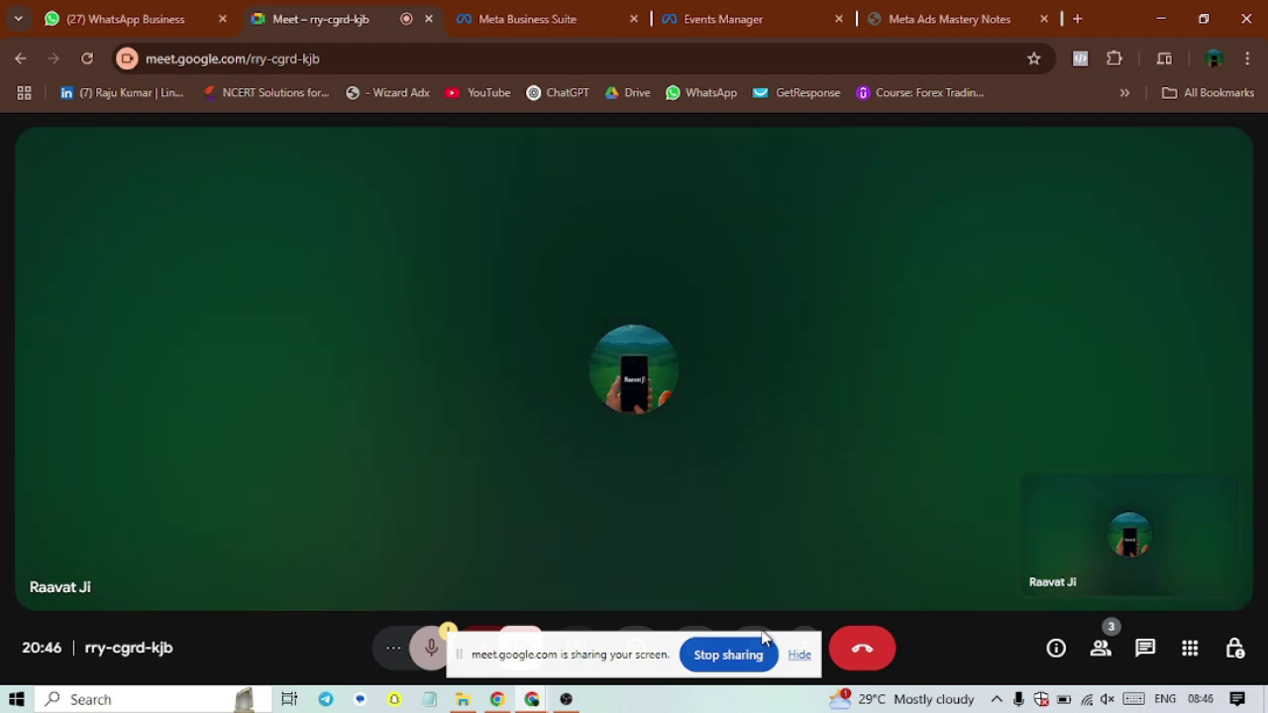
{"action": "left_click", "coordinate": [799, 657]}
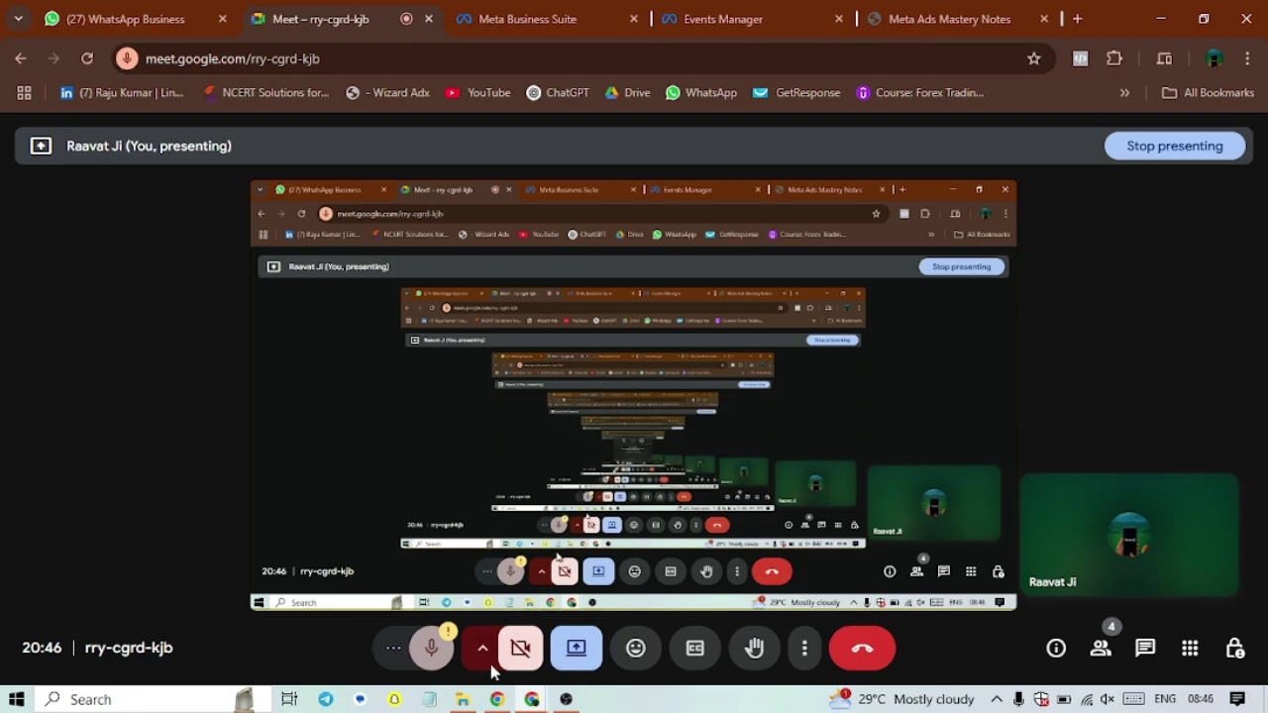
{"action": "left_click", "coordinate": [497, 699]}
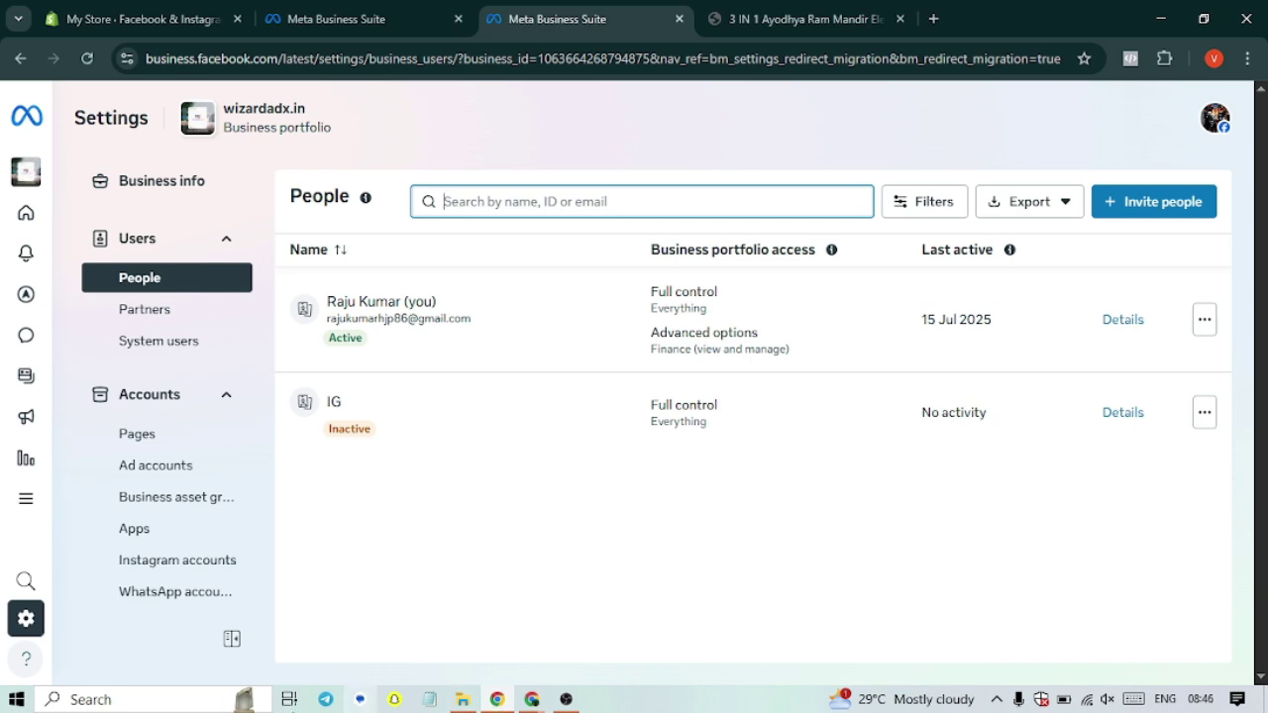
{"action": "scroll", "coordinate": [203, 436], "scroll_direction": "down", "scroll_amount": 2}
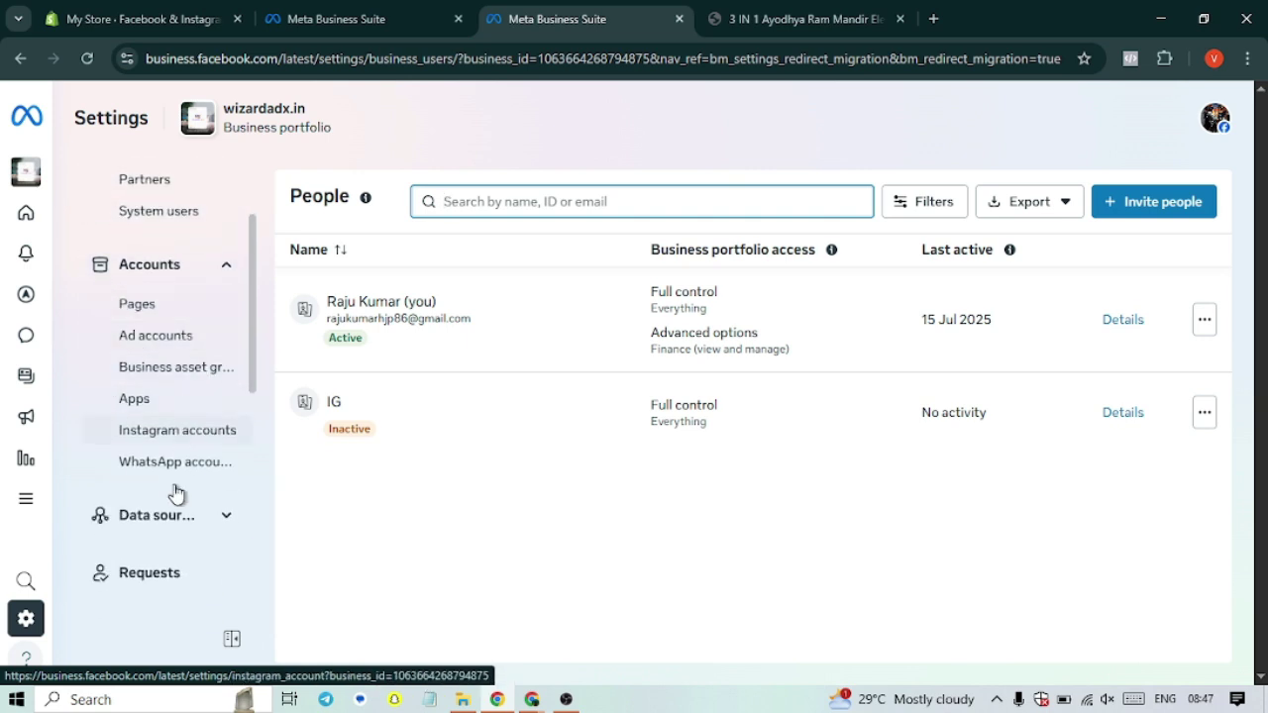
{"action": "left_click", "coordinate": [226, 517]}
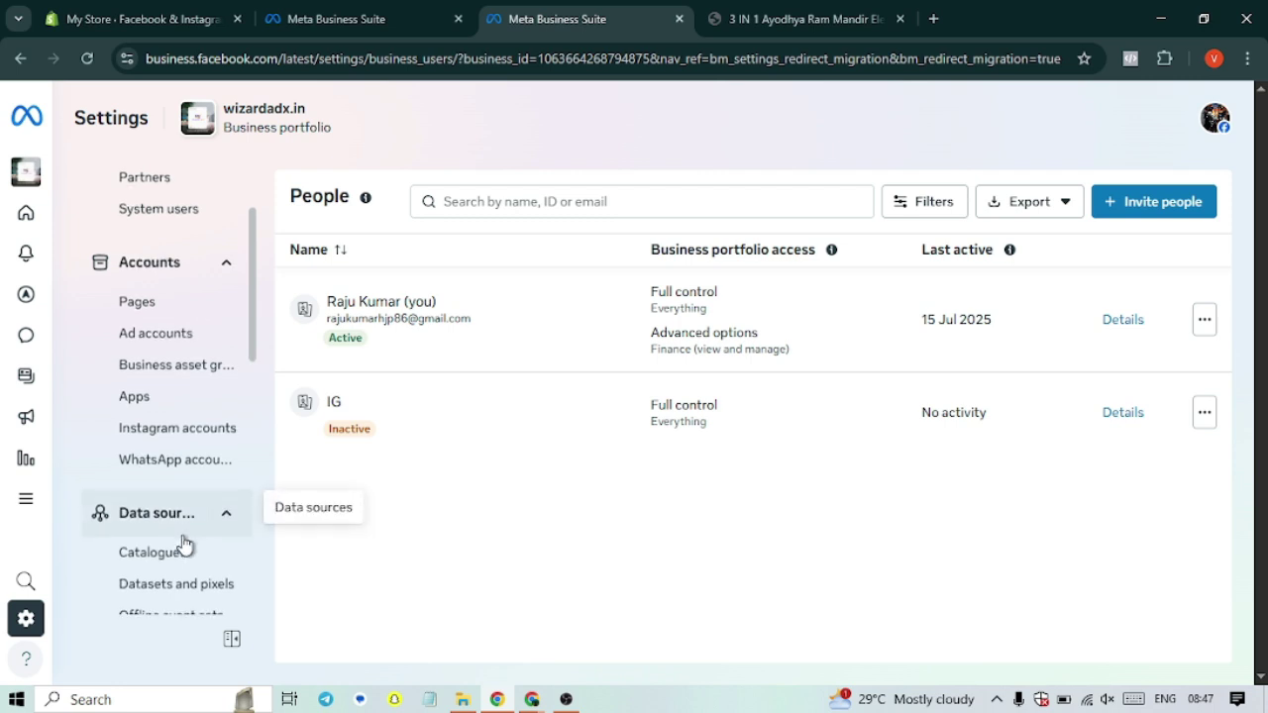
{"action": "scroll", "coordinate": [181, 544], "scroll_direction": "down", "scroll_amount": 3}
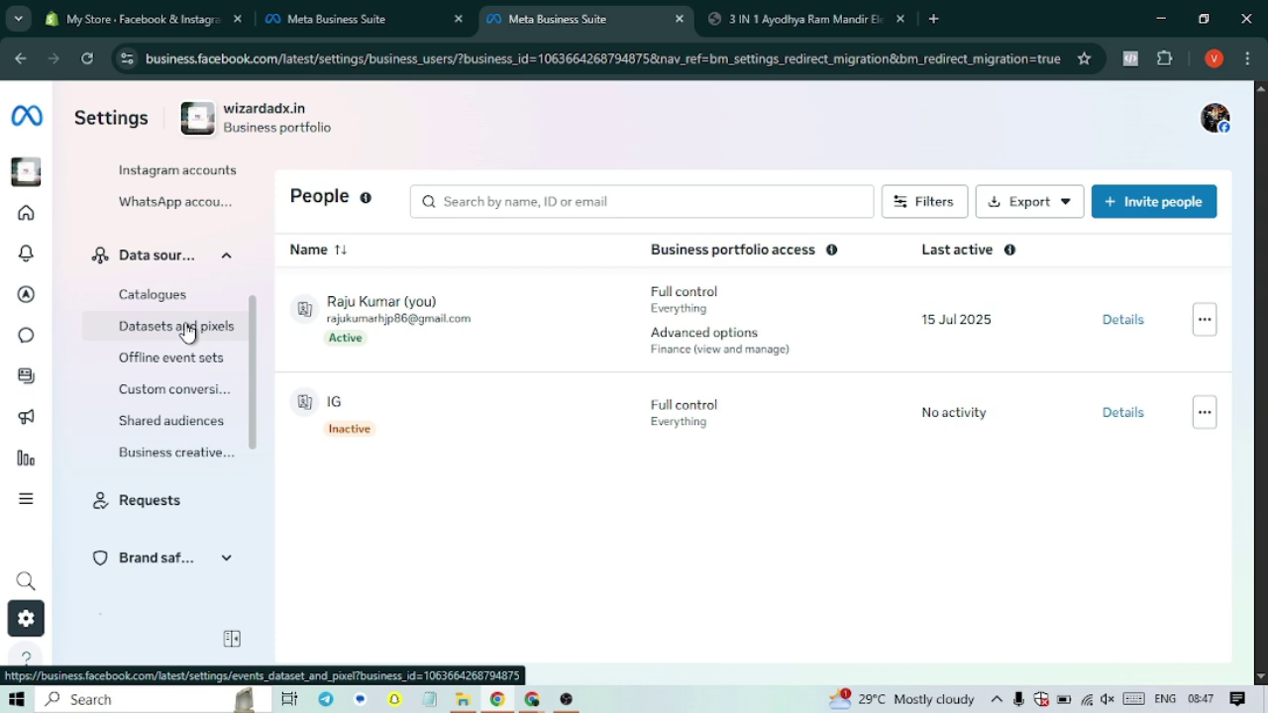
{"action": "scroll", "coordinate": [185, 329], "scroll_direction": "up", "scroll_amount": 4}
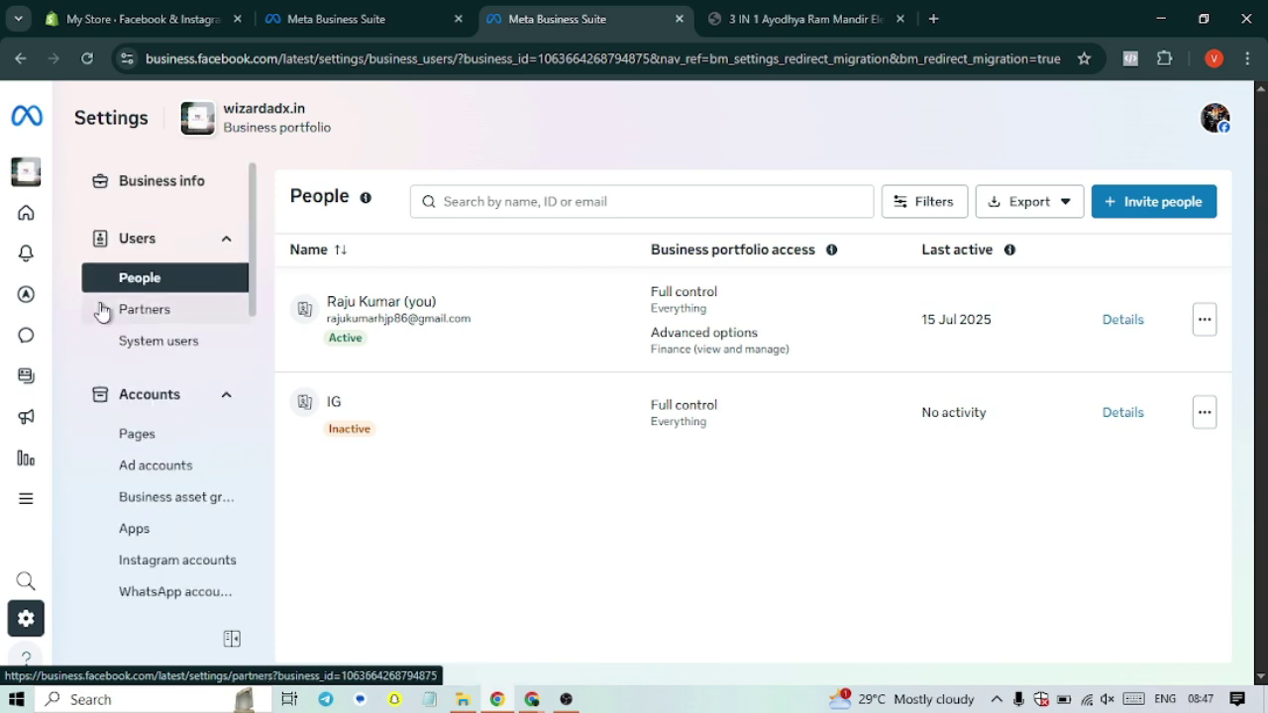
{"action": "mouse_move", "coordinate": [28, 618]}
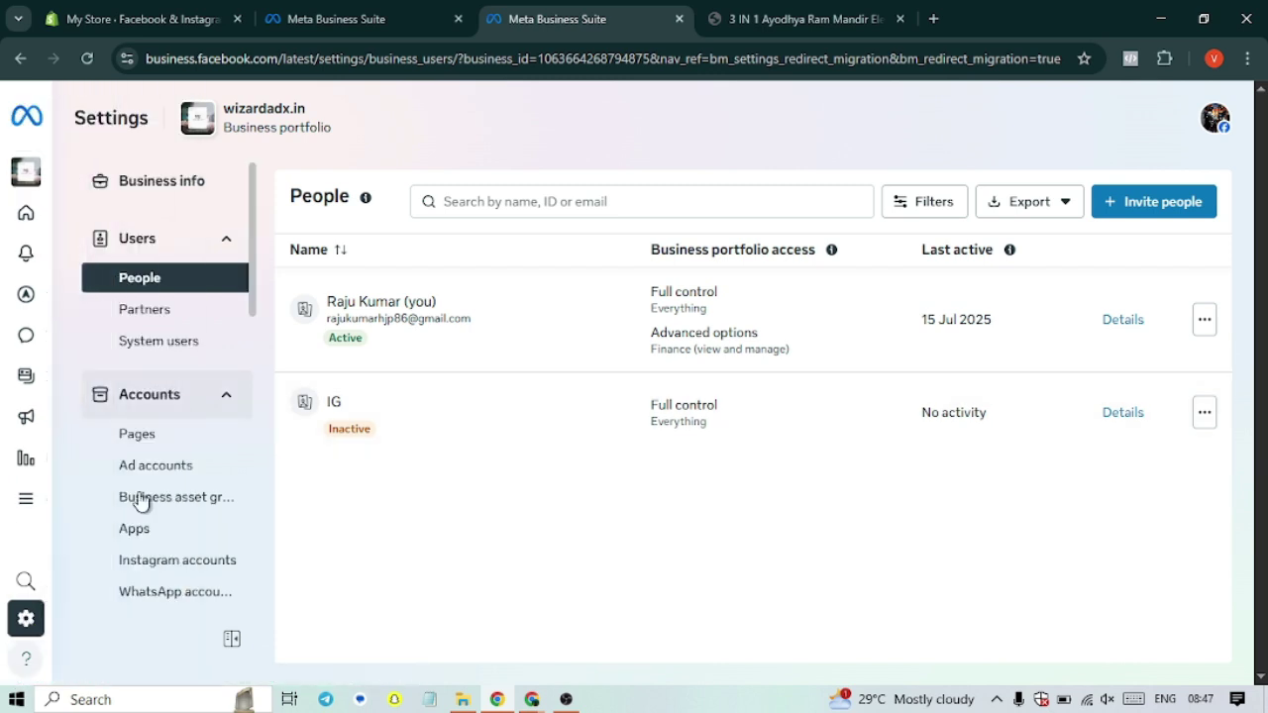
{"action": "scroll", "coordinate": [141, 502], "scroll_direction": "down", "scroll_amount": 4}
{"action": "scroll", "coordinate": [126, 426], "scroll_direction": "up", "scroll_amount": 4}
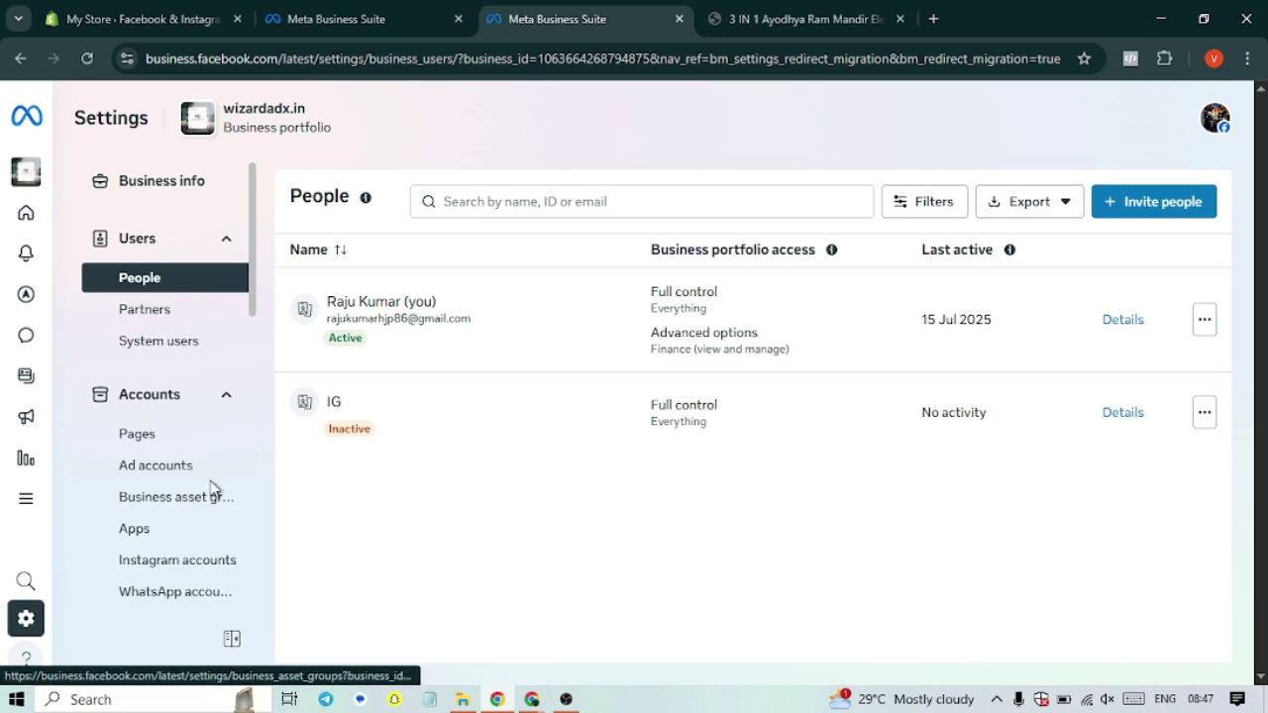
{"action": "scroll", "coordinate": [211, 488], "scroll_direction": "down", "scroll_amount": 8}
{"action": "scroll", "coordinate": [198, 342], "scroll_direction": "up", "scroll_amount": 3}
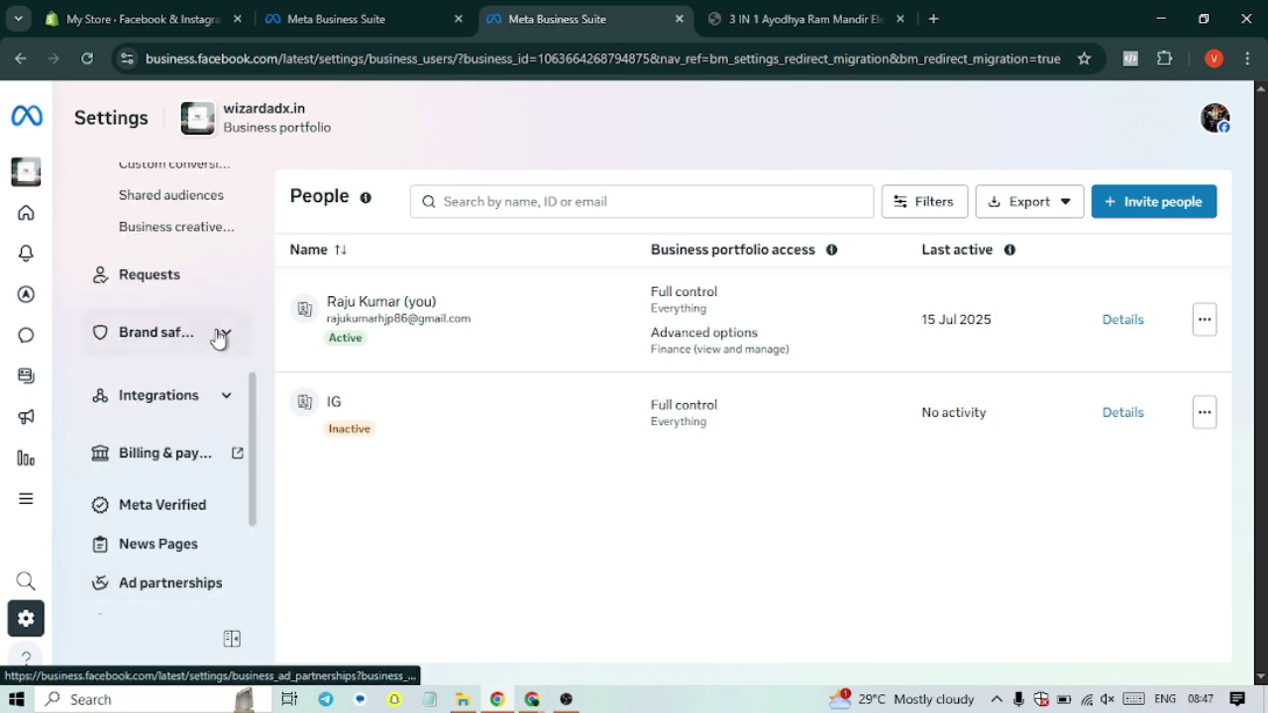
{"action": "scroll", "coordinate": [162, 286], "scroll_direction": "up", "scroll_amount": 2}
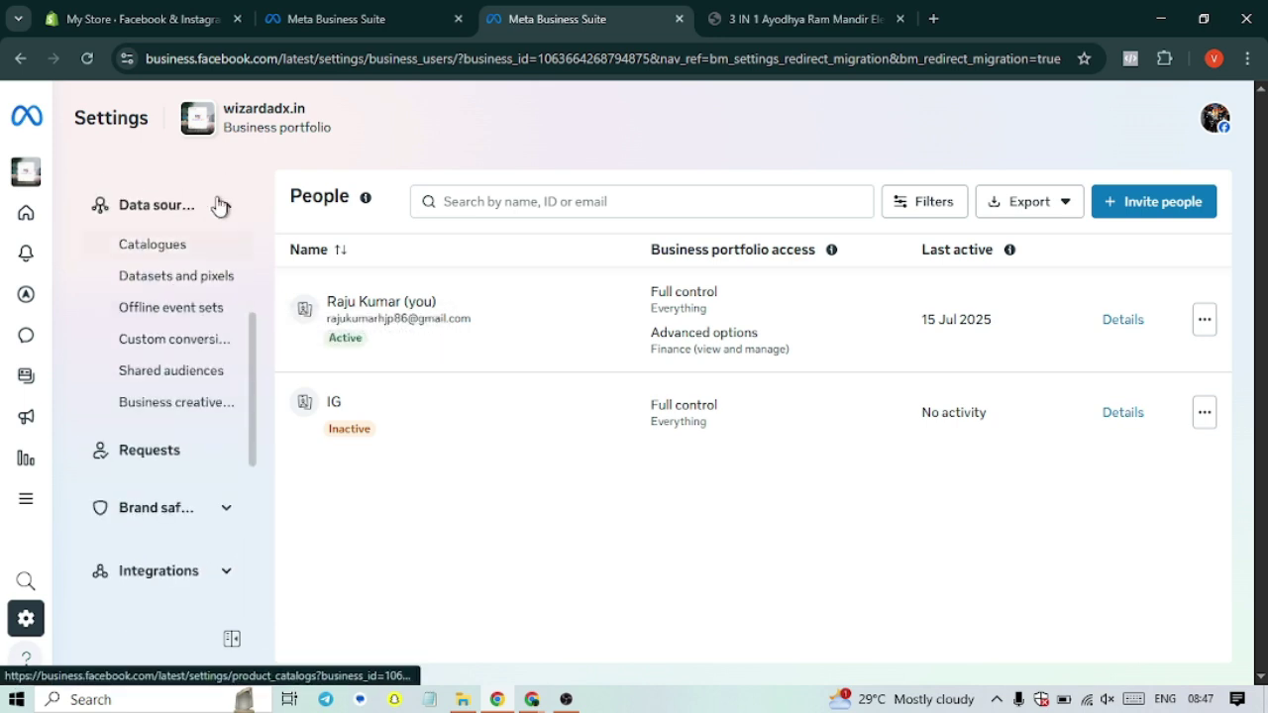
- Open Datasets and pixels and view website 15aug's Connected assets, which are empty
{"action": "left_click", "coordinate": [187, 281]}
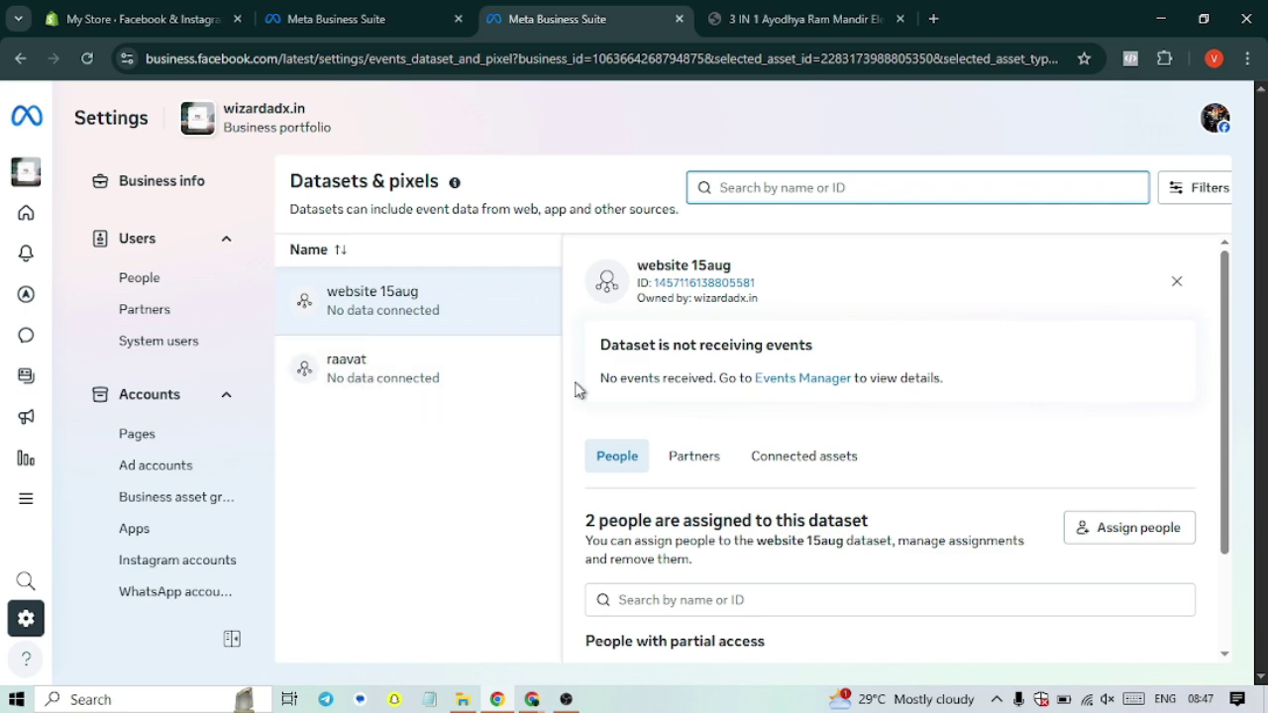
{"action": "scroll", "coordinate": [693, 406], "scroll_direction": "down", "scroll_amount": 3}
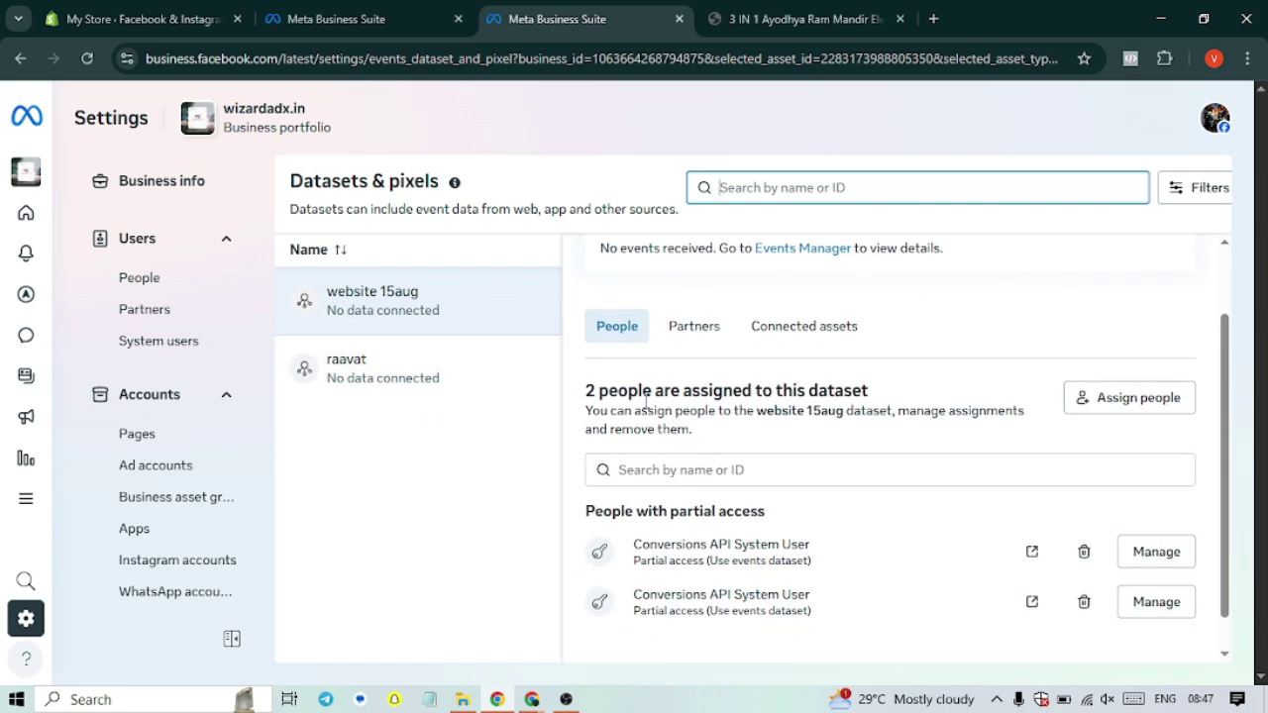
{"action": "scroll", "coordinate": [792, 475], "scroll_direction": "up", "scroll_amount": 3}
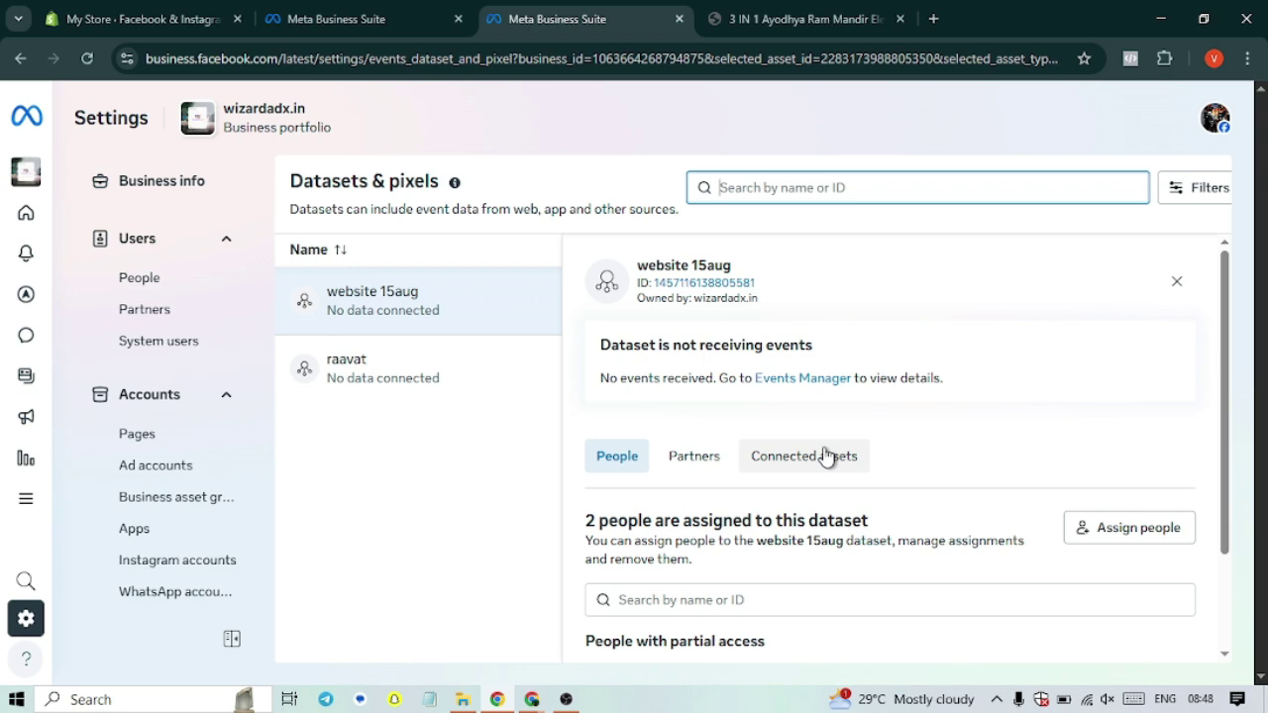
{"action": "left_click", "coordinate": [791, 464]}
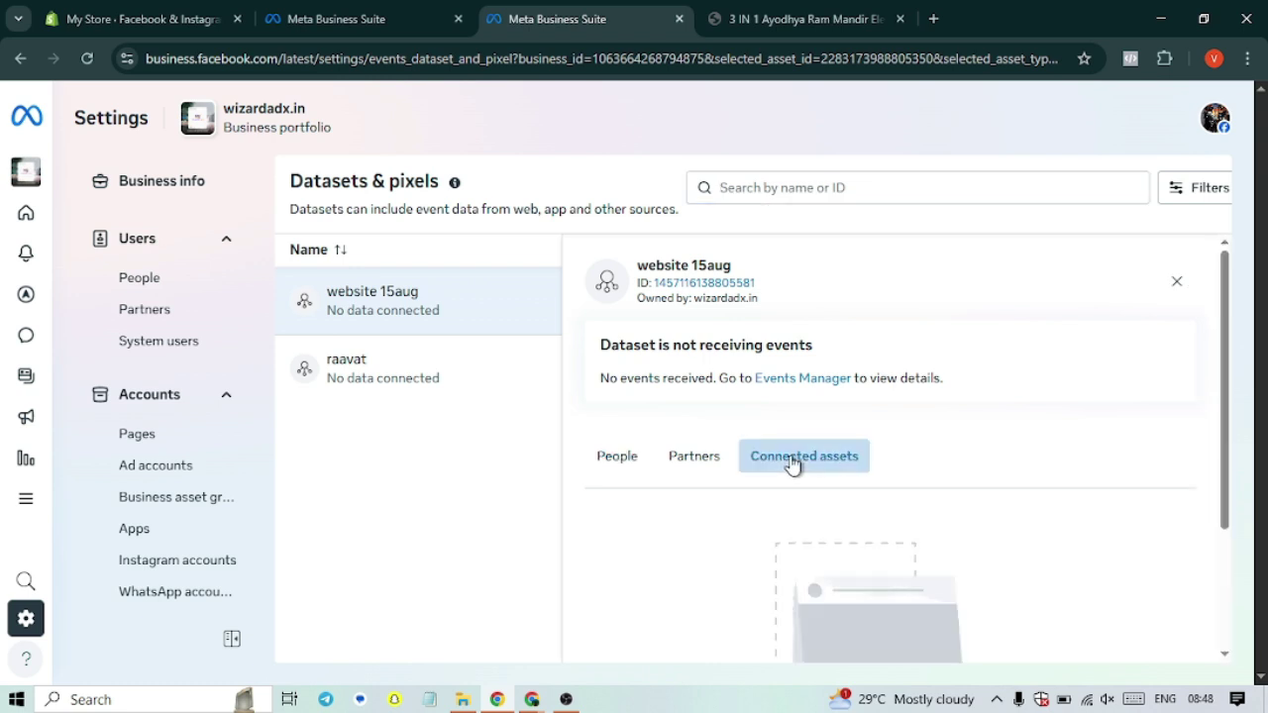
{"action": "scroll", "coordinate": [806, 526], "scroll_direction": "down", "scroll_amount": 3}
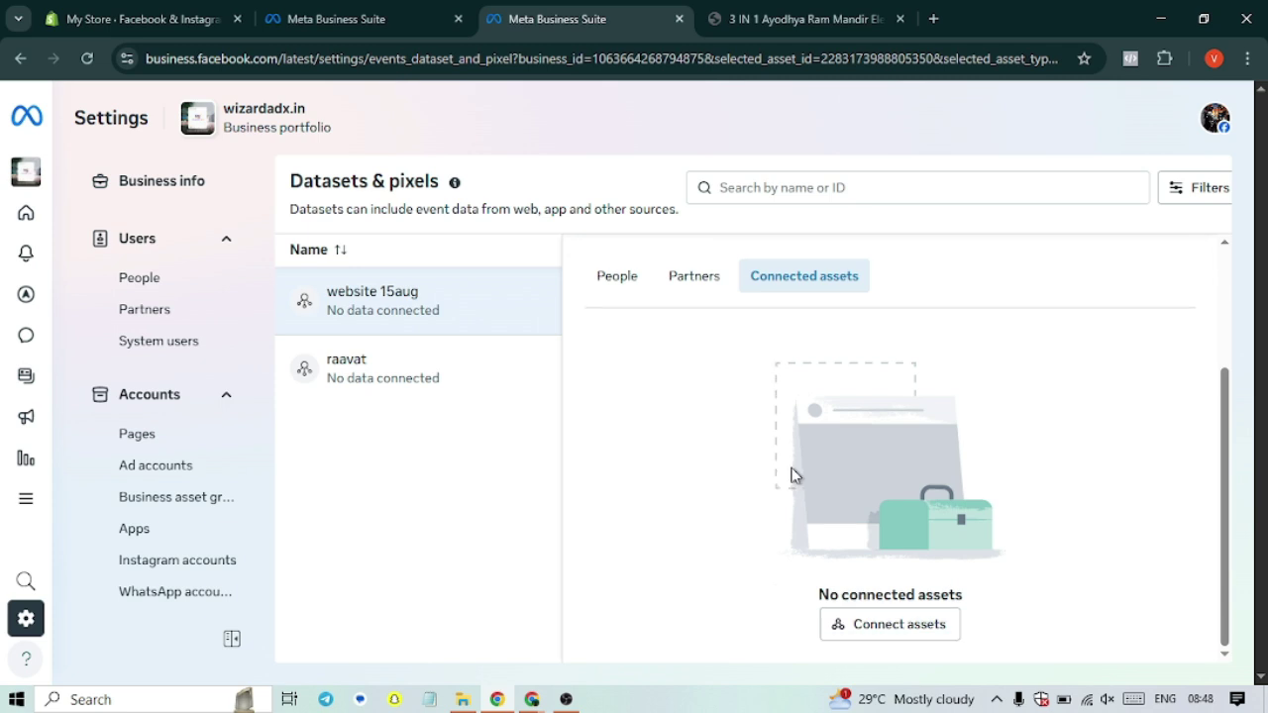
- Add the wizard adx page ad account to website 15aug through Other business assets
{"action": "left_click", "coordinate": [885, 630]}
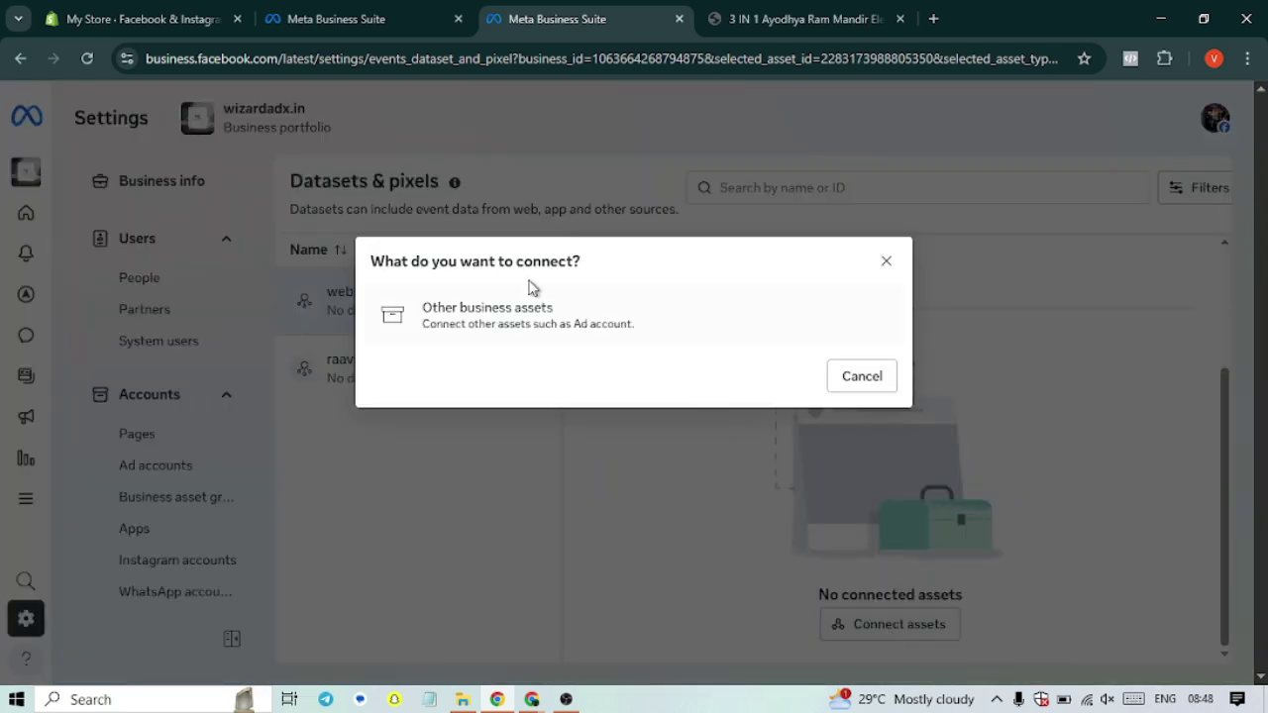
{"action": "left_click", "coordinate": [505, 321]}
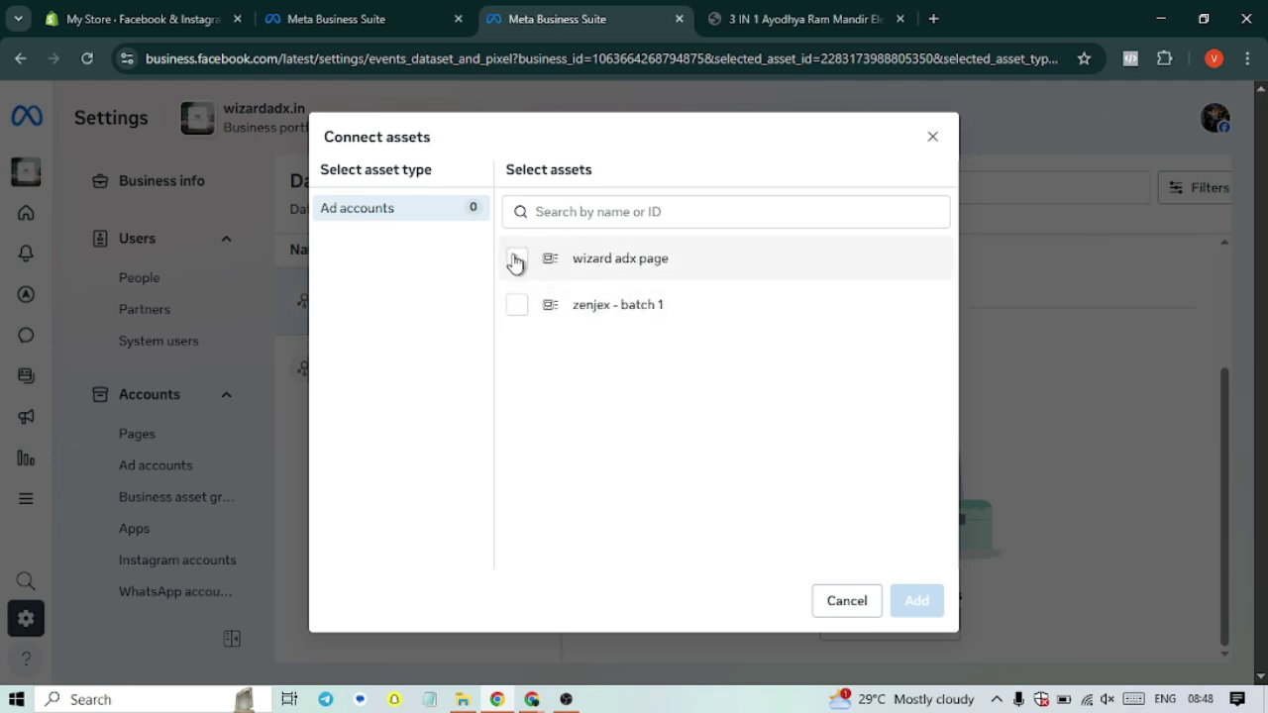
{"action": "left_click", "coordinate": [515, 260]}
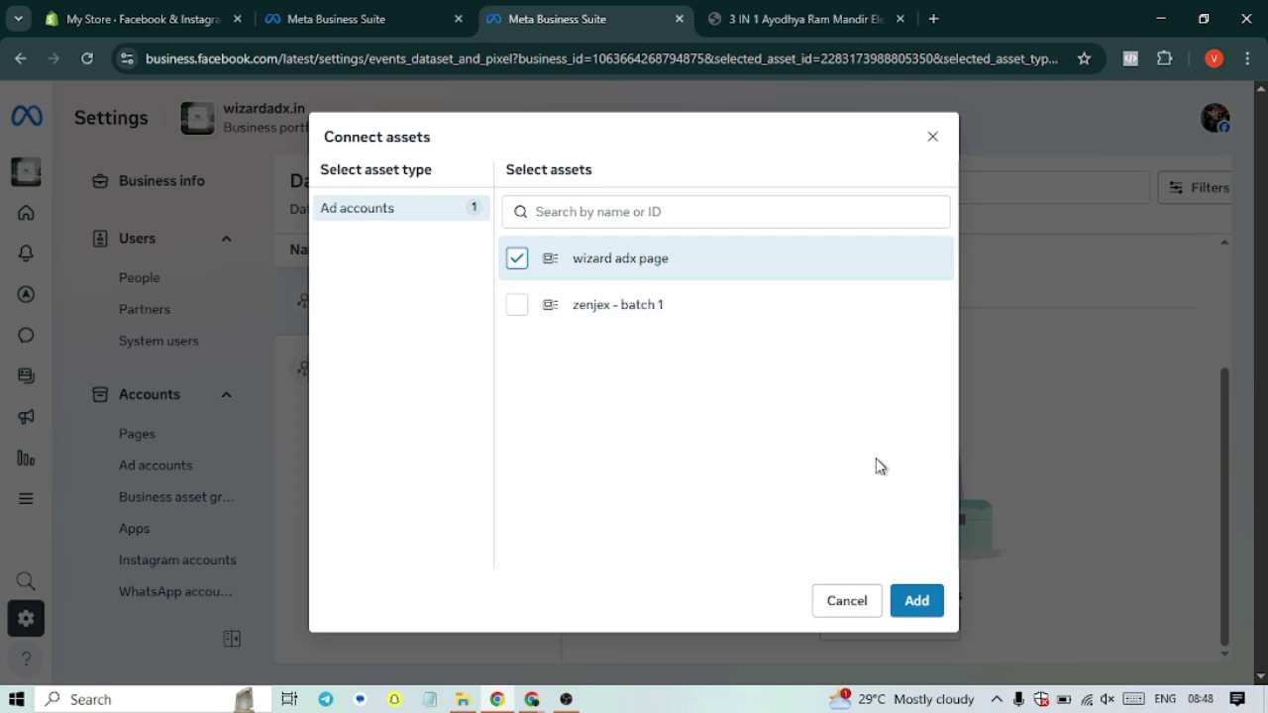
{"action": "left_click", "coordinate": [907, 618]}
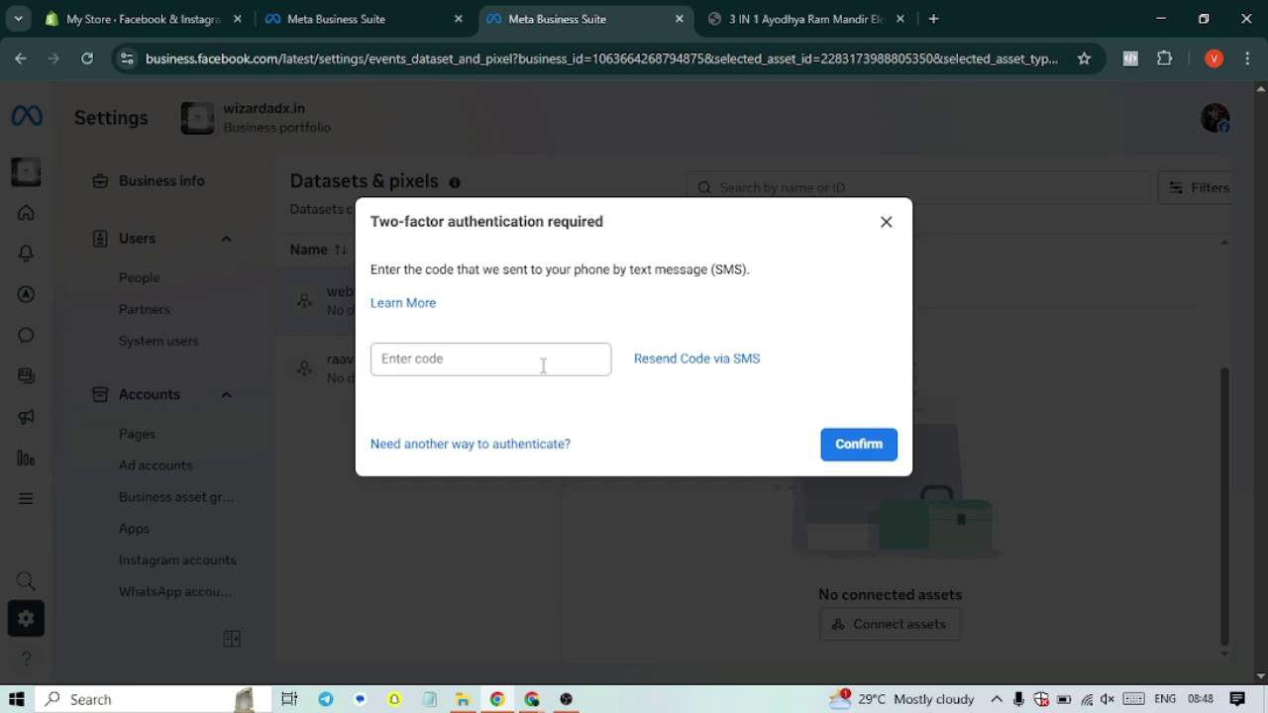
- Resend the two-factor code by SMS, then enter and confirm the received code
{"action": "left_click", "coordinate": [543, 366]}
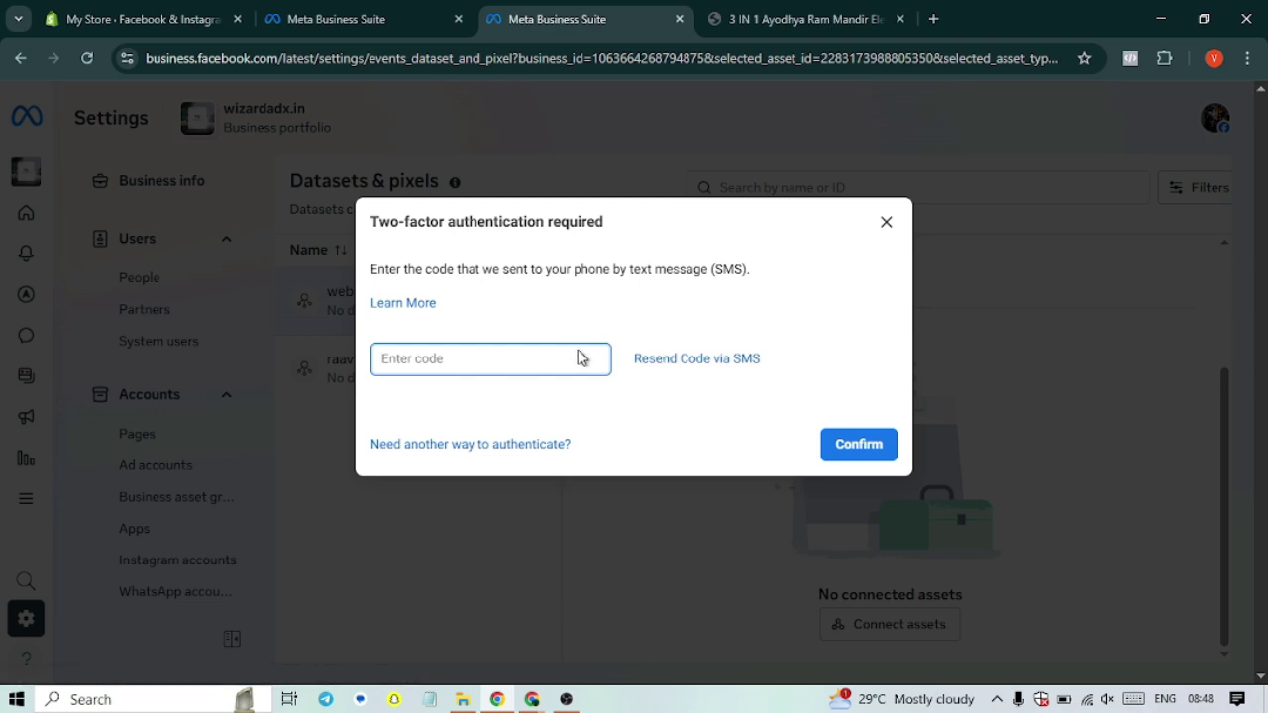
{"action": "left_click", "coordinate": [683, 370]}
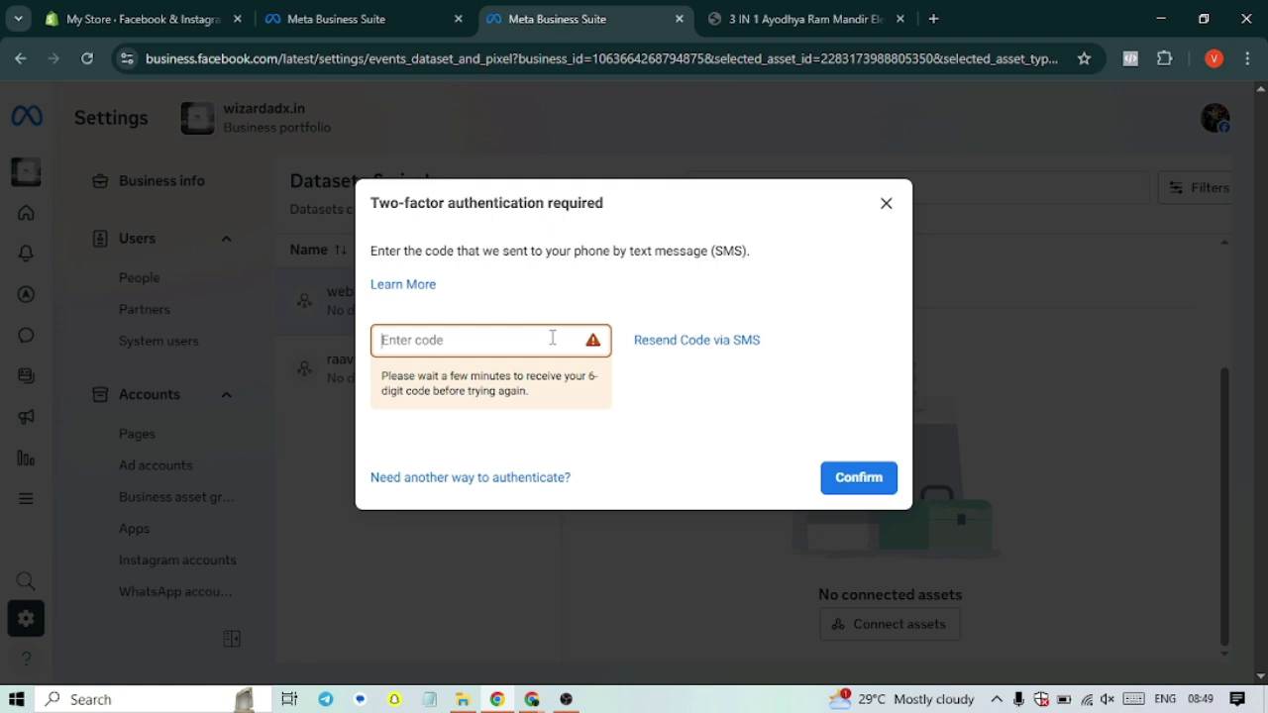
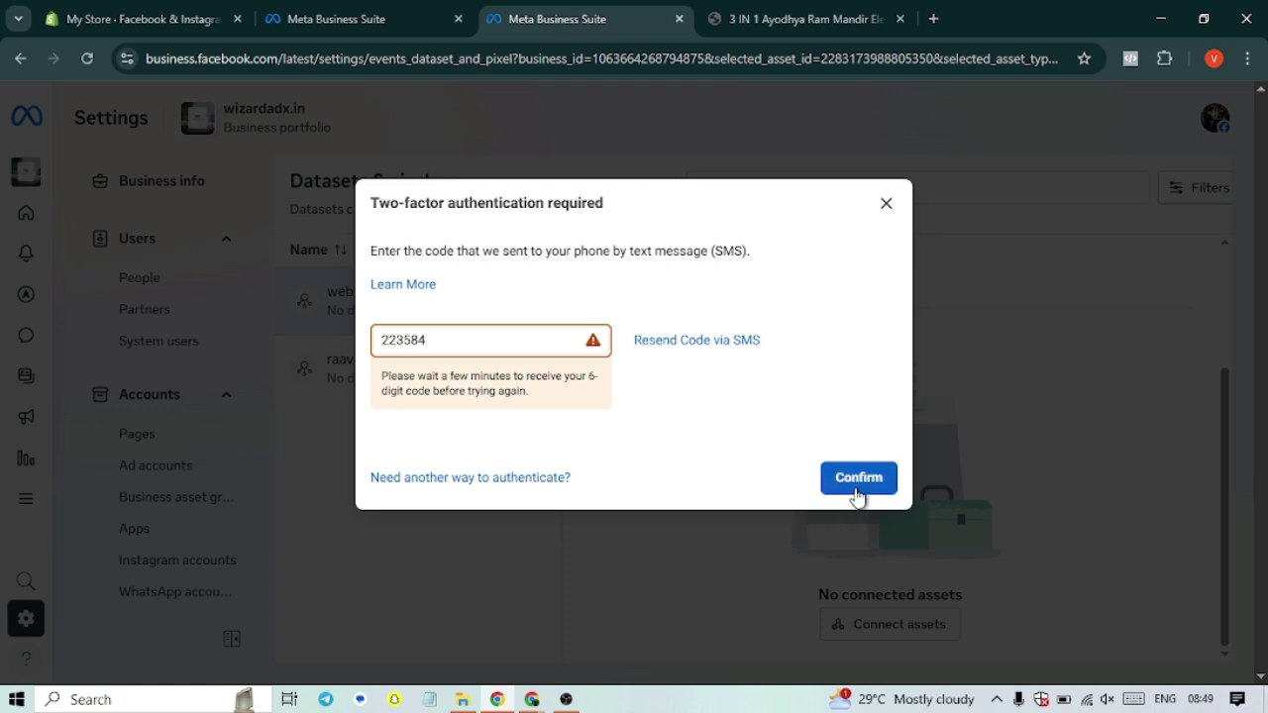
{"action": "left_click", "coordinate": [857, 478]}
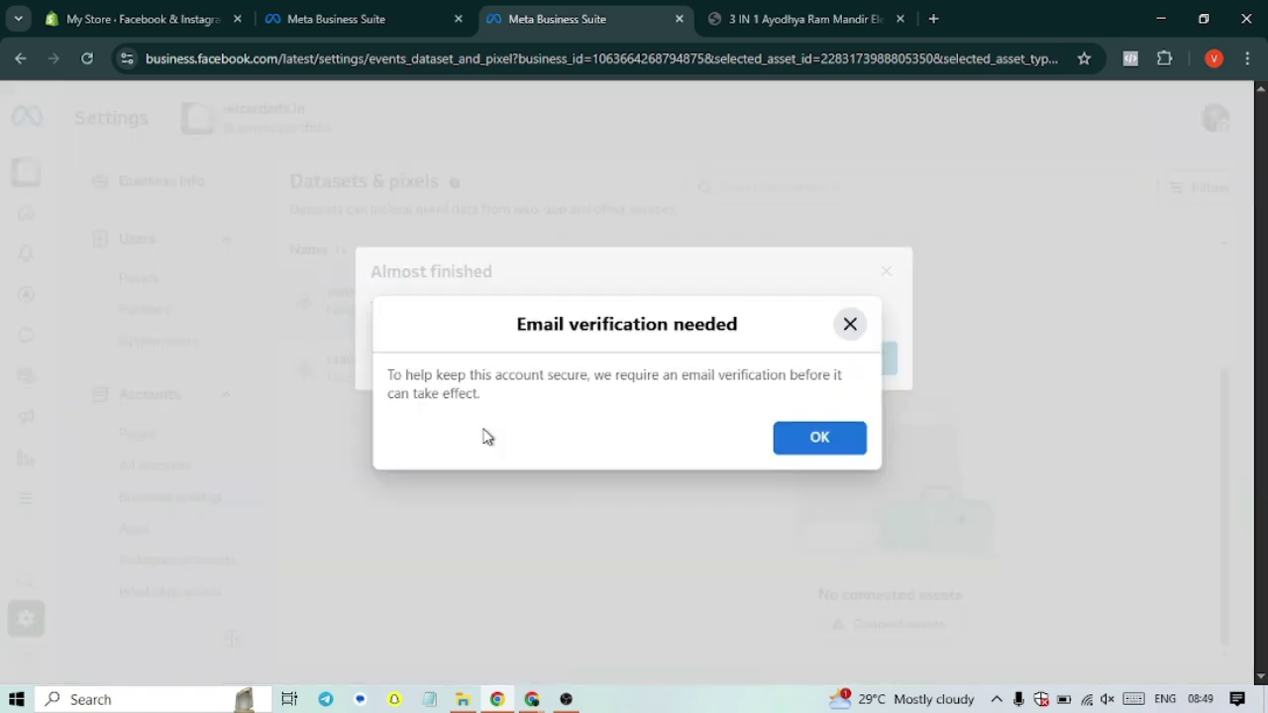
- Dismiss the email-verification notice and have a confirmation code sent by email
{"action": "left_click", "coordinate": [805, 451]}
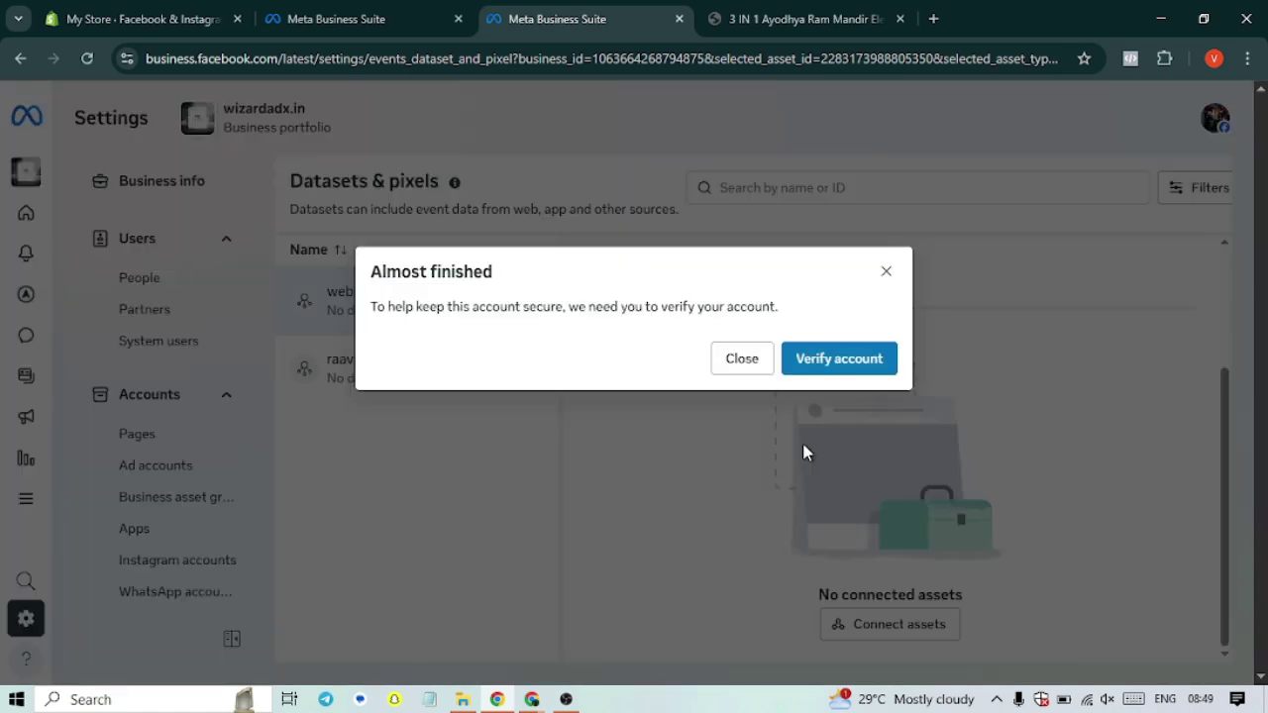
{"action": "left_click", "coordinate": [820, 362]}
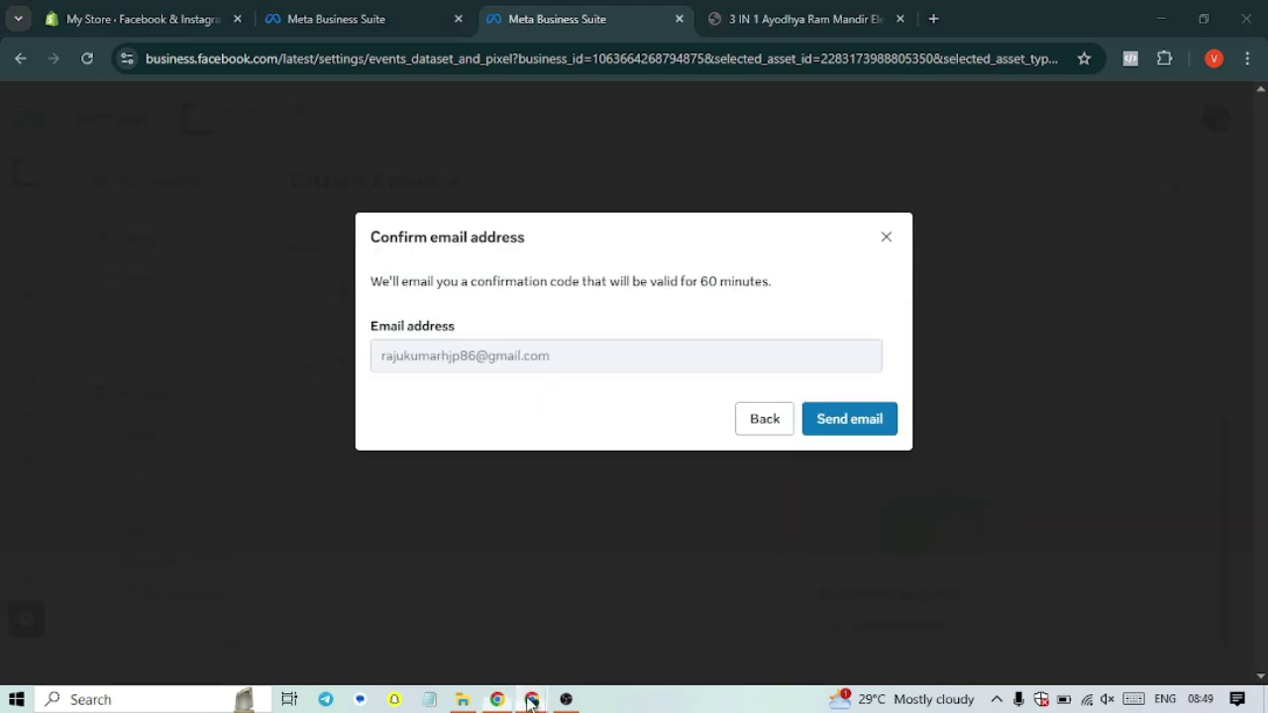
{"action": "left_click", "coordinate": [458, 670]}
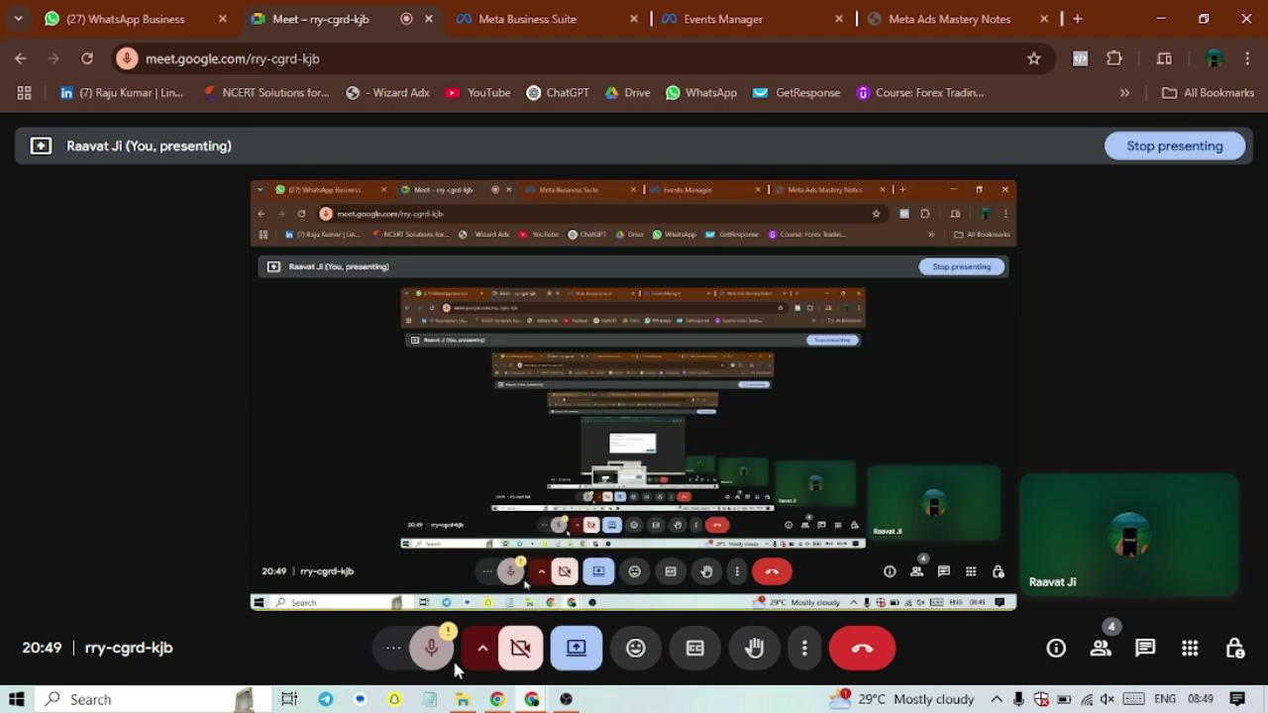
{"action": "left_click", "coordinate": [498, 698]}
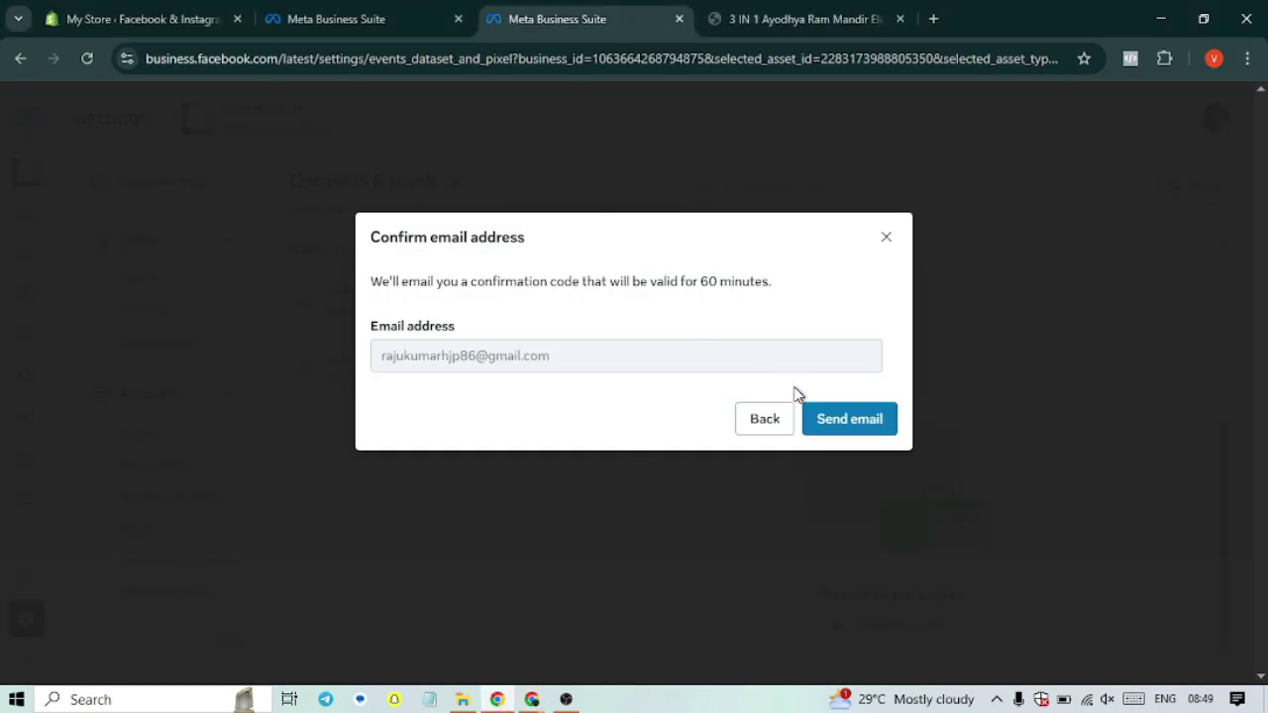
{"action": "left_click", "coordinate": [829, 421]}
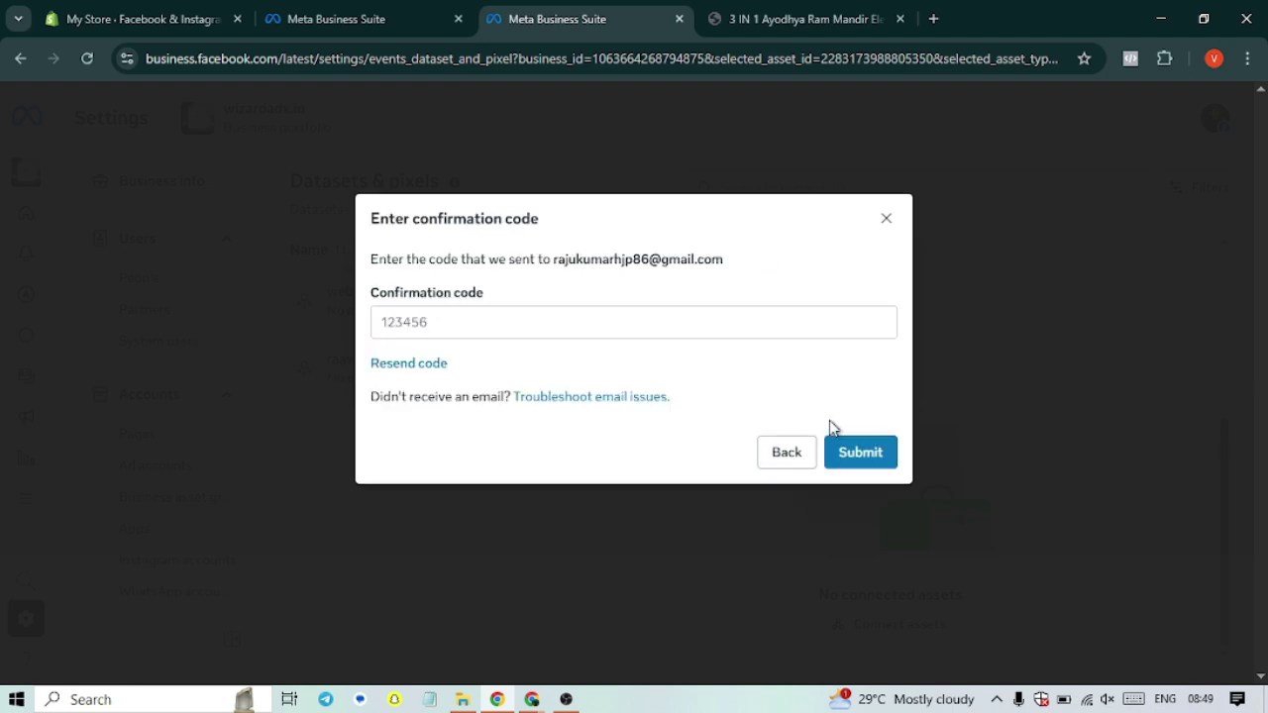
- Enter the emailed confirmation code, submit it, and close the confirmation
{"action": "left_click", "coordinate": [751, 321]}
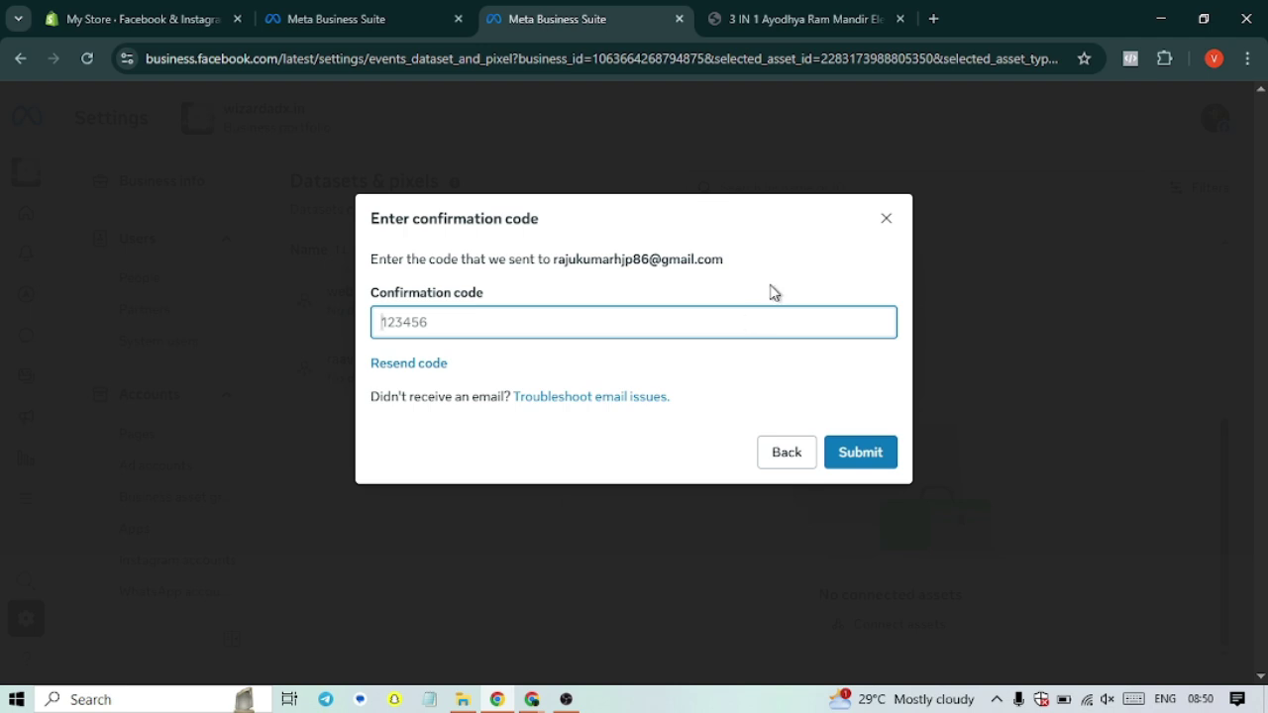
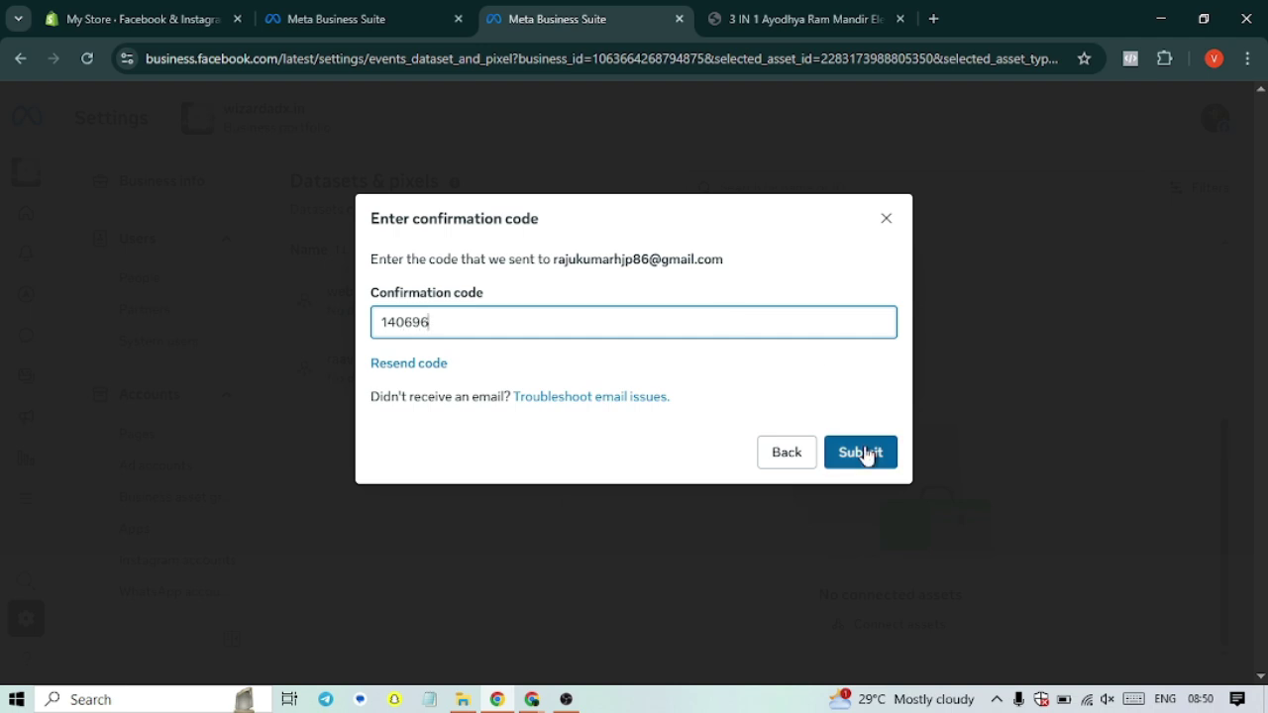
{"action": "left_click", "coordinate": [861, 452]}
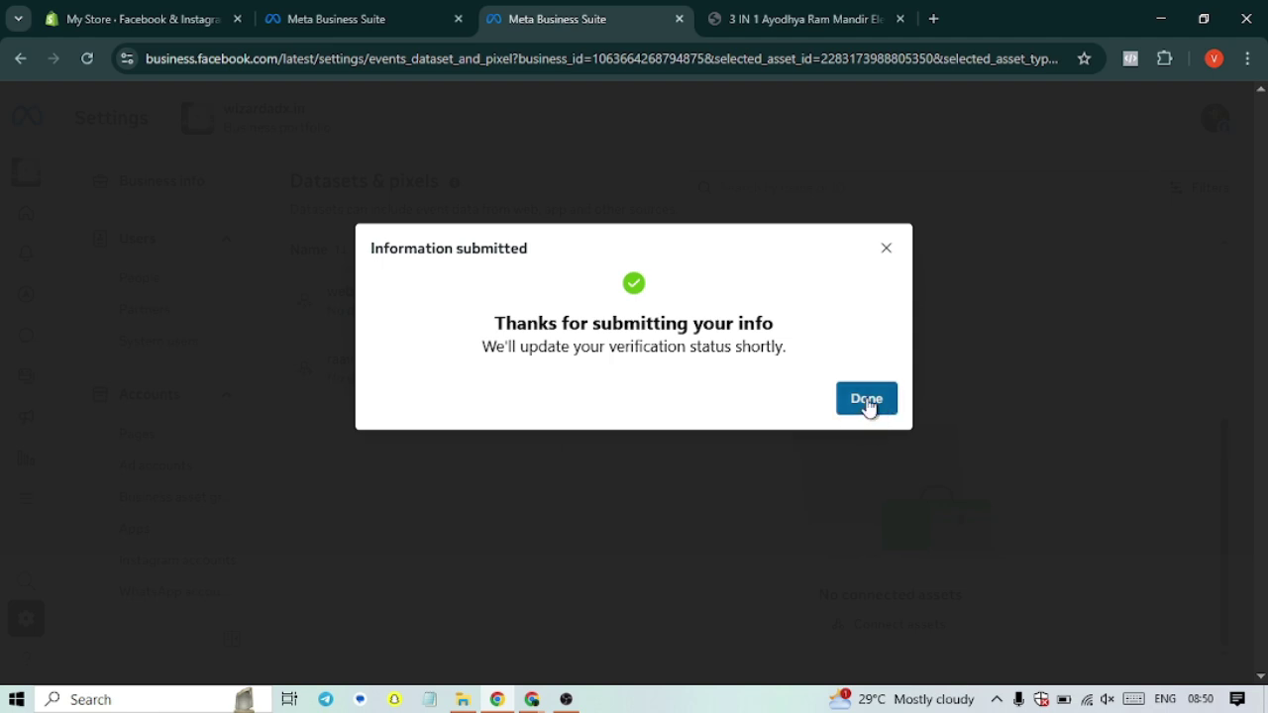
{"action": "left_click", "coordinate": [867, 400]}
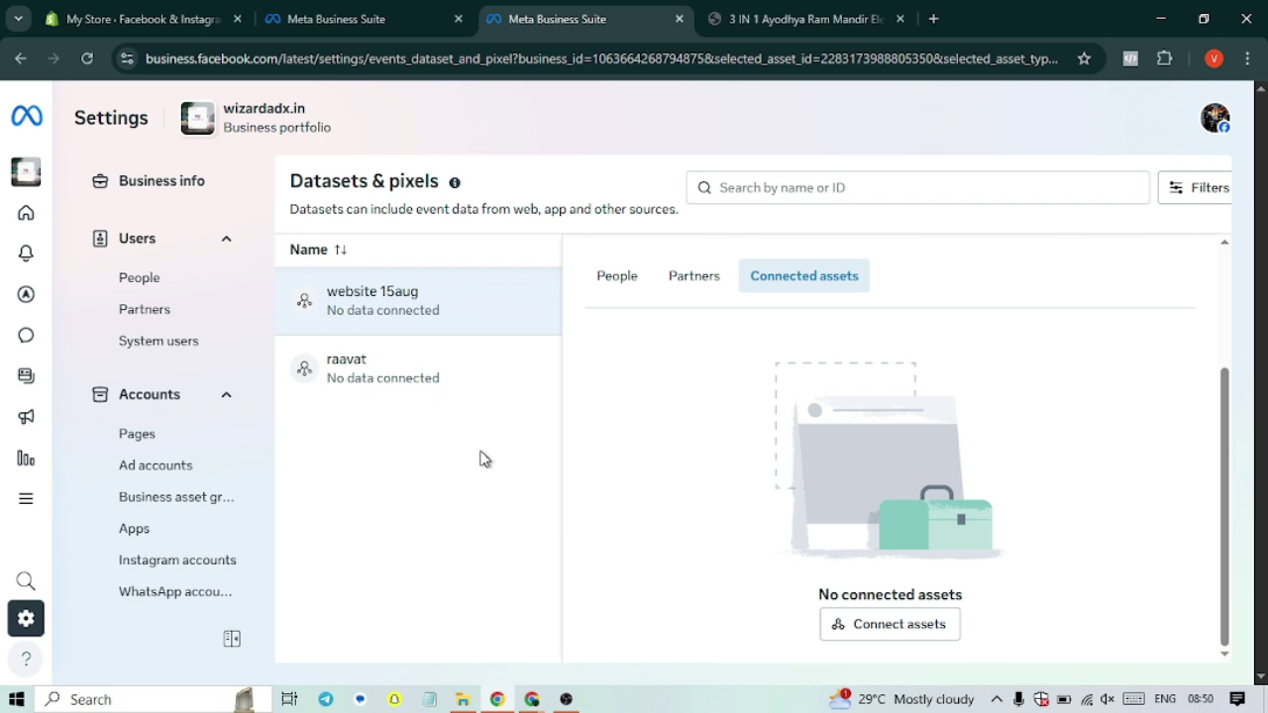
- Connect the wizard adx page ad account to website 15aug, then open Ad accounts settings
{"action": "left_click", "coordinate": [877, 629]}
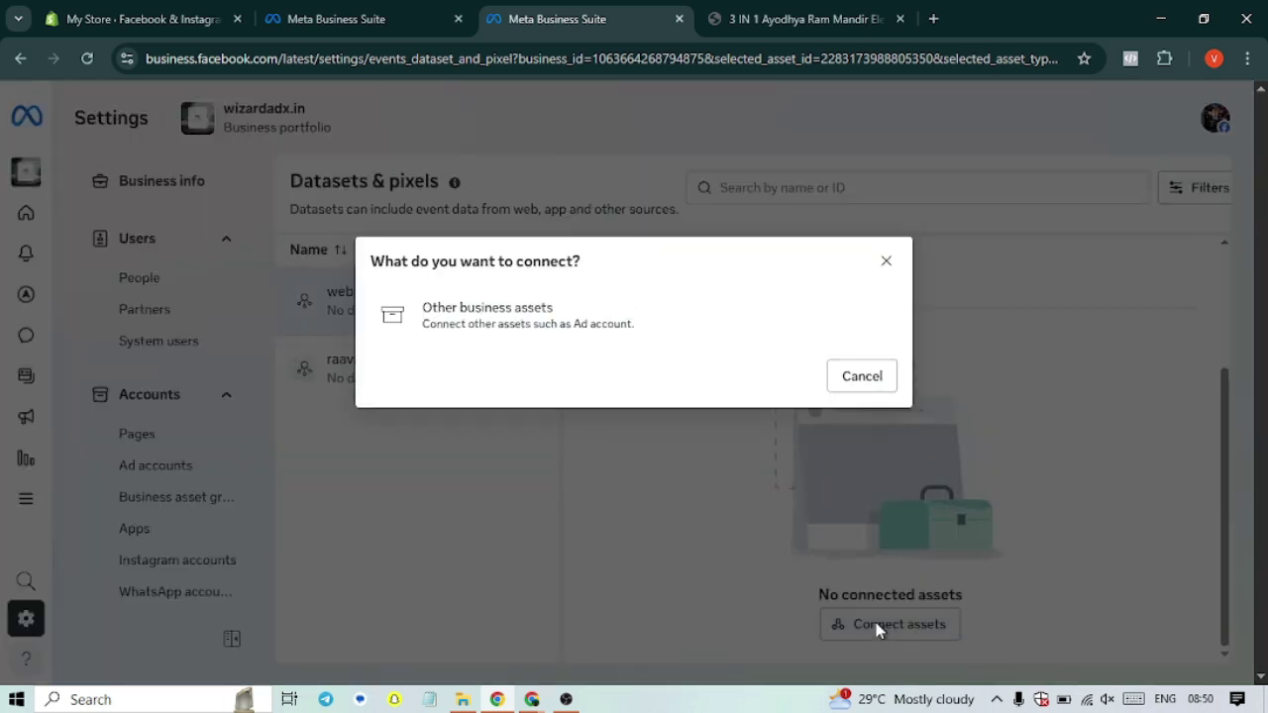
{"action": "left_click", "coordinate": [581, 315]}
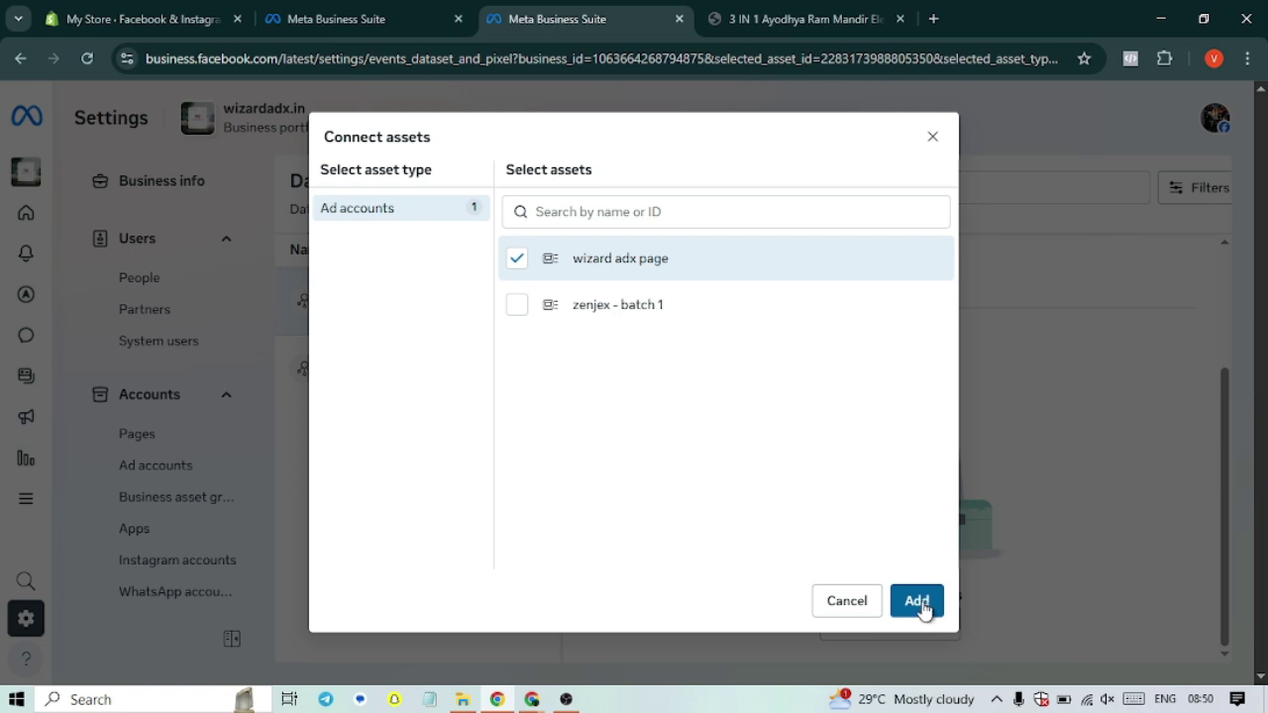
{"action": "left_click", "coordinate": [919, 604]}
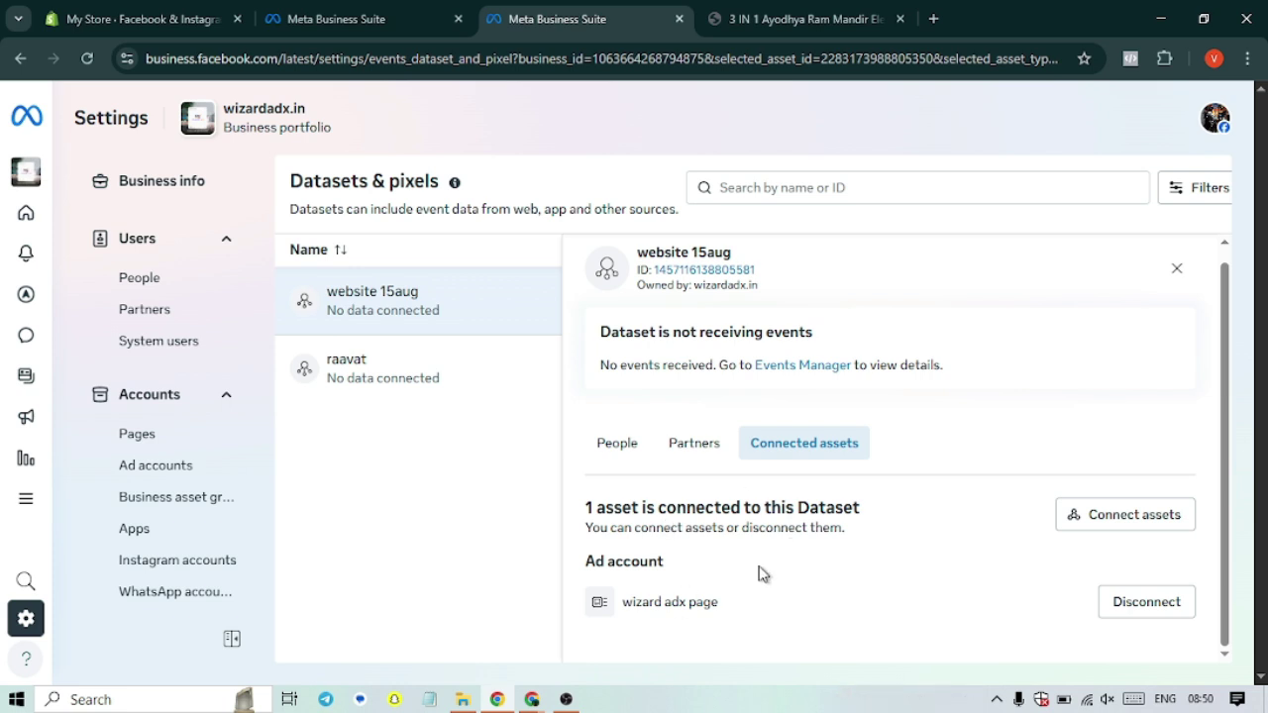
{"action": "scroll", "coordinate": [694, 525], "scroll_direction": "up", "scroll_amount": 1}
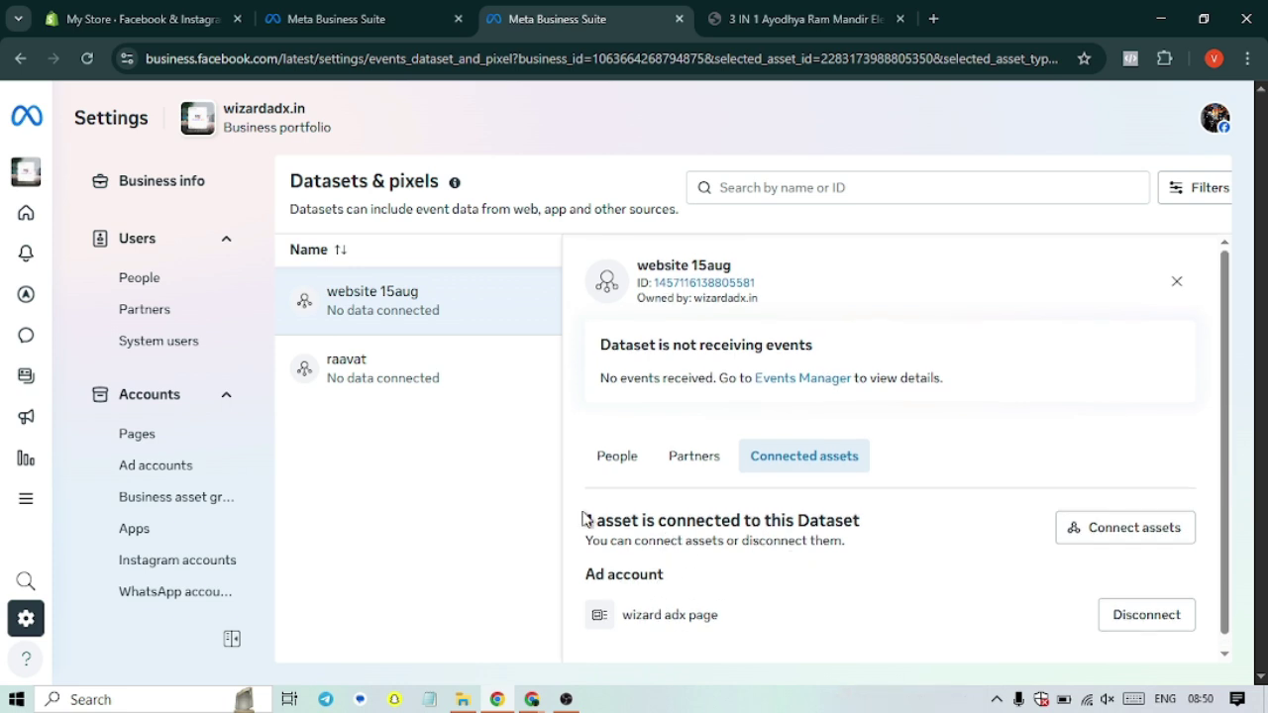
{"action": "left_click", "coordinate": [193, 468]}
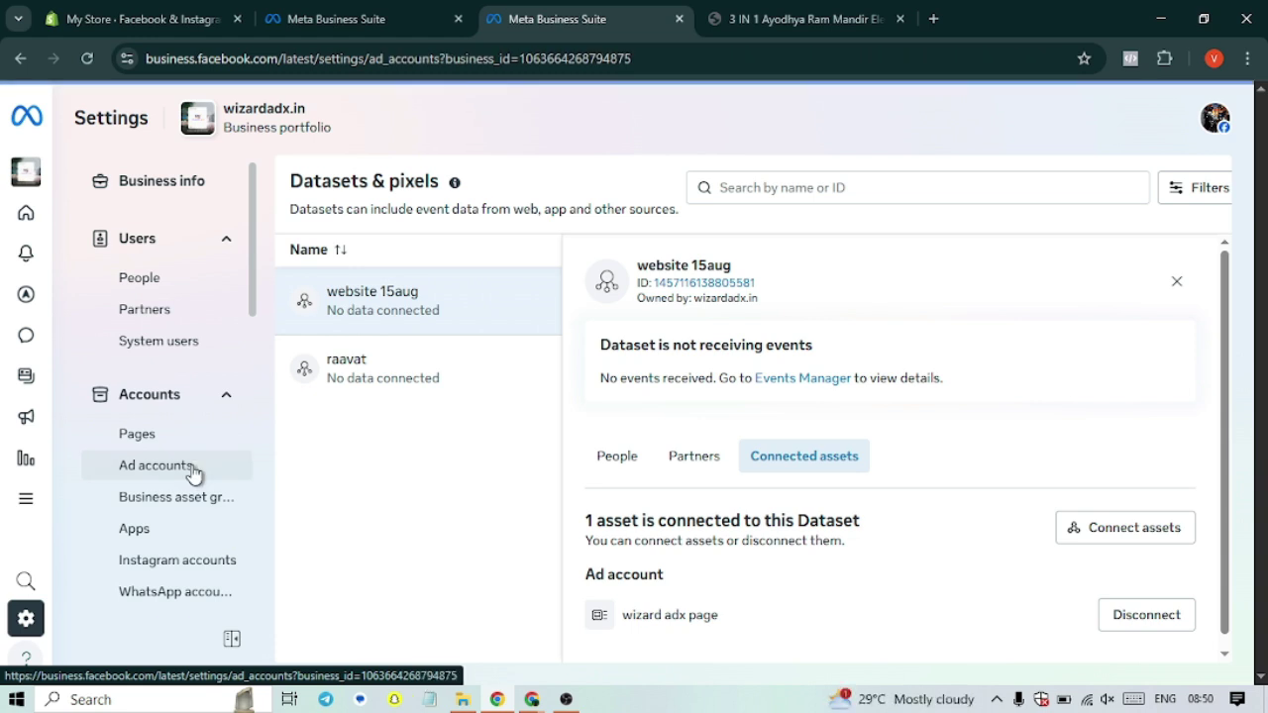
- Review the wizard adx page ad account, then return to Shopify's Facebook & Instagram settings
{"action": "left_click", "coordinate": [154, 14]}
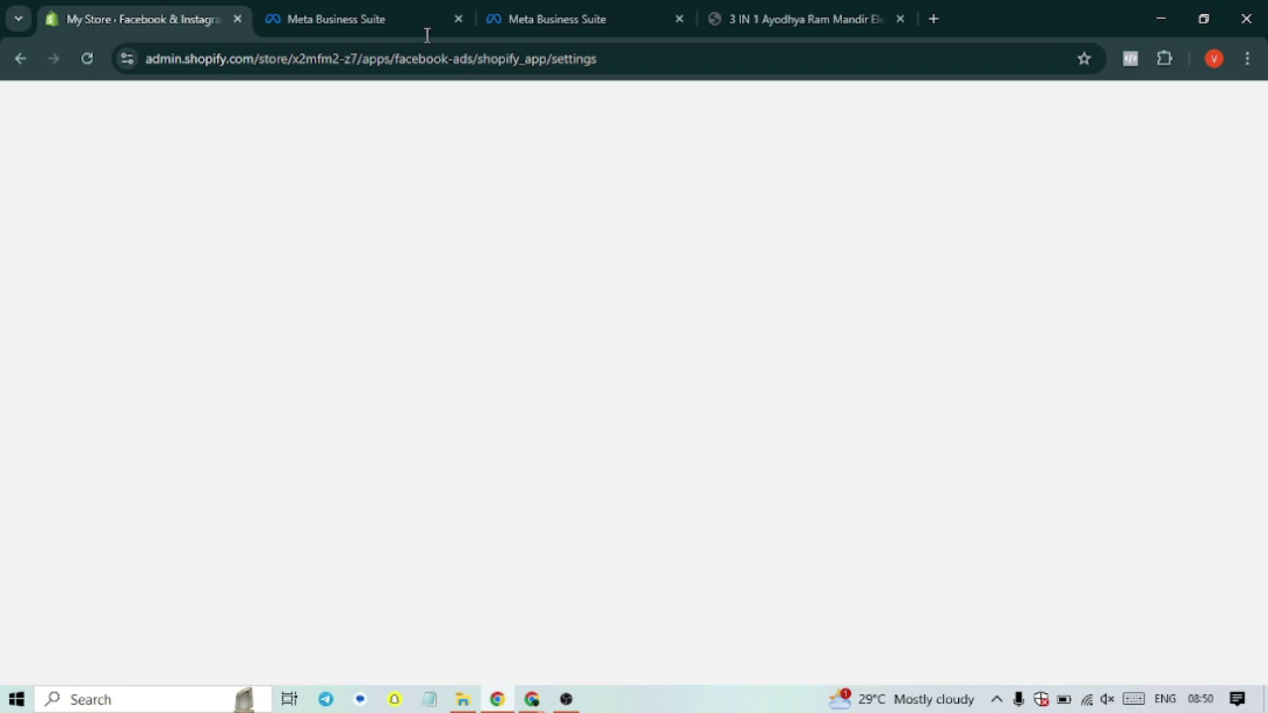
{"action": "left_click", "coordinate": [606, 12]}
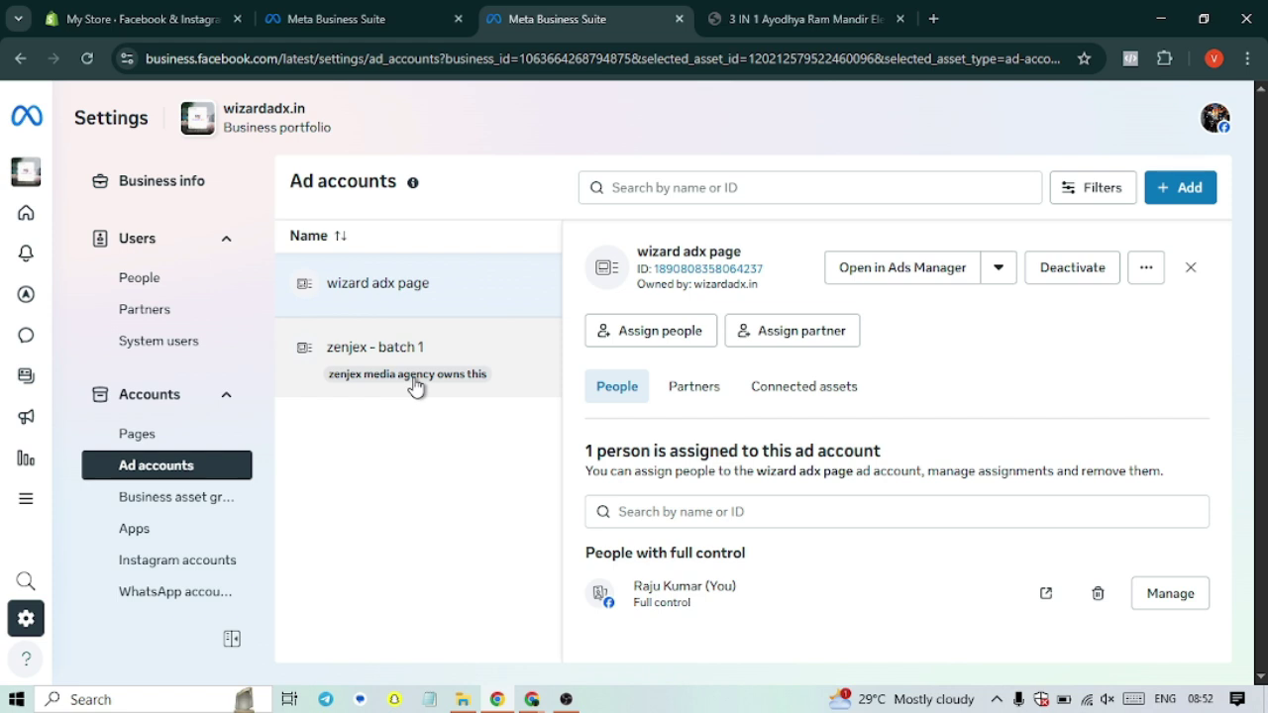
{"action": "left_click", "coordinate": [148, 19]}
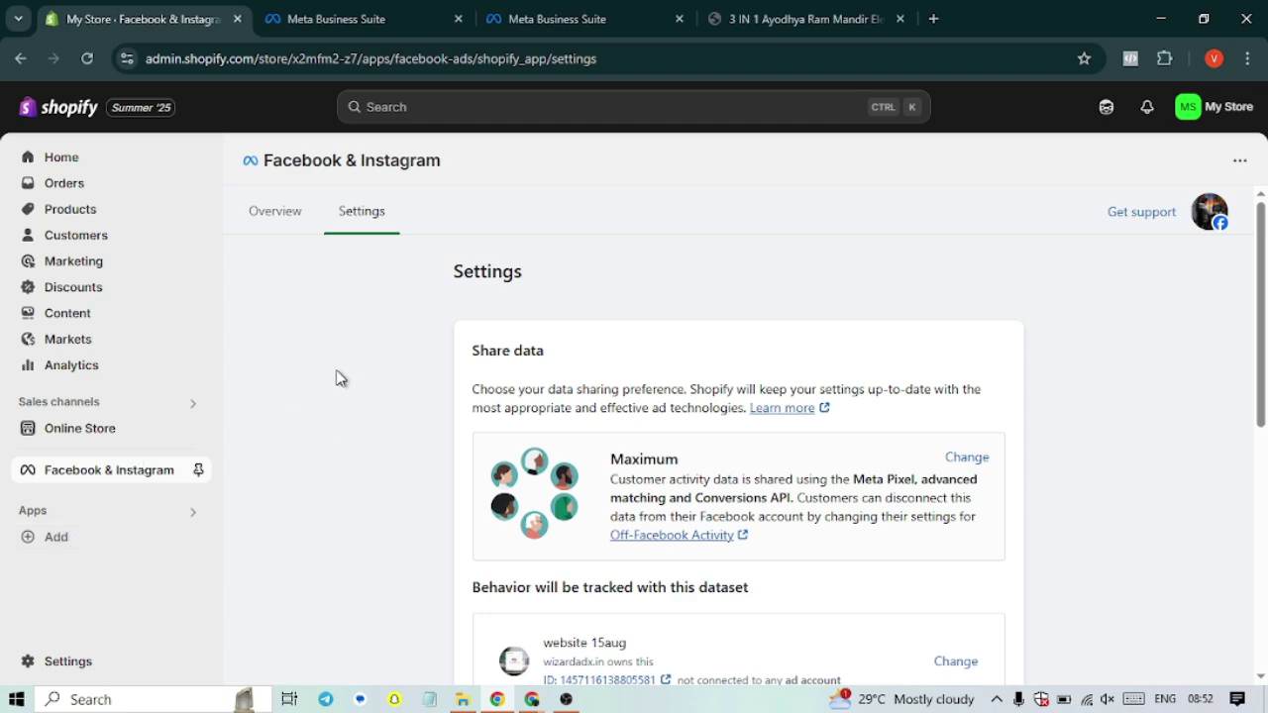
- Scan Shopify's dataset section, then return to Meta's Ad accounts settings for wizard adx page
{"action": "scroll", "coordinate": [337, 376], "scroll_direction": "down", "scroll_amount": 3}
{"action": "scroll", "coordinate": [402, 291], "scroll_direction": "up", "scroll_amount": 3}
{"action": "left_click", "coordinate": [562, 14]}
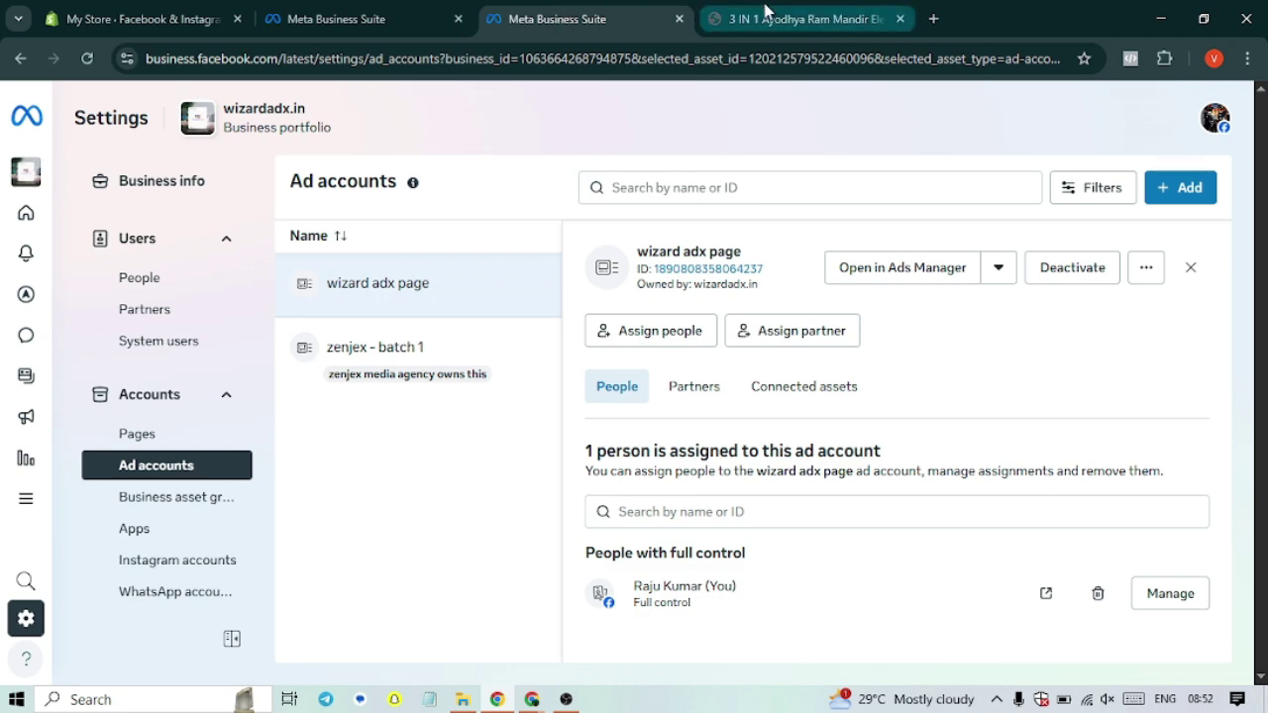
{"action": "left_click", "coordinate": [765, 14]}
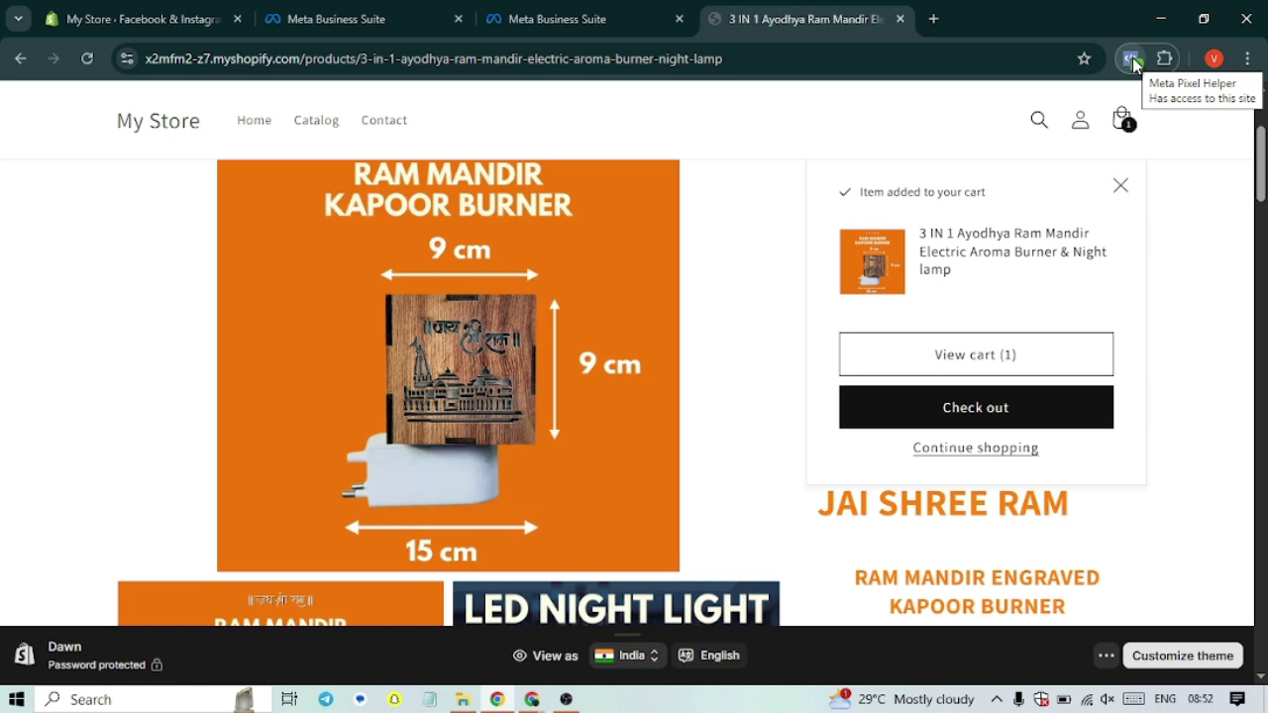
{"action": "left_click", "coordinate": [1133, 62]}
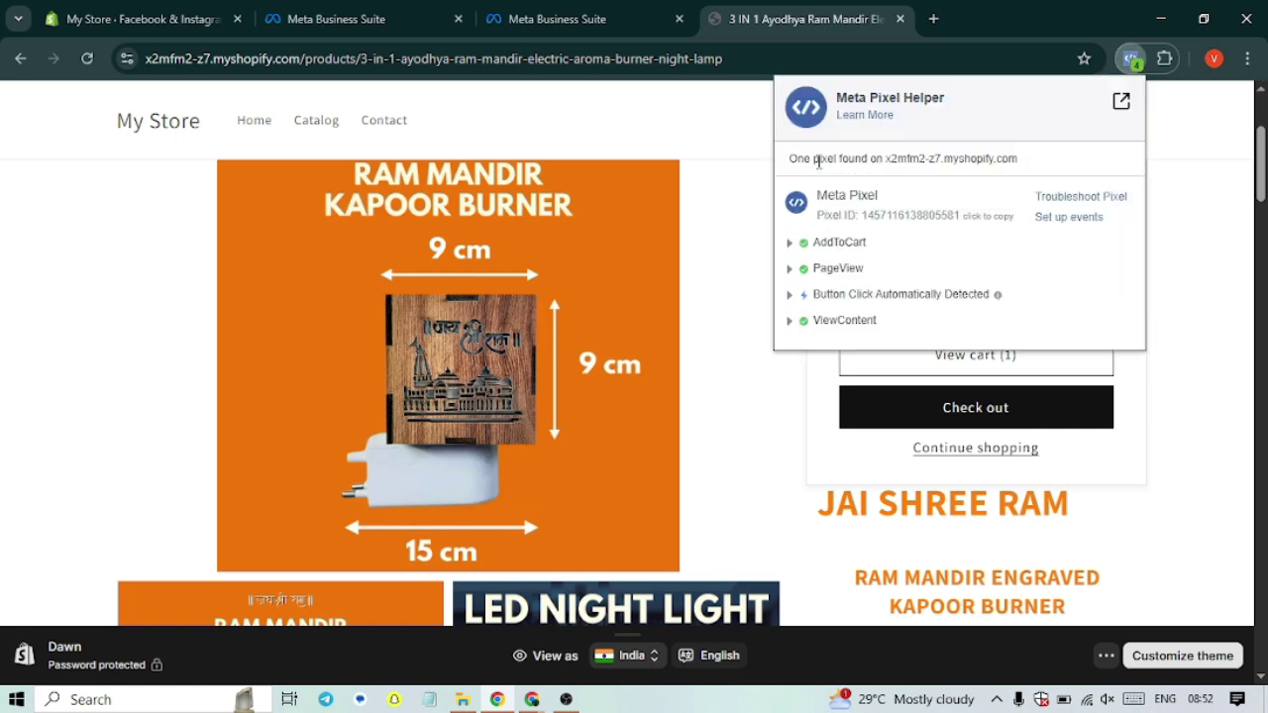
{"action": "left_click", "coordinate": [620, 303]}
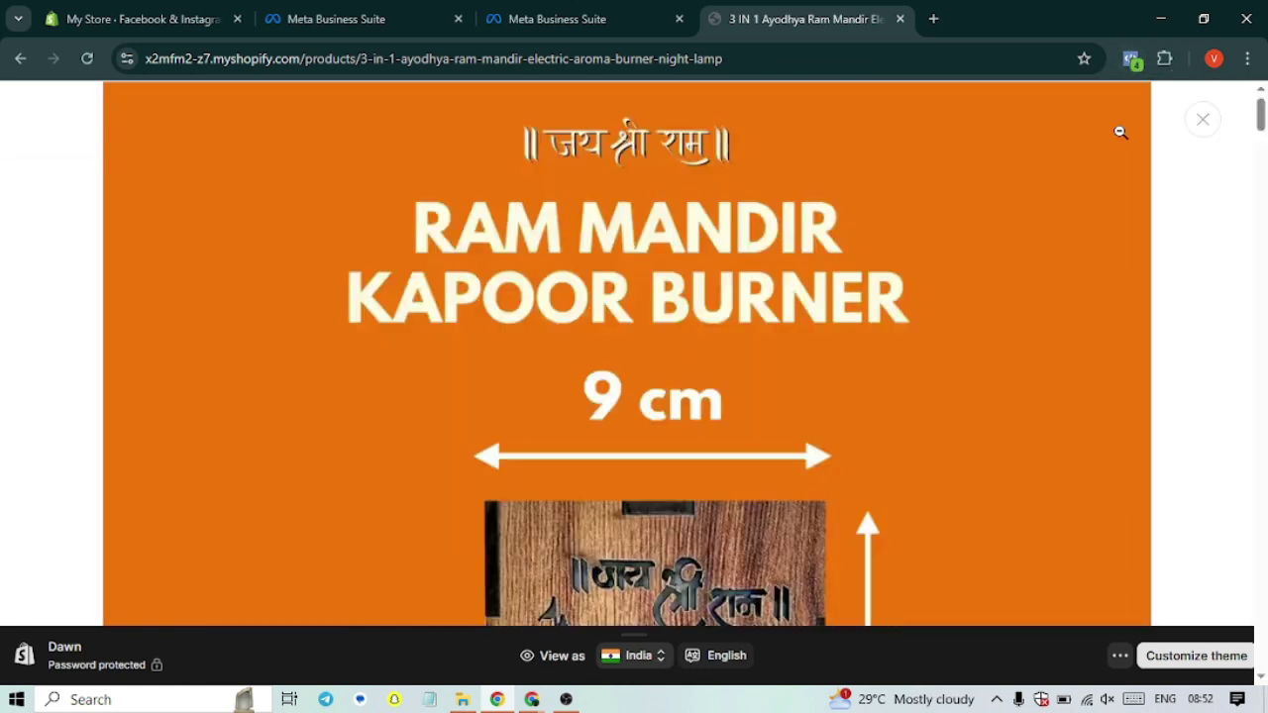
{"action": "left_click", "coordinate": [1200, 121]}
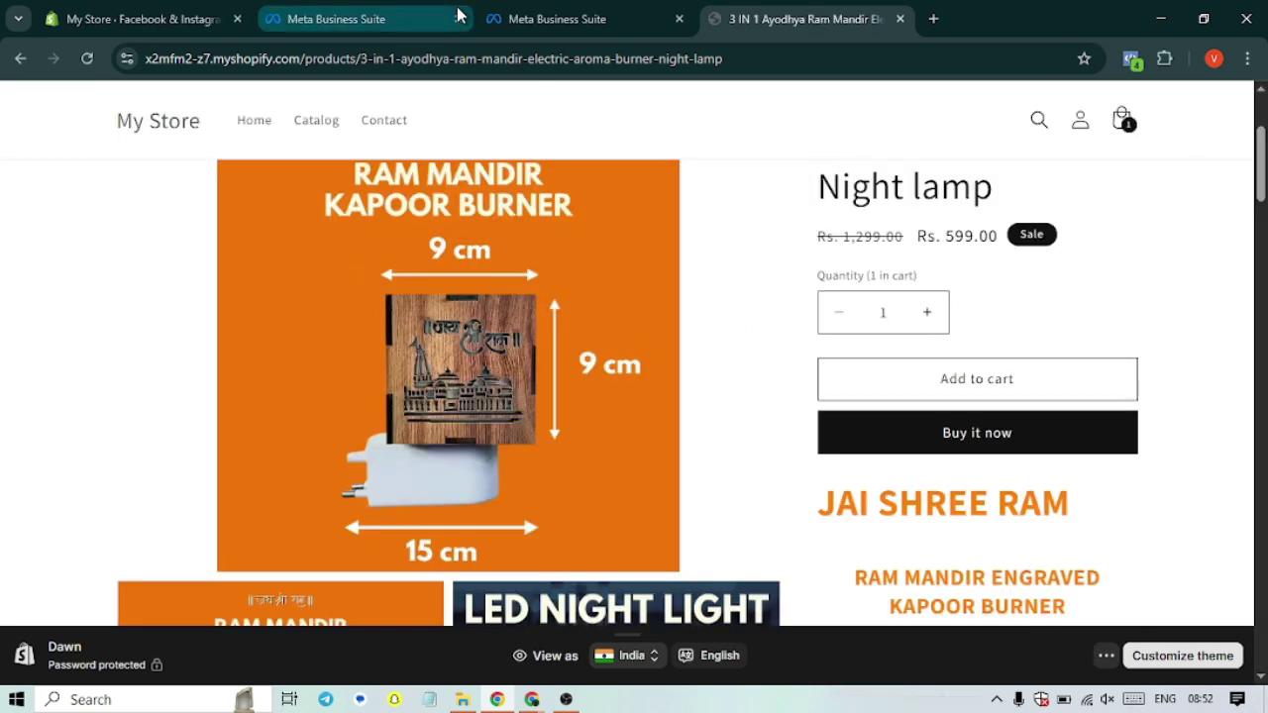
{"action": "left_click", "coordinate": [644, 12]}
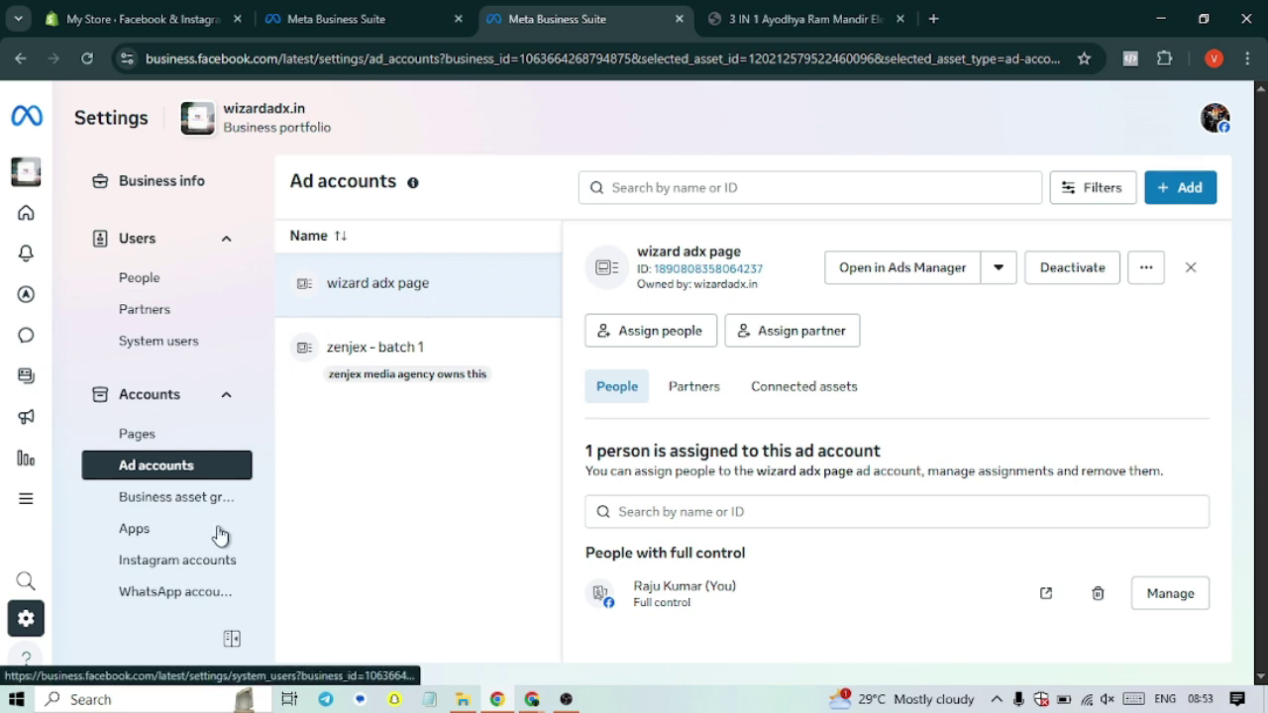
{"action": "scroll", "coordinate": [158, 487], "scroll_direction": "down", "scroll_amount": 2}
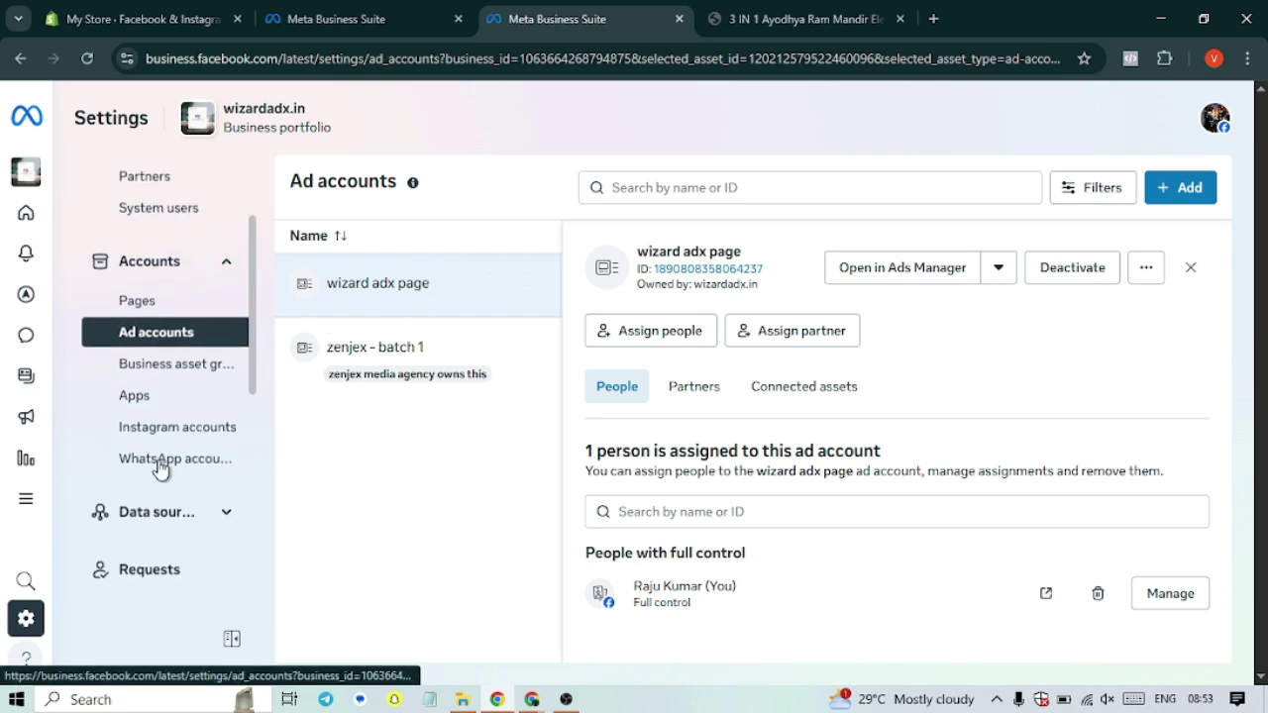
{"action": "scroll", "coordinate": [160, 467], "scroll_direction": "up", "scroll_amount": 1}
{"action": "scroll", "coordinate": [160, 467], "scroll_direction": "down", "scroll_amount": 3}
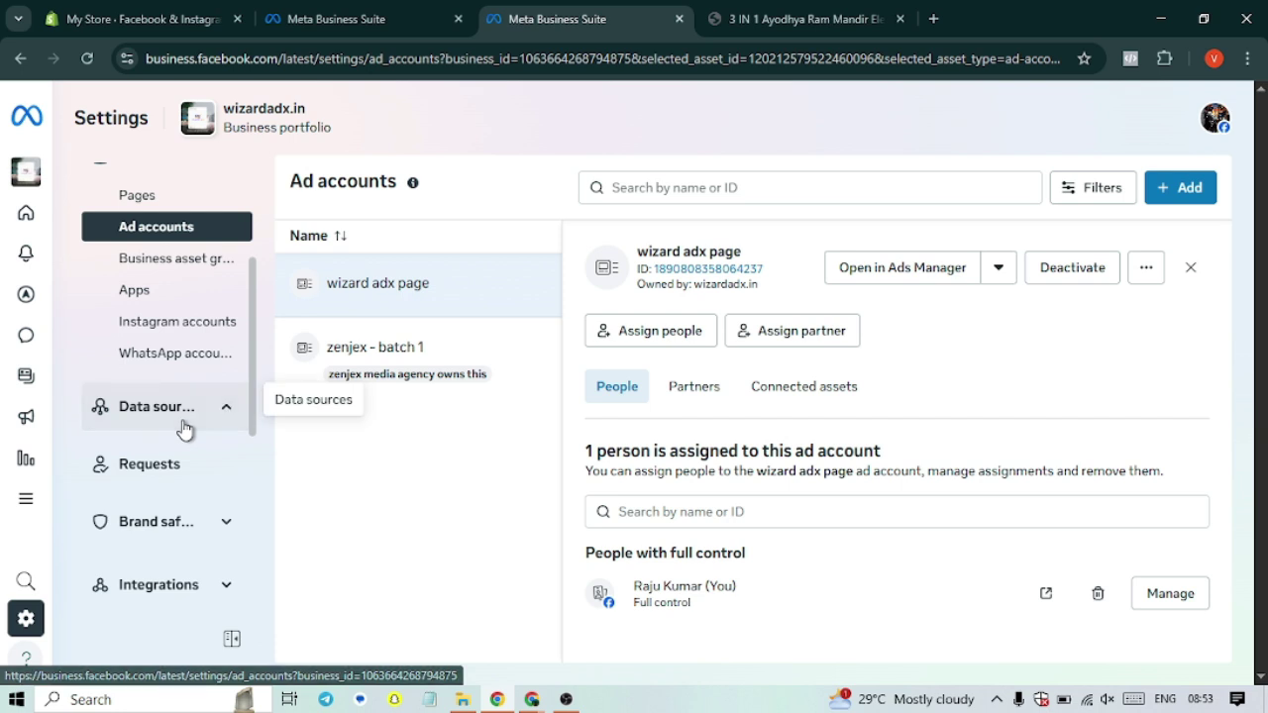
{"action": "left_click", "coordinate": [183, 425]}
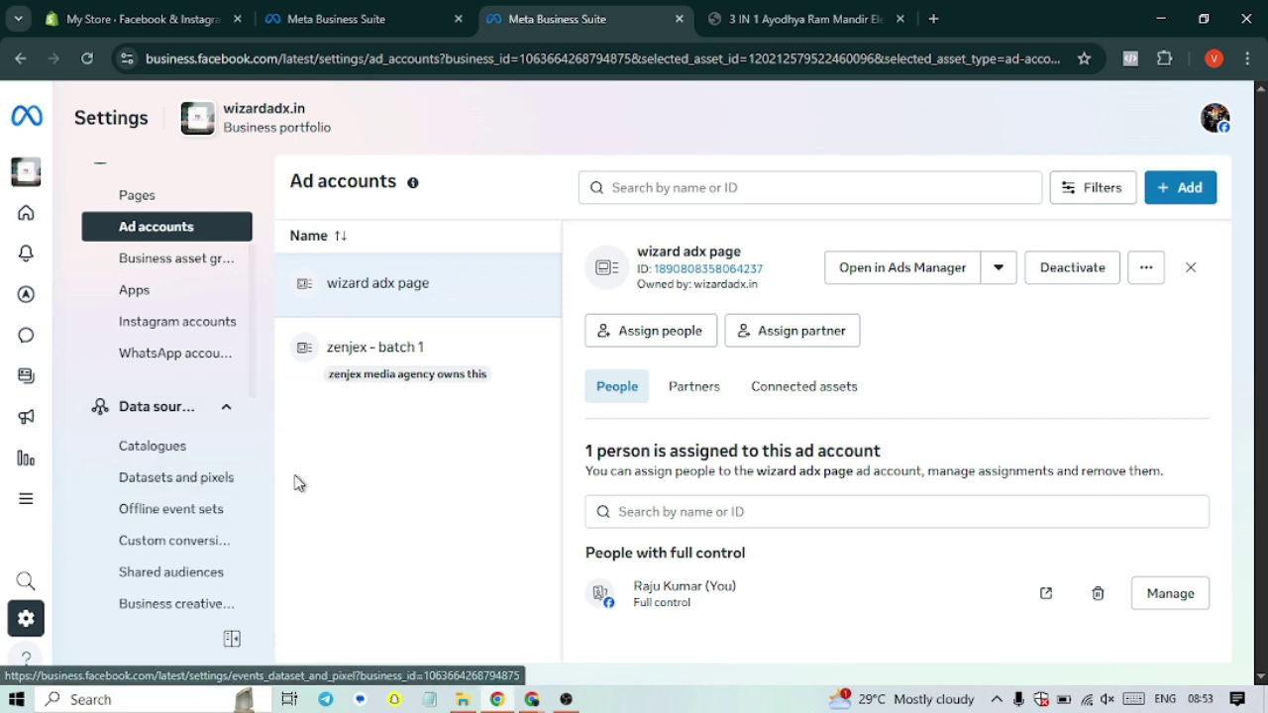
{"action": "scroll", "coordinate": [158, 336], "scroll_direction": "up", "scroll_amount": 2}
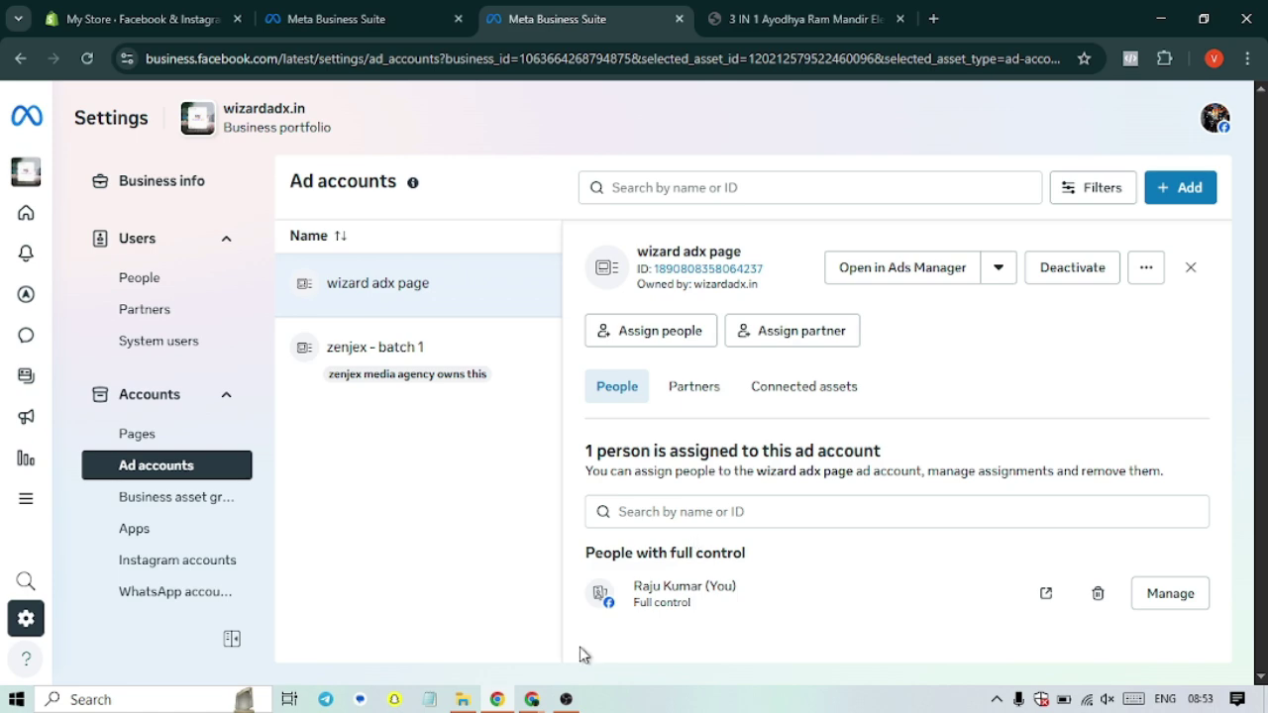
{"action": "mouse_move", "coordinate": [532, 699]}
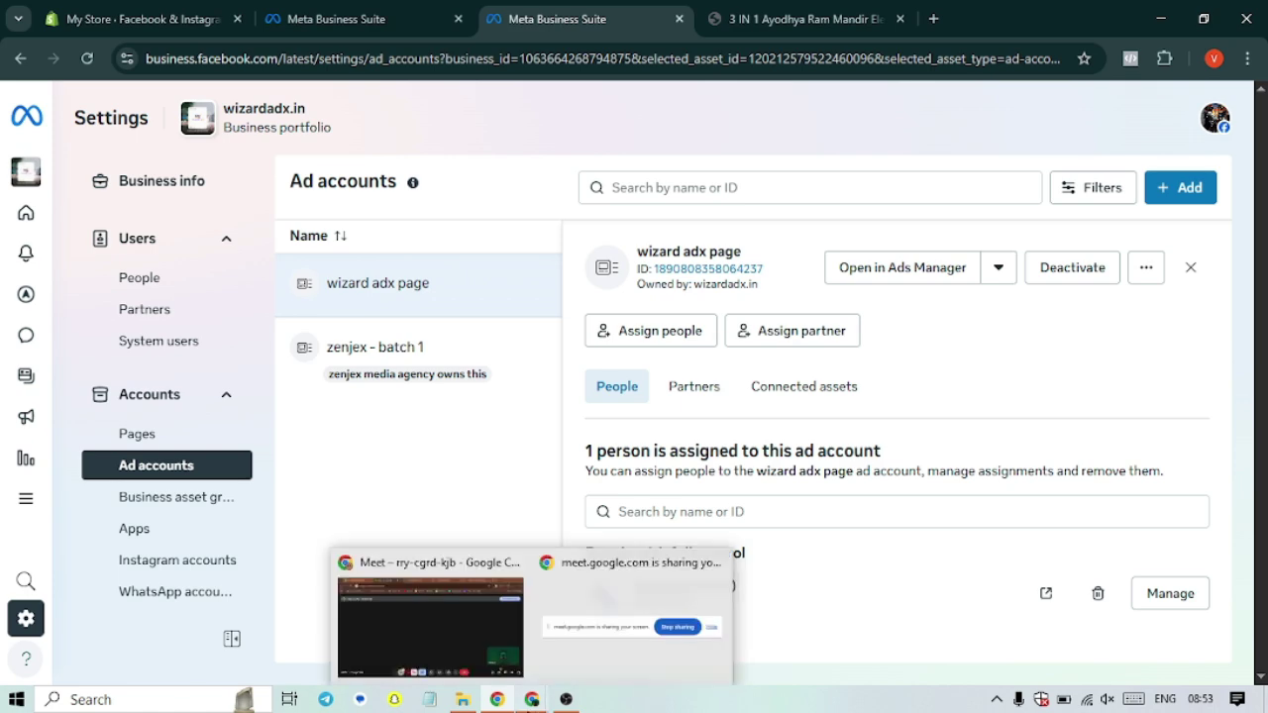
{"action": "left_click", "coordinate": [475, 654]}
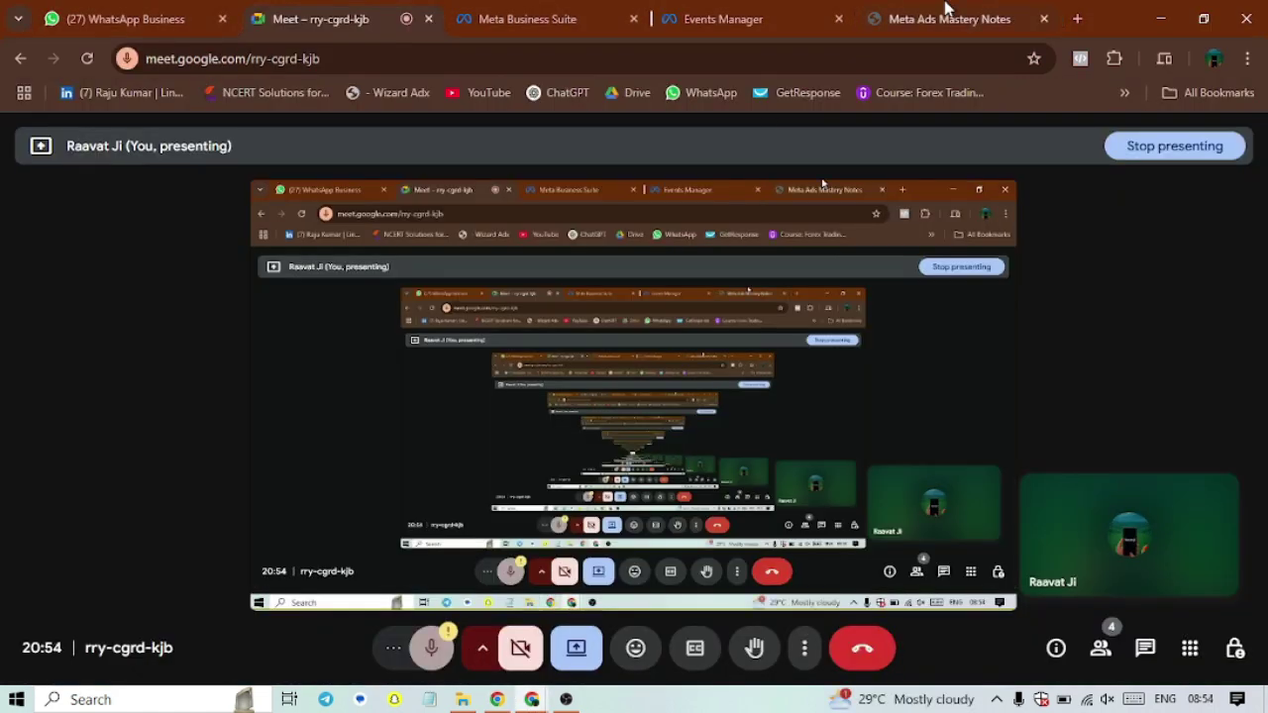
{"action": "left_click", "coordinate": [946, 11]}
{"action": "scroll", "coordinate": [559, 404], "scroll_direction": "down", "scroll_amount": 1}
{"action": "scroll", "coordinate": [475, 435], "scroll_direction": "up", "scroll_amount": 1}
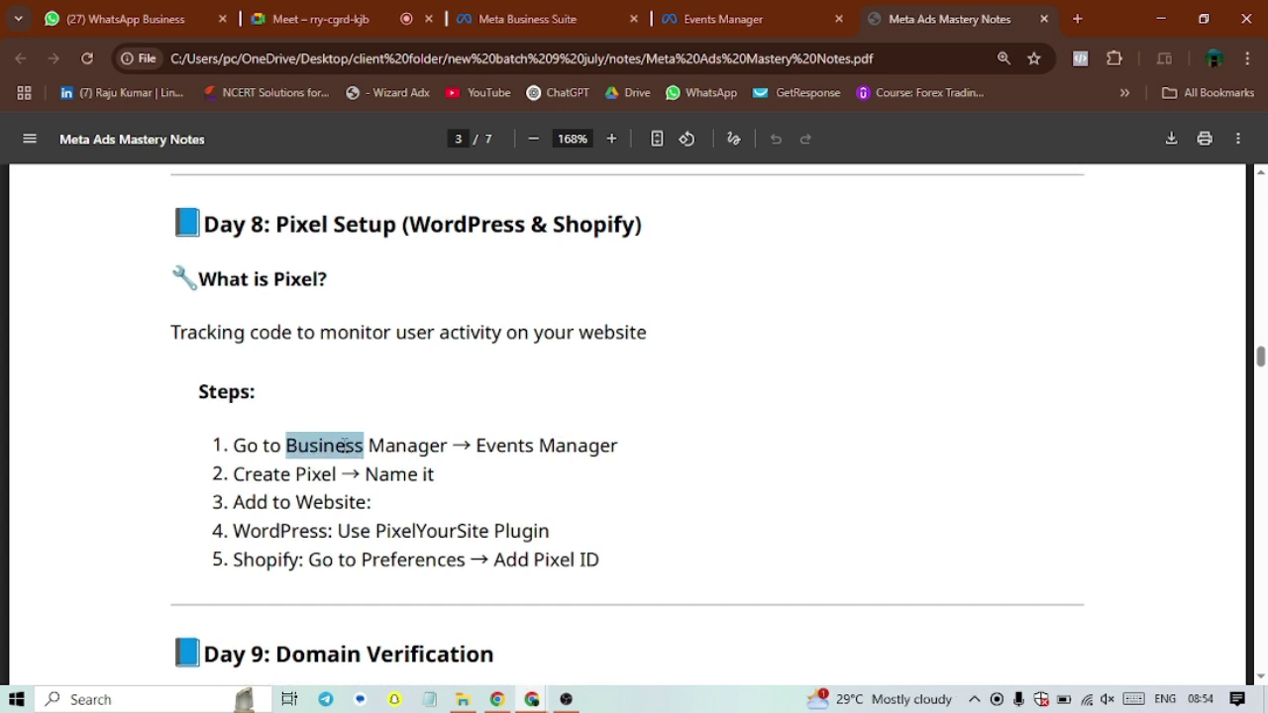
{"action": "triple_click", "coordinate": [344, 446]}
{"action": "left_click", "coordinate": [345, 446]}
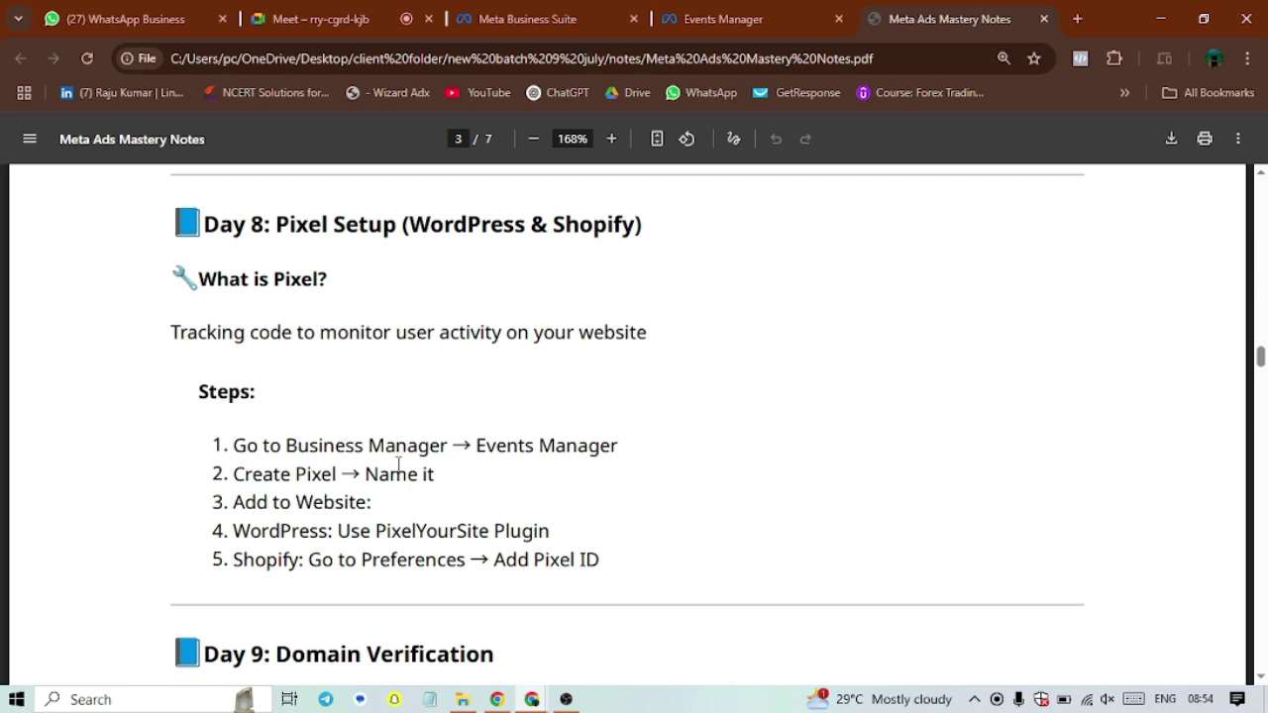
{"action": "triple_click", "coordinate": [327, 475]}
{"action": "left_click", "coordinate": [326, 475]}
{"action": "triple_click", "coordinate": [296, 498]}
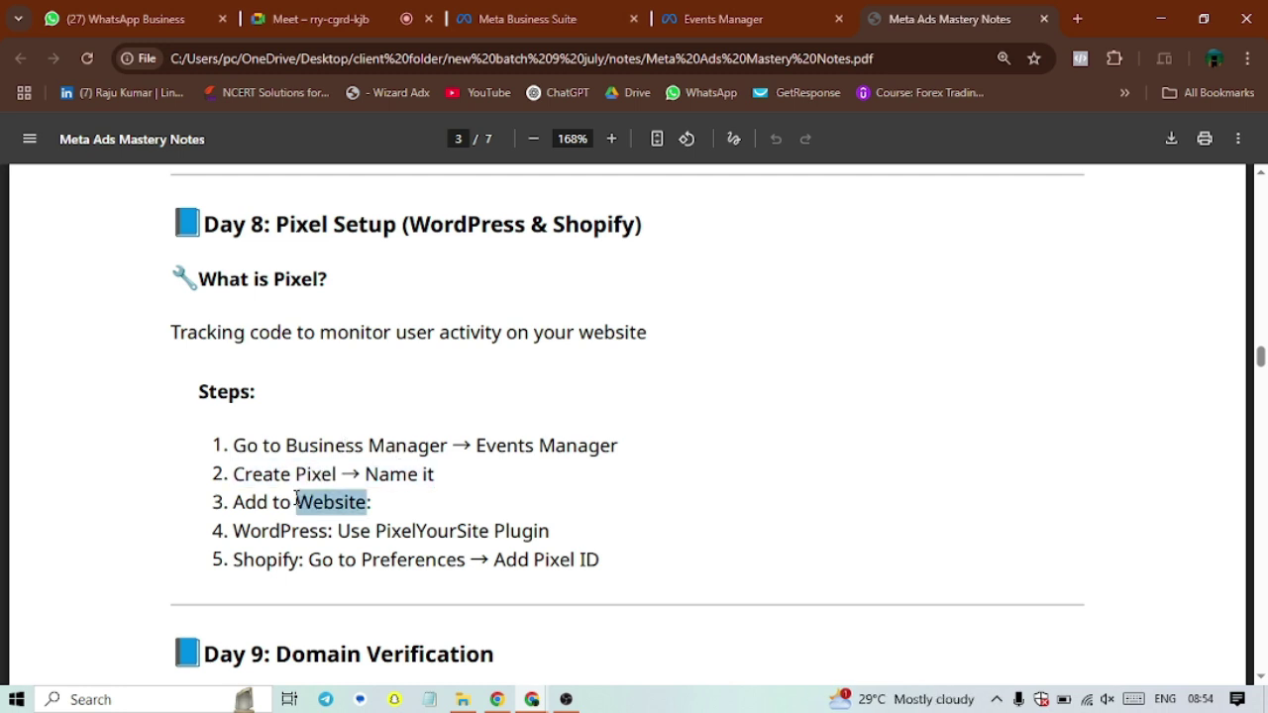
{"action": "left_click", "coordinate": [296, 499]}
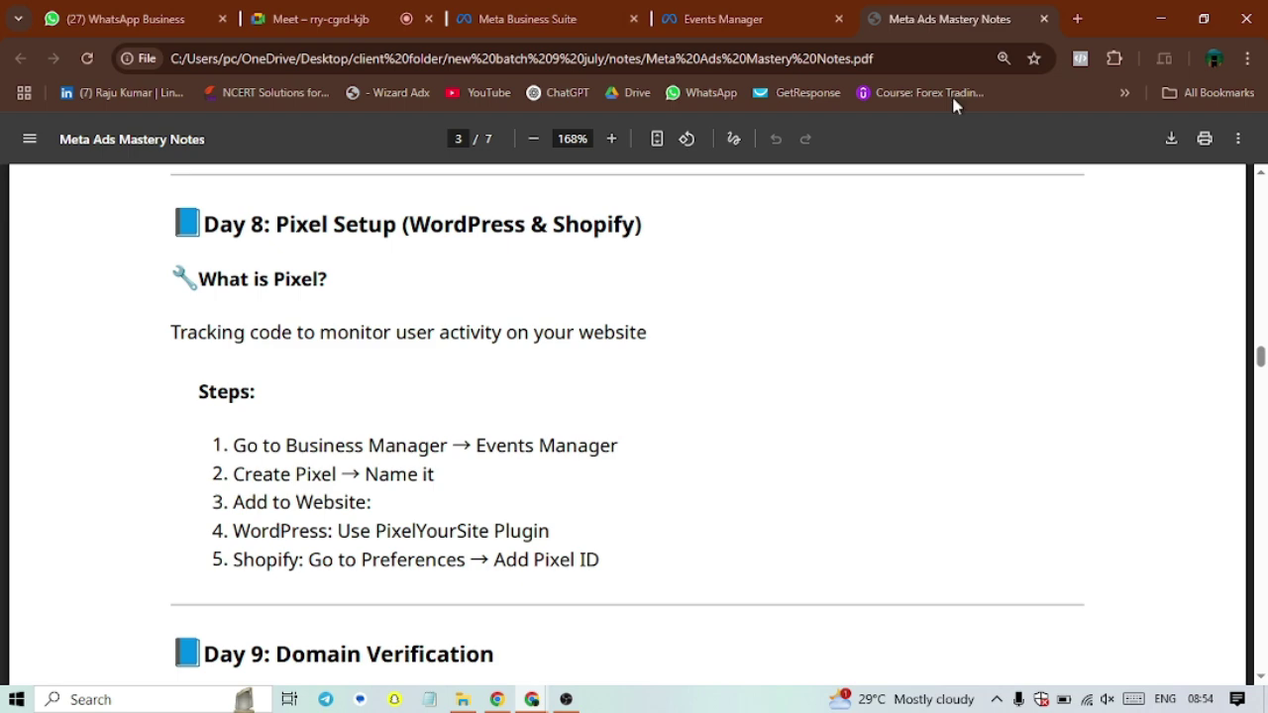
{"action": "left_click", "coordinate": [496, 699]}
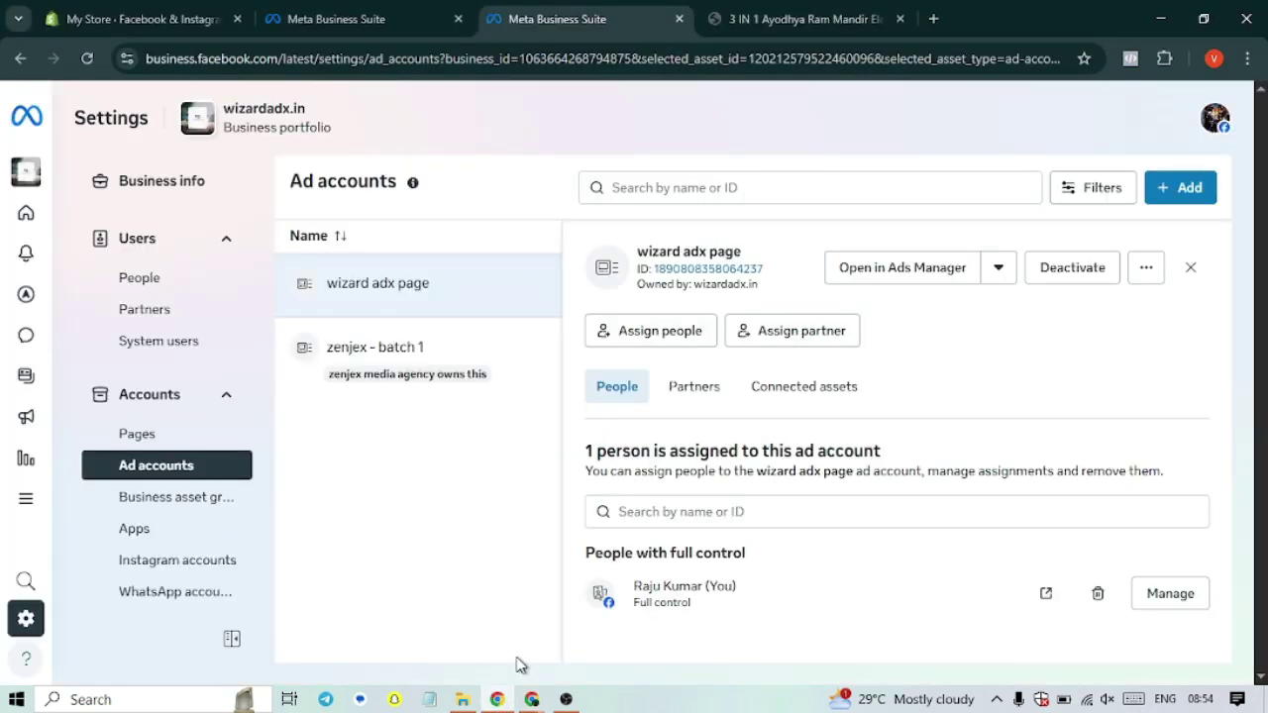
- Load the cPanel Login bookmark in a new tab and submit the saved credentials, which are rejected as invalid
{"action": "left_click", "coordinate": [933, 19]}
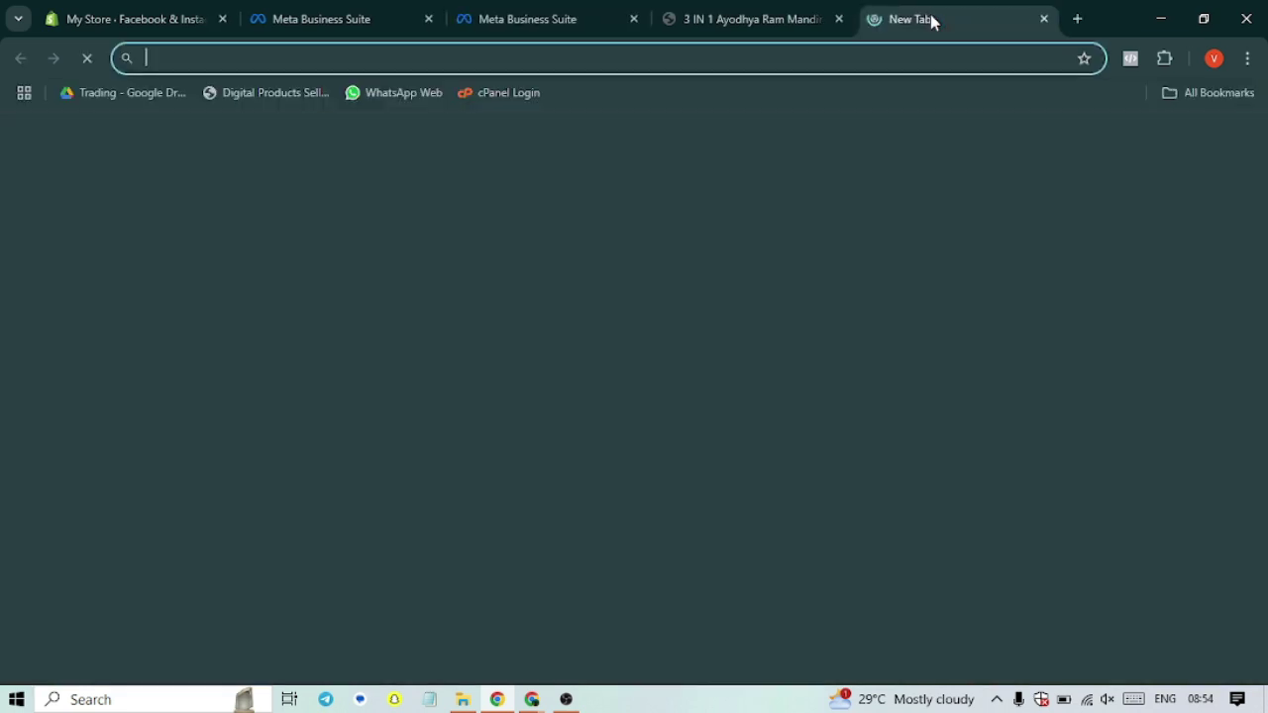
{"action": "left_click", "coordinate": [503, 93]}
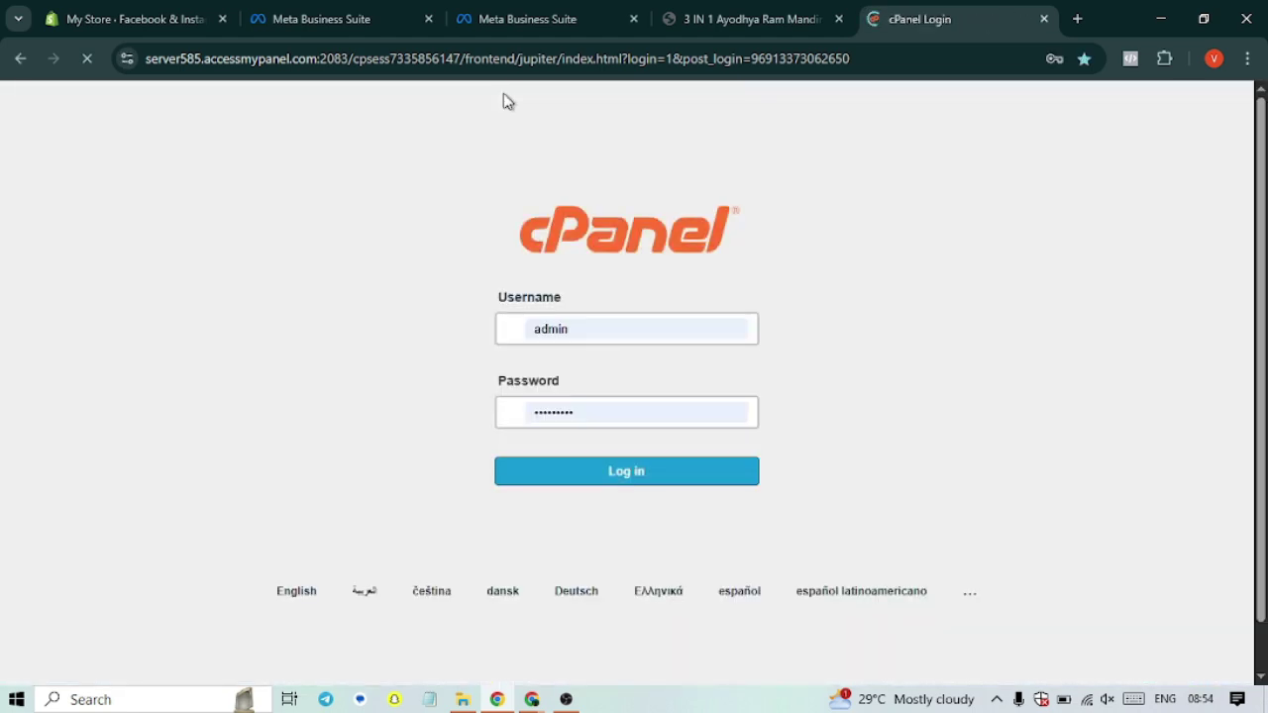
{"action": "left_click", "coordinate": [611, 484]}
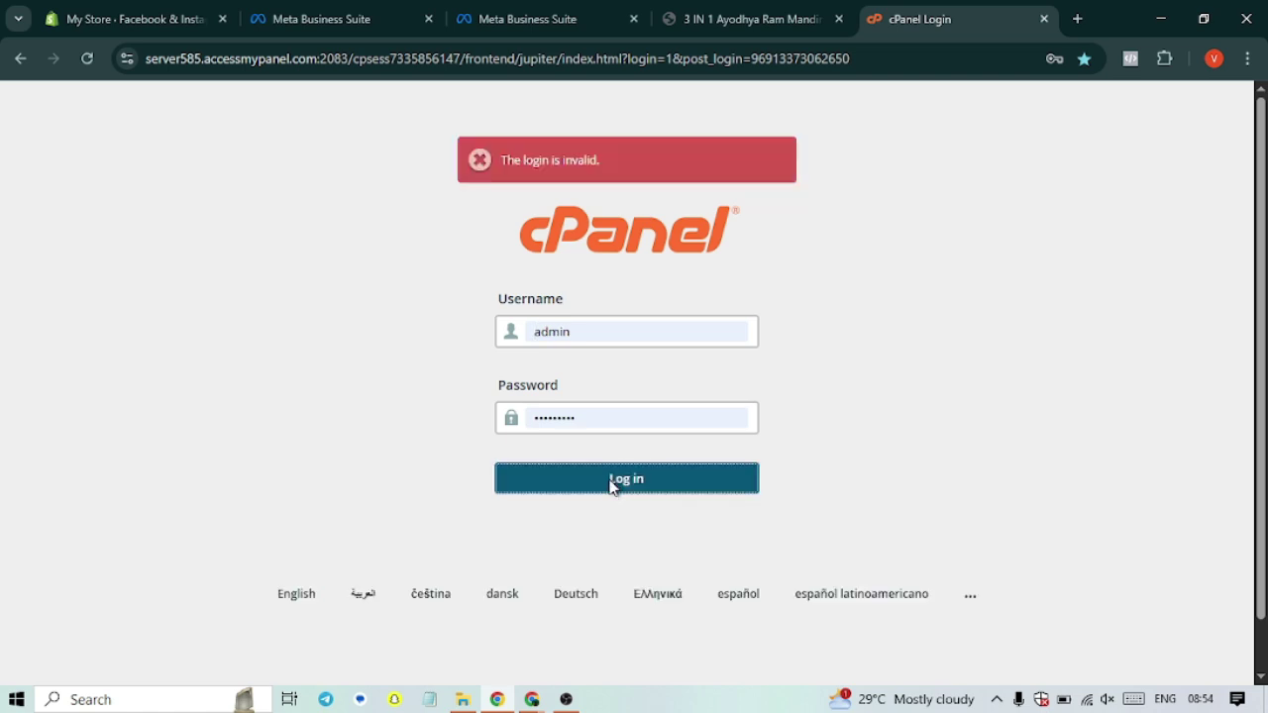
{"action": "double_click", "coordinate": [611, 481]}
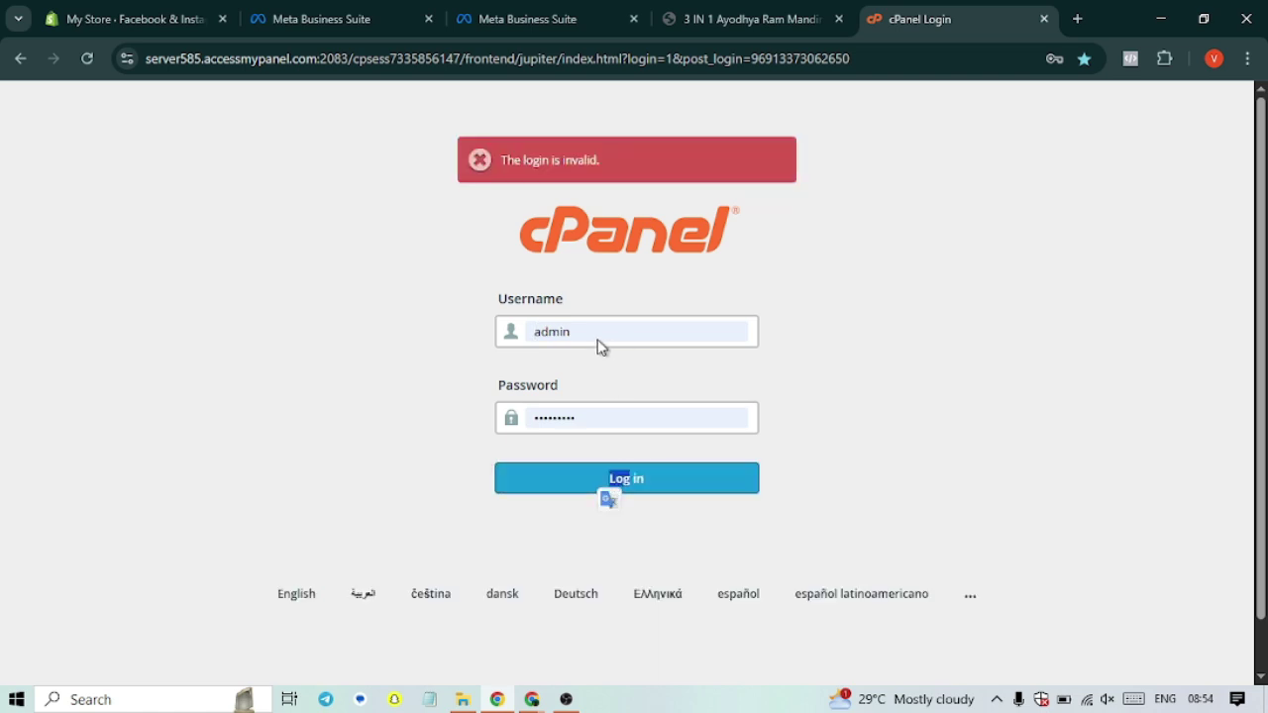
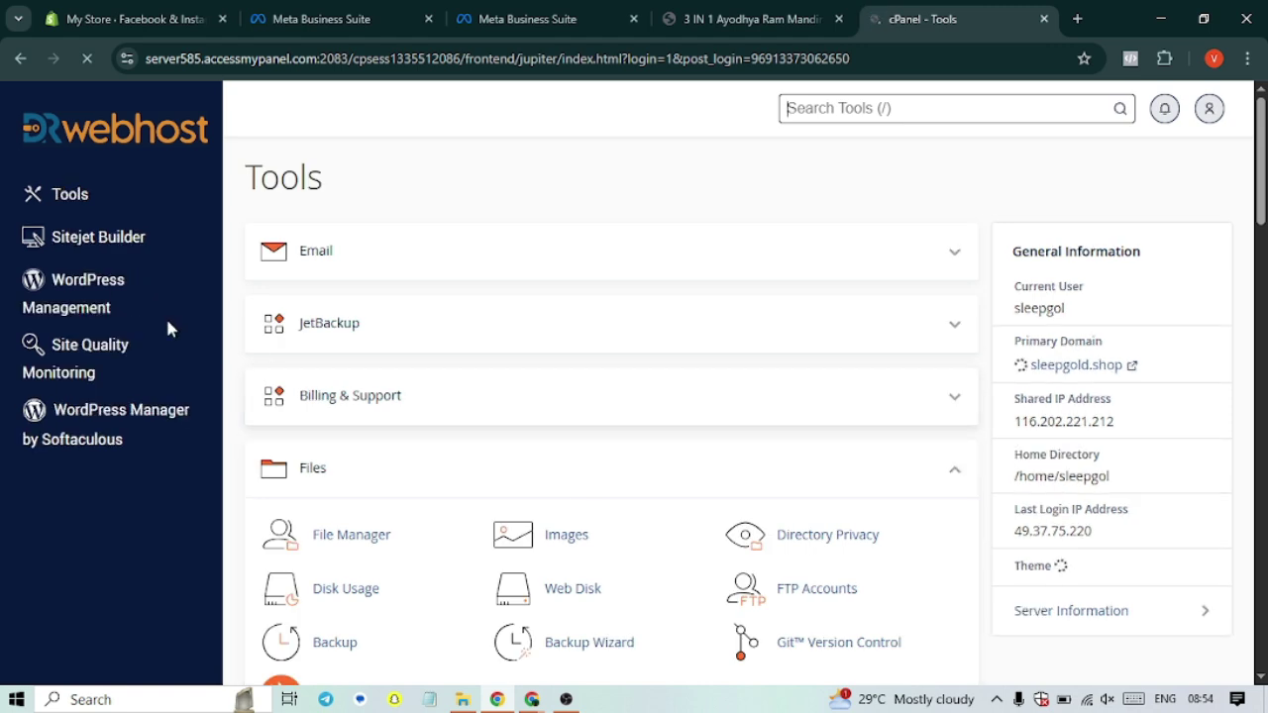
- Open cPanel's WordPress Management (WP Toolkit) page in a new tab and switch to it
{"action": "right_click", "coordinate": [99, 281]}
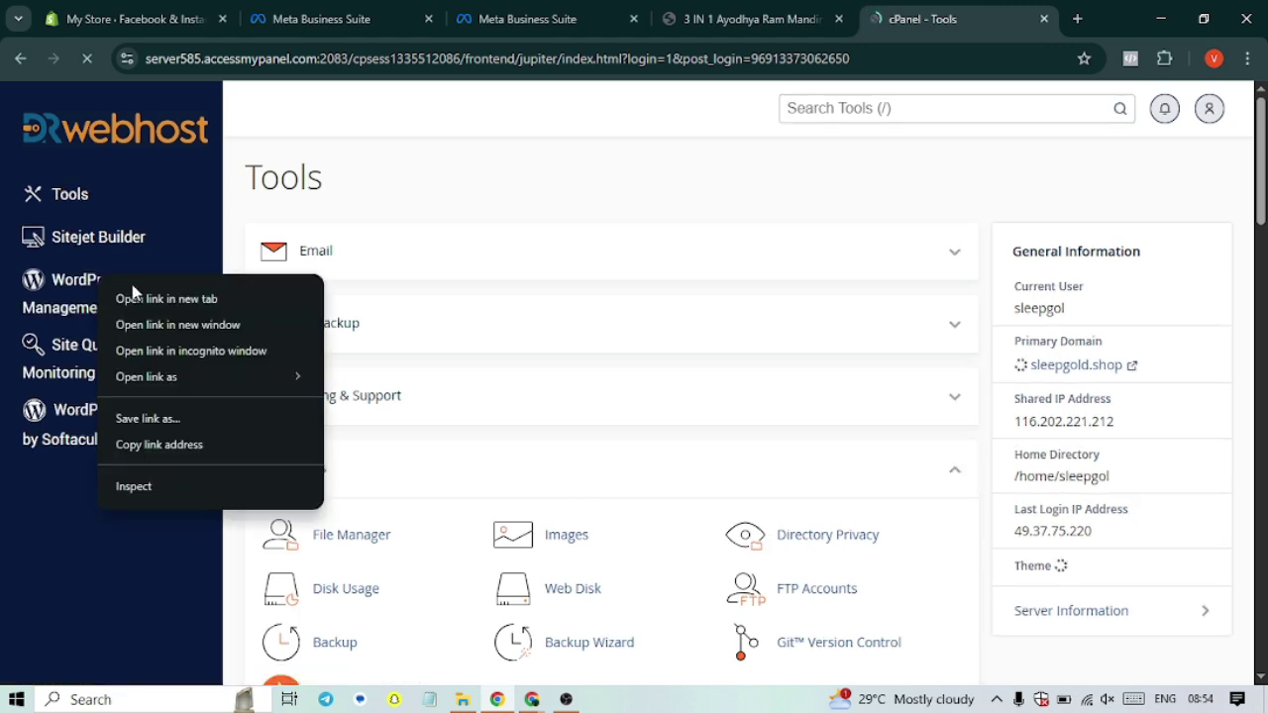
{"action": "left_click", "coordinate": [169, 297]}
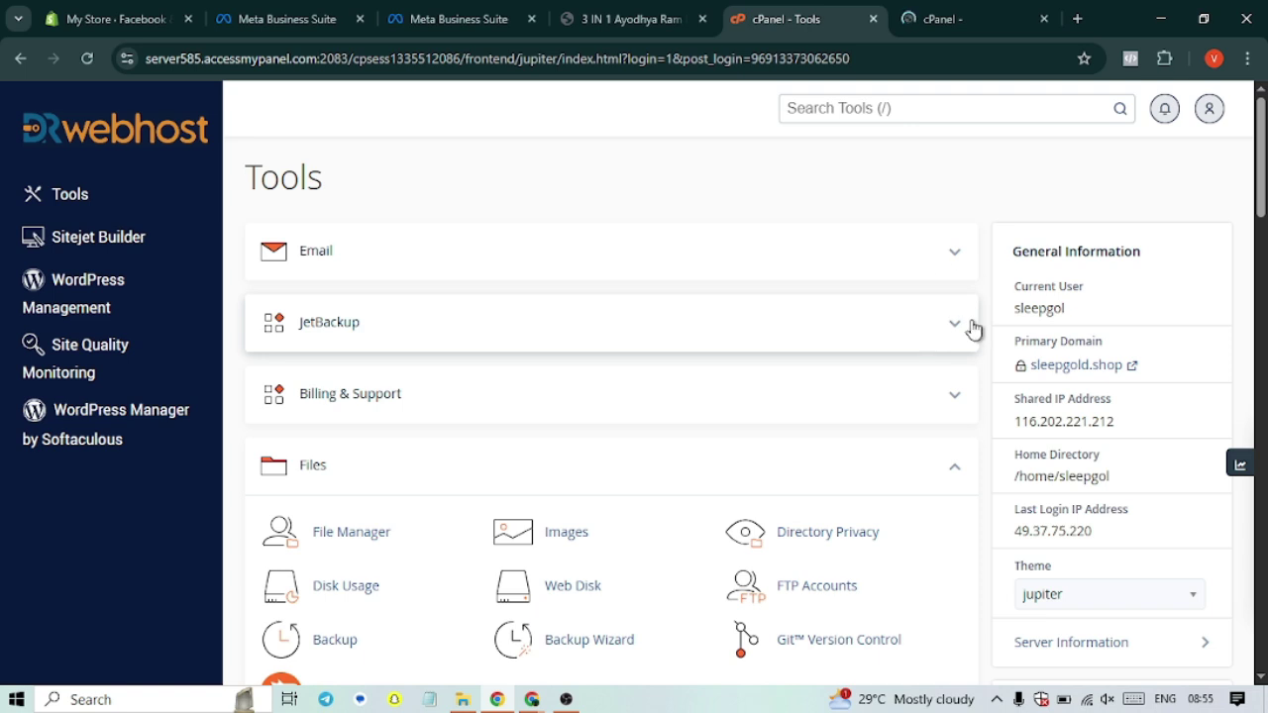
{"action": "left_click", "coordinate": [941, 12]}
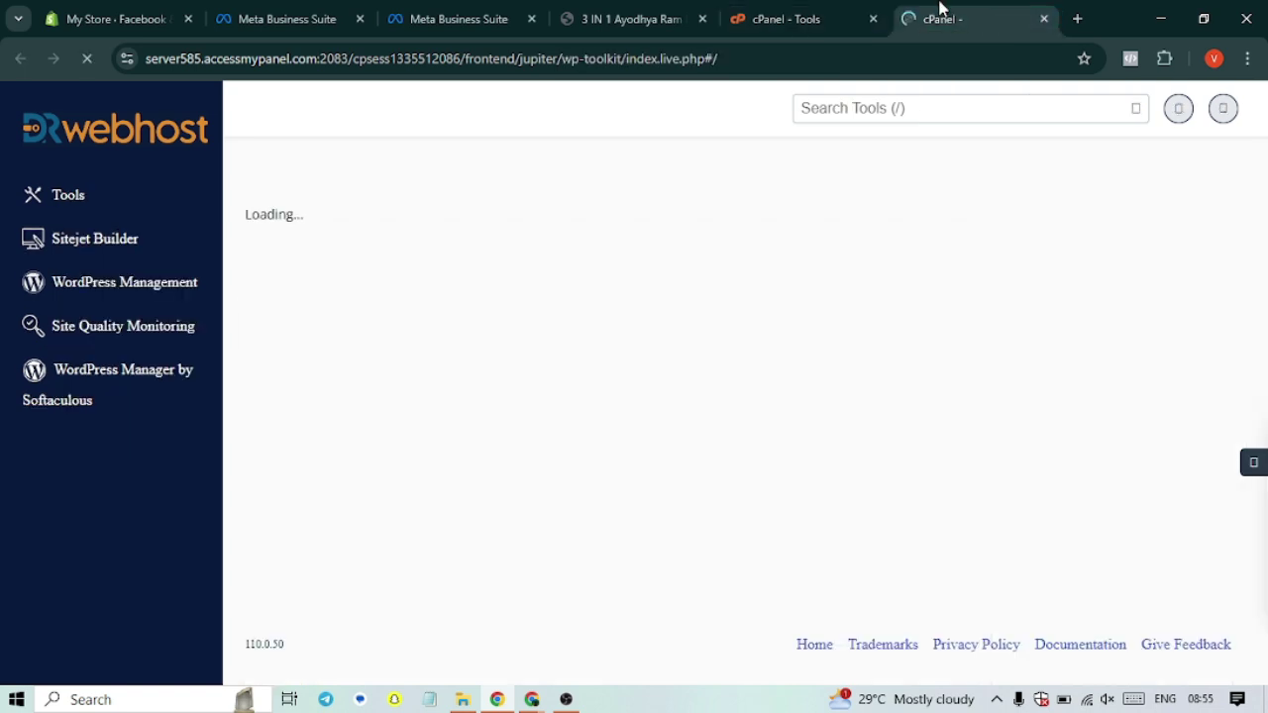
- Close the cPanel - Tools tab and open pestweb.sleepgold.shop from the WP Toolkit list in a new tab
{"action": "left_click", "coordinate": [876, 20]}
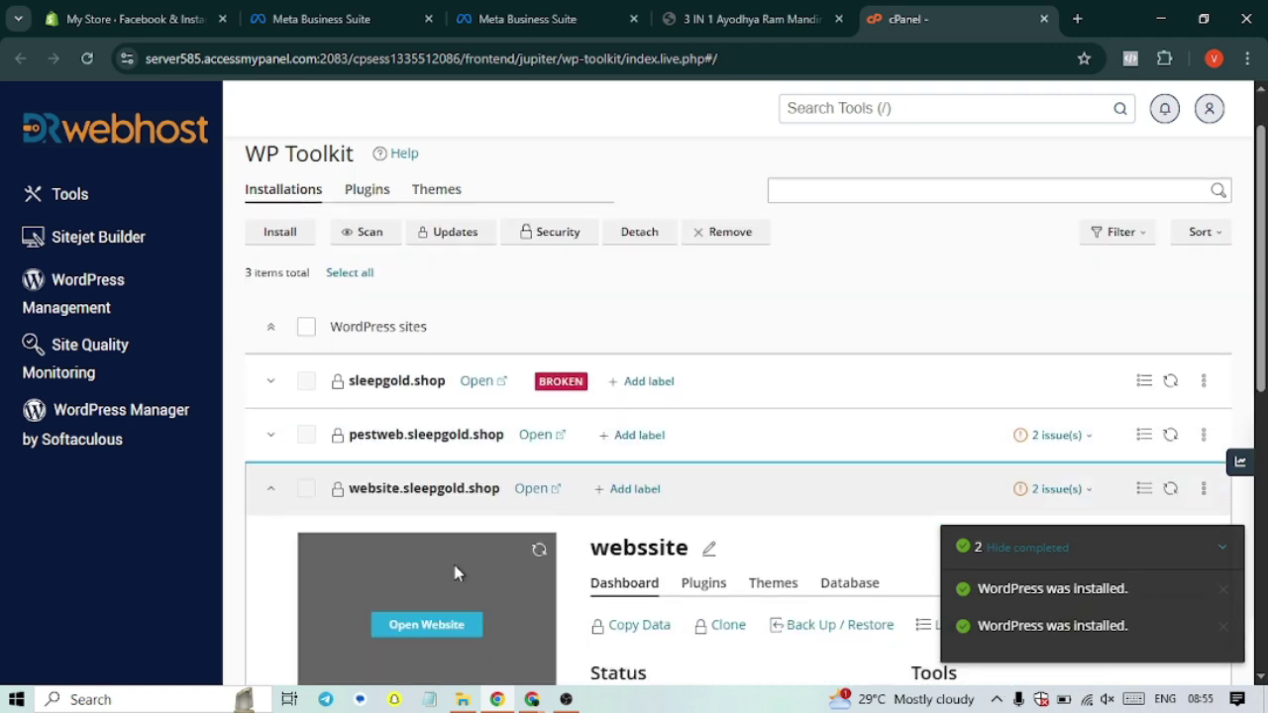
{"action": "scroll", "coordinate": [456, 573], "scroll_direction": "down", "scroll_amount": 2}
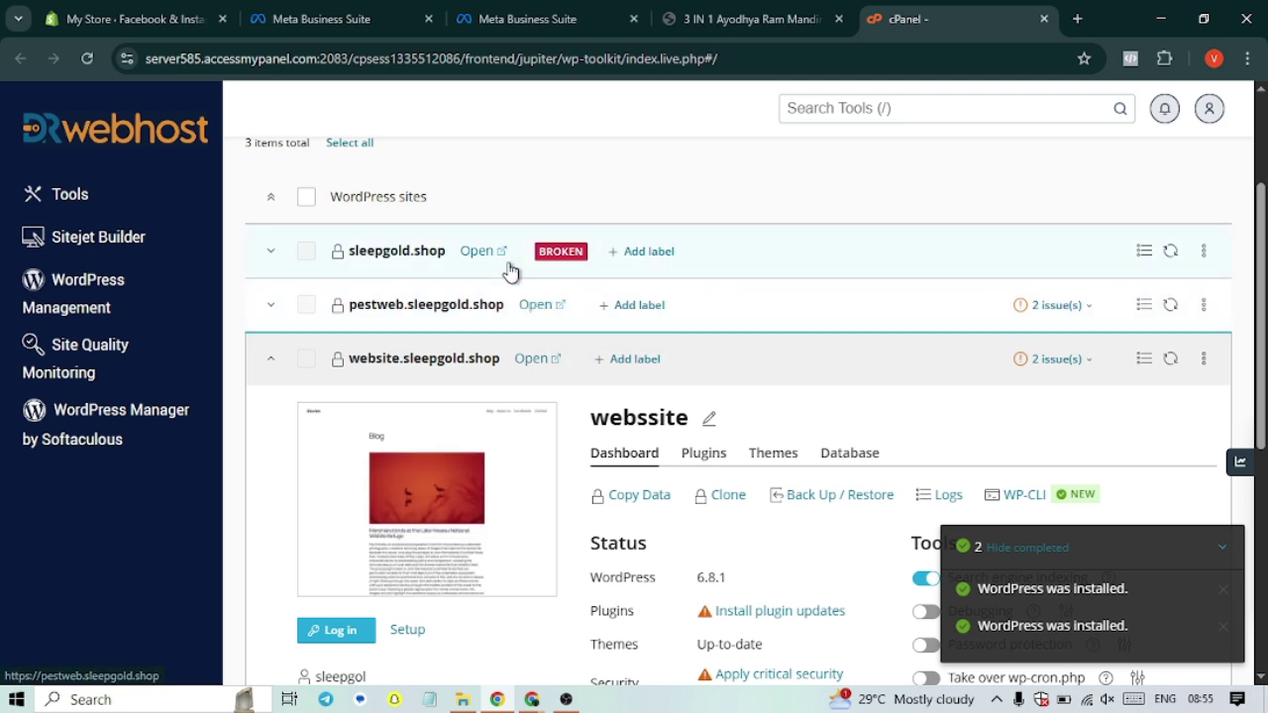
{"action": "right_click", "coordinate": [540, 313]}
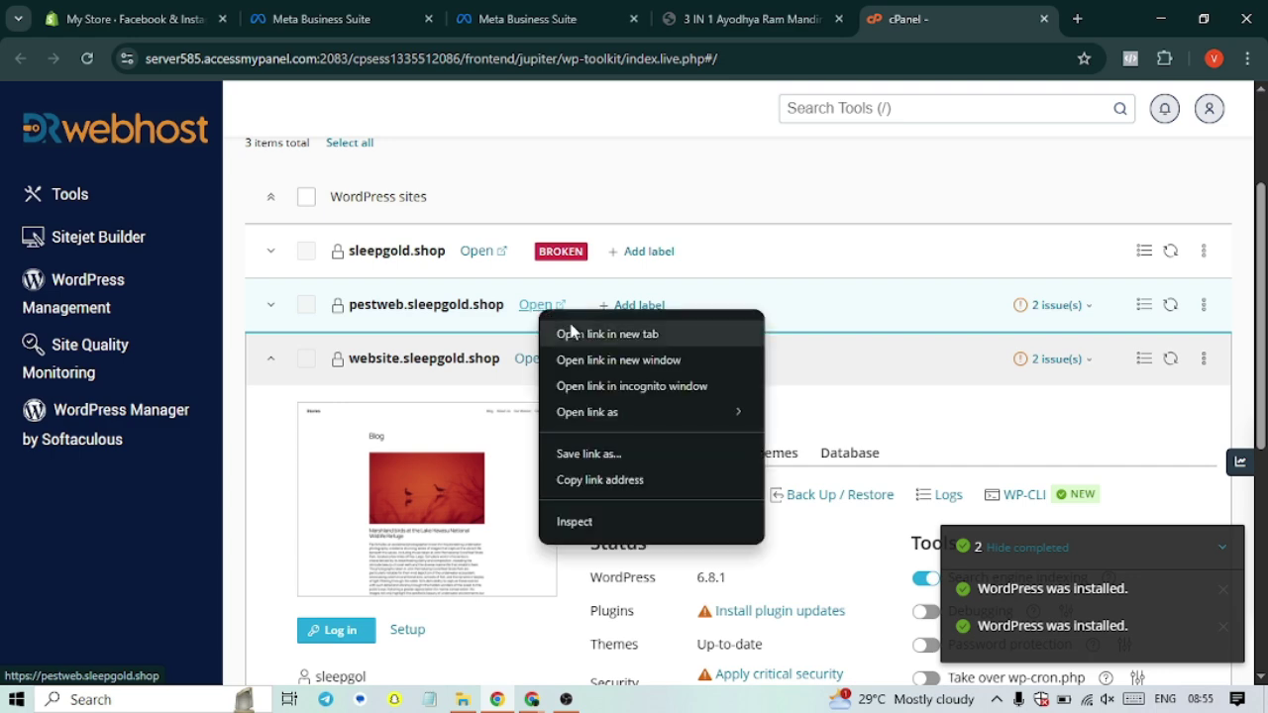
{"action": "left_click", "coordinate": [571, 334]}
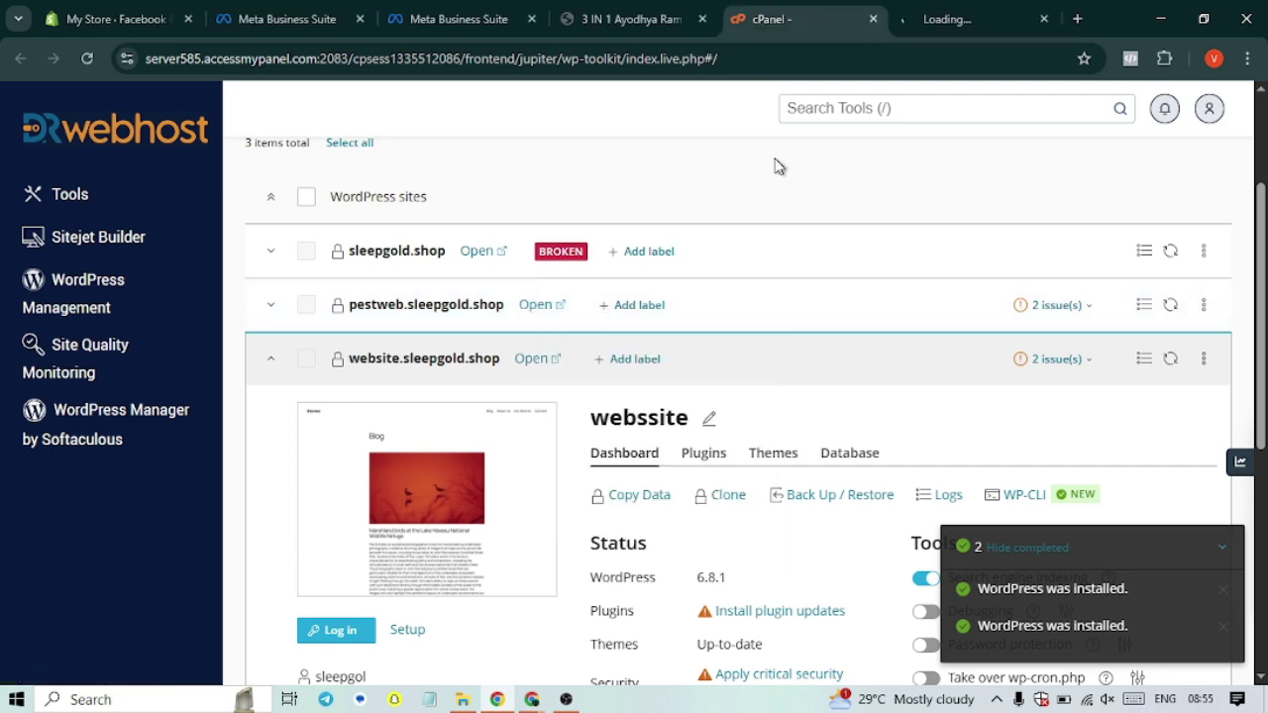
{"action": "scroll", "coordinate": [472, 483], "scroll_direction": "down", "scroll_amount": 3}
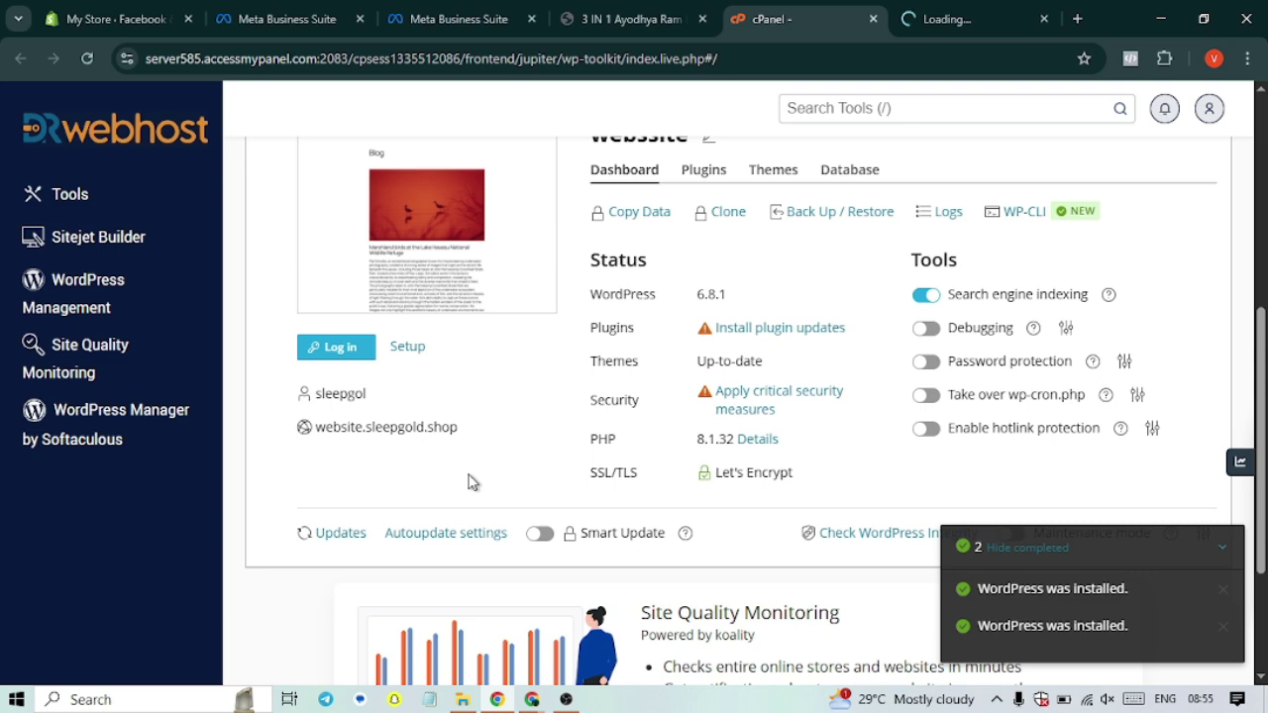
{"action": "scroll", "coordinate": [472, 482], "scroll_direction": "down", "scroll_amount": 2}
{"action": "scroll", "coordinate": [729, 283], "scroll_direction": "up", "scroll_amount": 5}
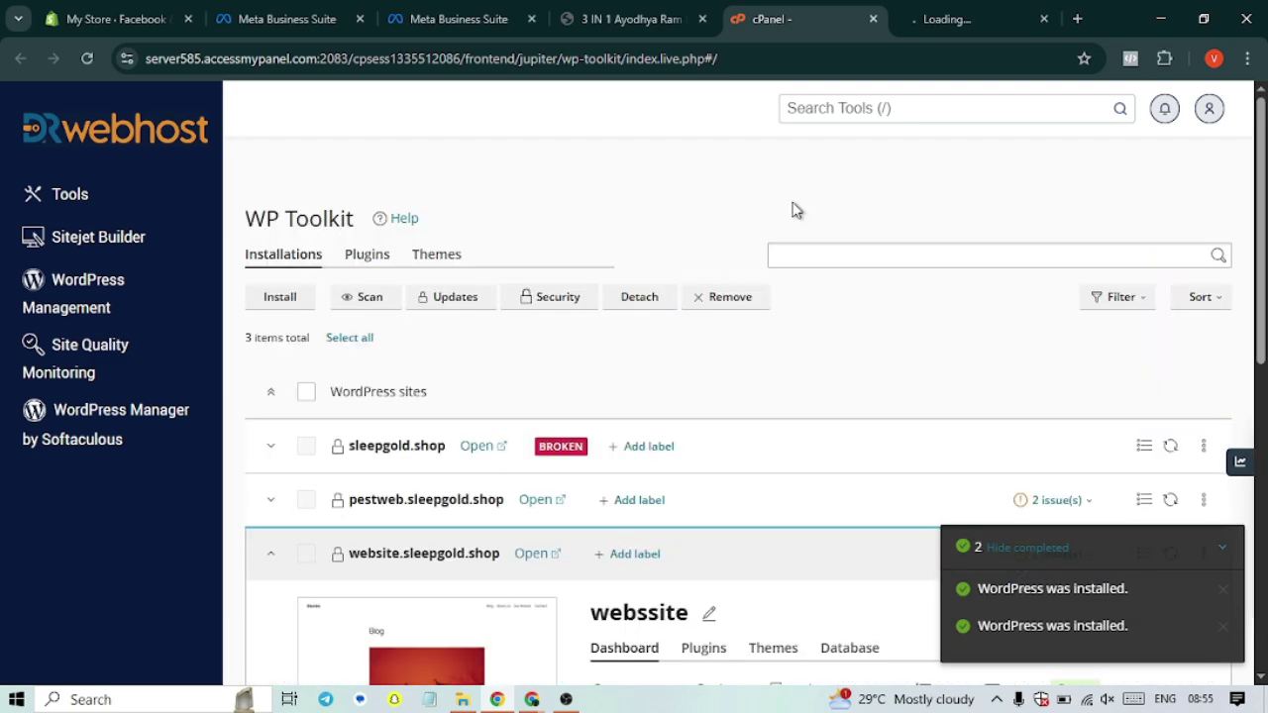
- In the pestweb tab, load the site's /wp-admin address to reach the WordPress login page
{"action": "left_click", "coordinate": [990, 10]}
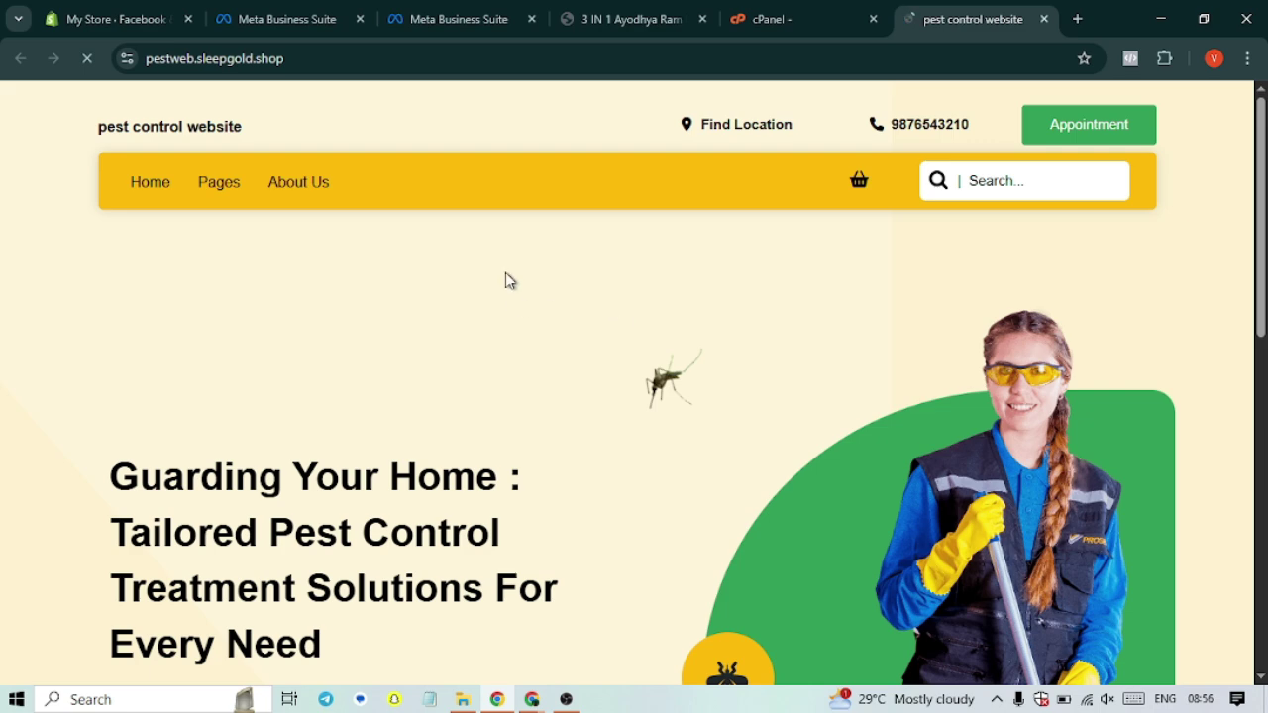
{"action": "left_click", "coordinate": [410, 68]}
{"action": "key", "text": "Return"}
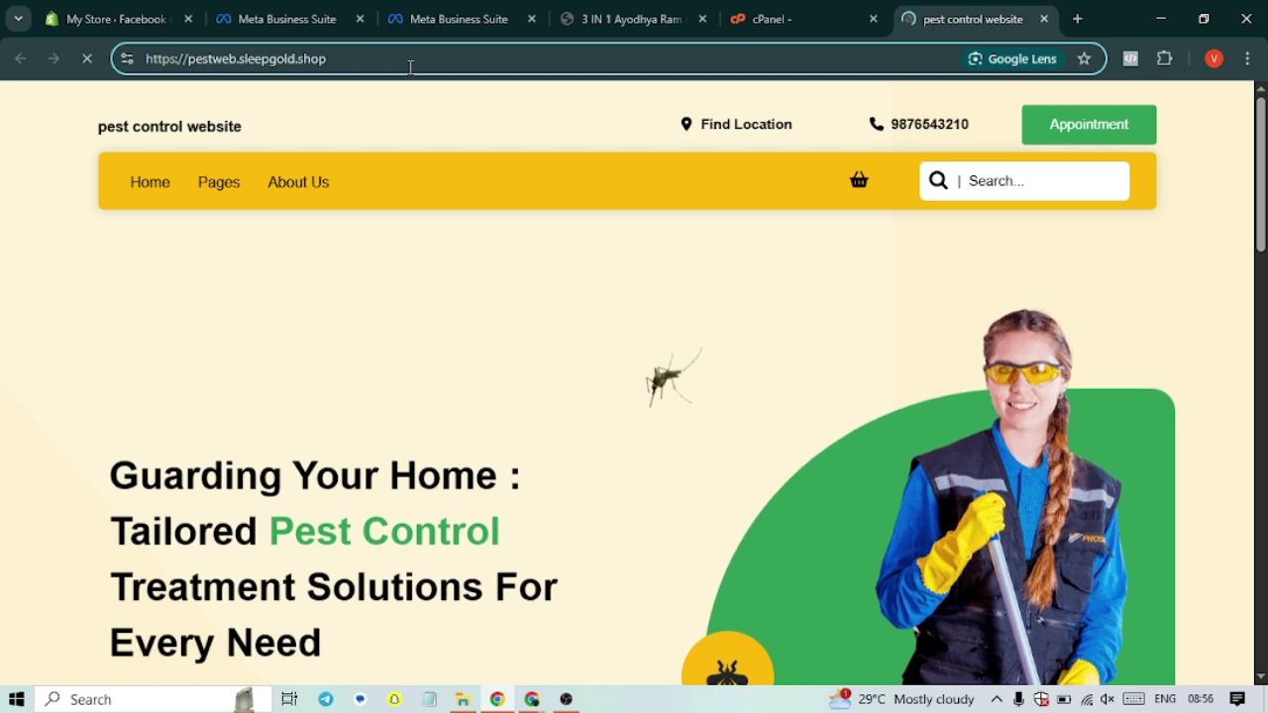
{"action": "key", "text": "BackSpace"}
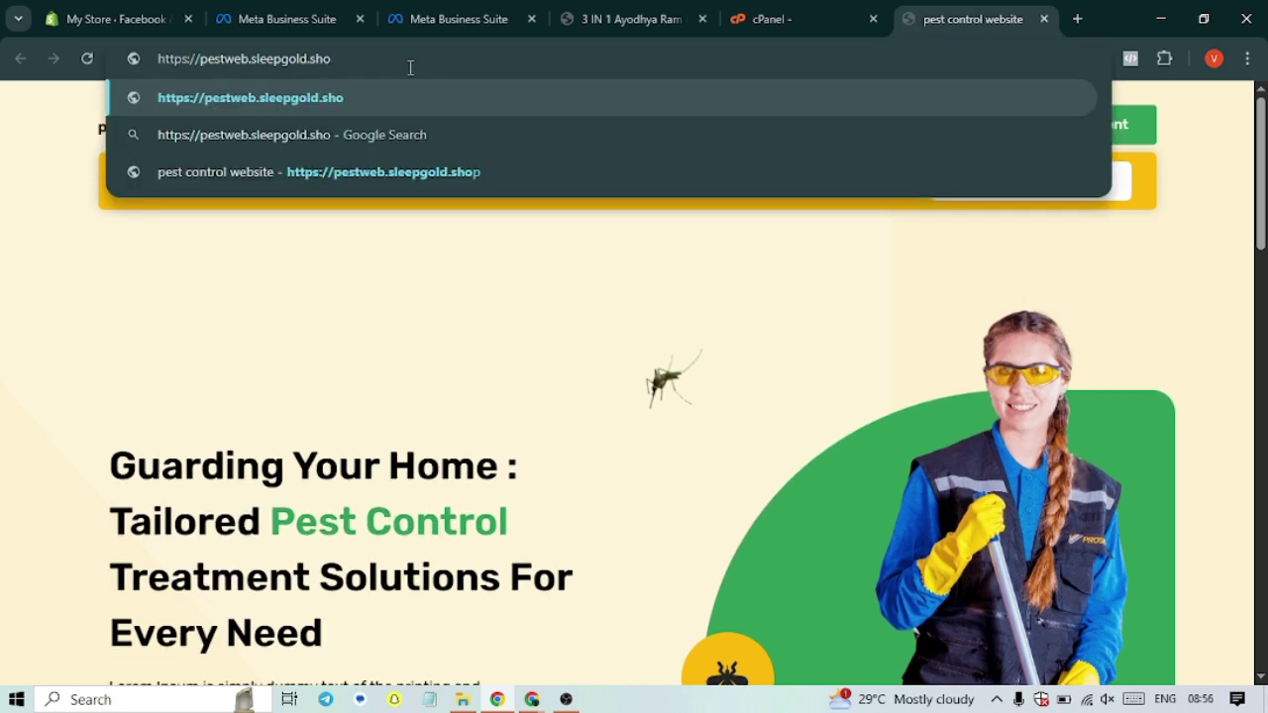
{"action": "type", "text": "p/w"}
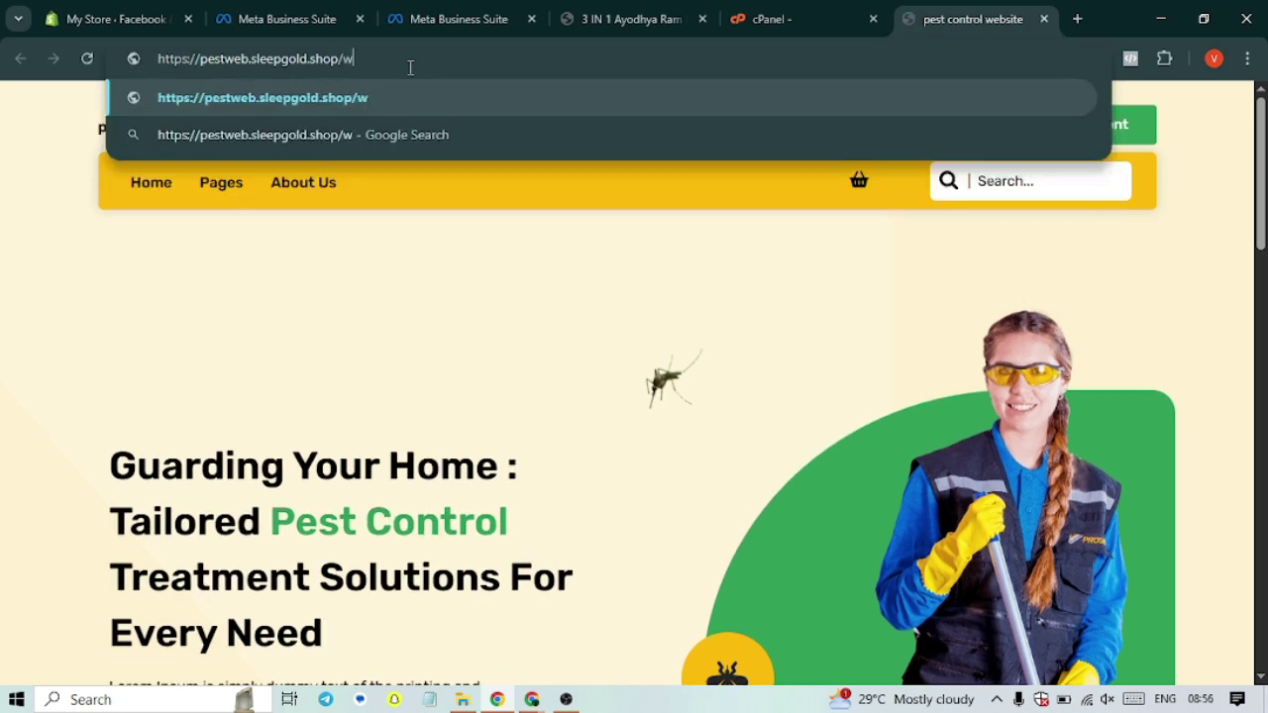
{"action": "type", "text": "p-ad"}
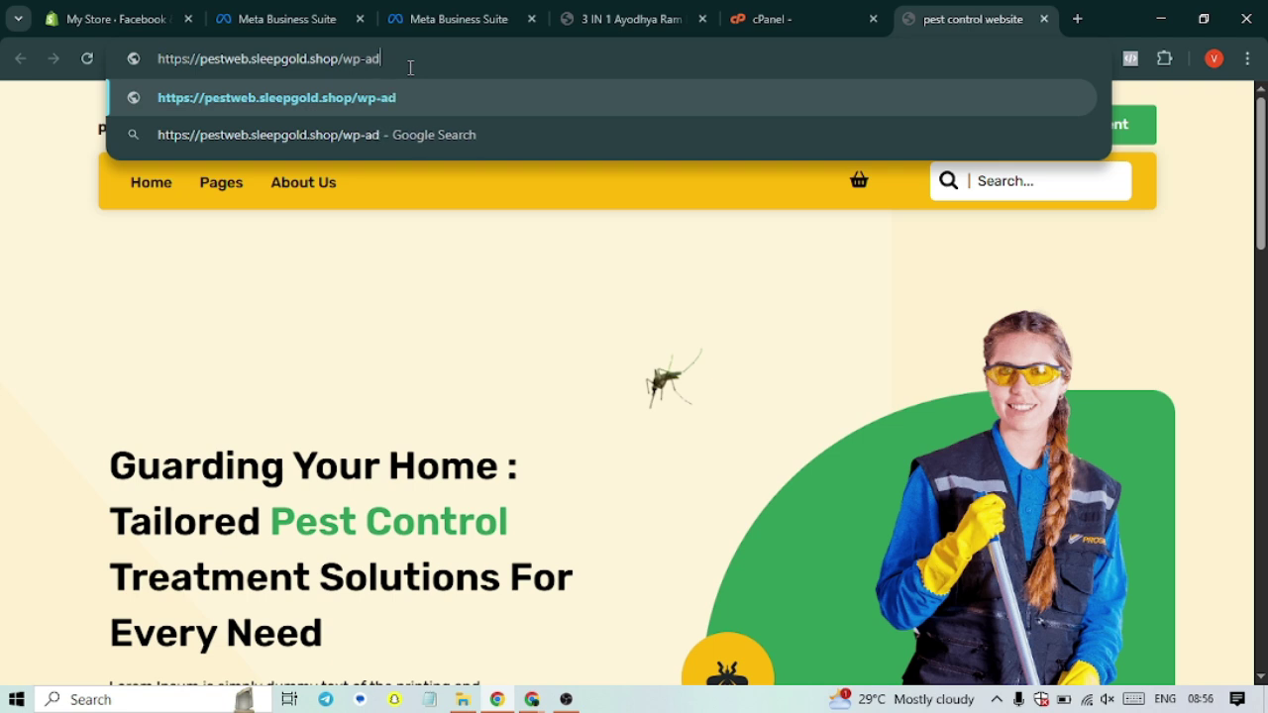
{"action": "type", "text": "min"}
{"action": "key", "text": "Return"}
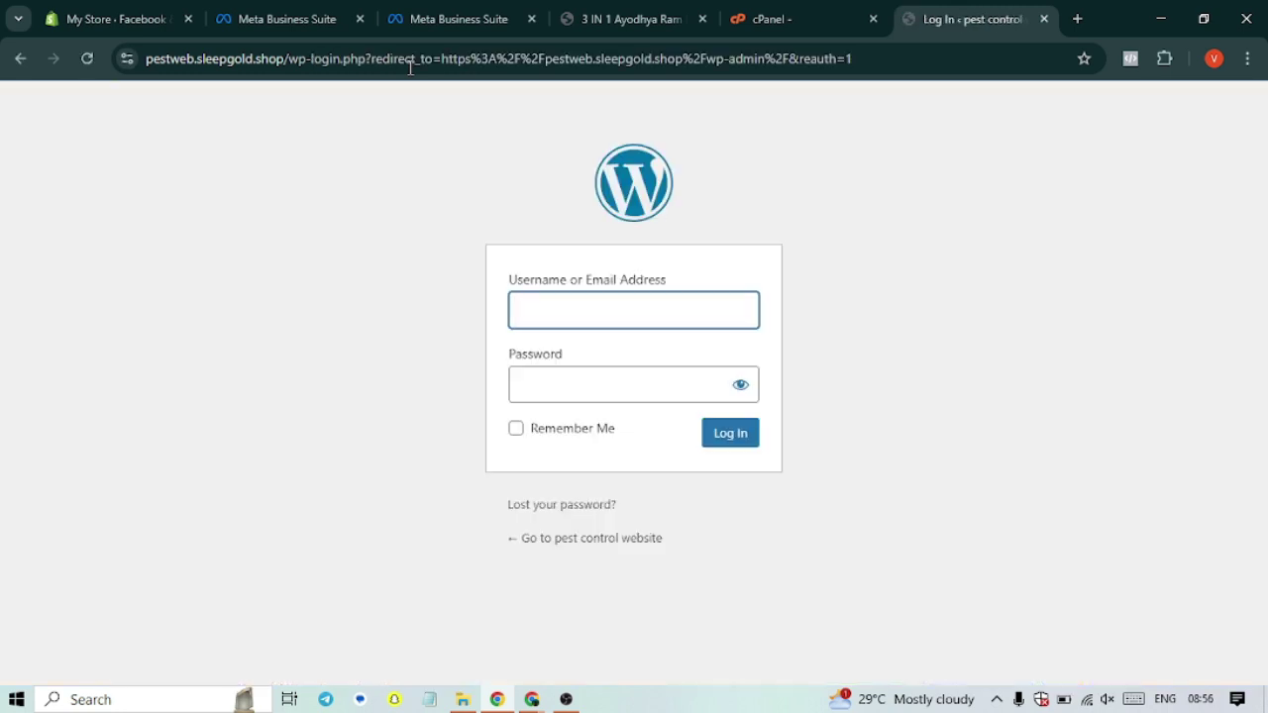
- Log in with the saved admin username and the account password; WordPress reports an incorrect password
{"action": "left_click", "coordinate": [585, 309]}
{"action": "left_click", "coordinate": [597, 388]}
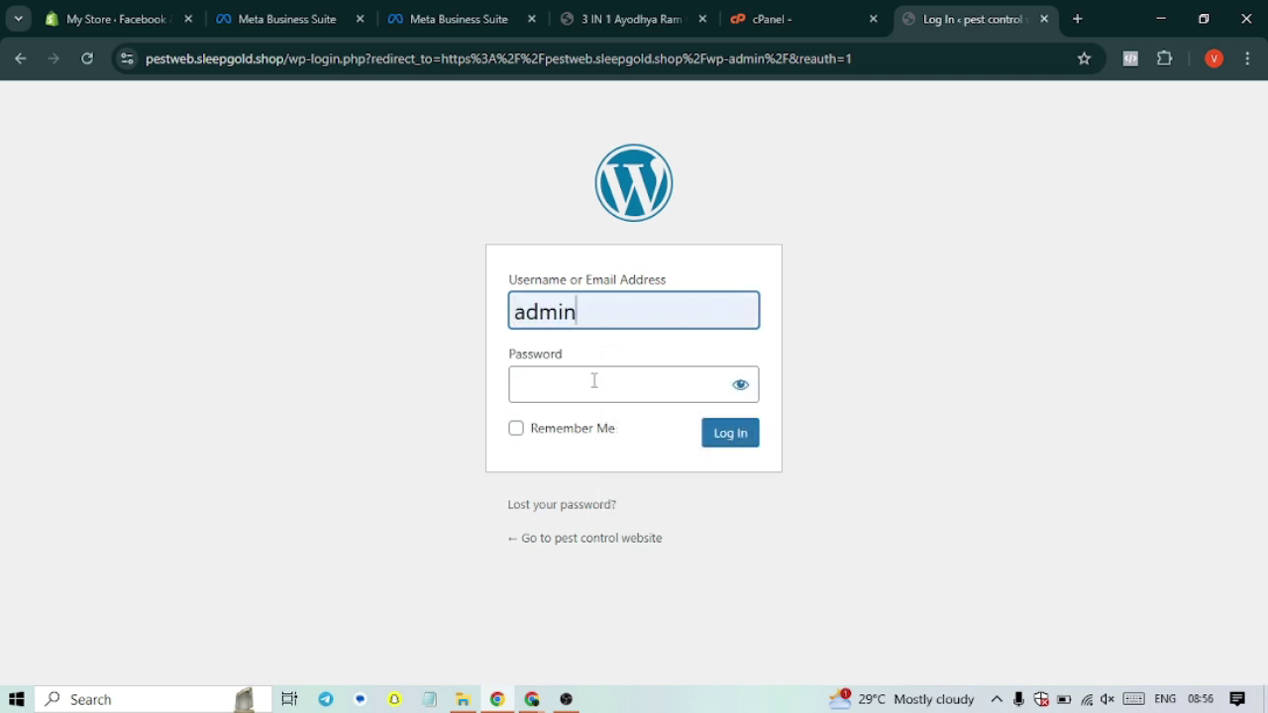
{"action": "left_click", "coordinate": [594, 380]}
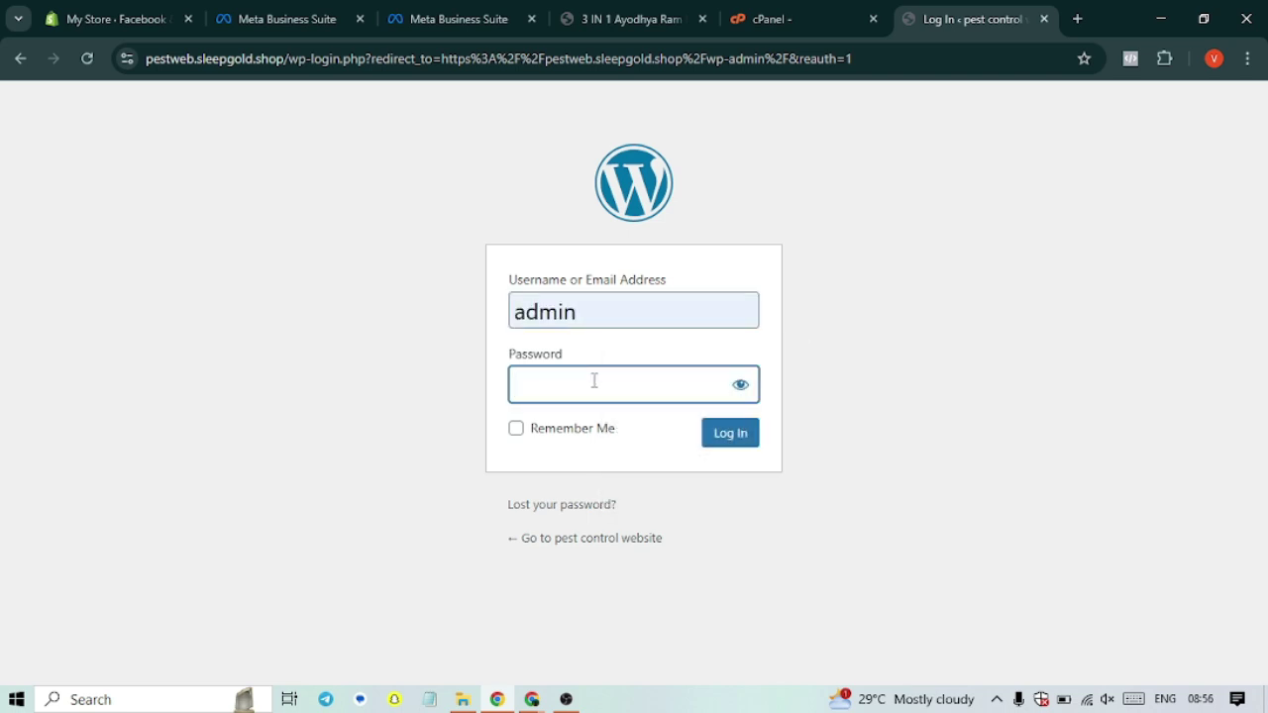
{"action": "type", "text": "•••••••••"}
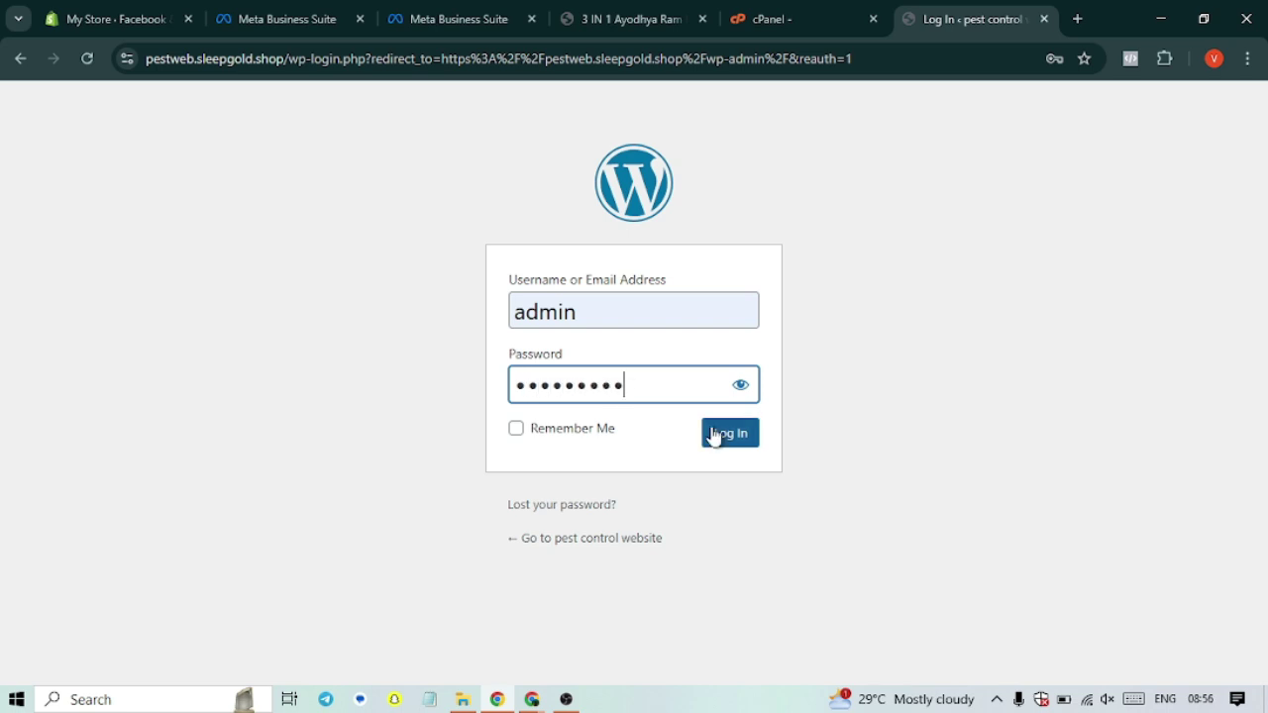
{"action": "left_click", "coordinate": [713, 434]}
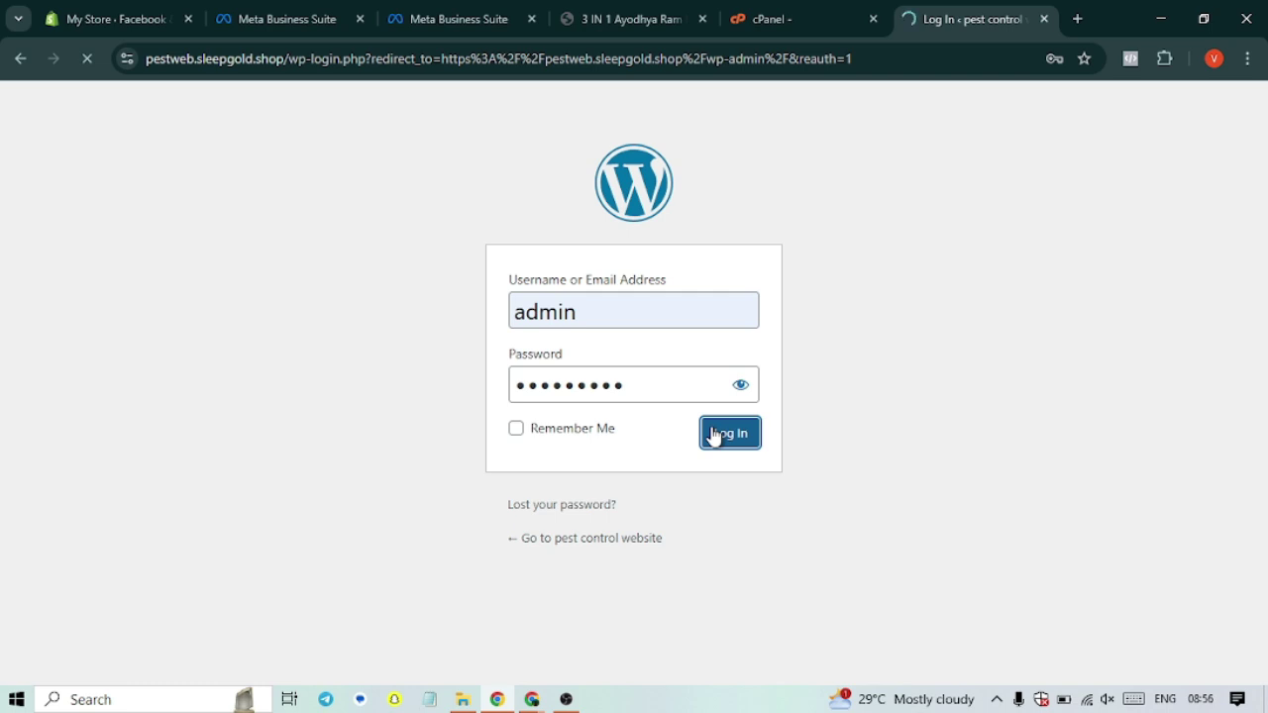
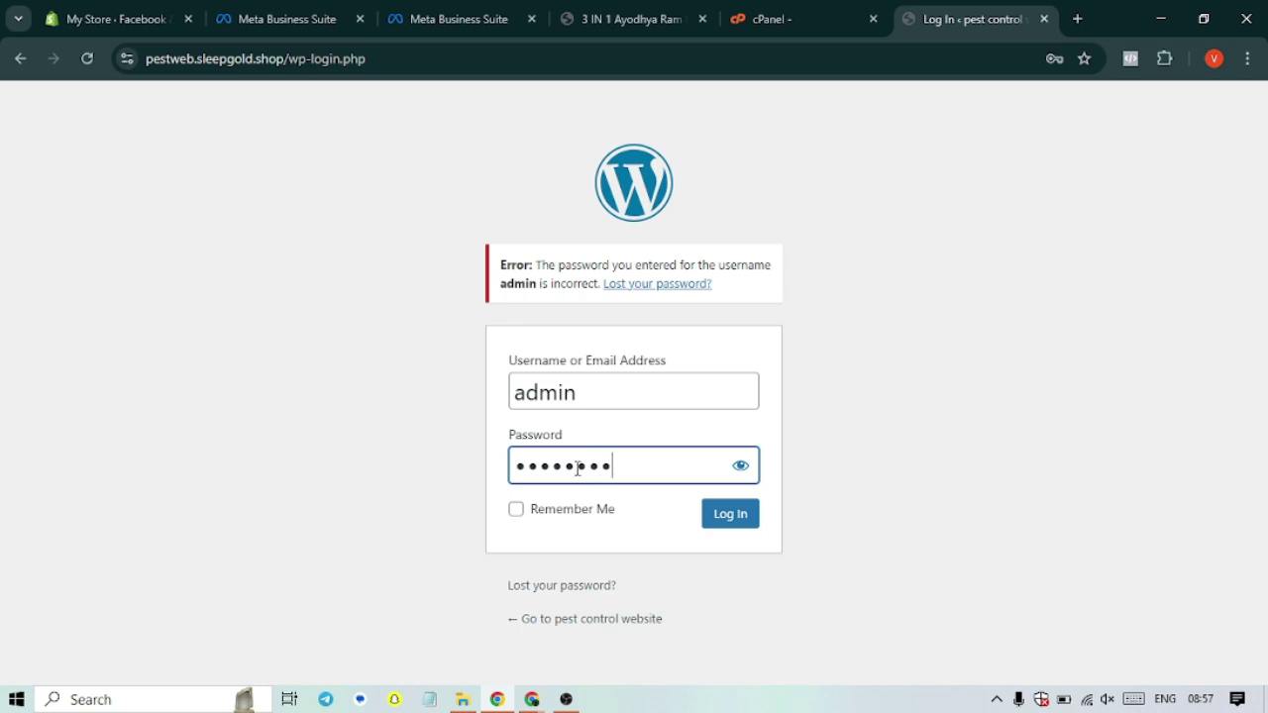
- Reveal the entered password on the WordPress login form to check it for typos
{"action": "left_click", "coordinate": [741, 466]}
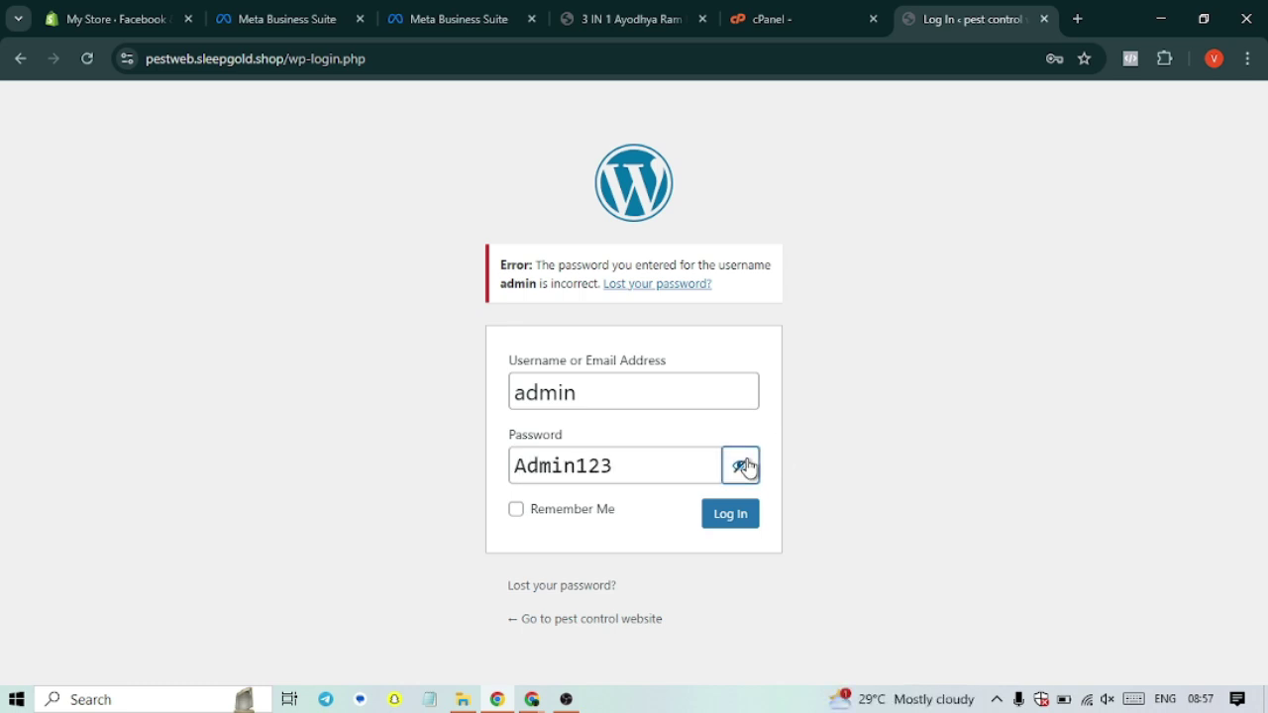
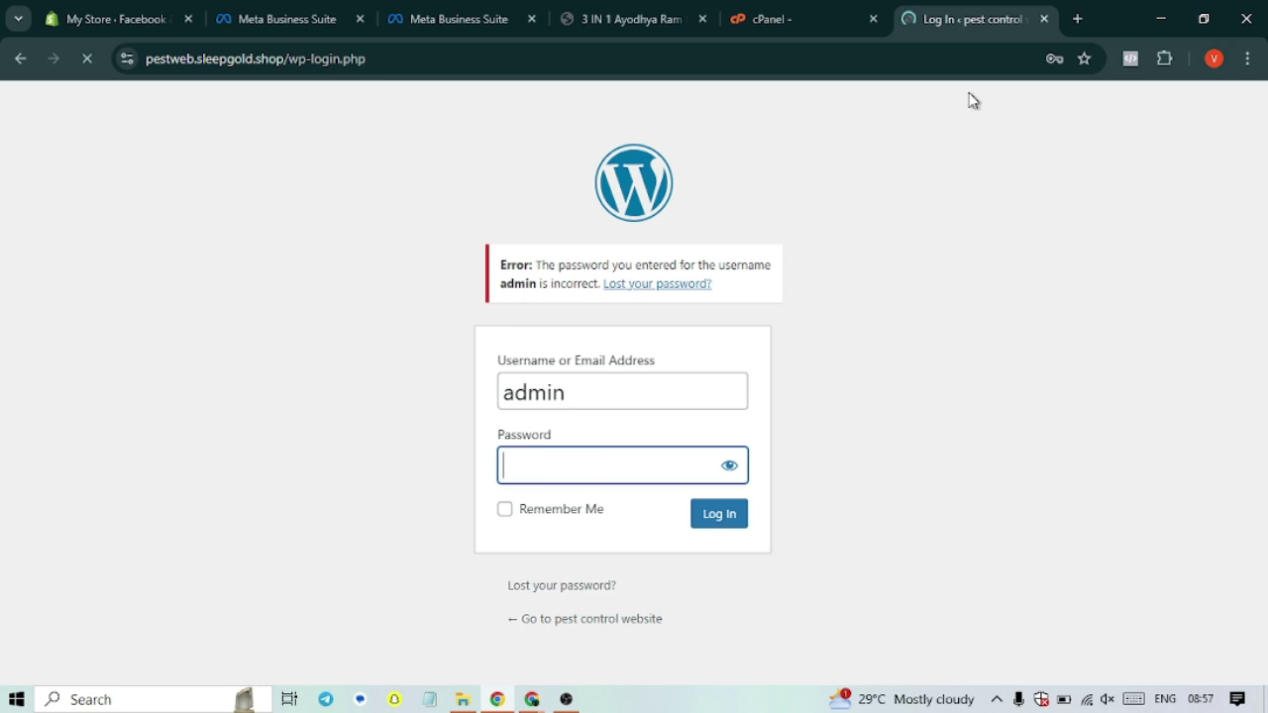
- Close the pest control site's login tab and start a fresh browser tab
{"action": "left_click", "coordinate": [1043, 18]}
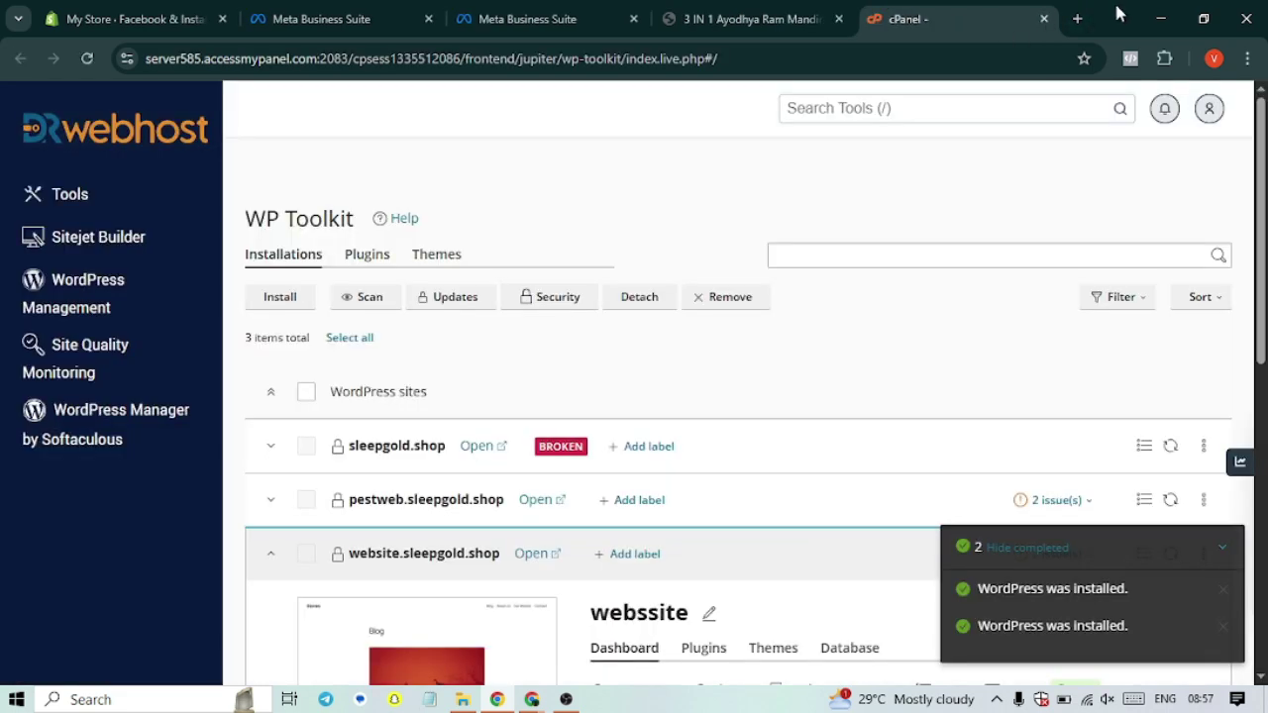
{"action": "left_click", "coordinate": [1076, 19]}
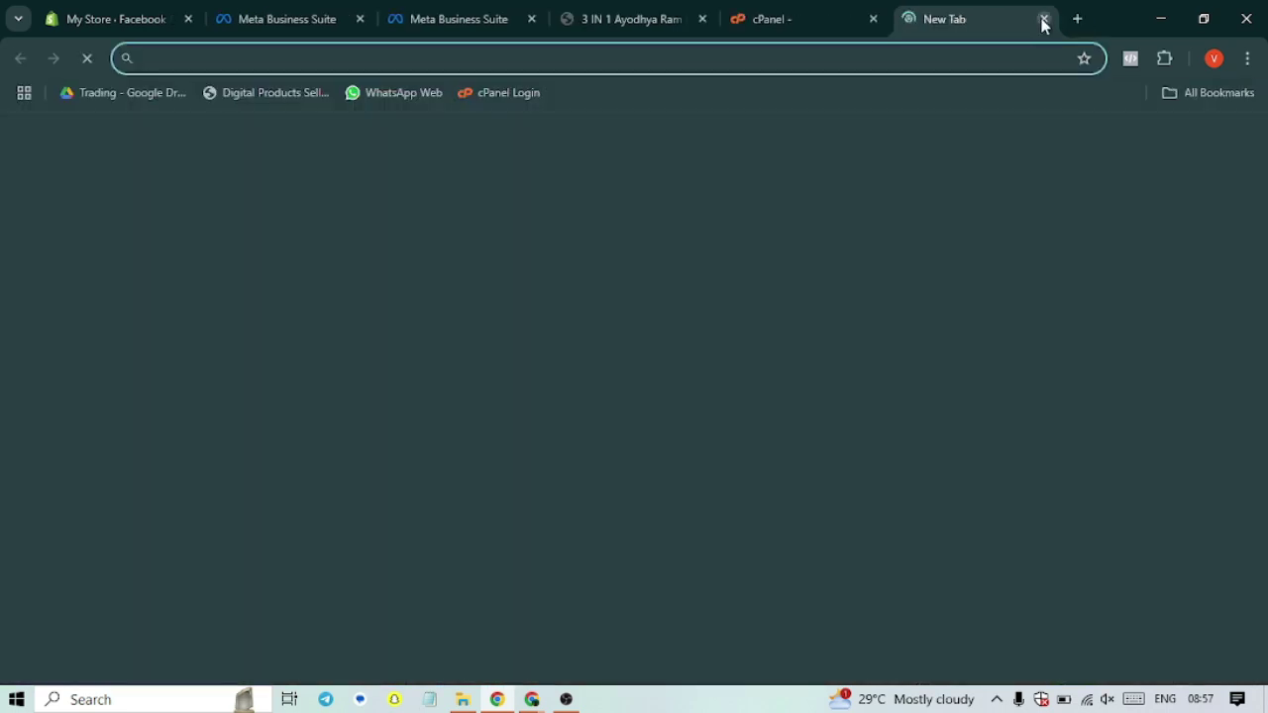
{"action": "left_click", "coordinate": [1043, 19]}
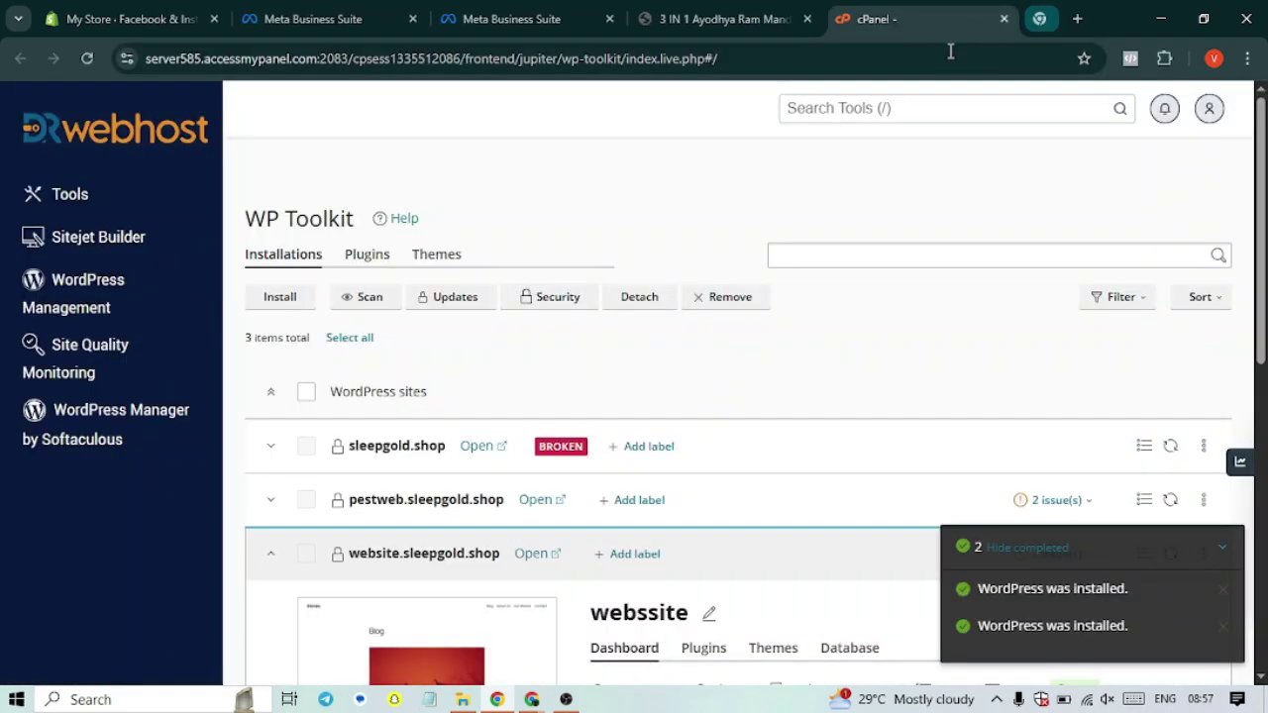
{"action": "left_click", "coordinate": [1076, 19]}
{"action": "left_click", "coordinate": [1043, 19]}
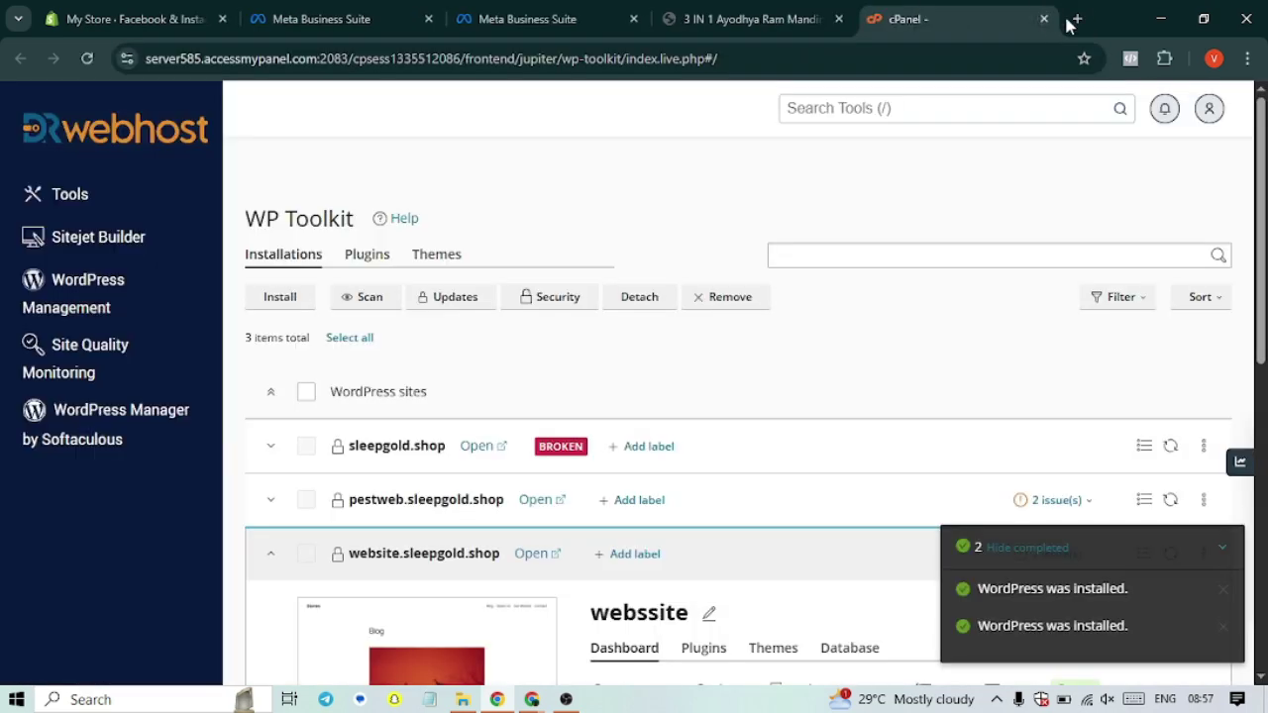
{"action": "left_click", "coordinate": [1076, 19]}
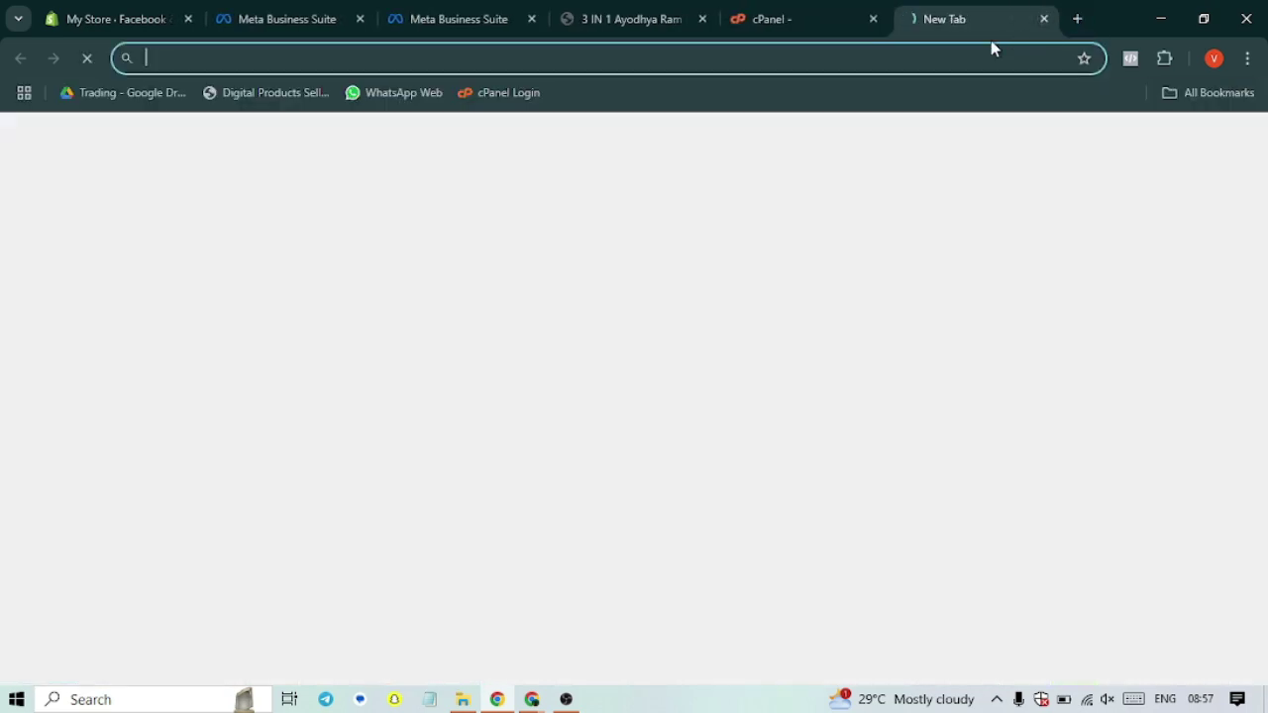
- Load the computer.wizardadx.in/wp-admin login from the address suggestions and close the cPanel tab
{"action": "type", "text": "compu"}
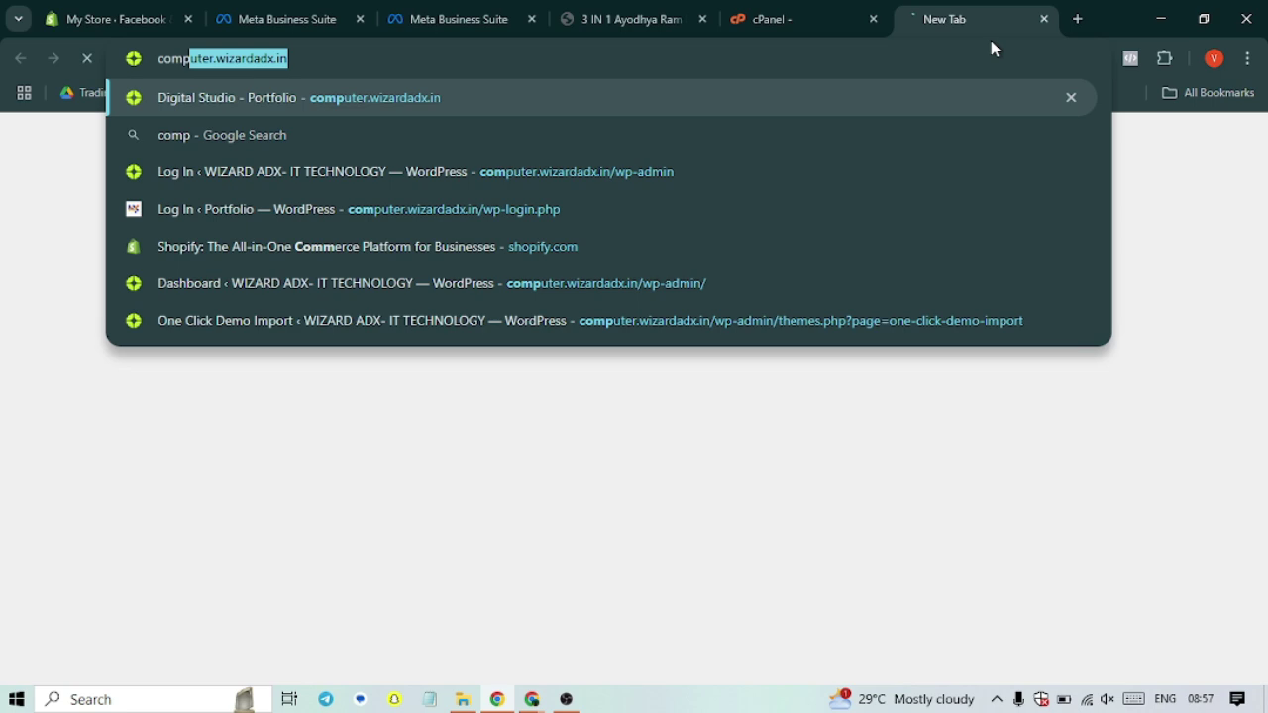
{"action": "key", "text": "Down"}
{"action": "key", "text": "Up"}
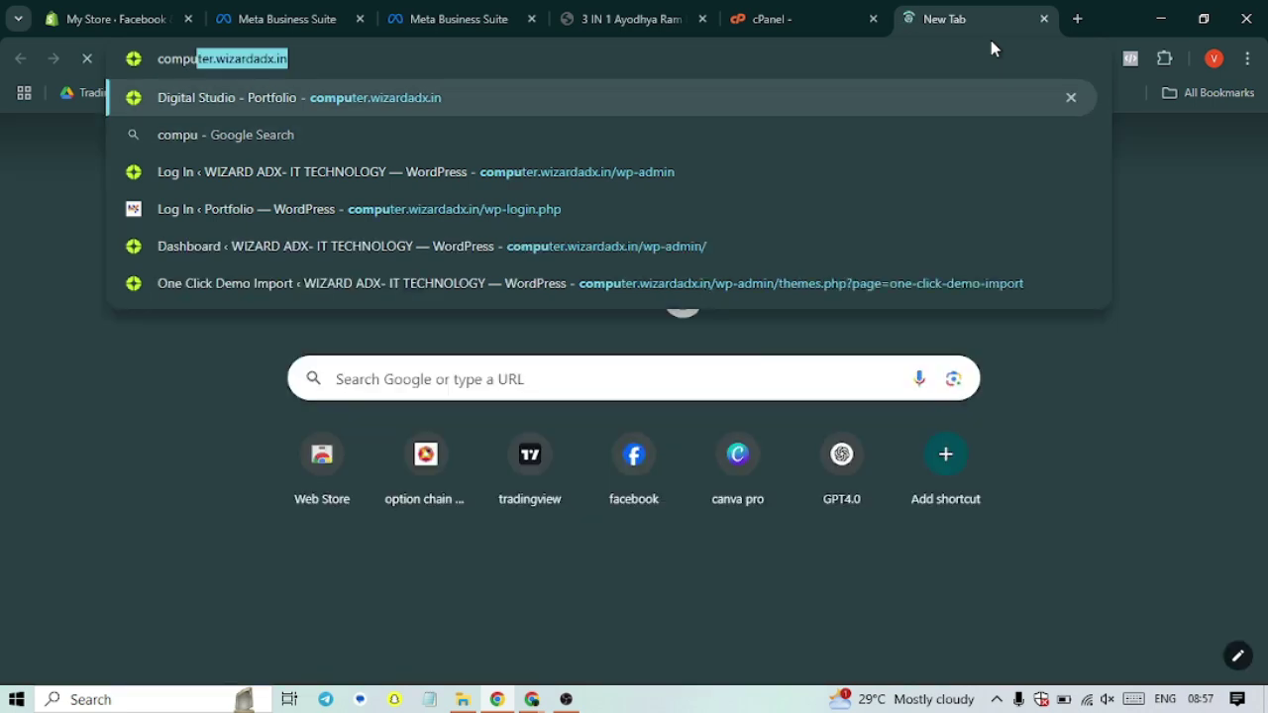
{"action": "key", "text": "Down"}
{"action": "key", "text": "Down"}
{"action": "key", "text": "Return"}
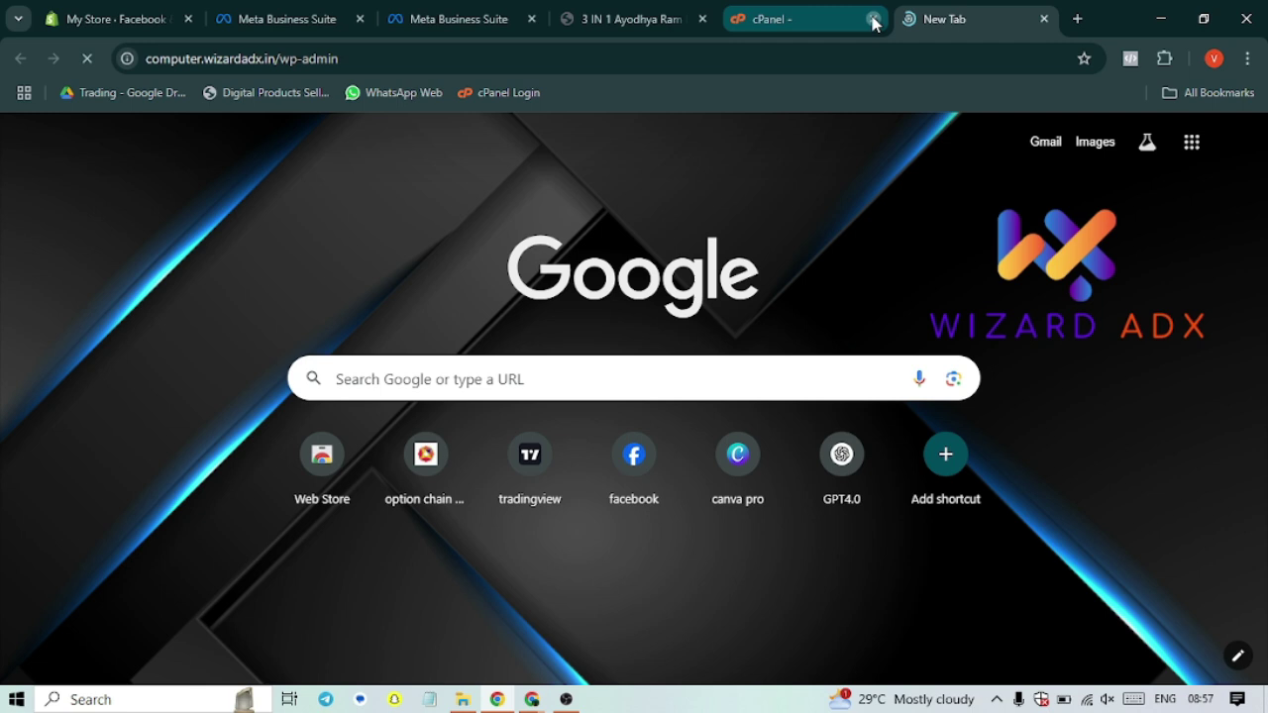
{"action": "left_click", "coordinate": [873, 19]}
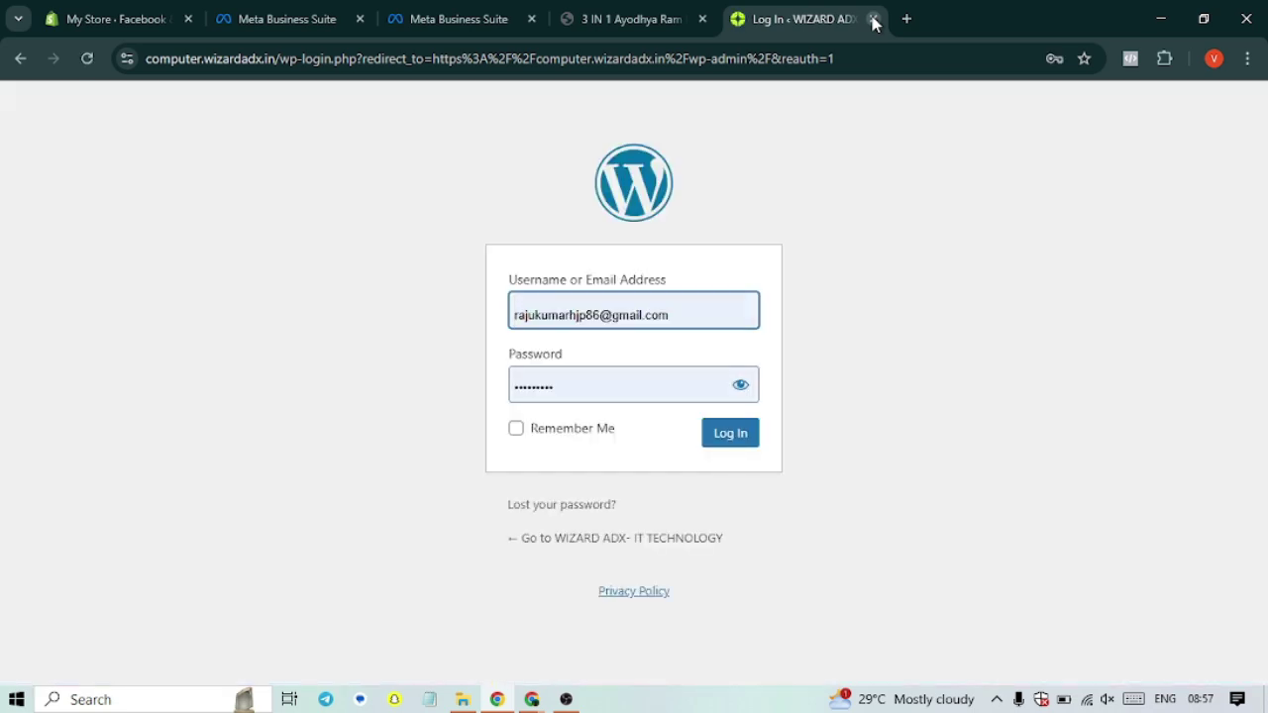
- Log into the WordPress admin and go to Plugins > Add Plugin
{"action": "left_click", "coordinate": [723, 438]}
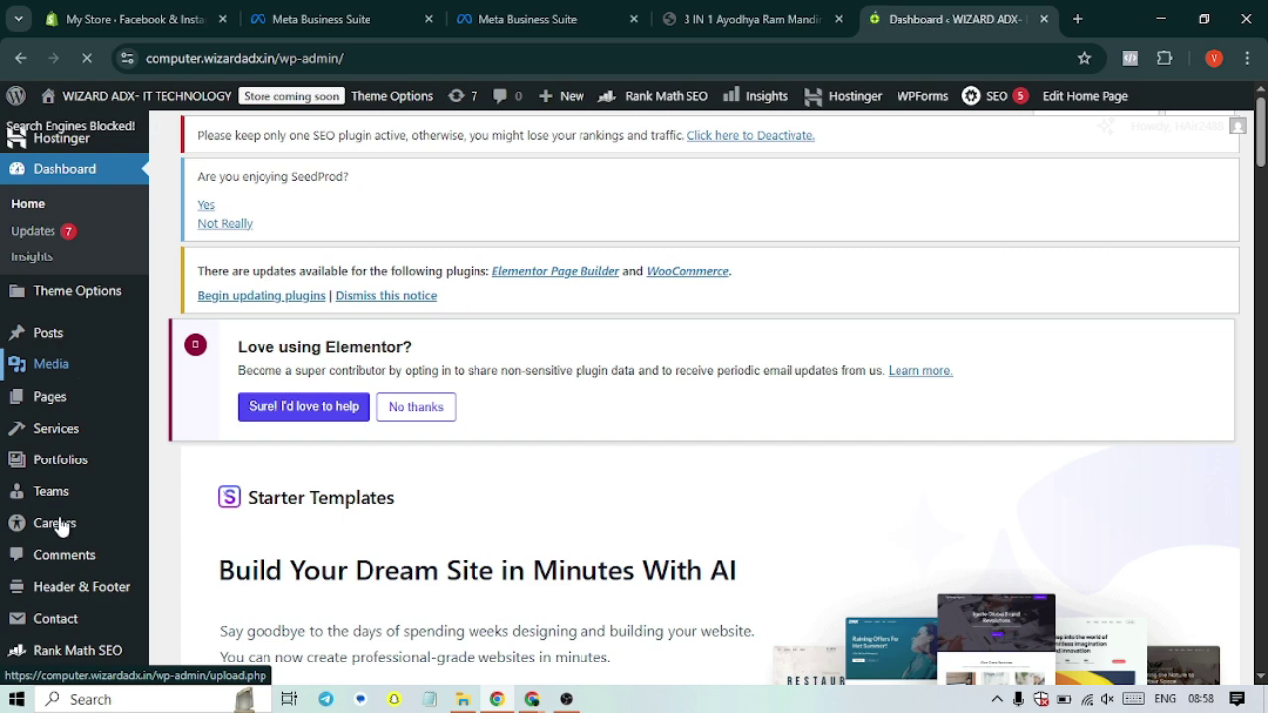
{"action": "scroll", "coordinate": [59, 525], "scroll_direction": "down", "scroll_amount": 3}
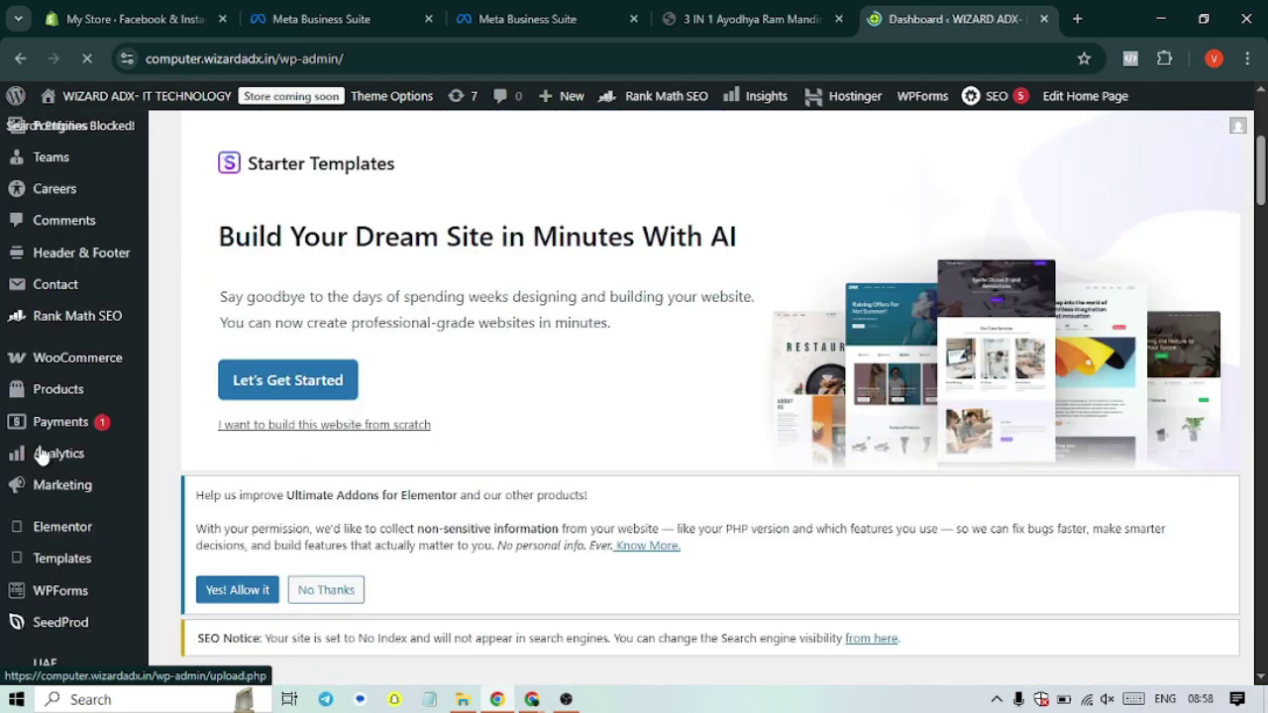
{"action": "scroll", "coordinate": [39, 455], "scroll_direction": "down", "scroll_amount": 4}
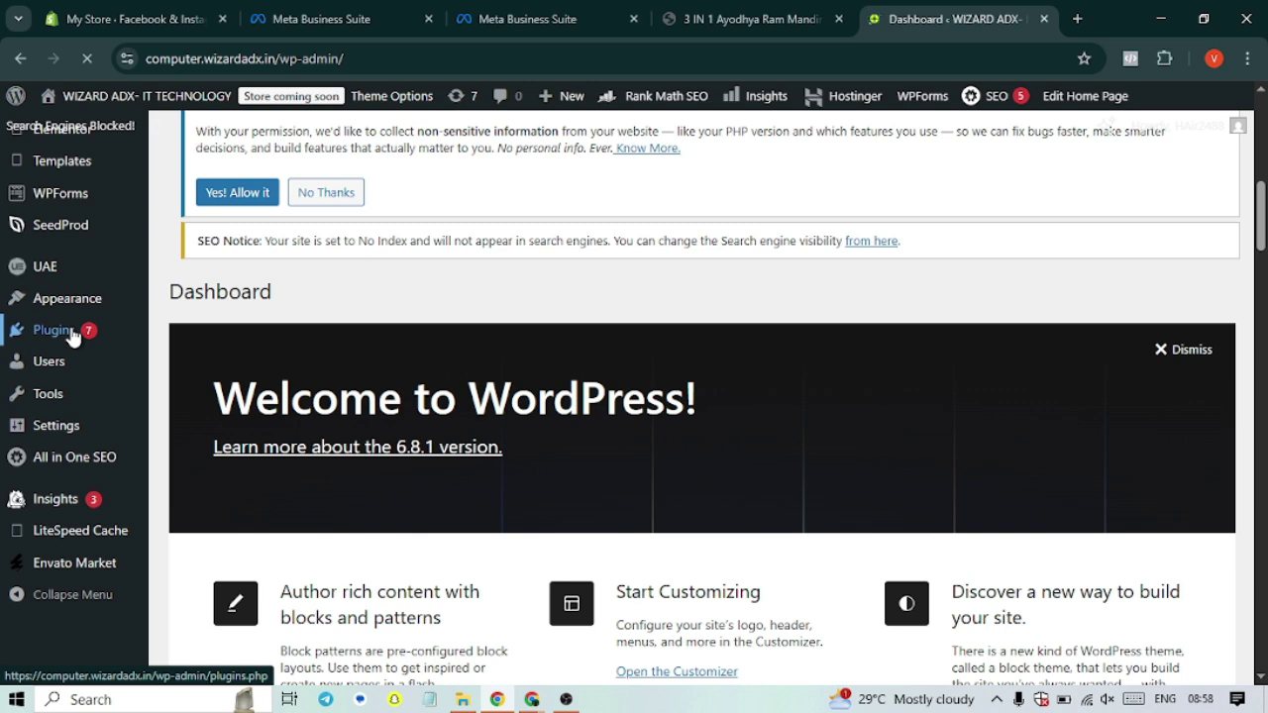
{"action": "mouse_move", "coordinate": [73, 336]}
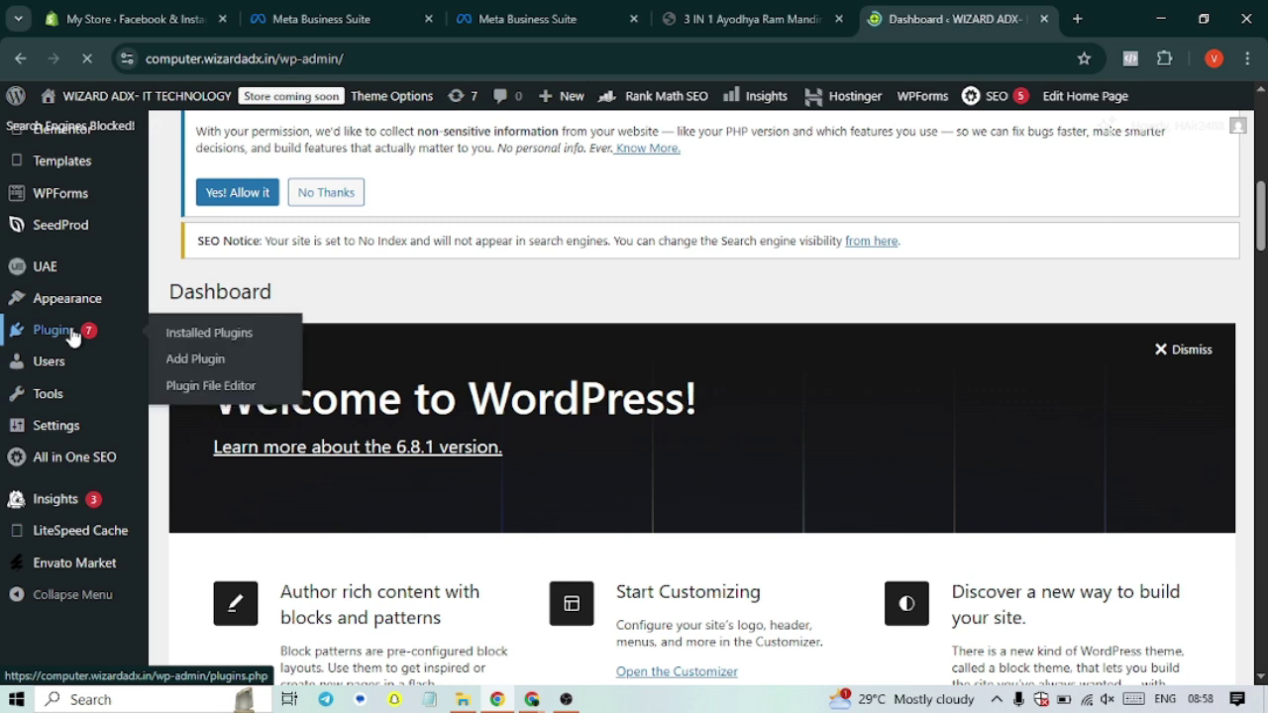
{"action": "left_click", "coordinate": [203, 366]}
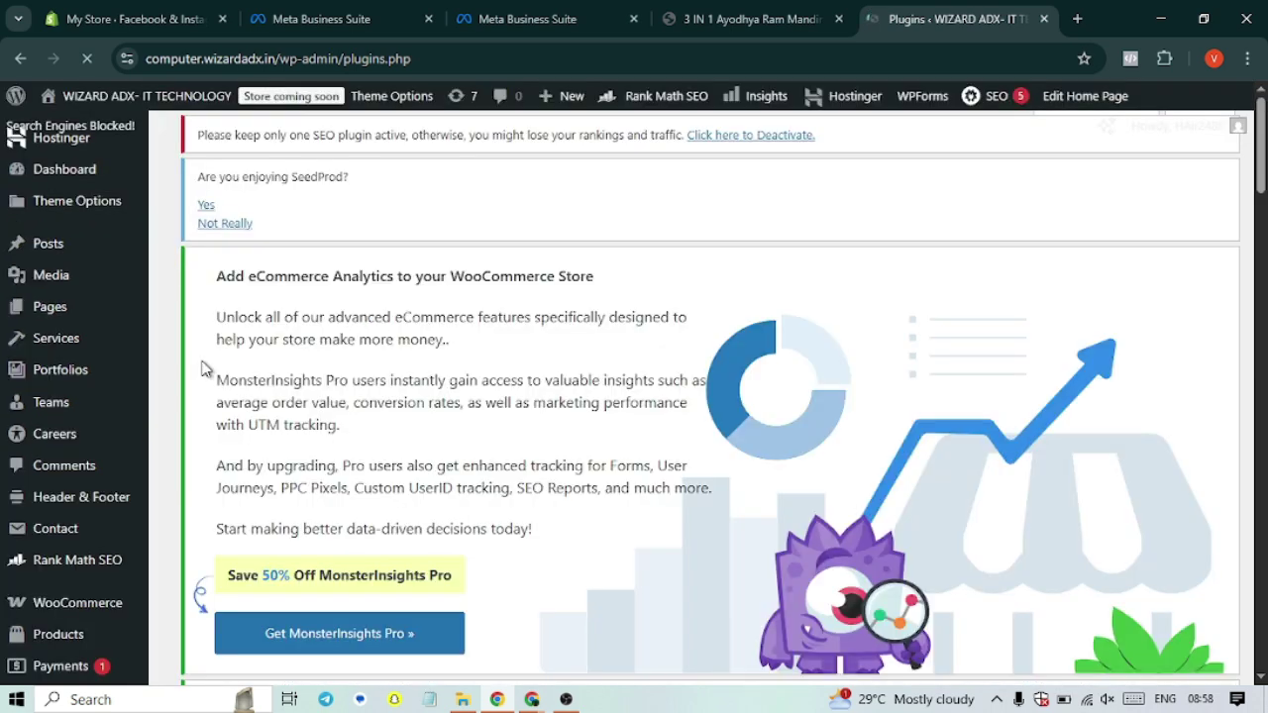
- Search the plugin directory for 'pixel'
{"action": "scroll", "coordinate": [786, 555], "scroll_direction": "down", "scroll_amount": 3}
{"action": "scroll", "coordinate": [455, 523], "scroll_direction": "down", "scroll_amount": 4}
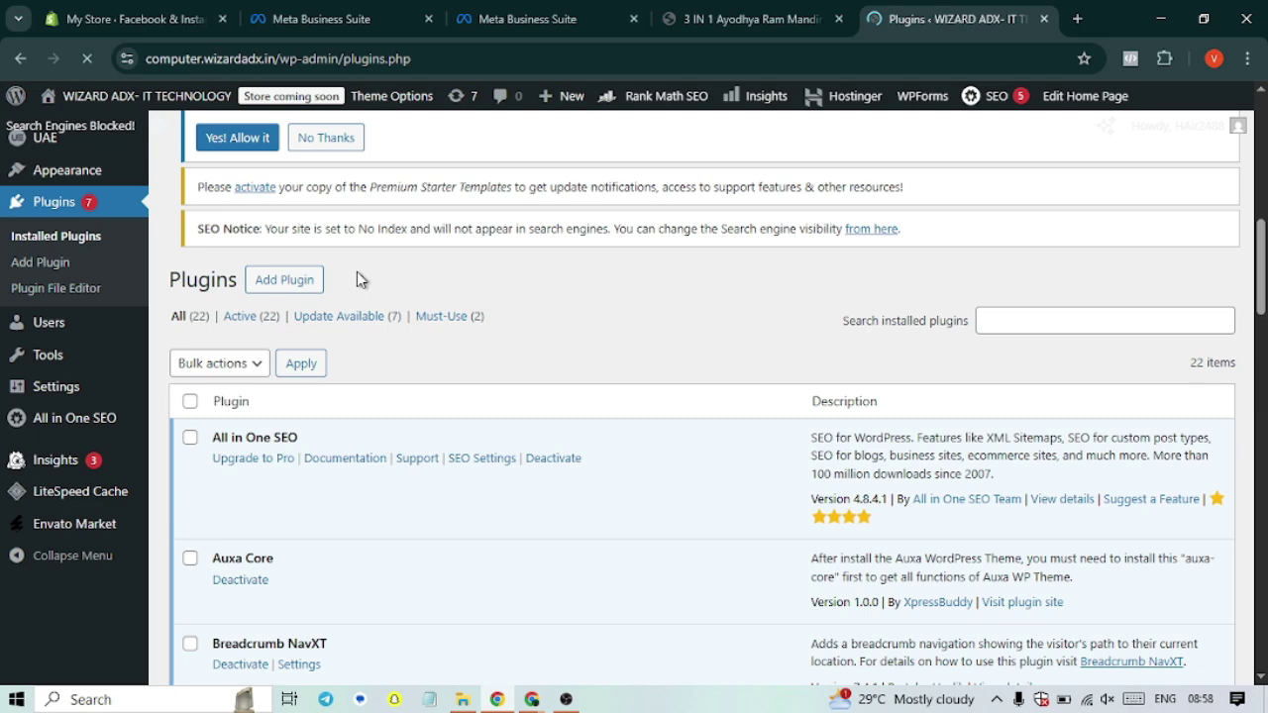
{"action": "scroll", "coordinate": [361, 278], "scroll_direction": "down", "scroll_amount": 3}
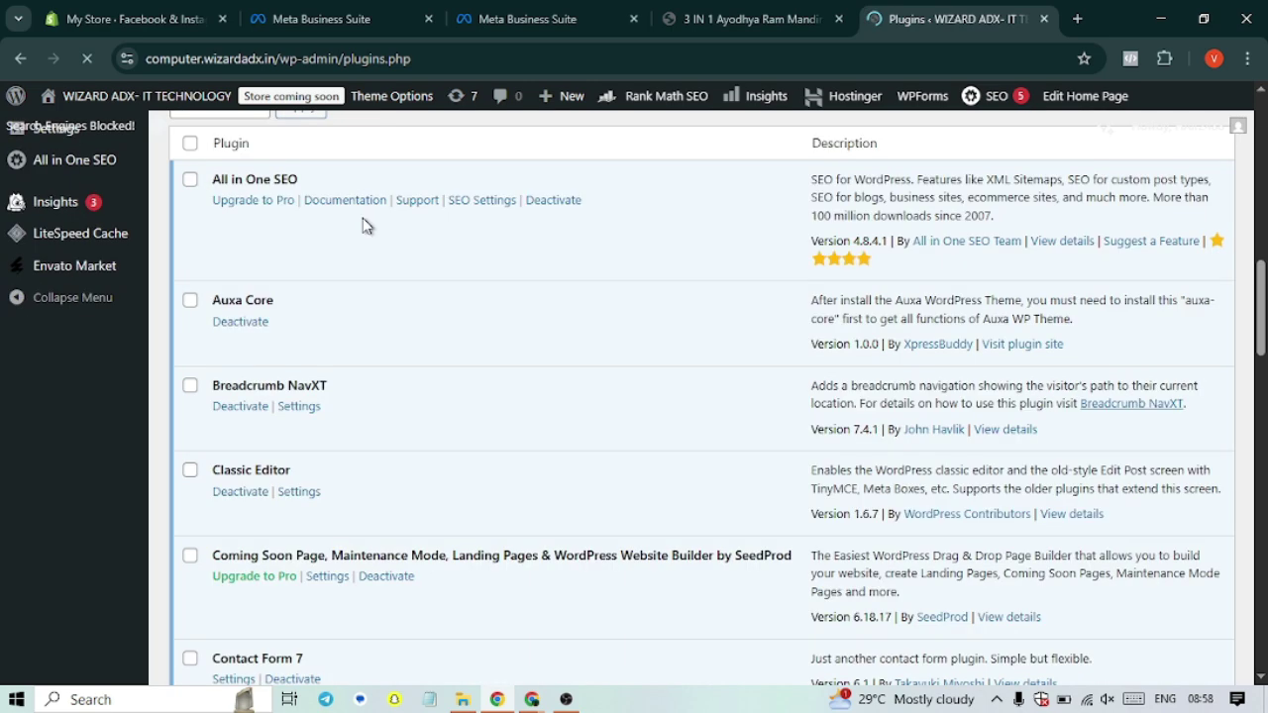
{"action": "scroll", "coordinate": [297, 247], "scroll_direction": "up", "scroll_amount": 1}
{"action": "scroll", "coordinate": [287, 238], "scroll_direction": "up", "scroll_amount": 1}
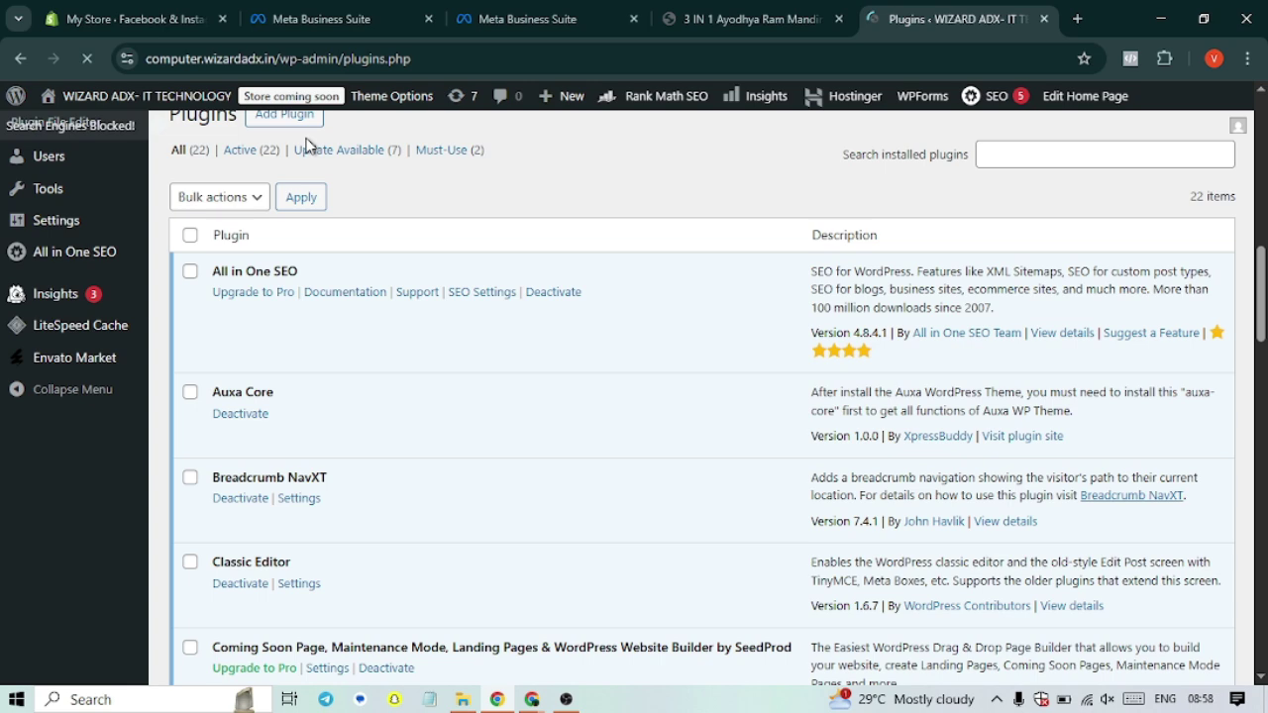
{"action": "scroll", "coordinate": [294, 247], "scroll_direction": "up", "scroll_amount": 2}
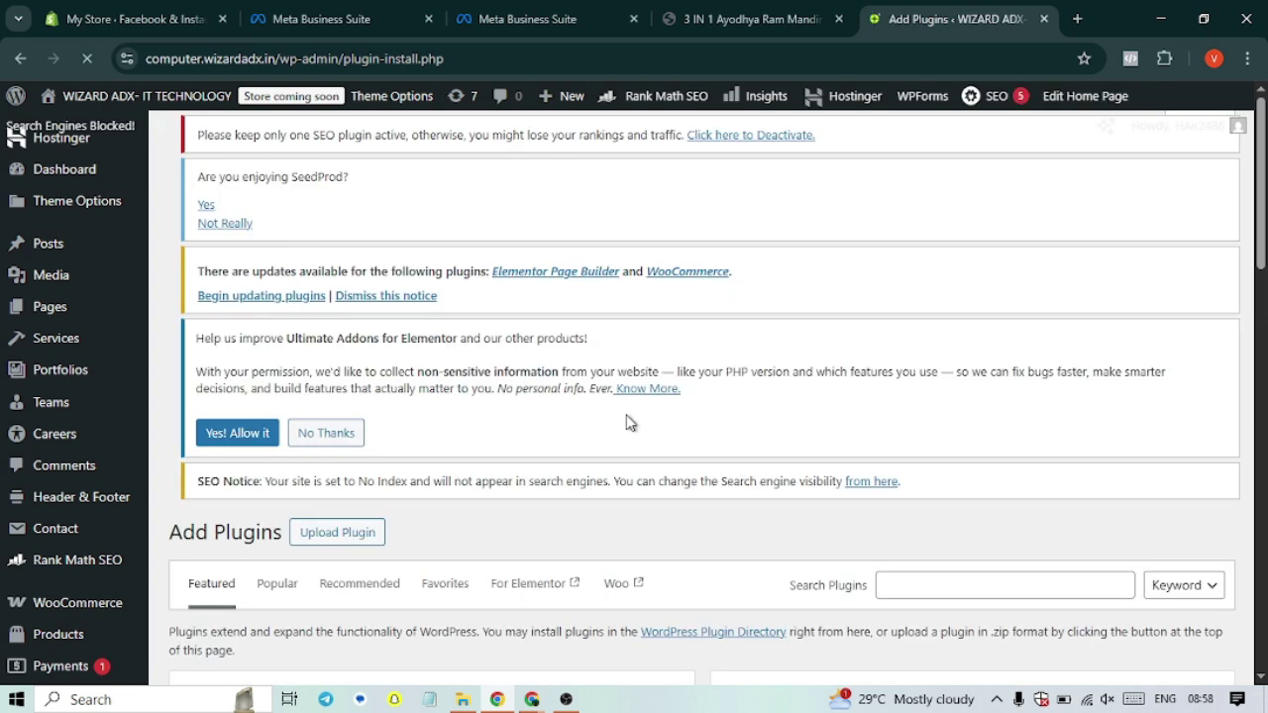
{"action": "scroll", "coordinate": [728, 478], "scroll_direction": "down", "scroll_amount": 1}
{"action": "scroll", "coordinate": [726, 478], "scroll_direction": "down", "scroll_amount": 1}
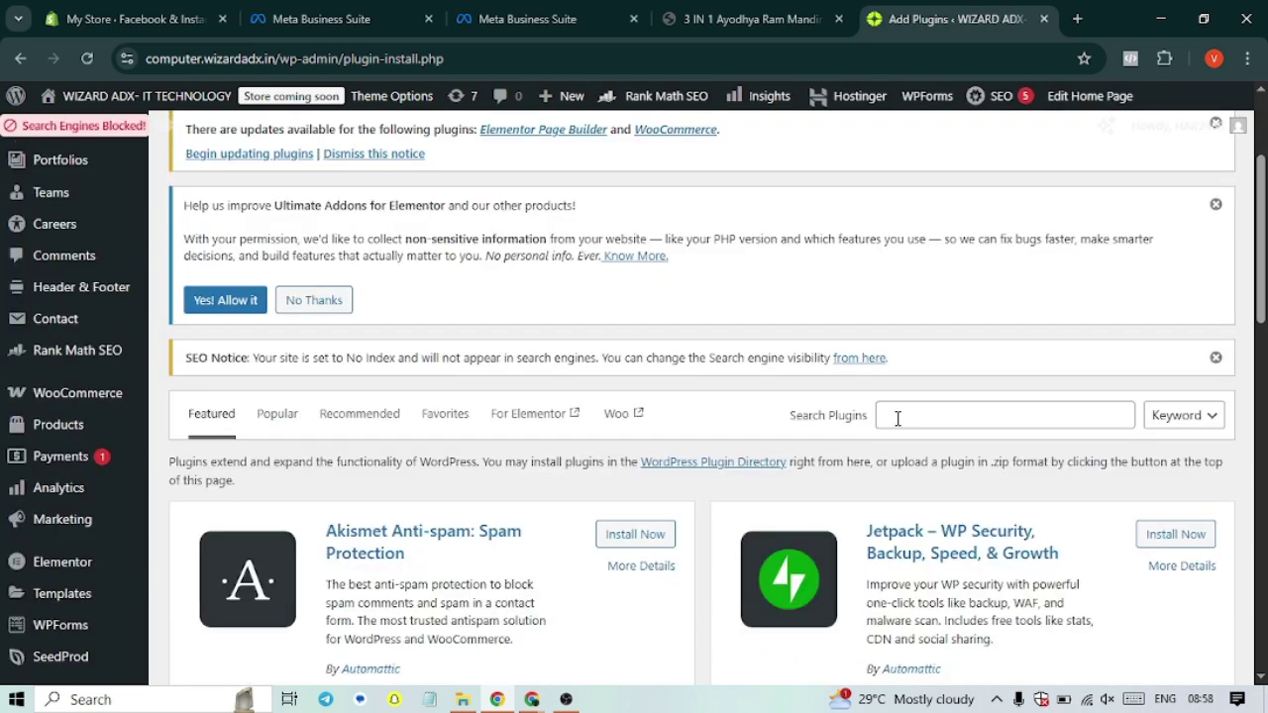
{"action": "left_click", "coordinate": [897, 417]}
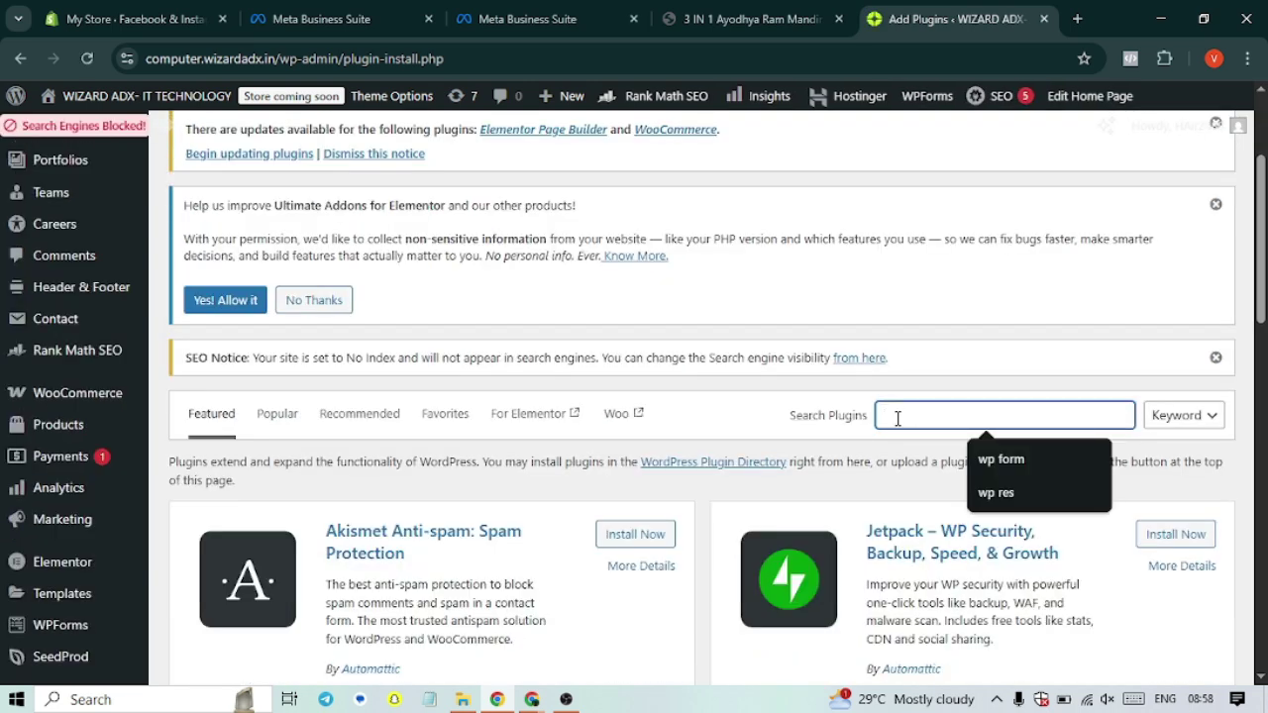
{"action": "type", "text": "pl"}
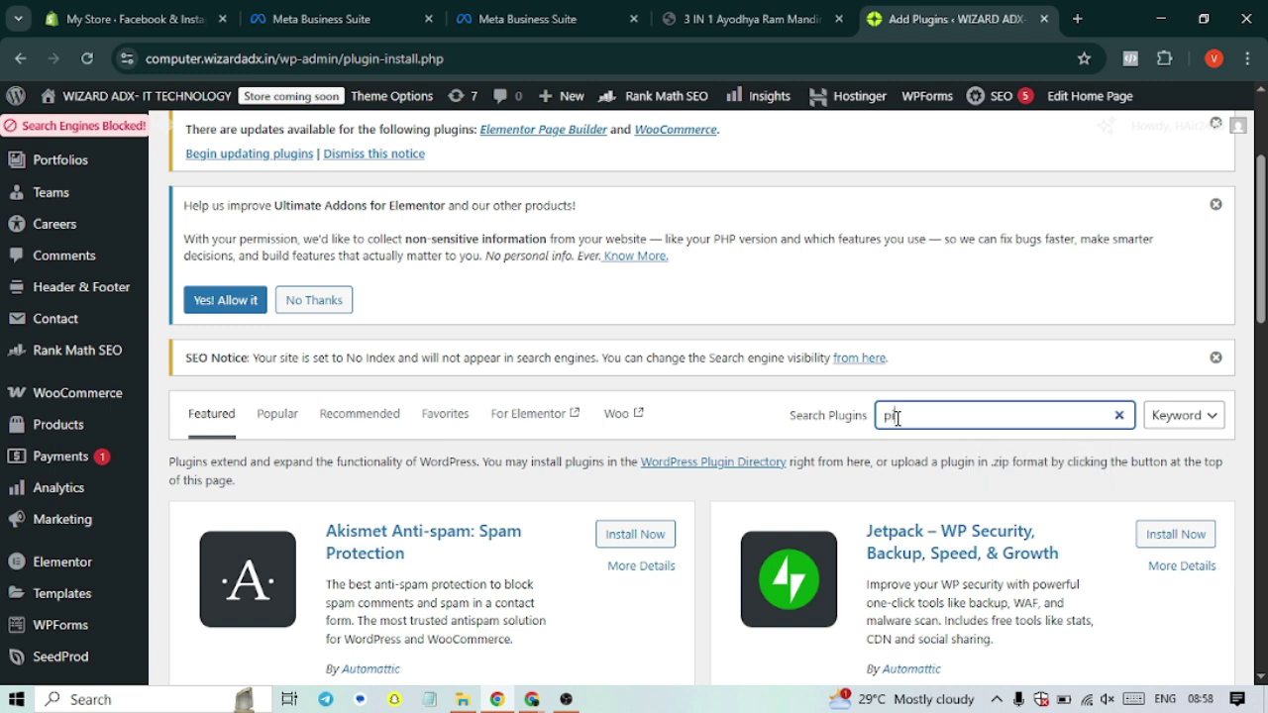
{"action": "type", "text": "xel"}
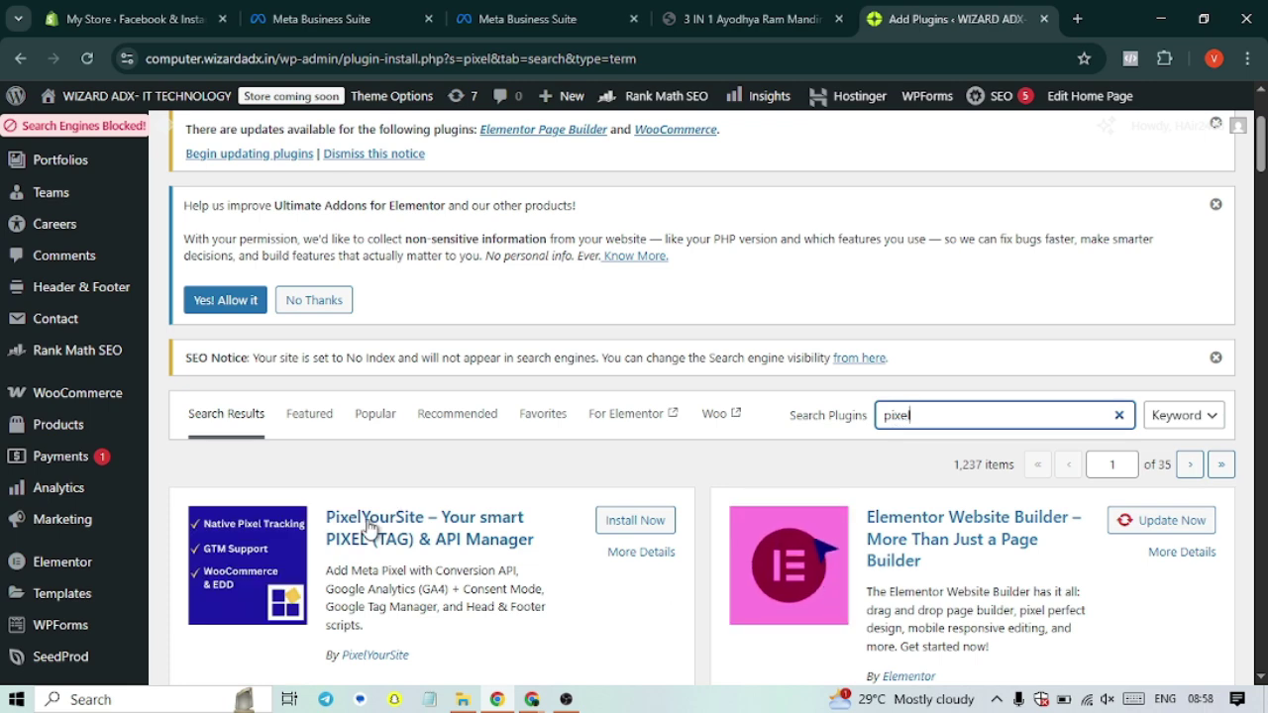
- Install Pixel Cat – Conversion Pixel Manager from the results and activate it
{"action": "scroll", "coordinate": [489, 582], "scroll_direction": "down", "scroll_amount": 1}
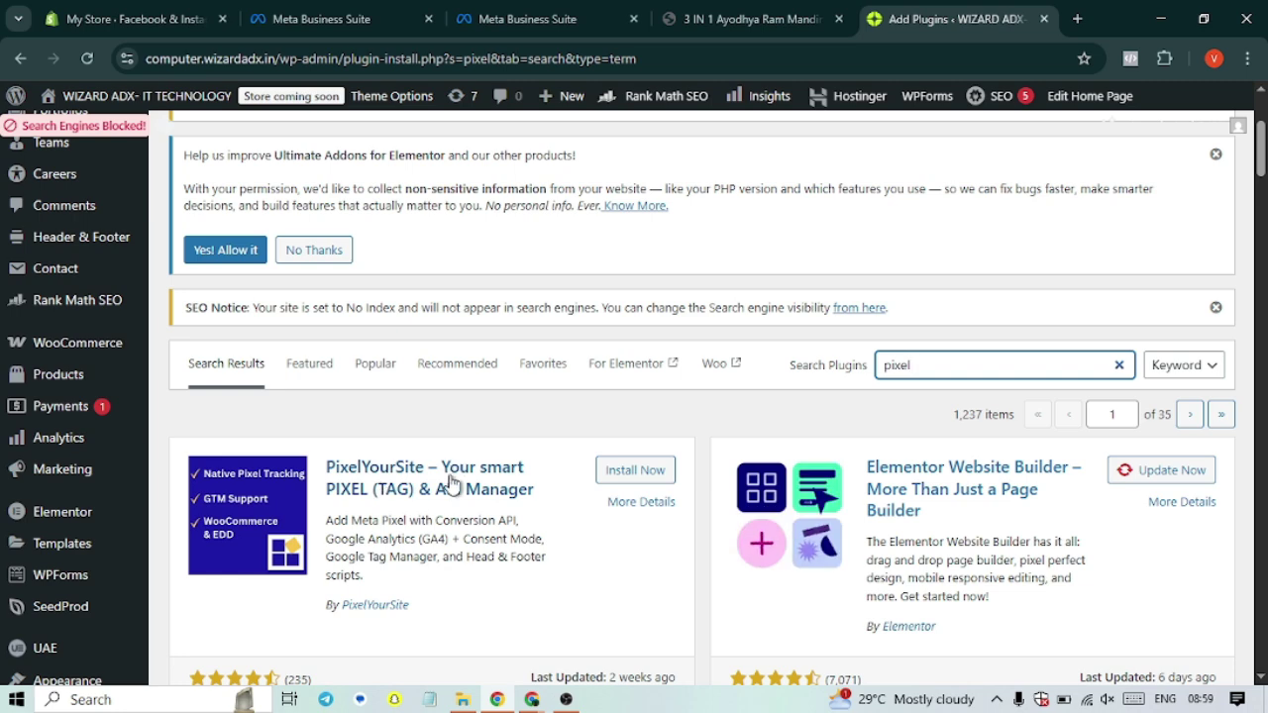
{"action": "scroll", "coordinate": [514, 403], "scroll_direction": "down", "scroll_amount": 3}
{"action": "scroll", "coordinate": [514, 403], "scroll_direction": "up", "scroll_amount": 6}
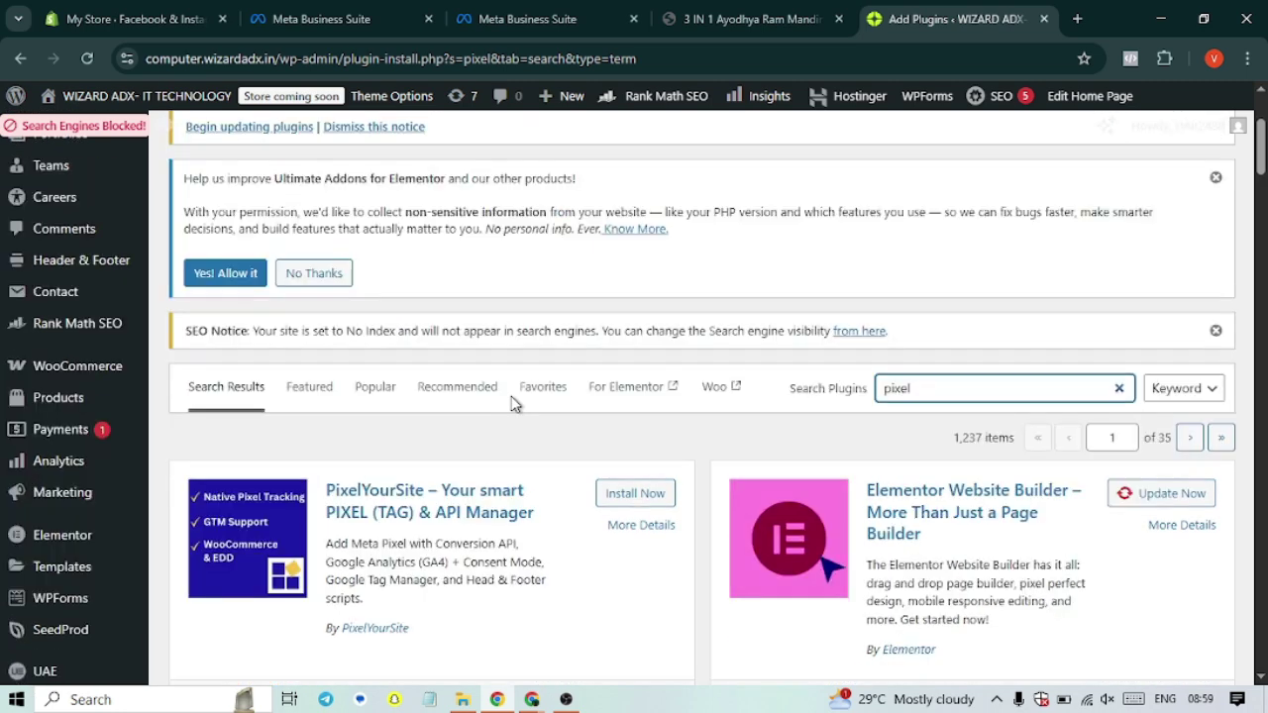
{"action": "scroll", "coordinate": [594, 441], "scroll_direction": "down", "scroll_amount": 5}
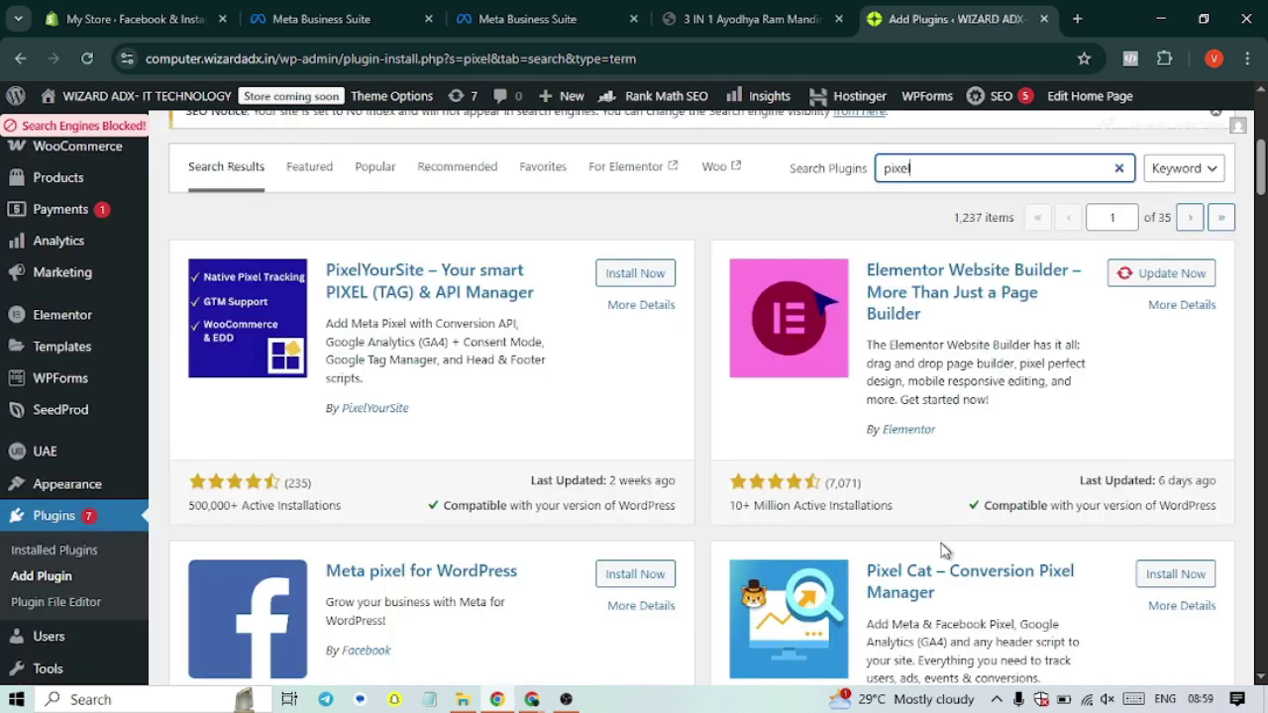
{"action": "left_click", "coordinate": [1148, 579]}
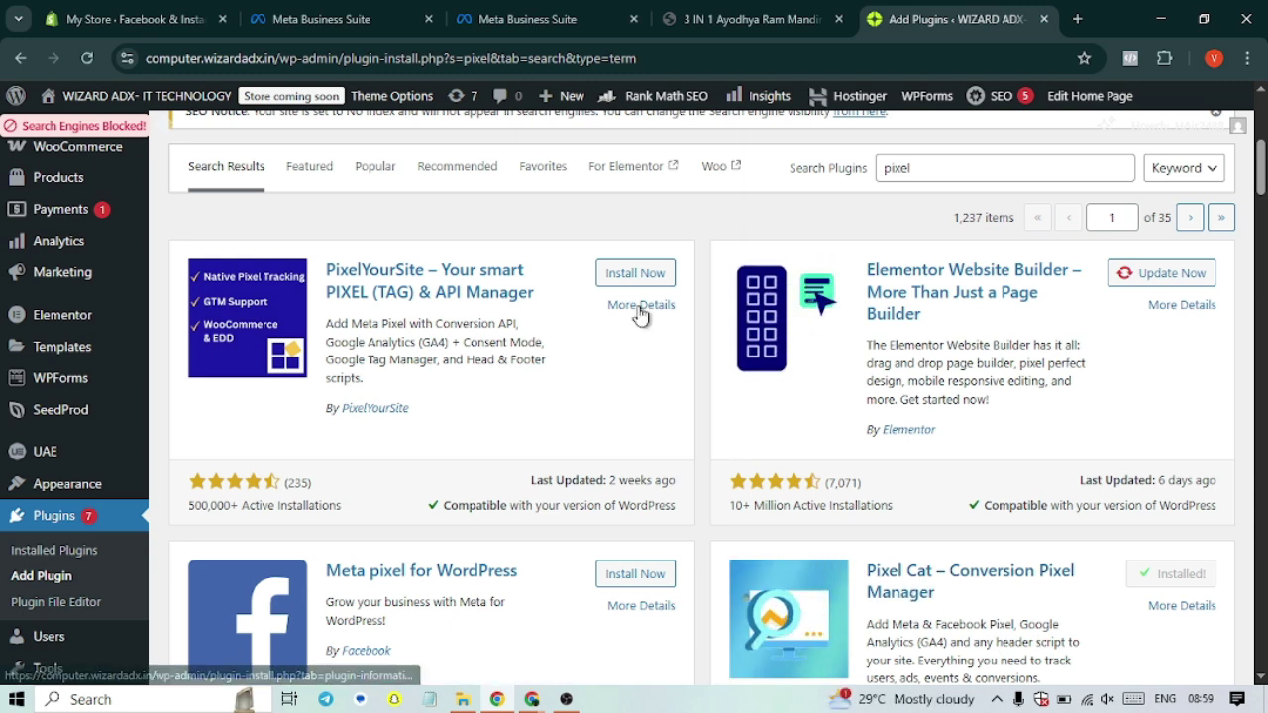
{"action": "left_click", "coordinate": [624, 278]}
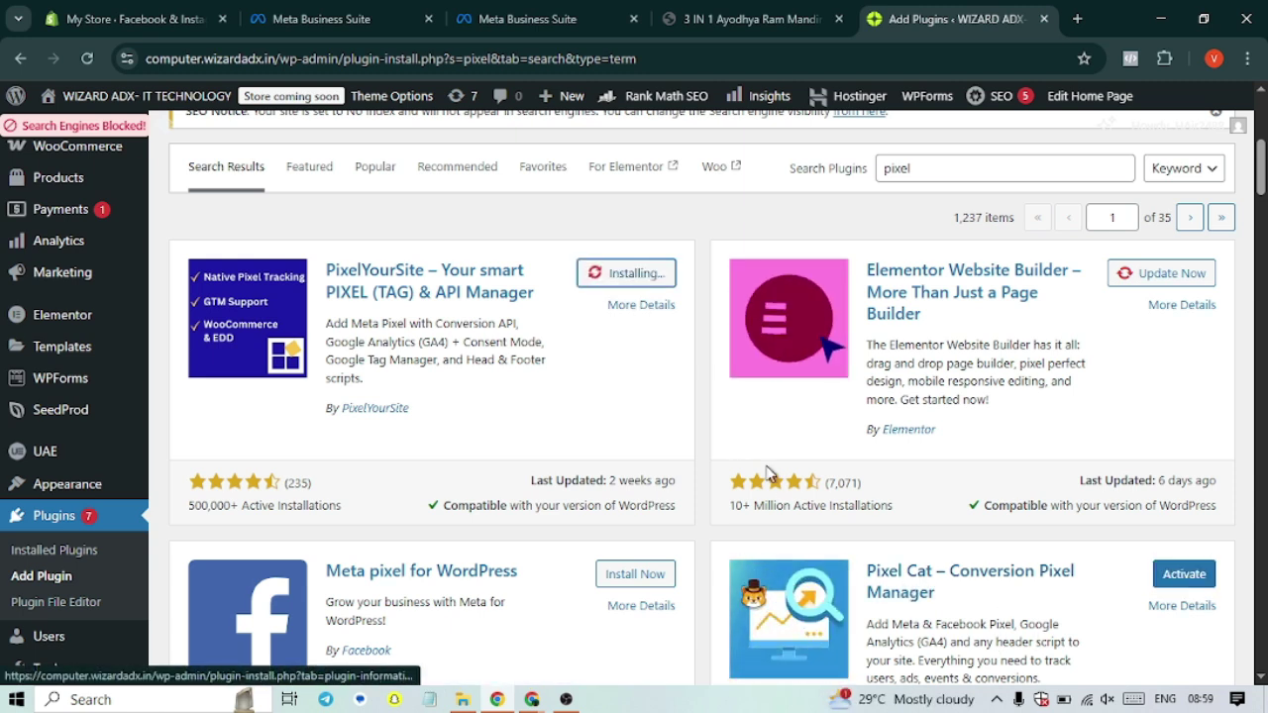
{"action": "left_click", "coordinate": [1178, 574]}
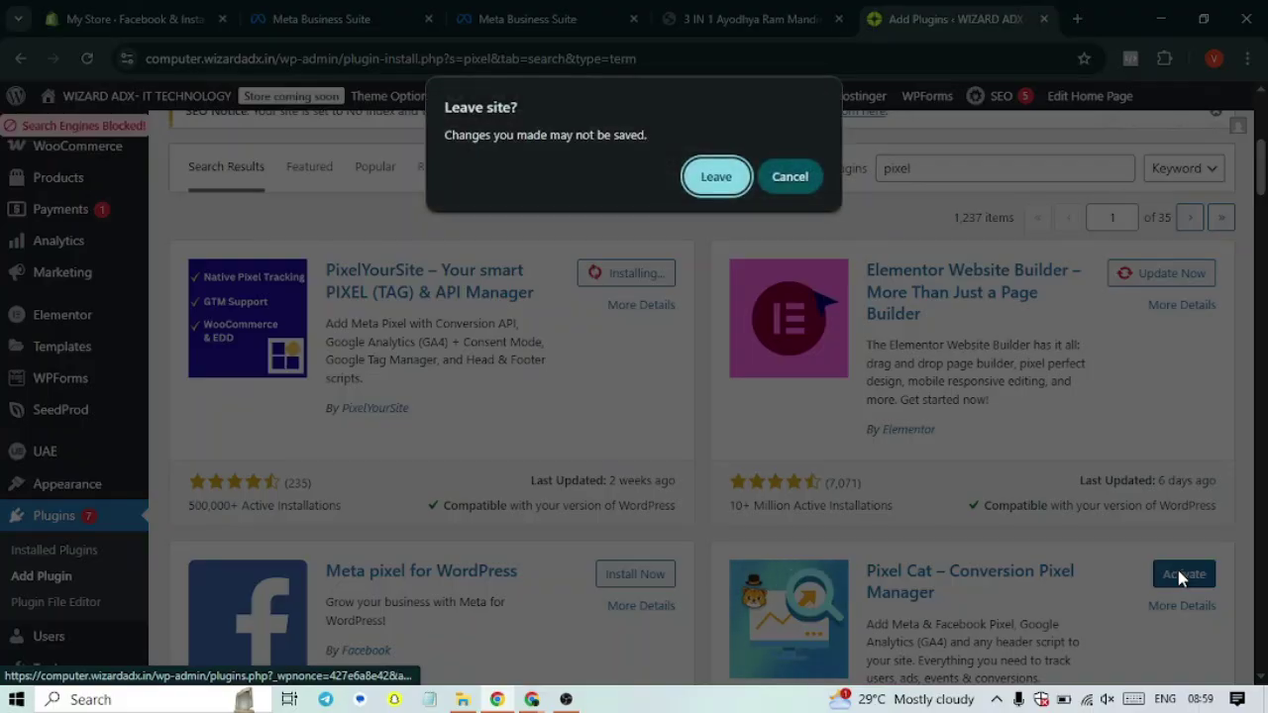
{"action": "left_click", "coordinate": [781, 176]}
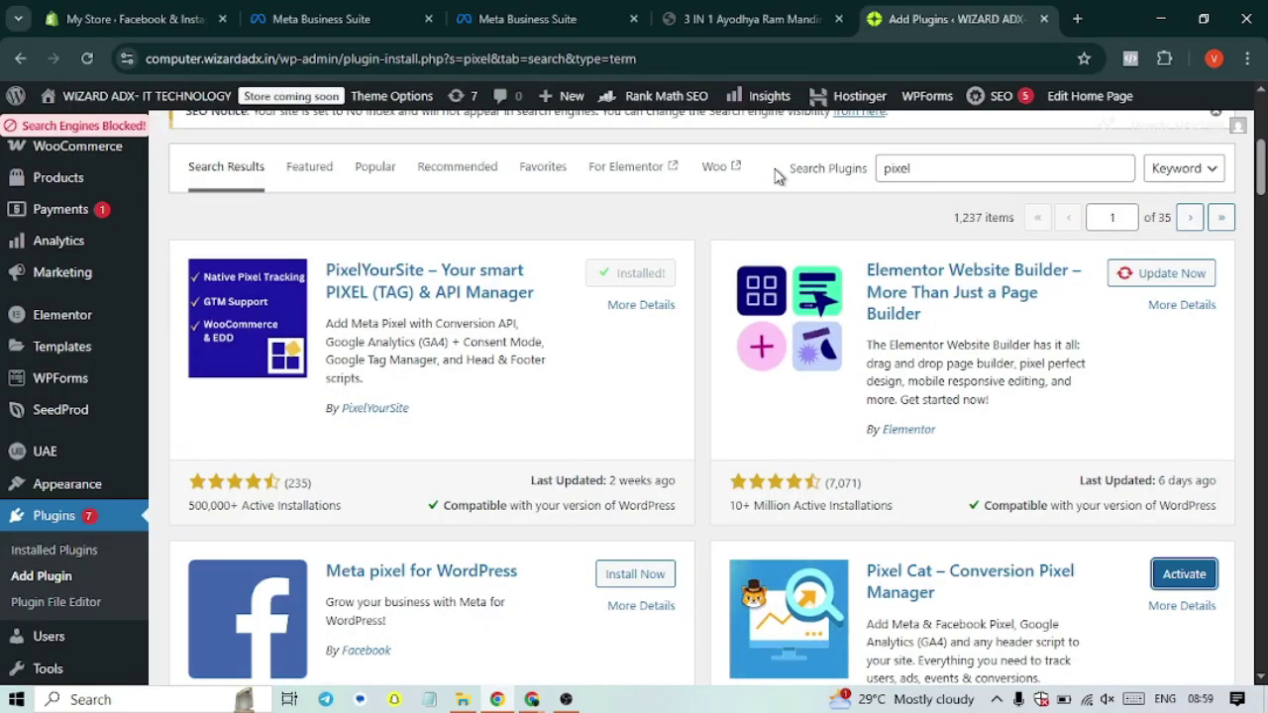
{"action": "left_click", "coordinate": [1186, 578]}
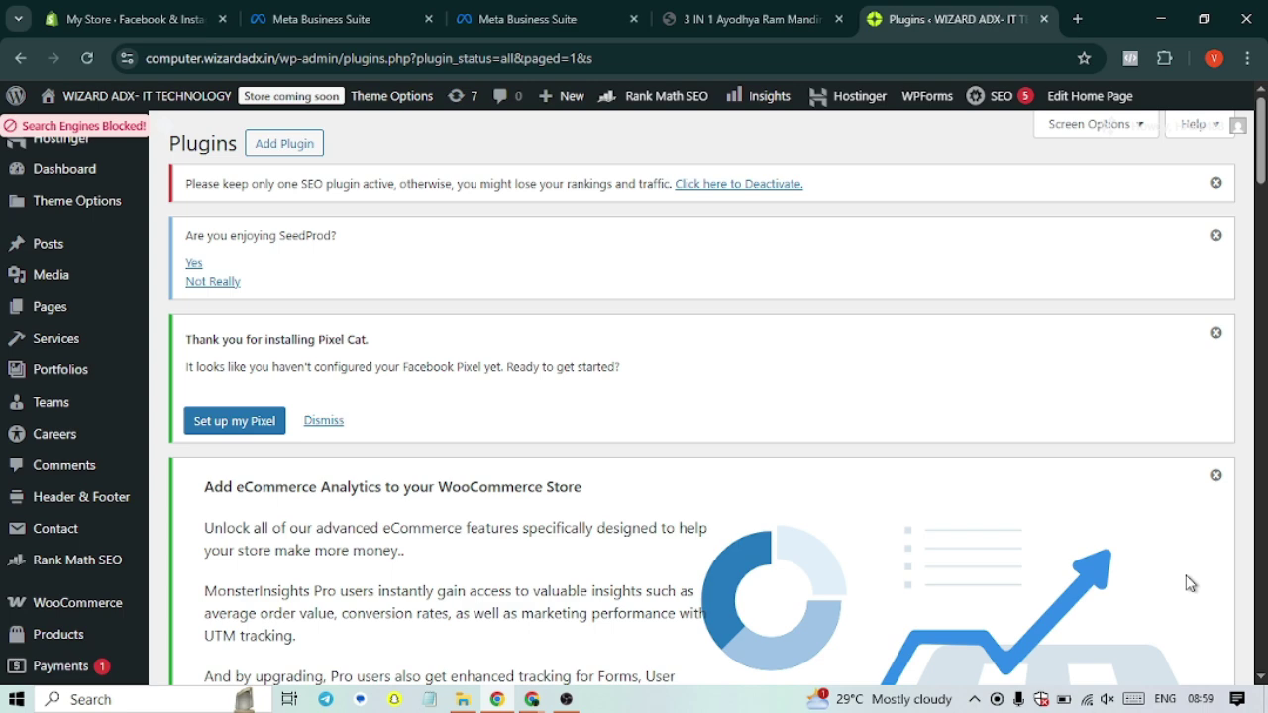
{"action": "scroll", "coordinate": [842, 516], "scroll_direction": "down", "scroll_amount": 3}
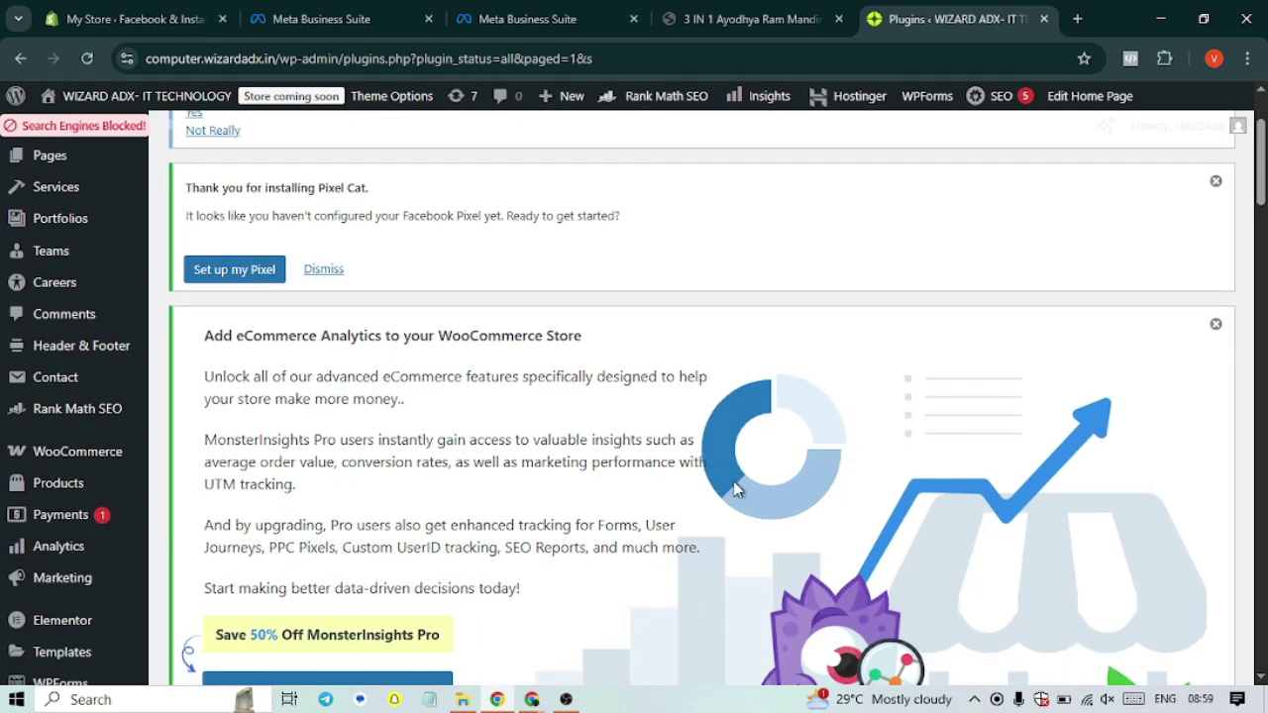
{"action": "scroll", "coordinate": [735, 489], "scroll_direction": "down", "scroll_amount": 10}
{"action": "scroll", "coordinate": [628, 421], "scroll_direction": "down", "scroll_amount": 15}
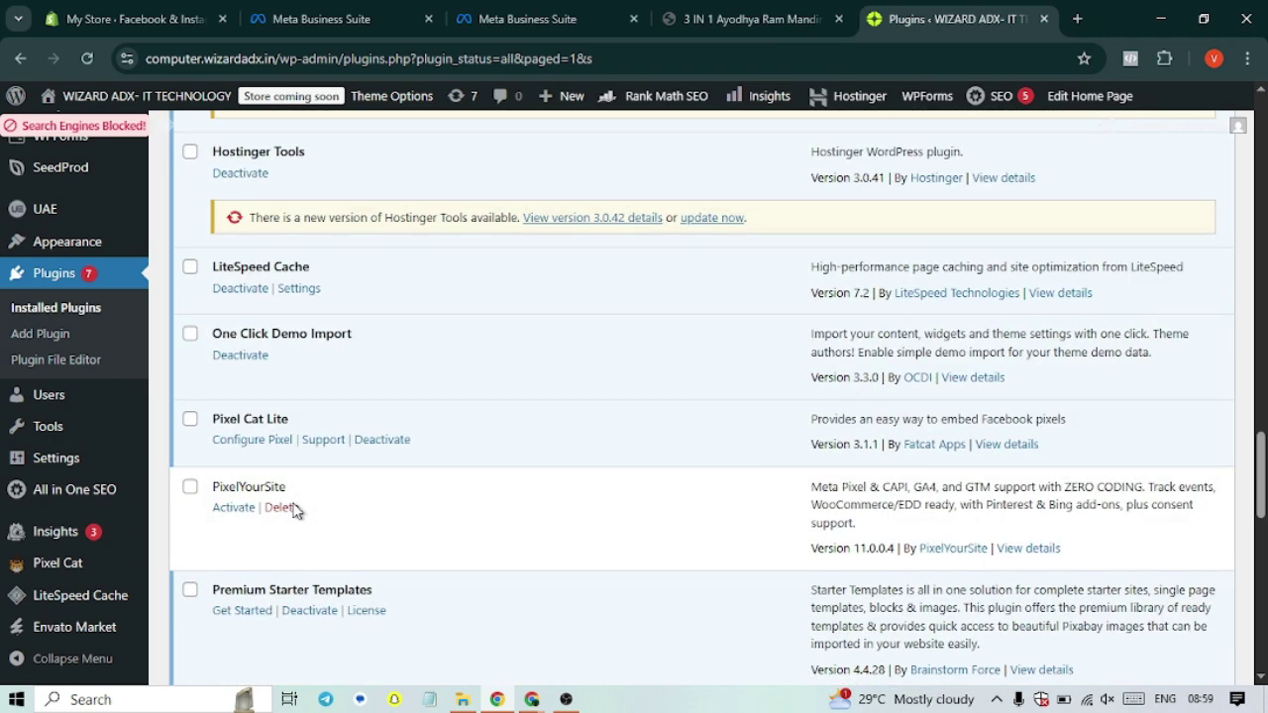
{"action": "scroll", "coordinate": [317, 466], "scroll_direction": "down", "scroll_amount": 5}
{"action": "scroll", "coordinate": [310, 471], "scroll_direction": "up", "scroll_amount": 4}
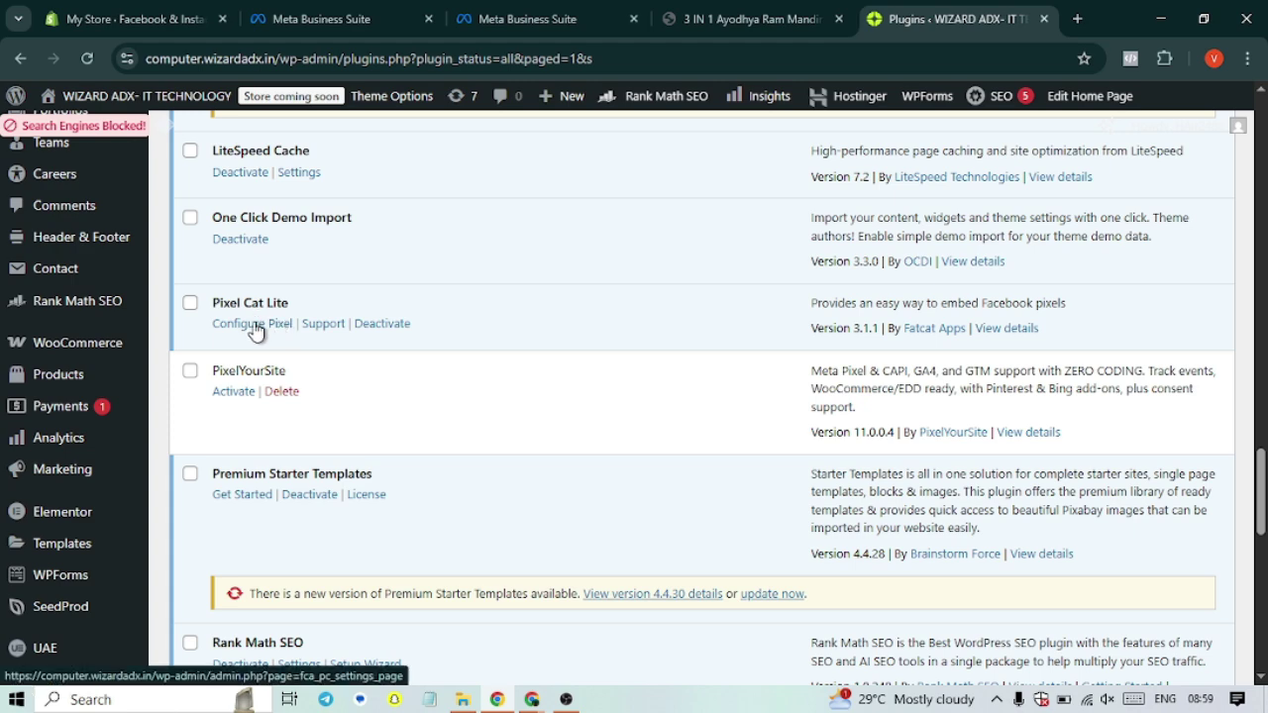
- Open Pixel Cat Lite's Configure Pixel page and focus the Add a Pixel form's Pixel ID field
{"action": "left_click", "coordinate": [253, 325]}
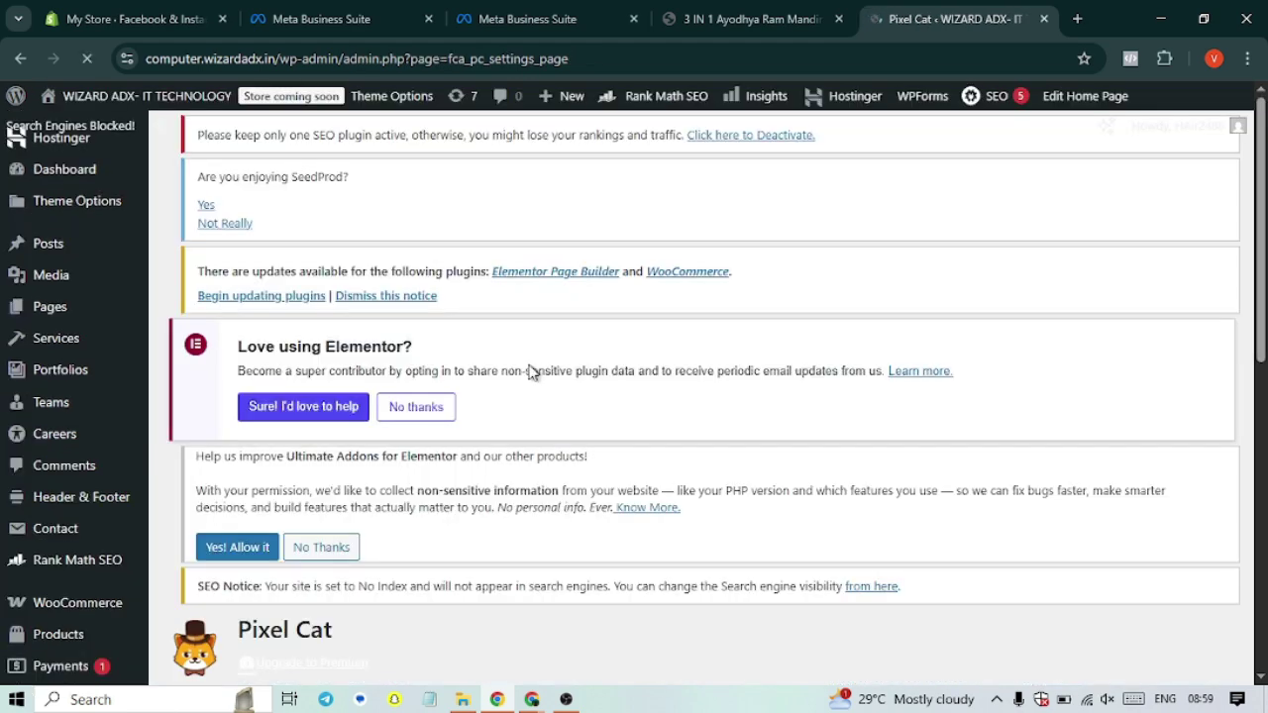
{"action": "scroll", "coordinate": [545, 453], "scroll_direction": "down", "scroll_amount": 2}
{"action": "scroll", "coordinate": [499, 439], "scroll_direction": "down", "scroll_amount": 4}
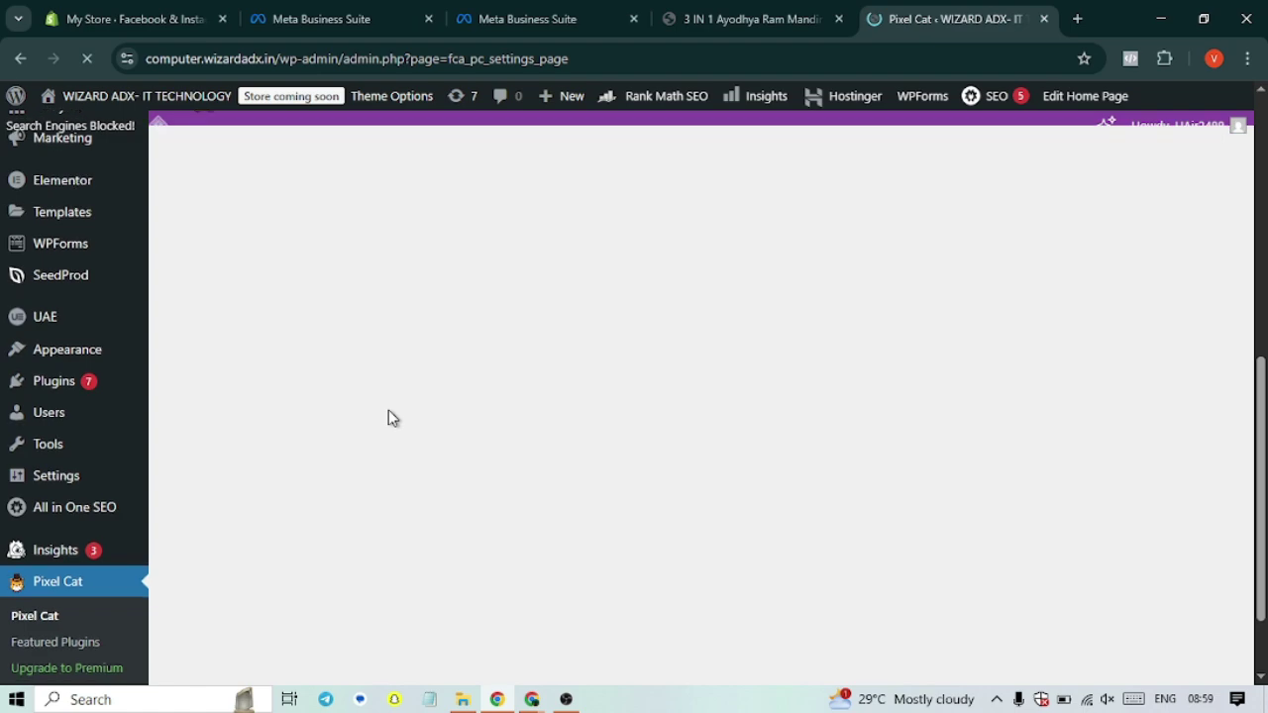
{"action": "scroll", "coordinate": [388, 417], "scroll_direction": "down", "scroll_amount": 2}
{"action": "scroll", "coordinate": [466, 291], "scroll_direction": "up", "scroll_amount": 3}
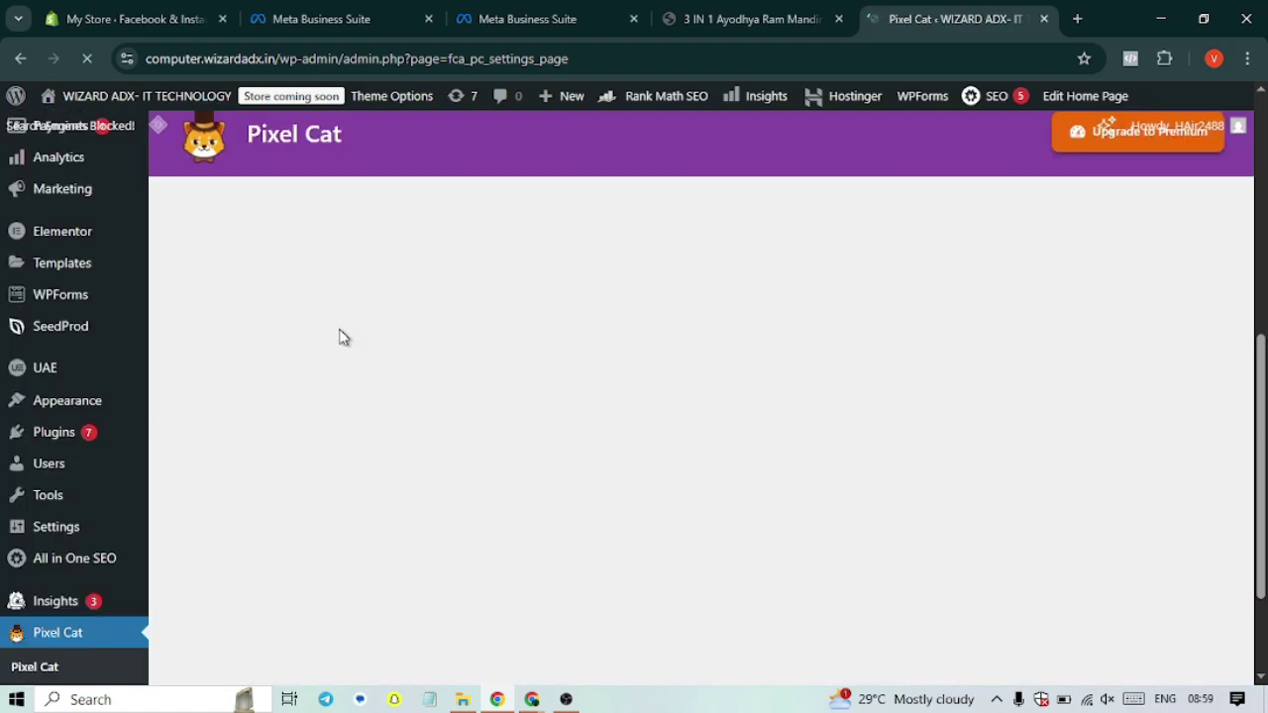
{"action": "scroll", "coordinate": [339, 337], "scroll_direction": "up", "scroll_amount": 5}
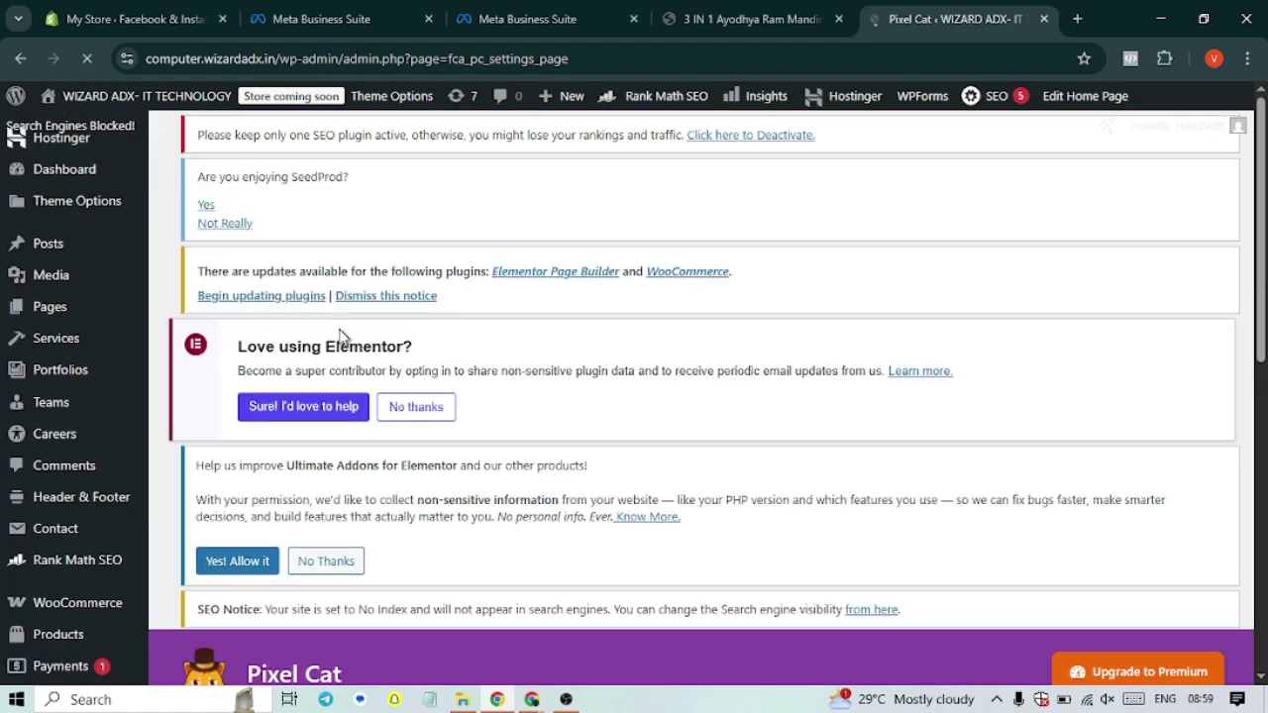
{"action": "scroll", "coordinate": [369, 431], "scroll_direction": "down", "scroll_amount": 2}
{"action": "scroll", "coordinate": [368, 431], "scroll_direction": "down", "scroll_amount": 1}
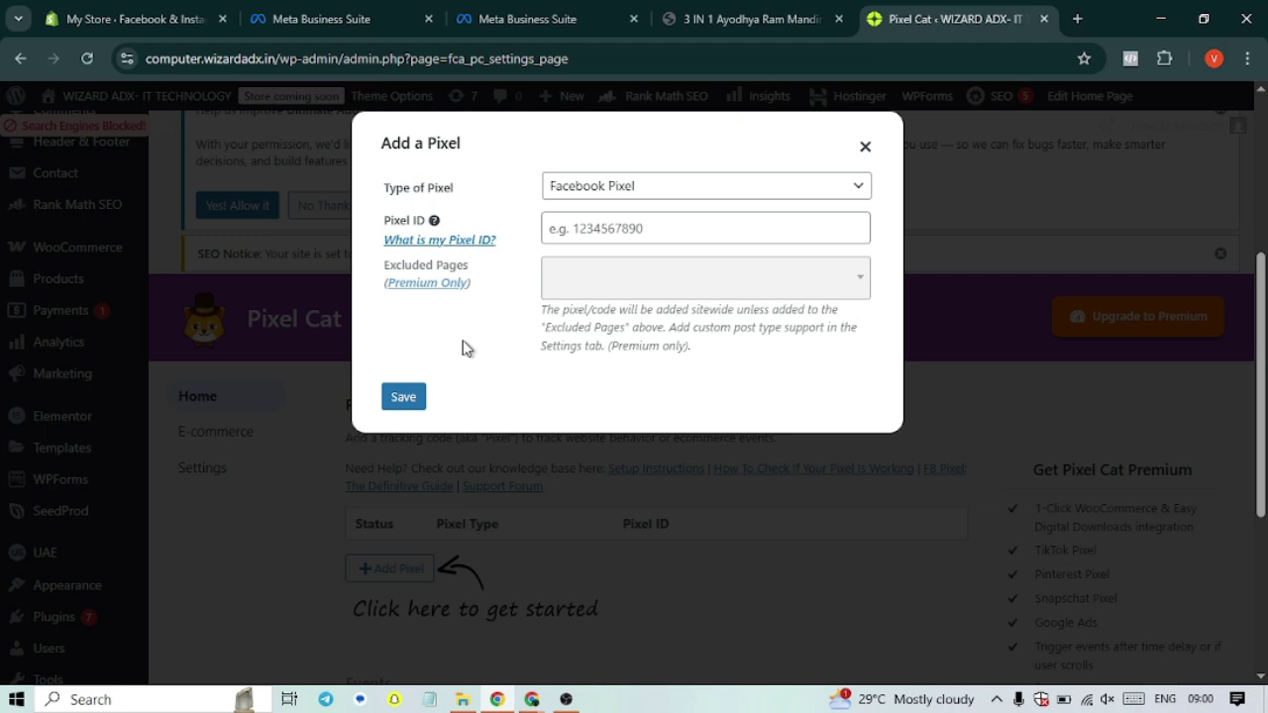
{"action": "left_click", "coordinate": [578, 233]}
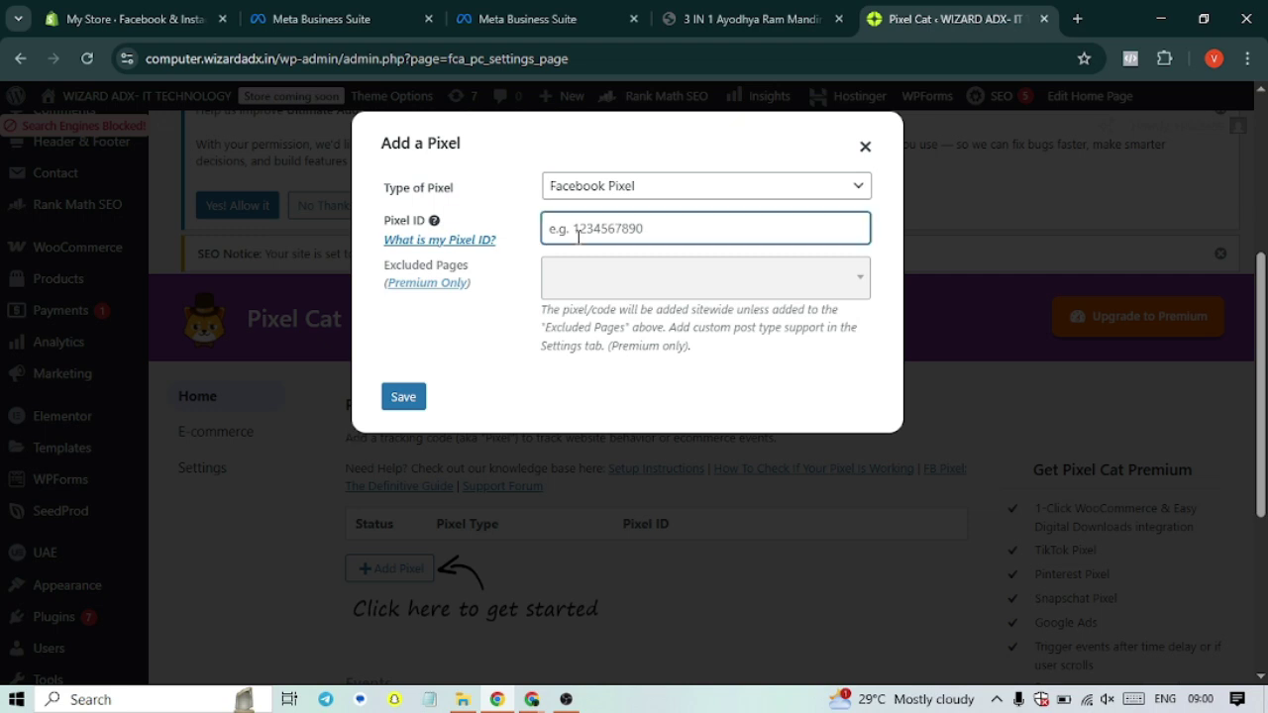
- In Meta Business Suite's Datasets and pixels, select website 15aug and copy its ID
{"action": "left_click", "coordinate": [507, 7]}
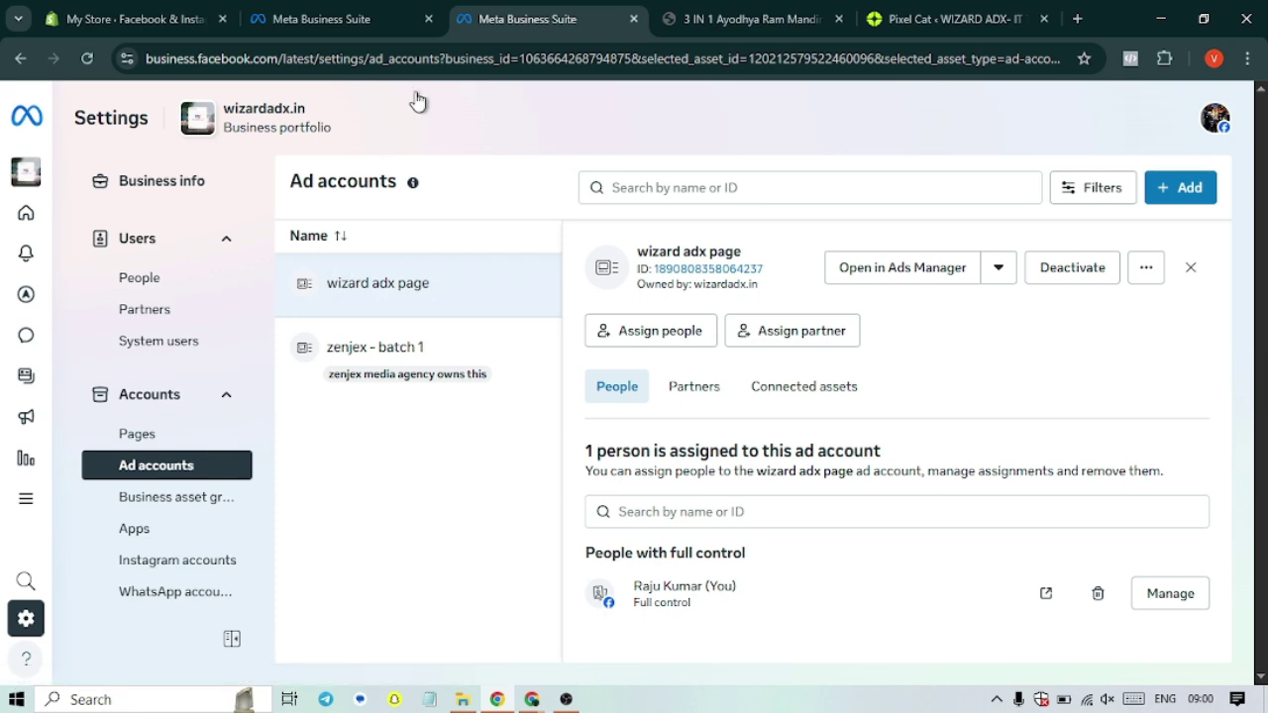
{"action": "left_click", "coordinate": [367, 22]}
{"action": "left_click", "coordinate": [484, 12]}
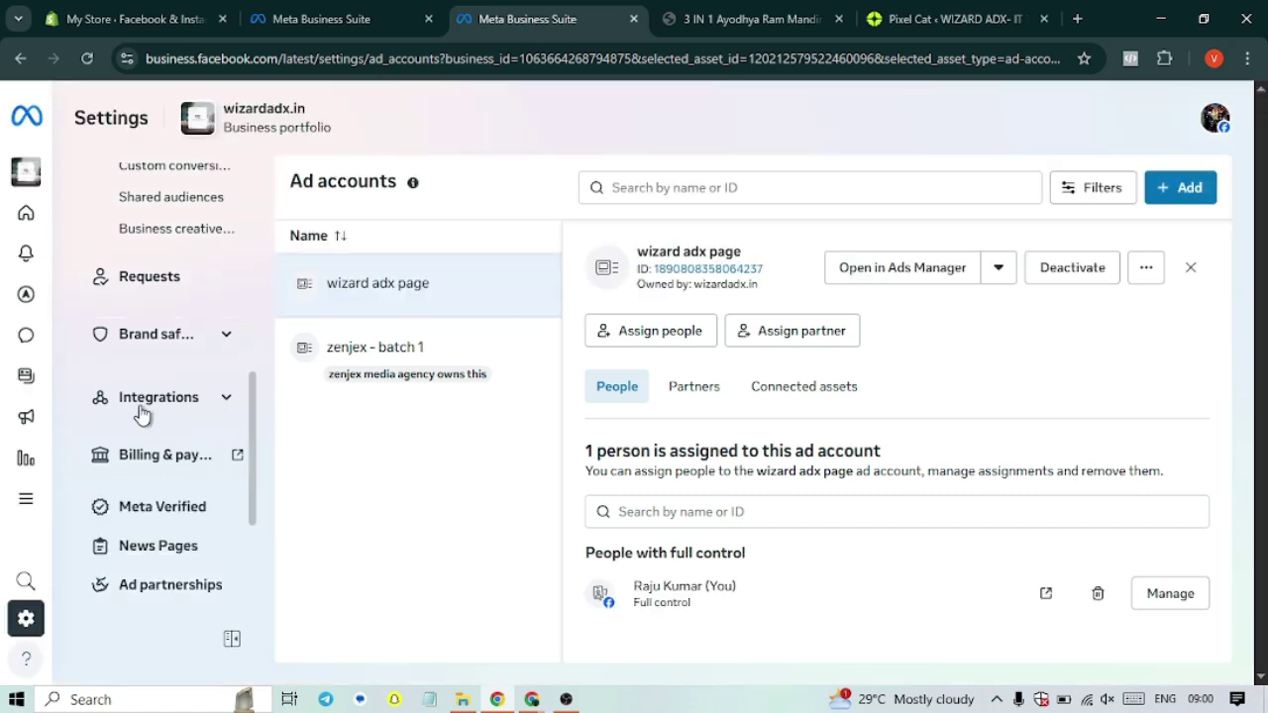
{"action": "scroll", "coordinate": [191, 307], "scroll_direction": "up", "scroll_amount": 3}
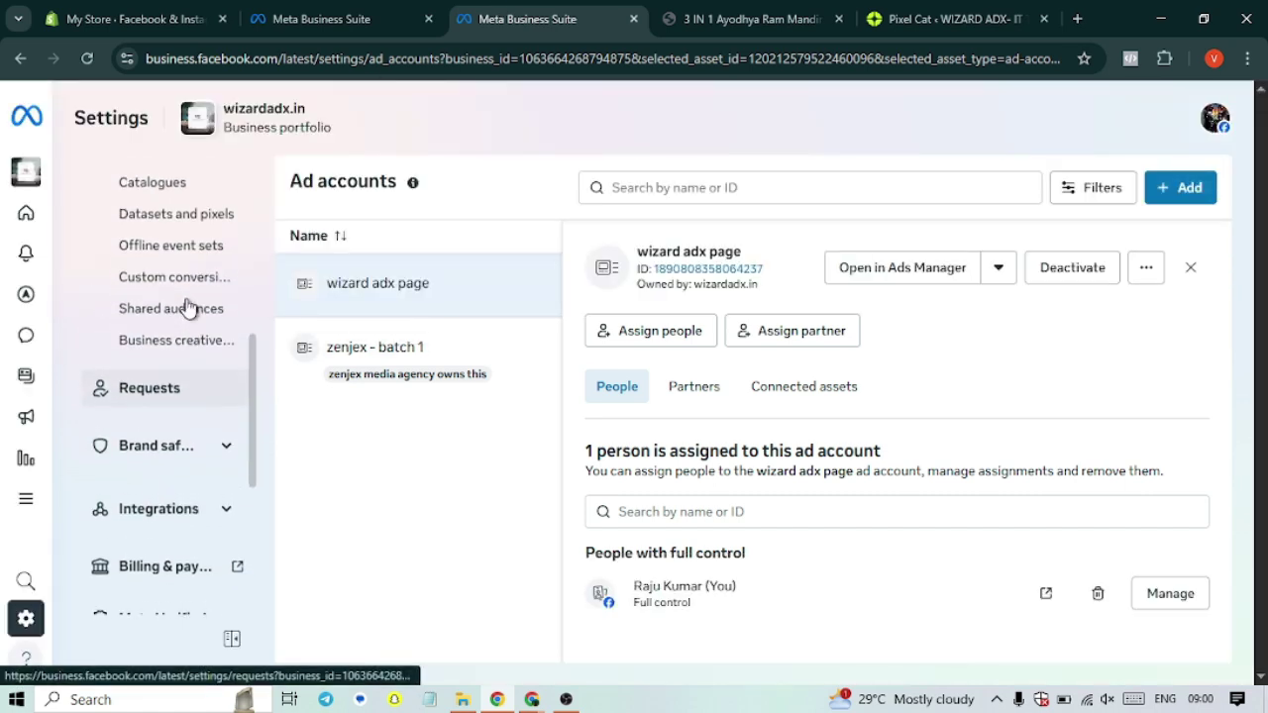
{"action": "left_click", "coordinate": [195, 256]}
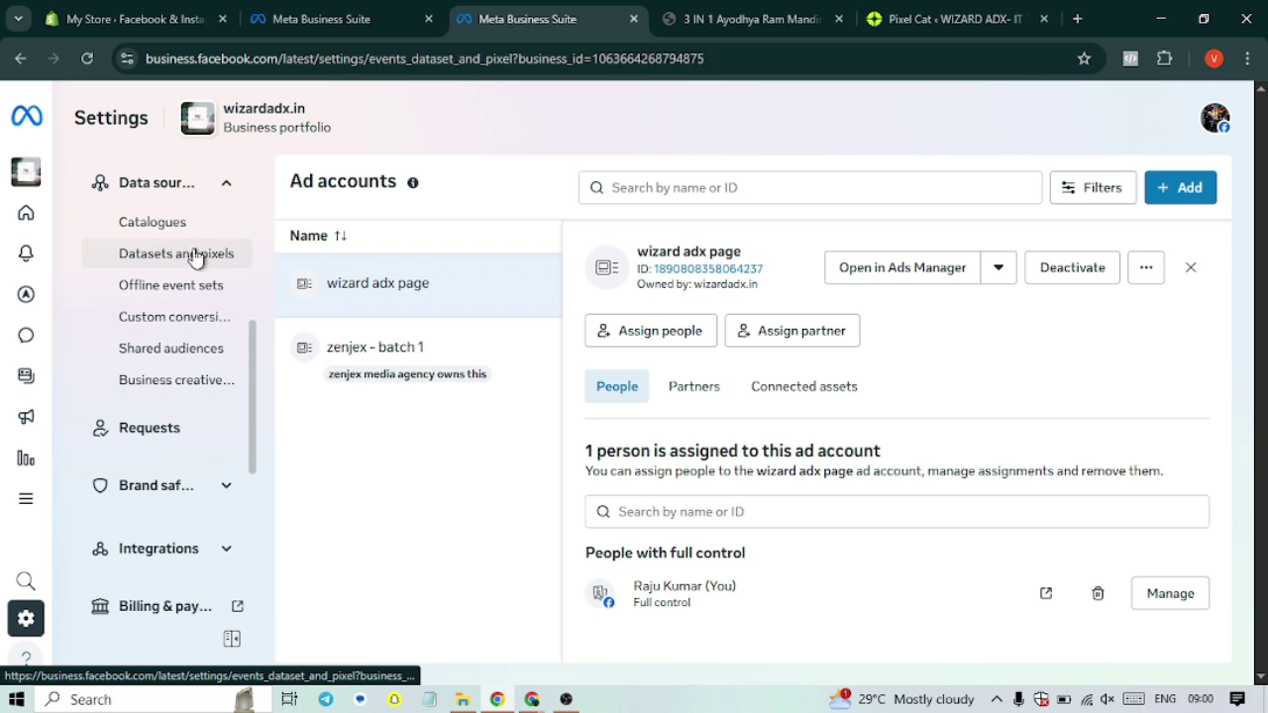
{"action": "left_click", "coordinate": [278, 297]}
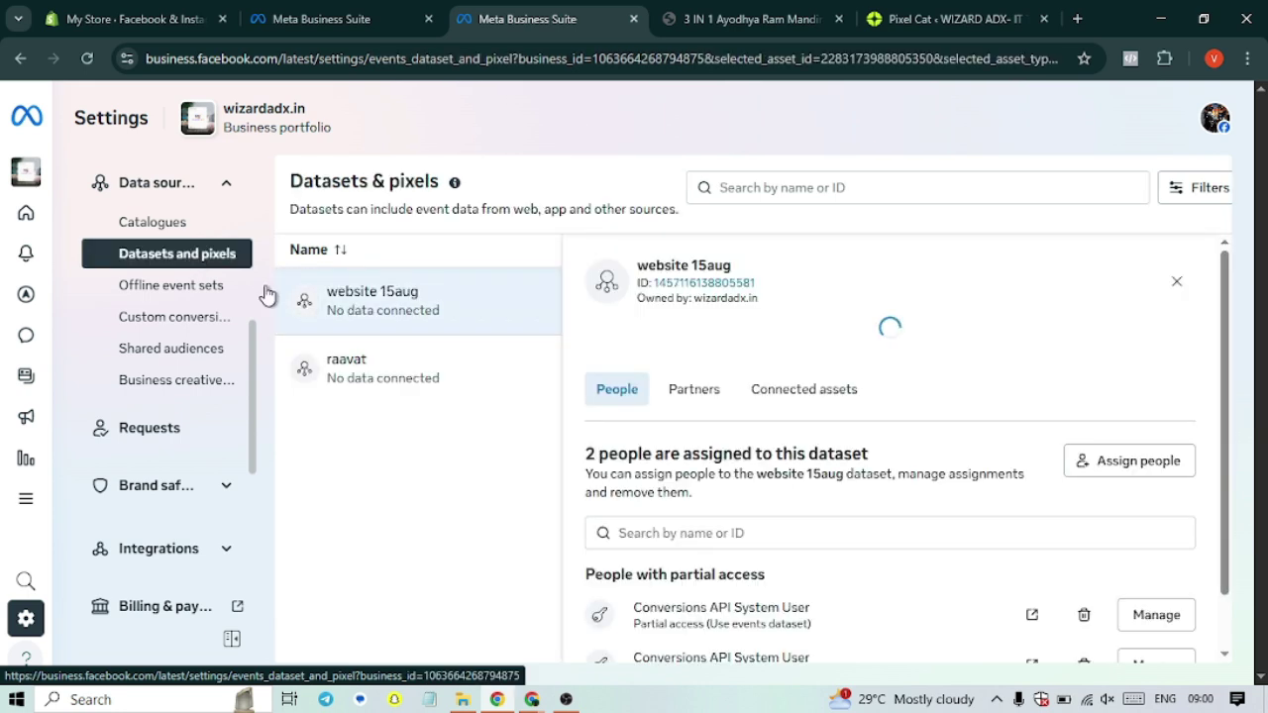
{"action": "left_click", "coordinate": [672, 286]}
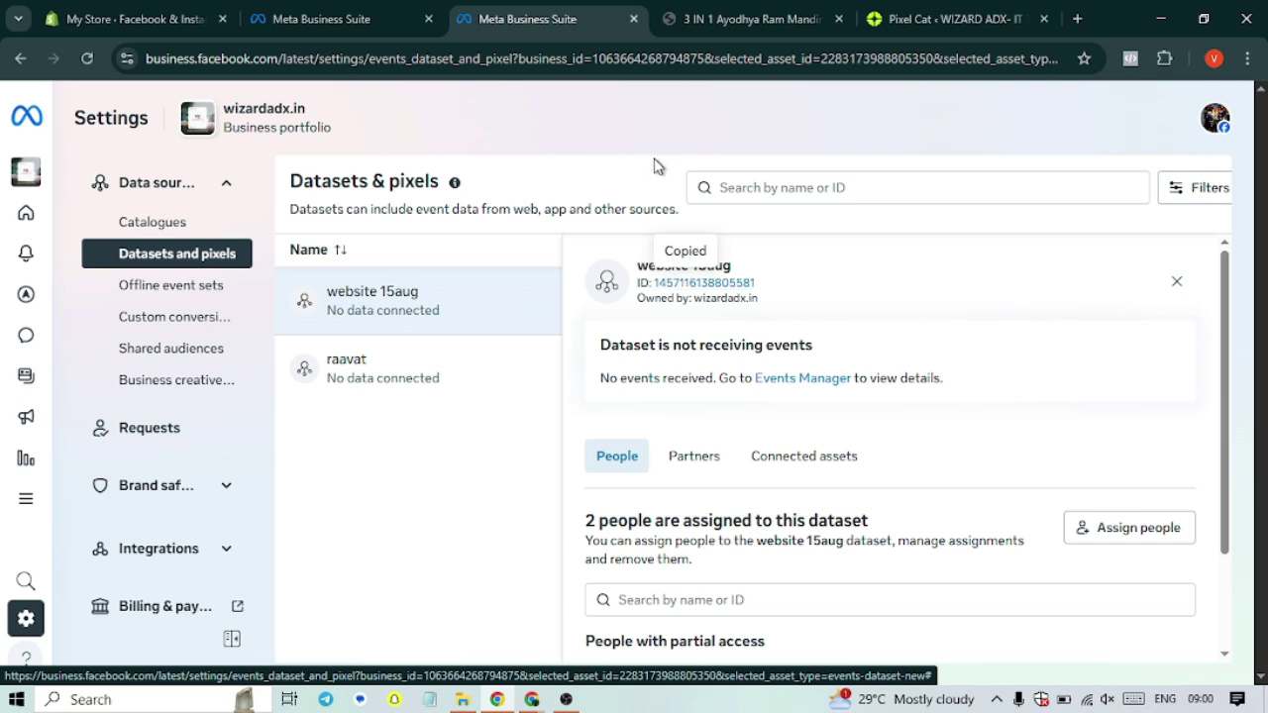
- Paste the website 15aug ID as Pixel Cat's Facebook Pixel ID and save all settings
{"action": "left_click", "coordinate": [928, 8]}
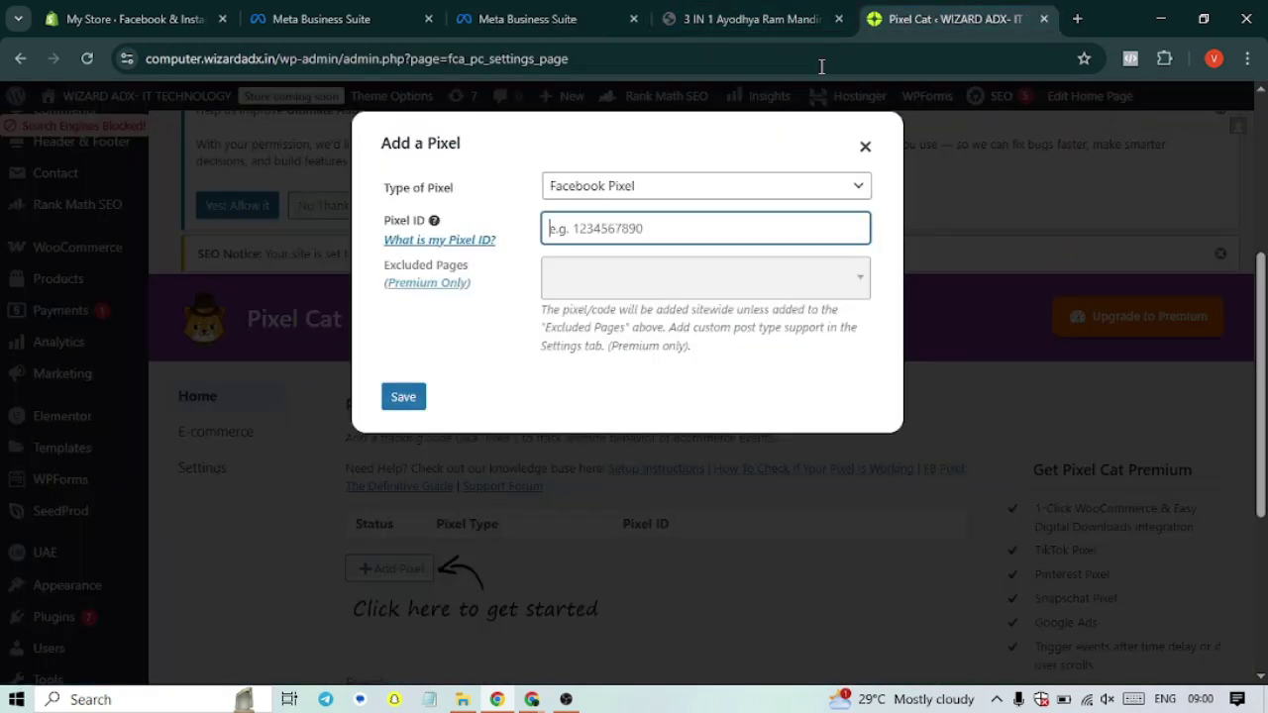
{"action": "key", "text": "ctrl+v"}
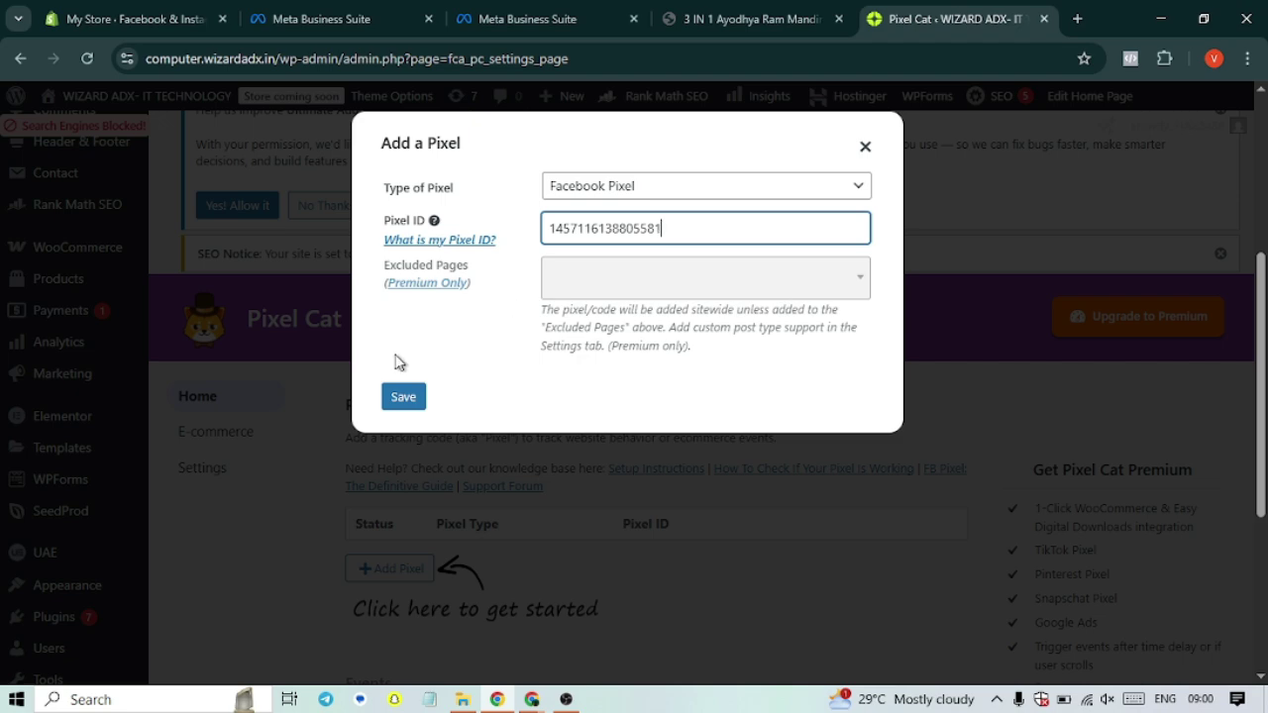
{"action": "left_click", "coordinate": [391, 401]}
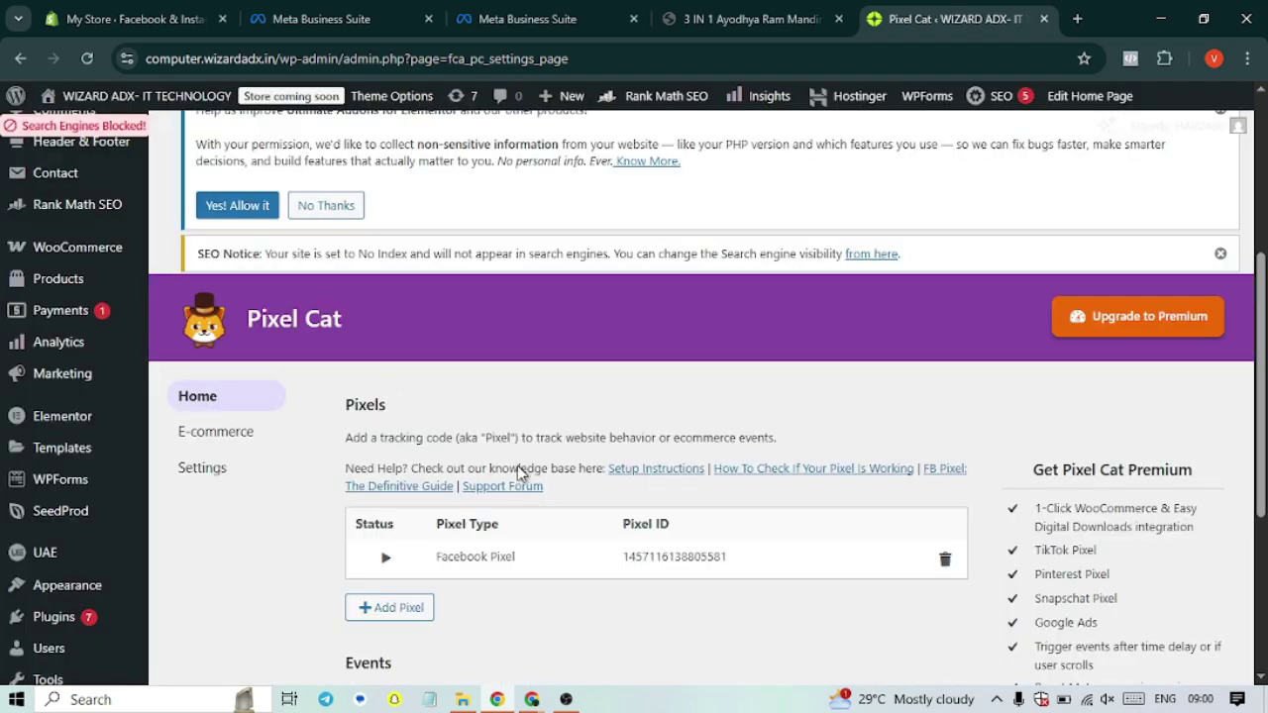
{"action": "scroll", "coordinate": [525, 518], "scroll_direction": "down", "scroll_amount": 2}
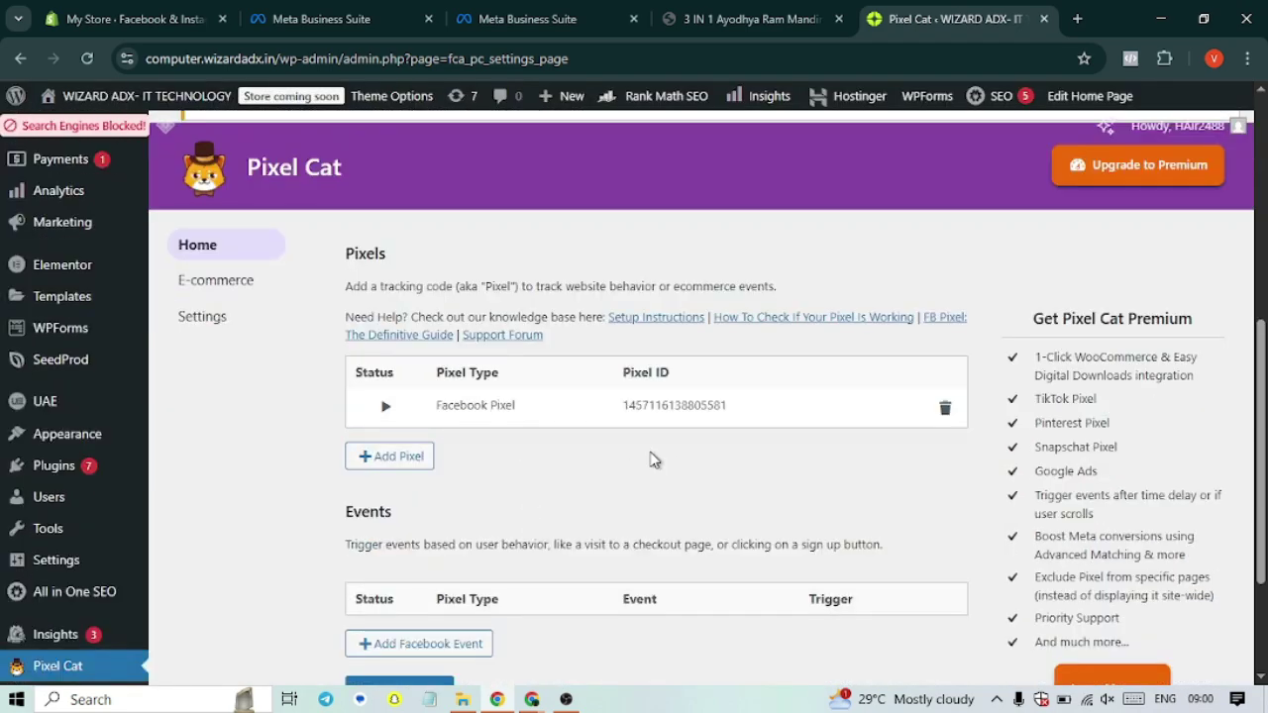
{"action": "scroll", "coordinate": [660, 463], "scroll_direction": "down", "scroll_amount": 3}
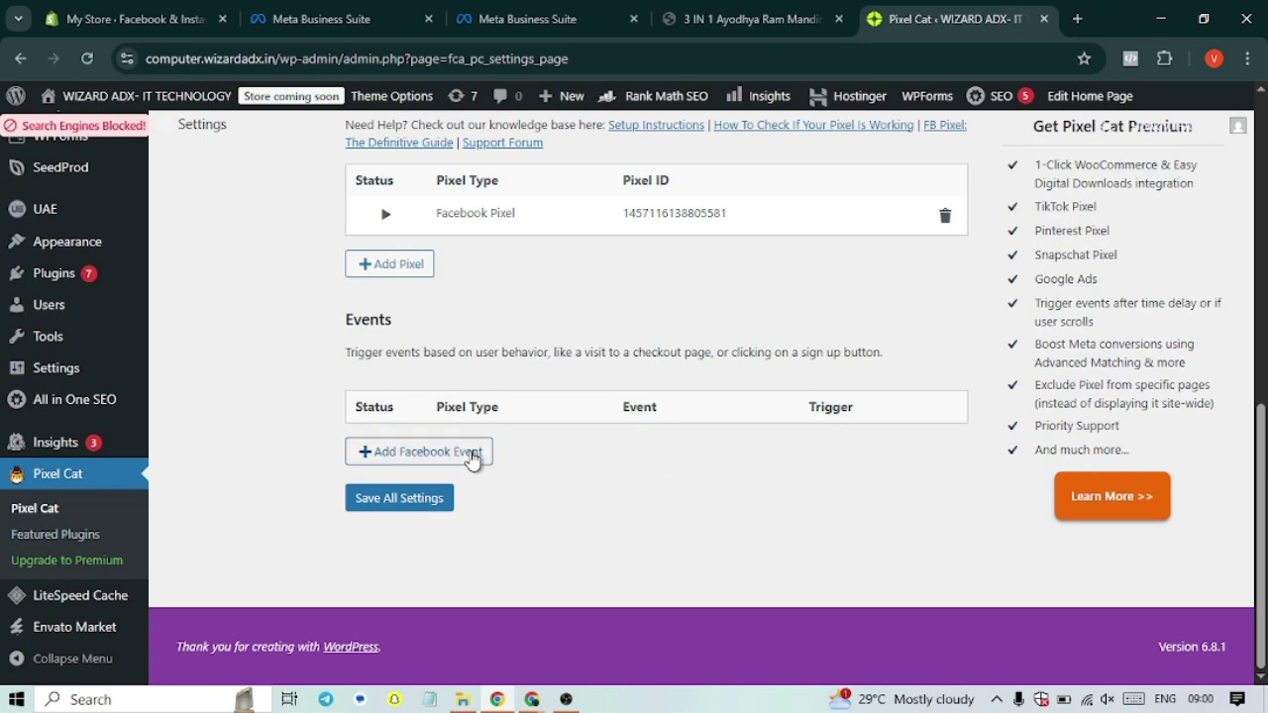
{"action": "left_click", "coordinate": [416, 501]}
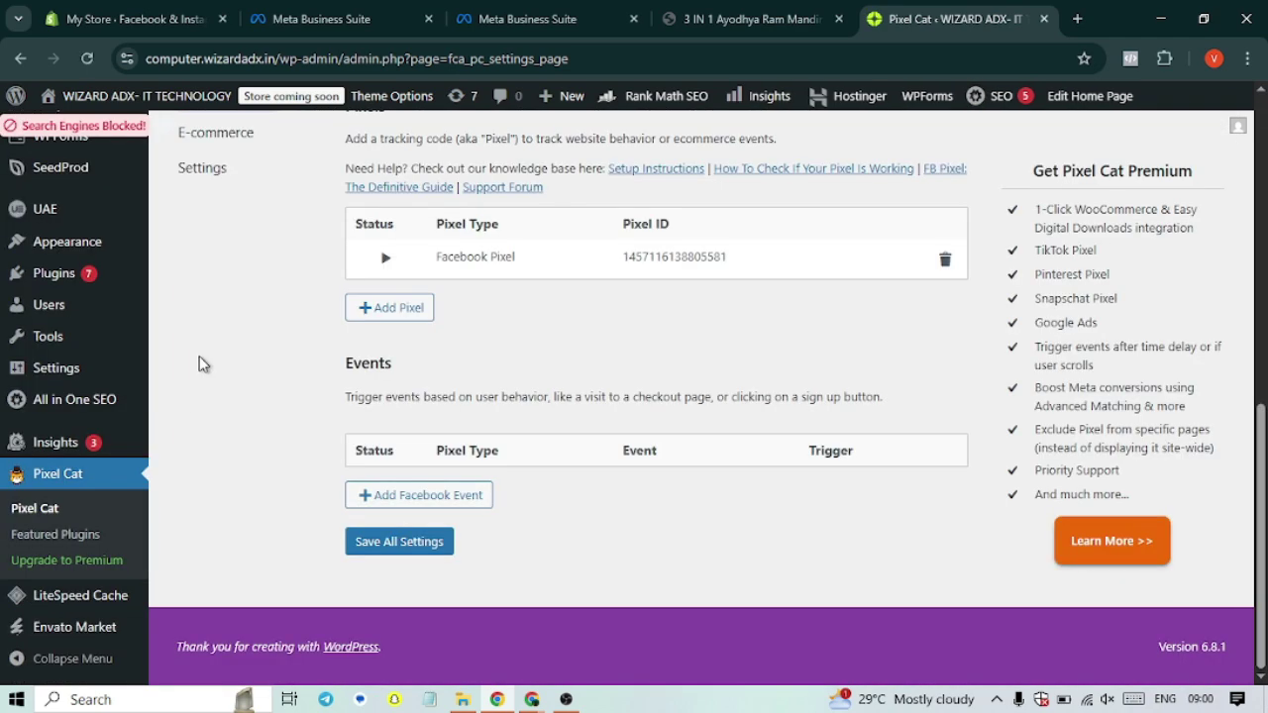
- Open the live computer.wizardadx.in site in a new tab from the admin bar's site name
{"action": "scroll", "coordinate": [198, 365], "scroll_direction": "up", "scroll_amount": 15}
{"action": "mouse_move", "coordinate": [72, 99]}
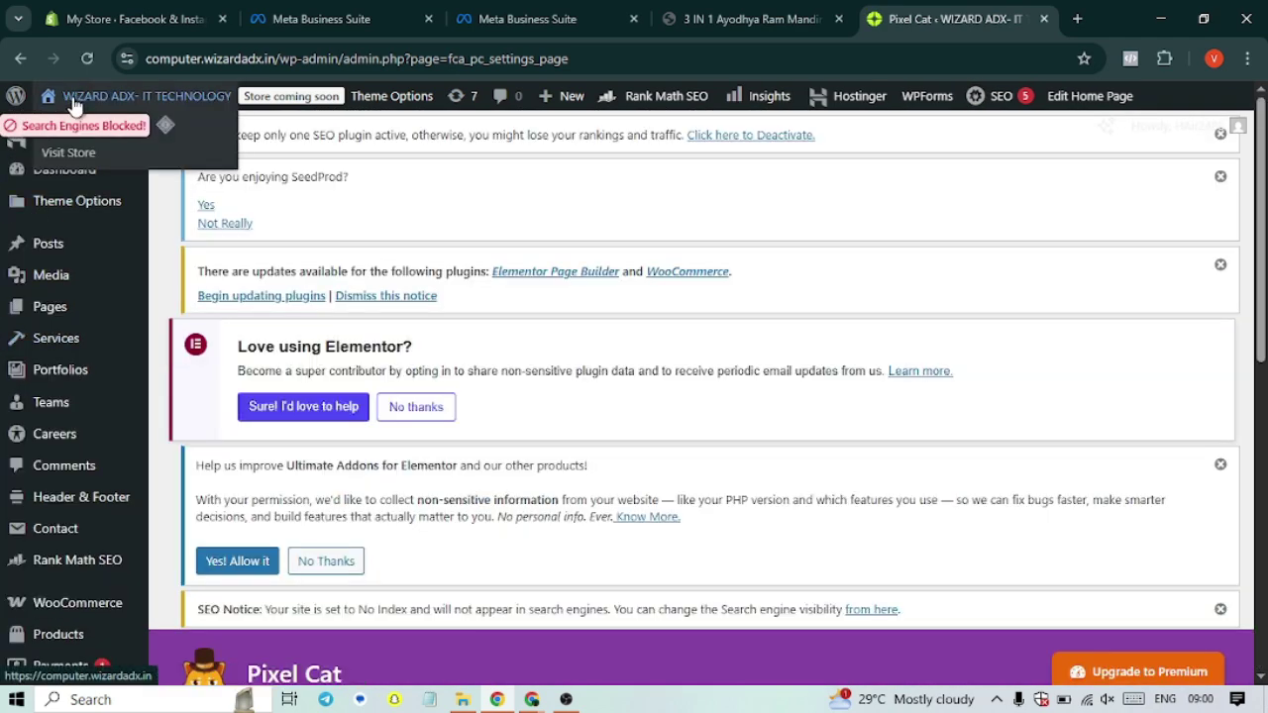
{"action": "mouse_move", "coordinate": [153, 119]}
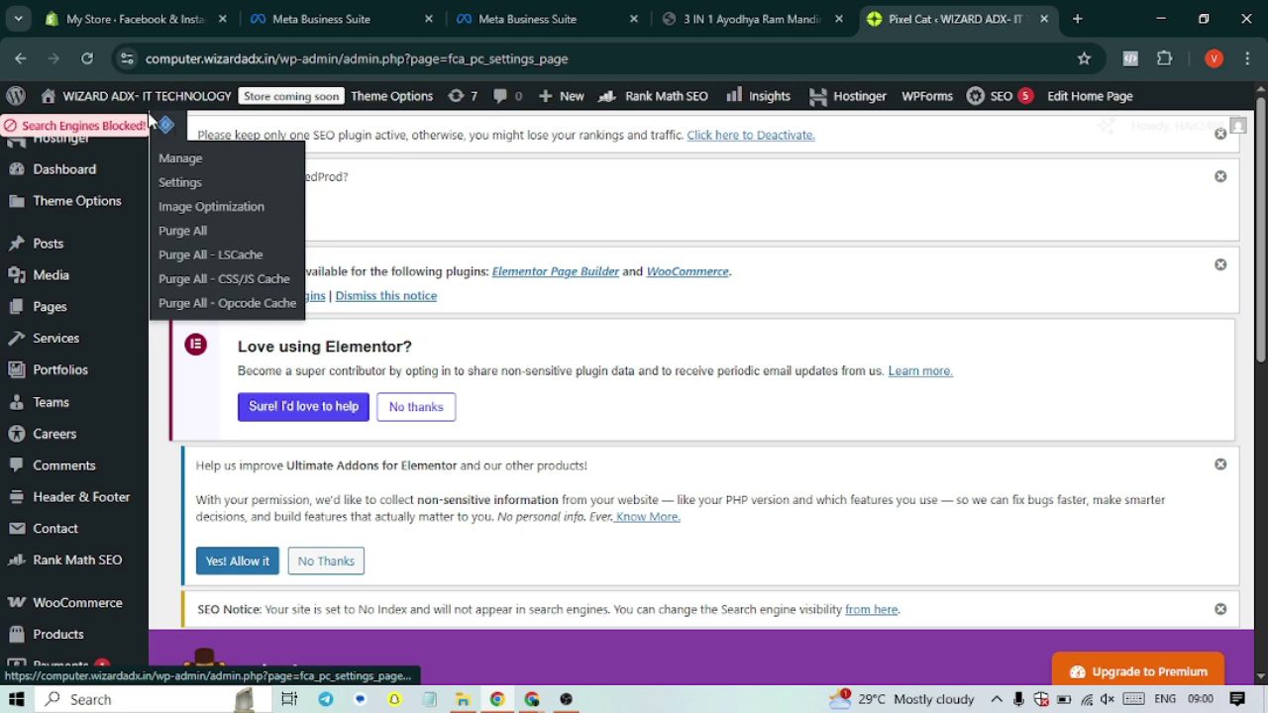
{"action": "right_click", "coordinate": [128, 95]}
{"action": "key", "text": "Escape"}
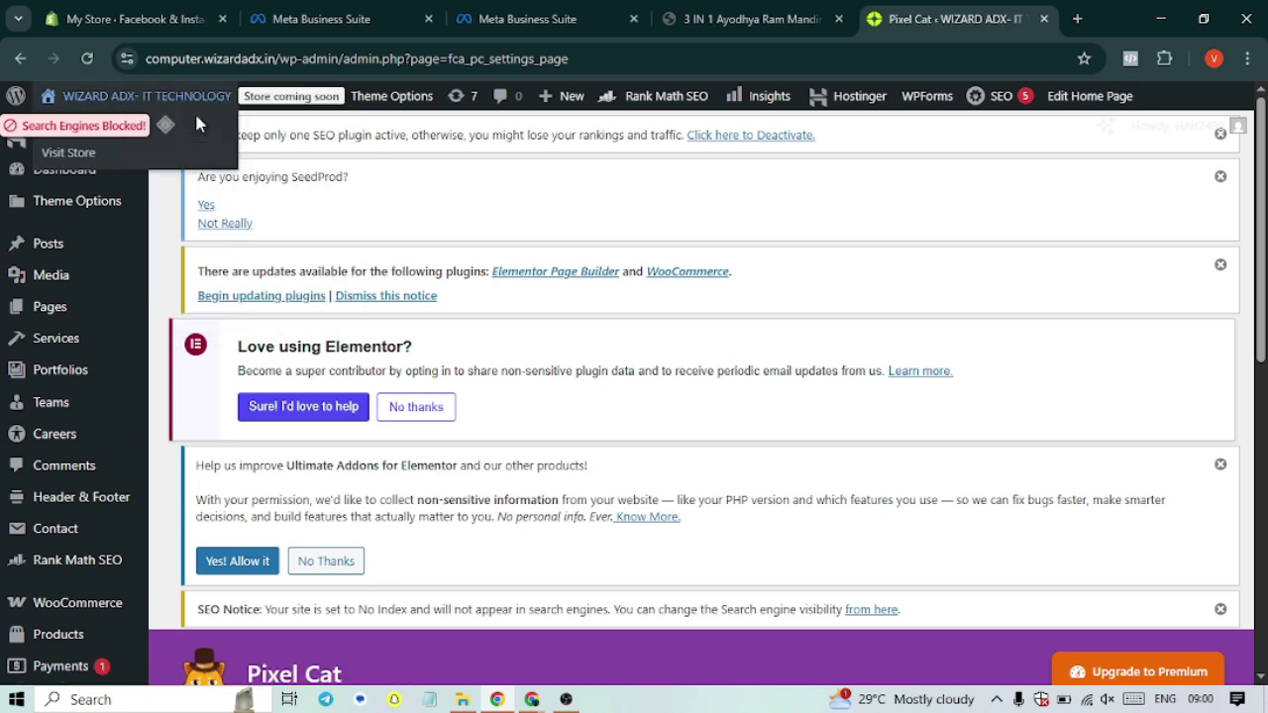
{"action": "left_click", "coordinate": [986, 14]}
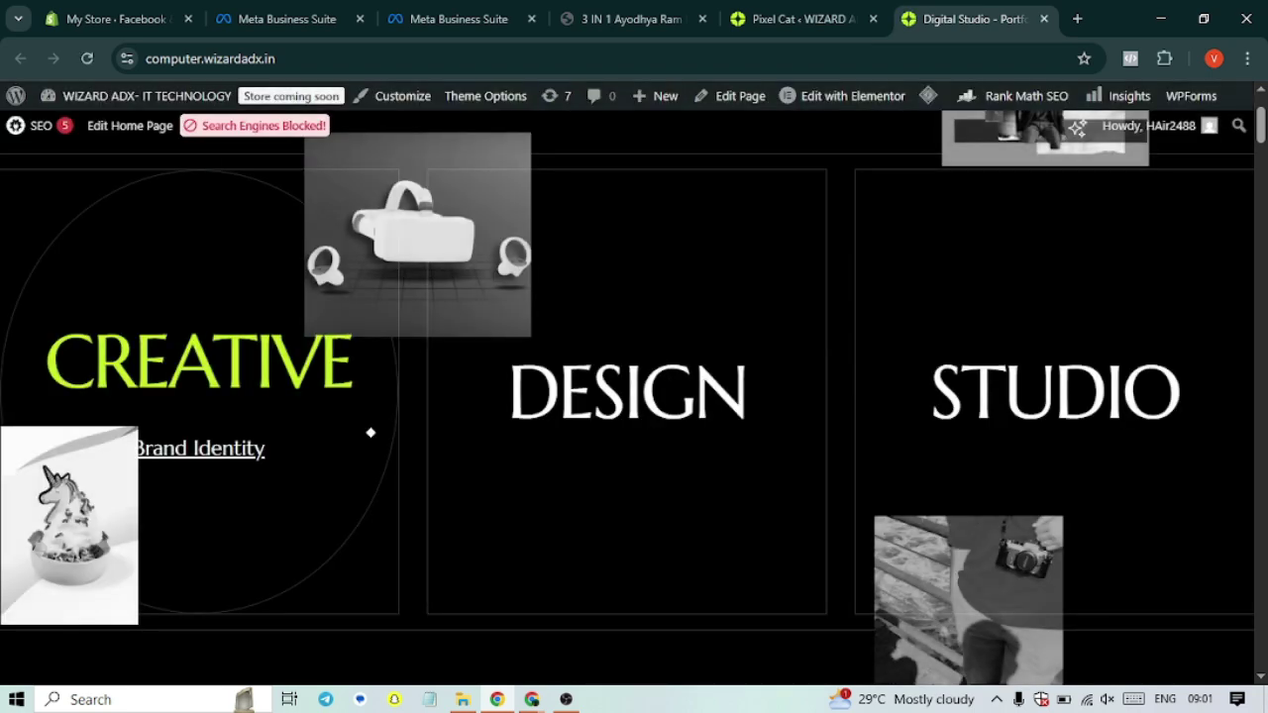
- Scroll through the live homepage, then confirm Meta Pixel Helper shows one pixel firing PageView
{"action": "scroll", "coordinate": [733, 416], "scroll_direction": "up", "scroll_amount": 2}
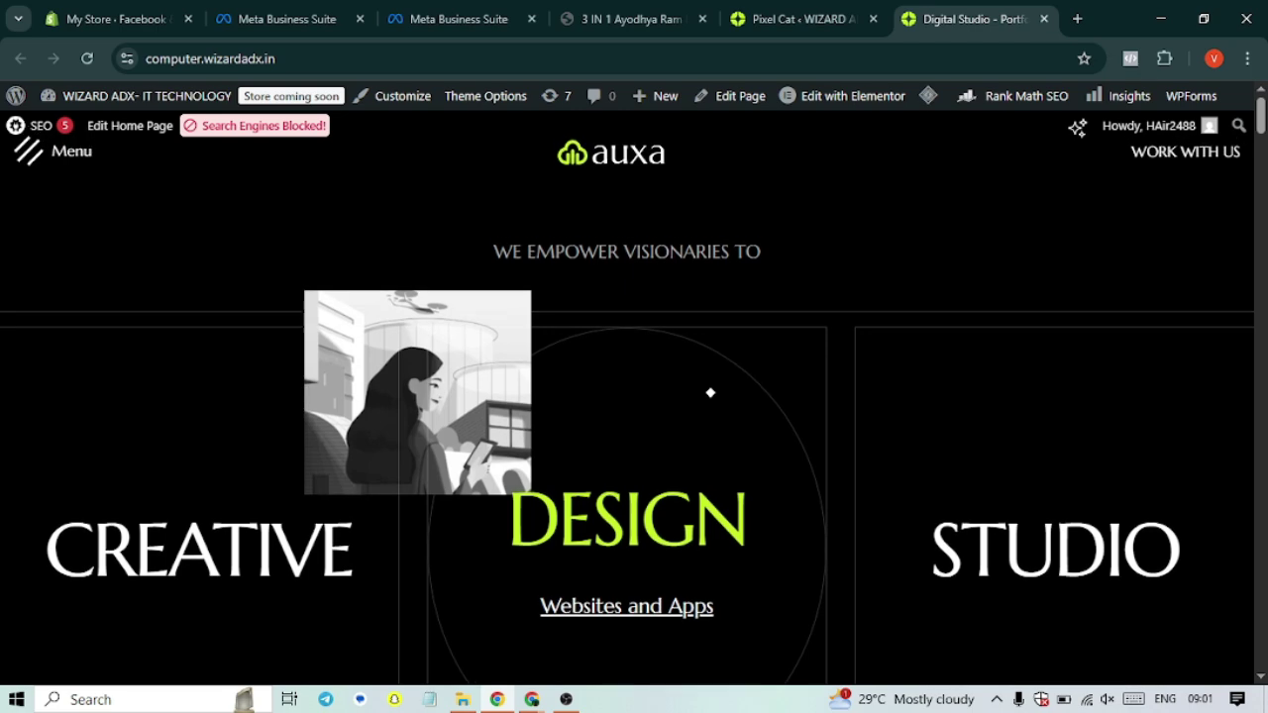
{"action": "scroll", "coordinate": [812, 271], "scroll_direction": "down", "scroll_amount": 5}
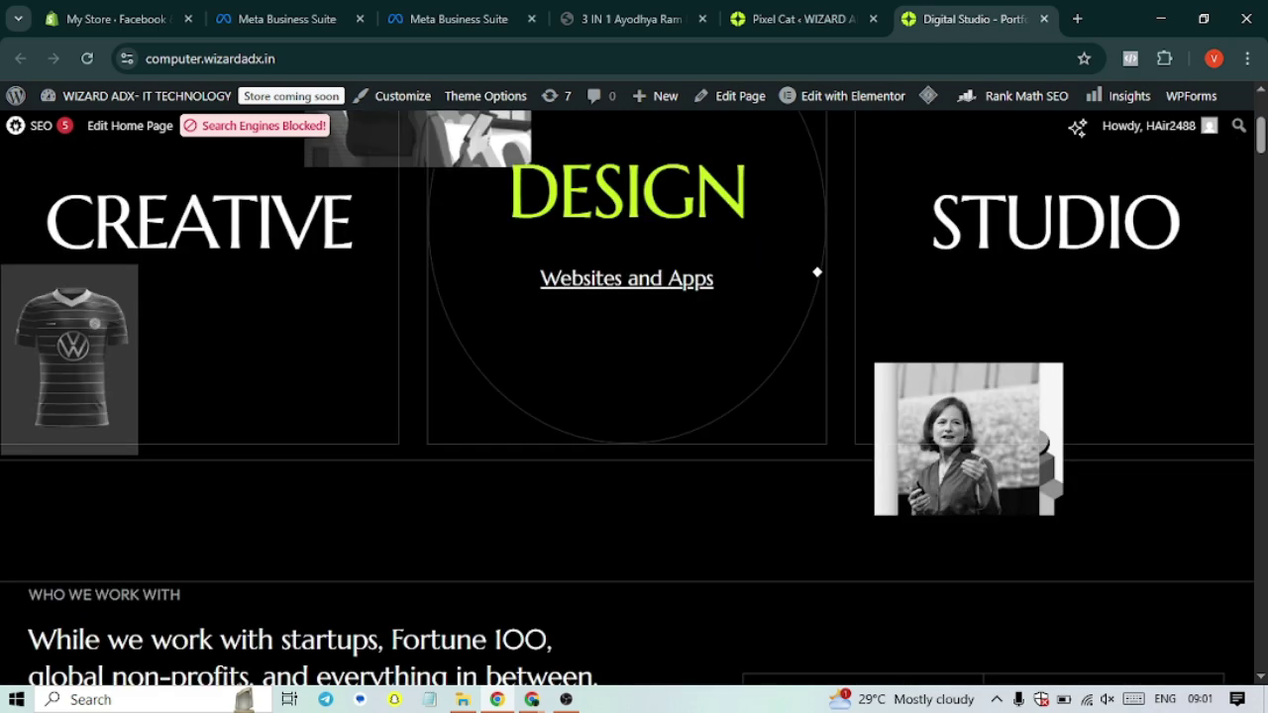
{"action": "scroll", "coordinate": [812, 271], "scroll_direction": "down", "scroll_amount": 6}
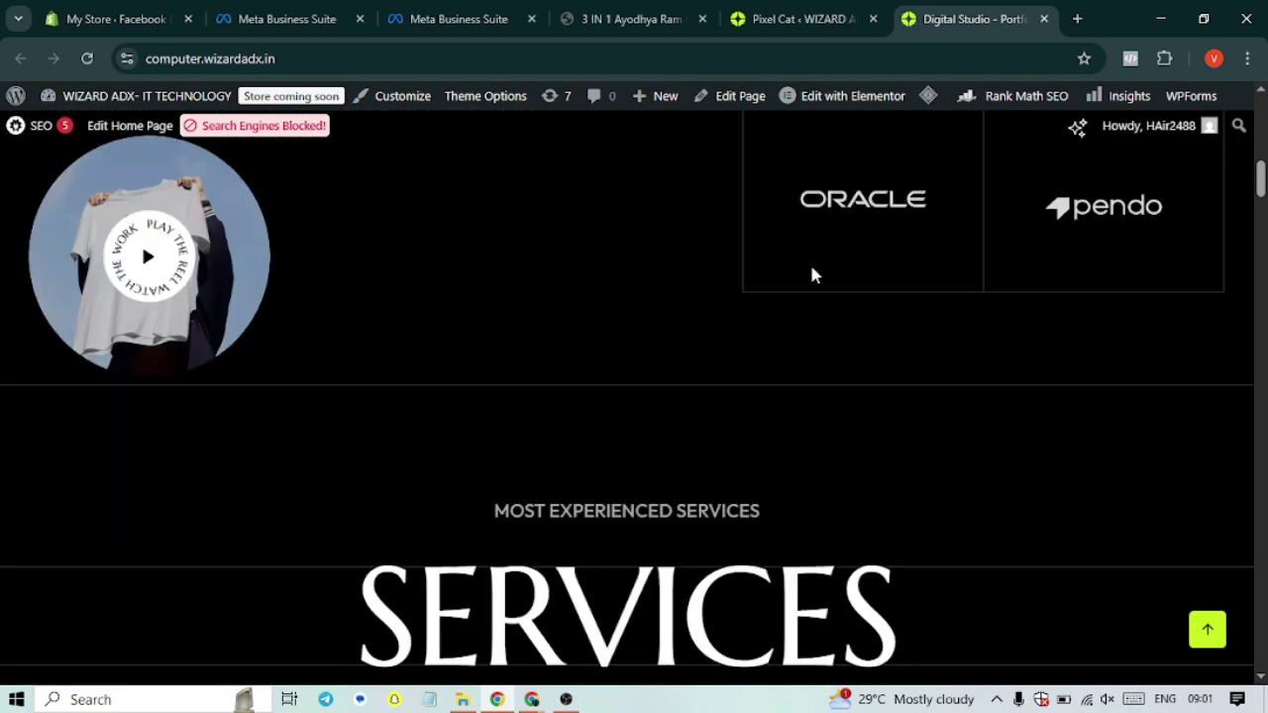
{"action": "scroll", "coordinate": [812, 275], "scroll_direction": "down", "scroll_amount": 10}
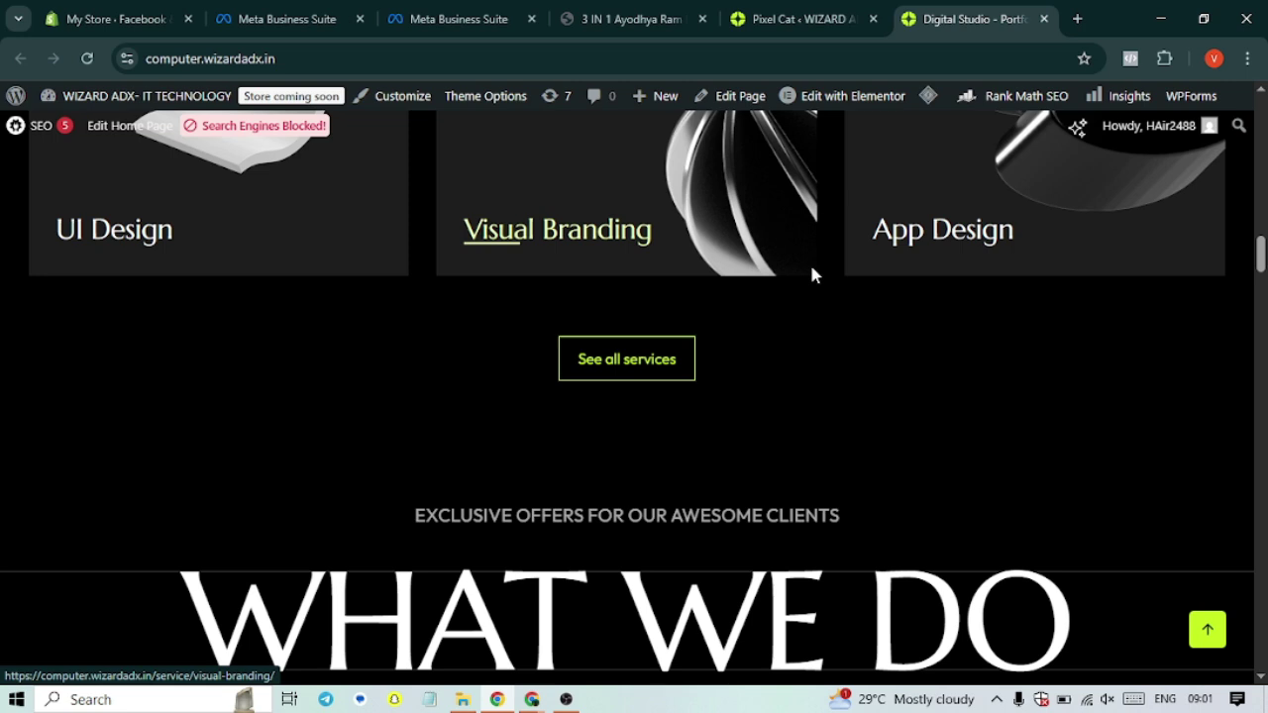
{"action": "scroll", "coordinate": [752, 211], "scroll_direction": "down", "scroll_amount": 8}
{"action": "scroll", "coordinate": [753, 211], "scroll_direction": "down", "scroll_amount": 2}
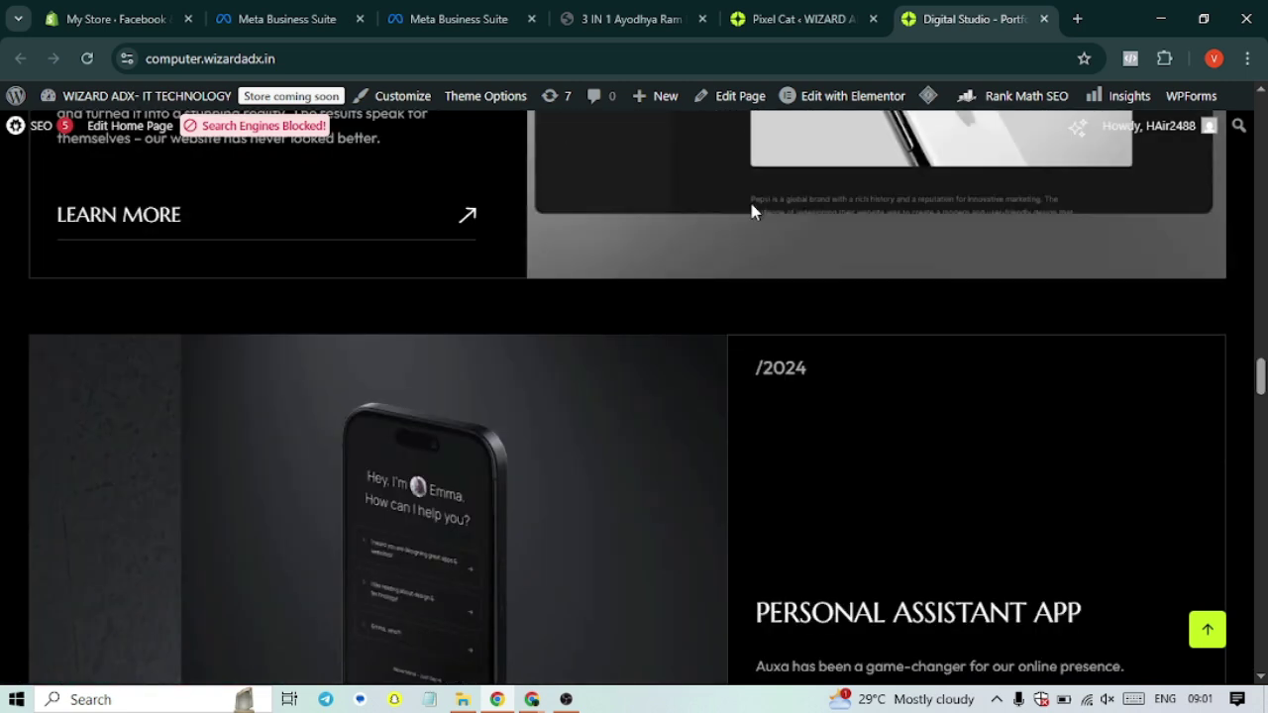
{"action": "scroll", "coordinate": [622, 173], "scroll_direction": "down", "scroll_amount": 8}
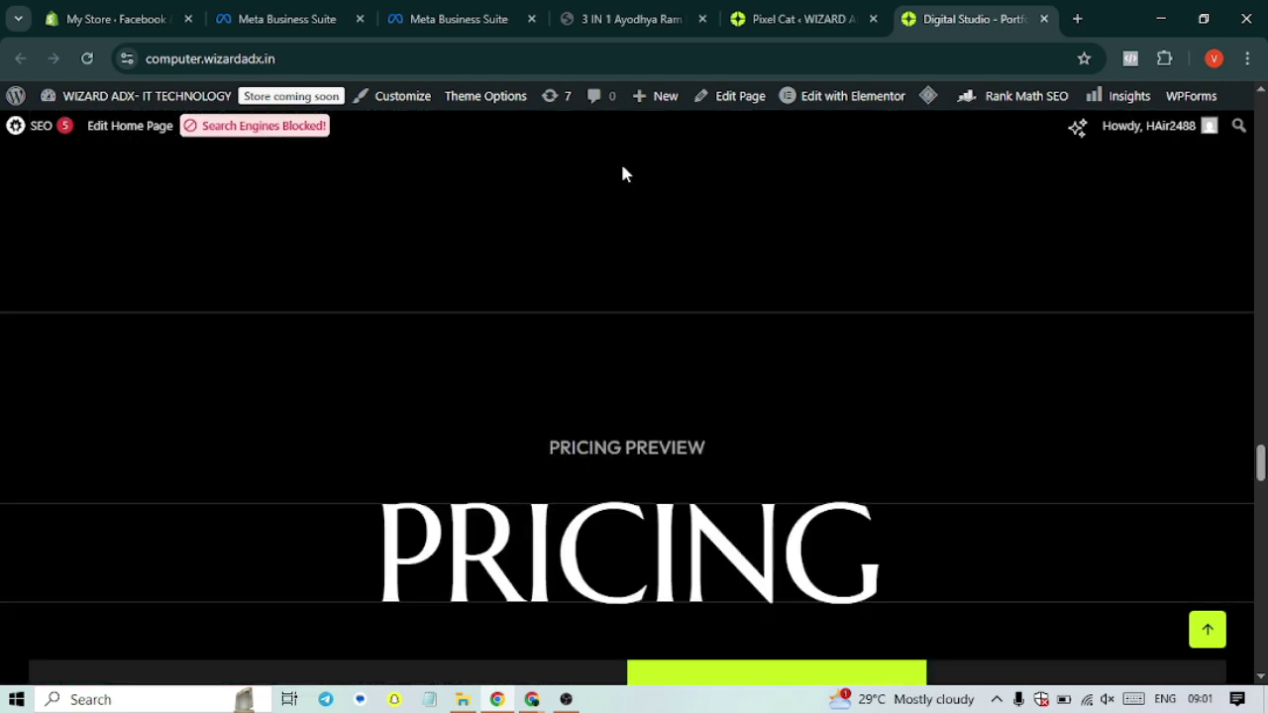
{"action": "key", "text": "Home"}
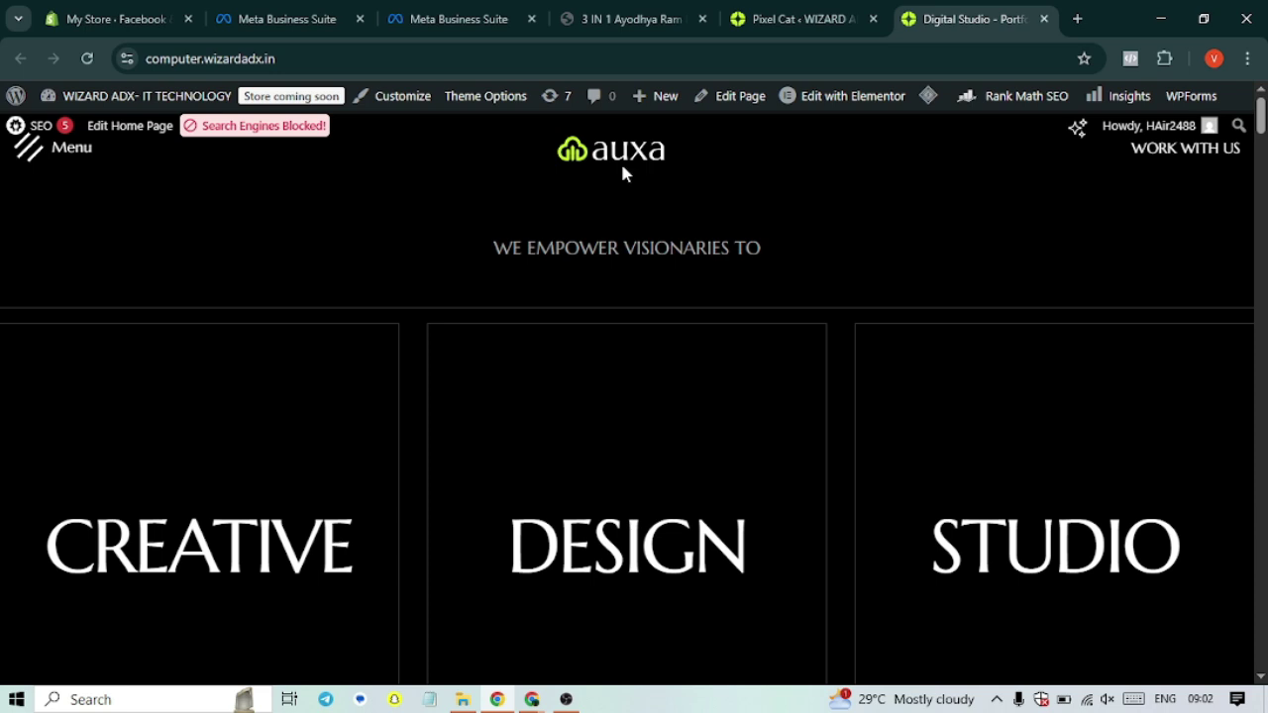
{"action": "left_click", "coordinate": [1131, 61]}
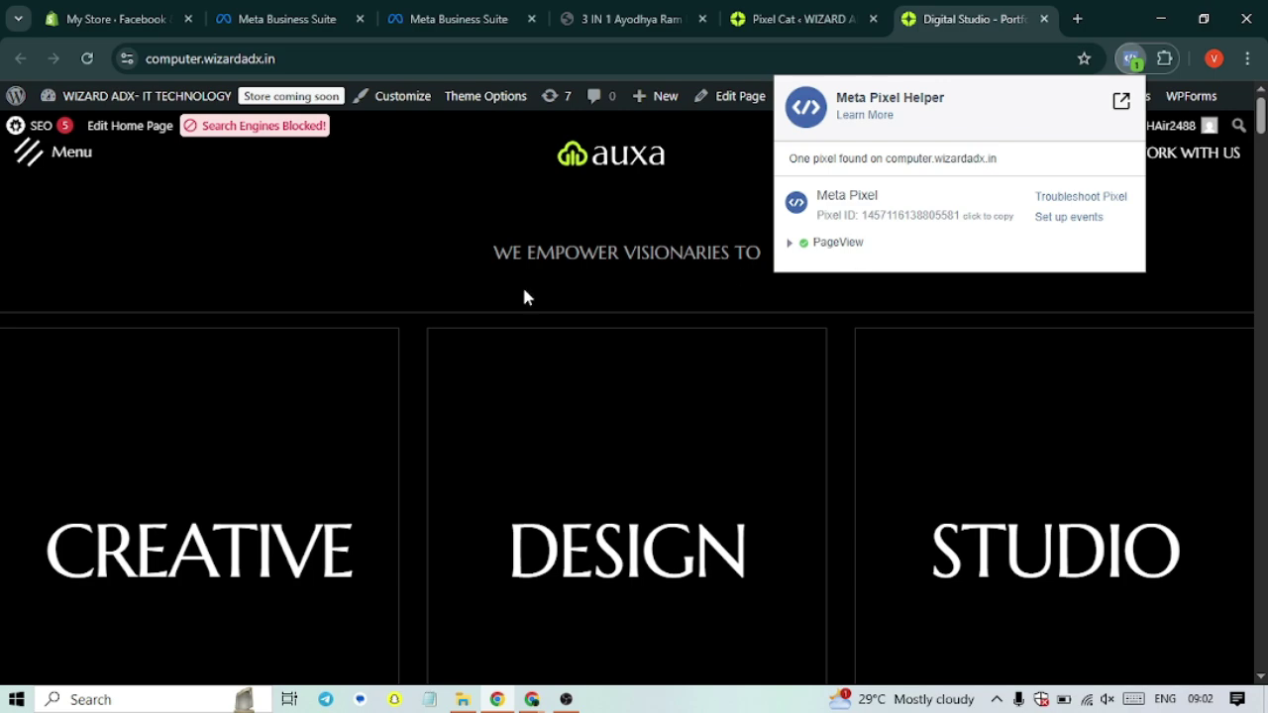
- Click a pricing-section Contact Us button and recheck Meta Pixel Helper for a Button Click event
{"action": "left_click", "coordinate": [337, 288]}
{"action": "scroll", "coordinate": [659, 470], "scroll_direction": "down", "scroll_amount": 4}
{"action": "scroll", "coordinate": [662, 469], "scroll_direction": "down", "scroll_amount": 1}
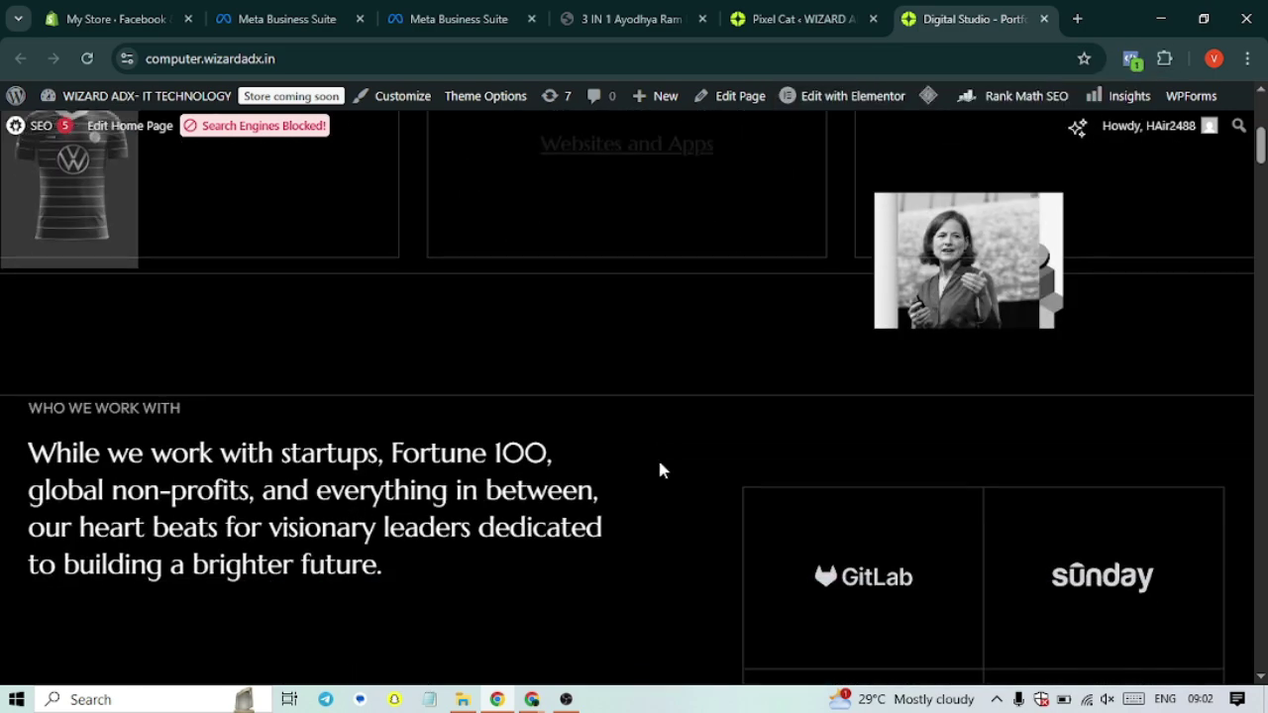
{"action": "scroll", "coordinate": [659, 470], "scroll_direction": "down", "scroll_amount": 5}
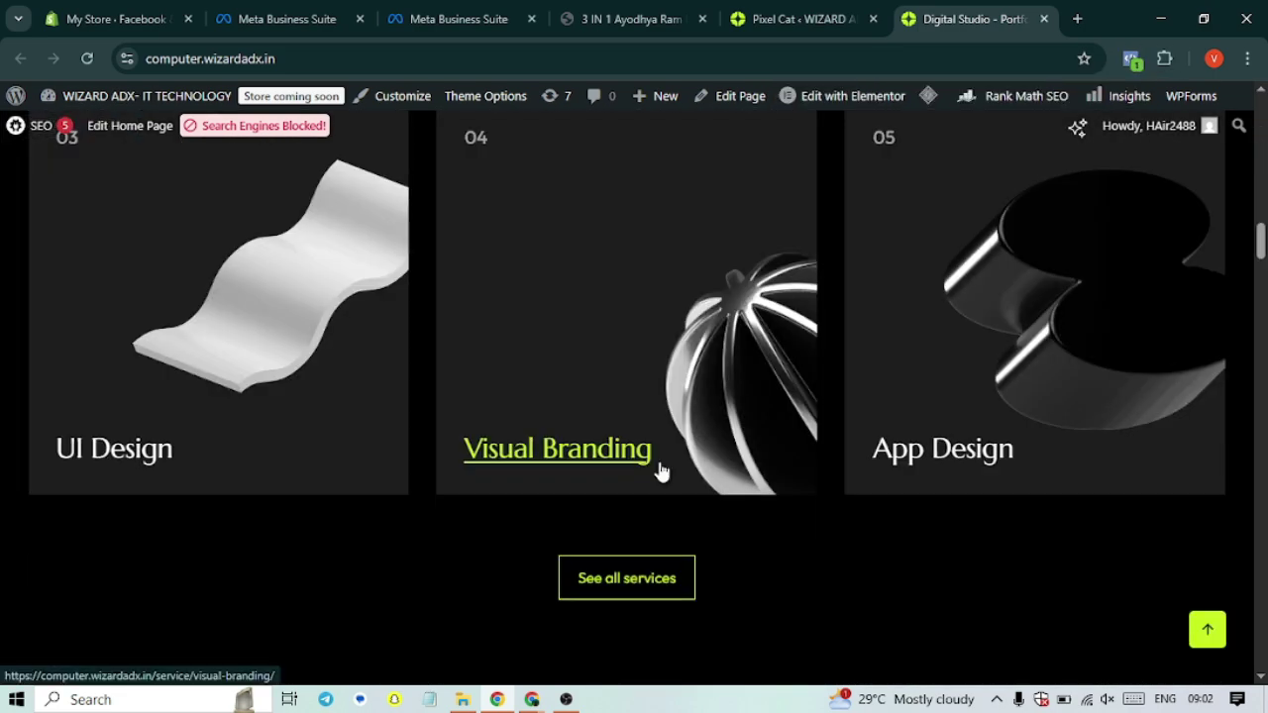
{"action": "scroll", "coordinate": [662, 471], "scroll_direction": "down", "scroll_amount": 6}
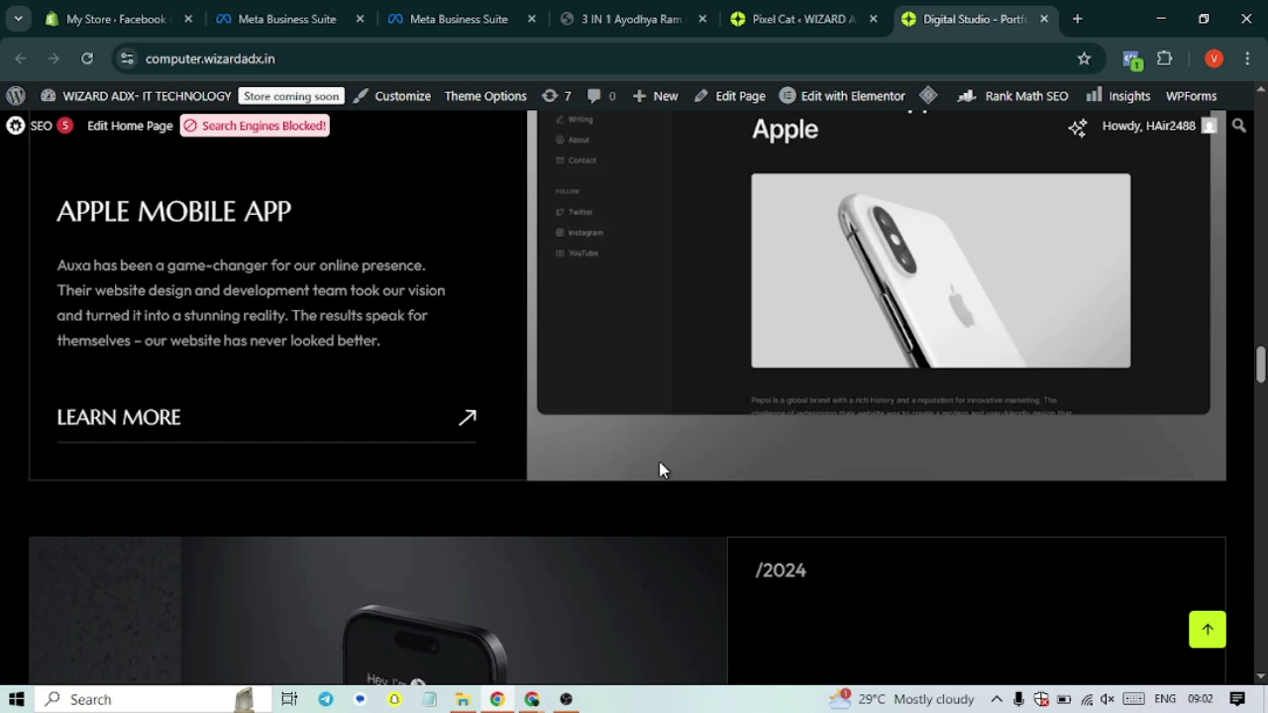
{"action": "scroll", "coordinate": [661, 469], "scroll_direction": "down", "scroll_amount": 10}
{"action": "scroll", "coordinate": [706, 359], "scroll_direction": "up", "scroll_amount": 2}
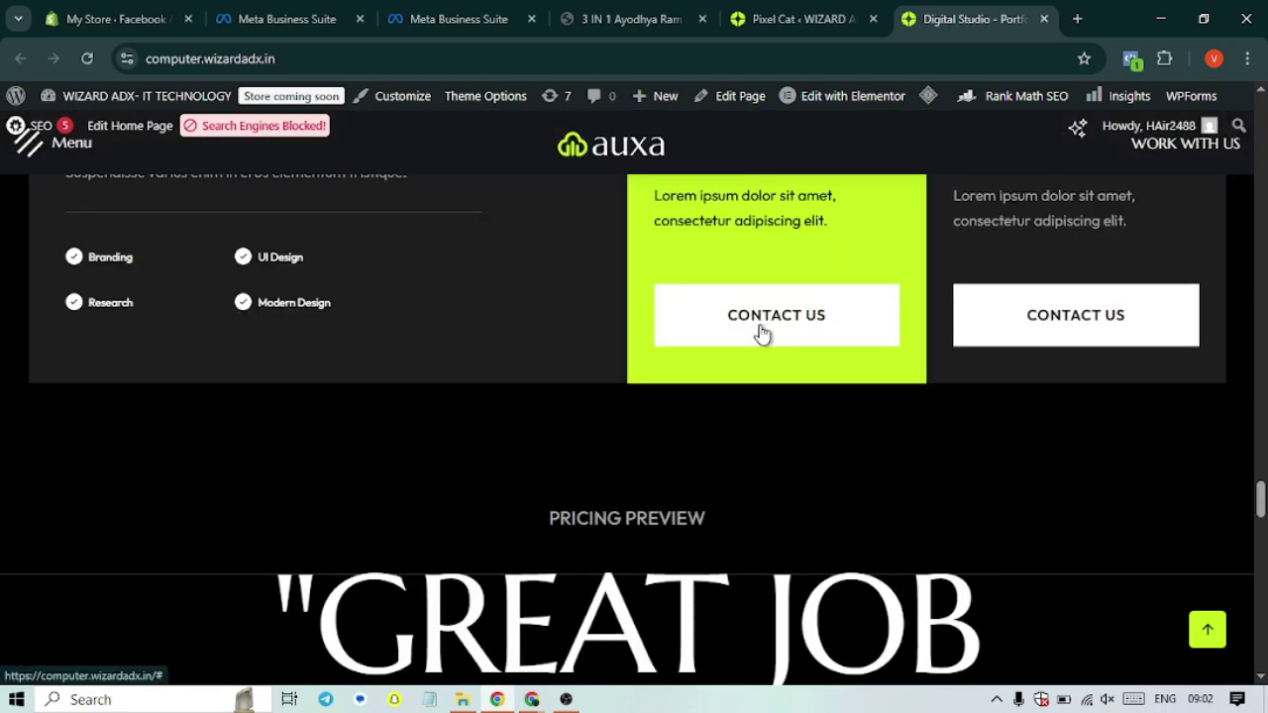
{"action": "left_click", "coordinate": [760, 332]}
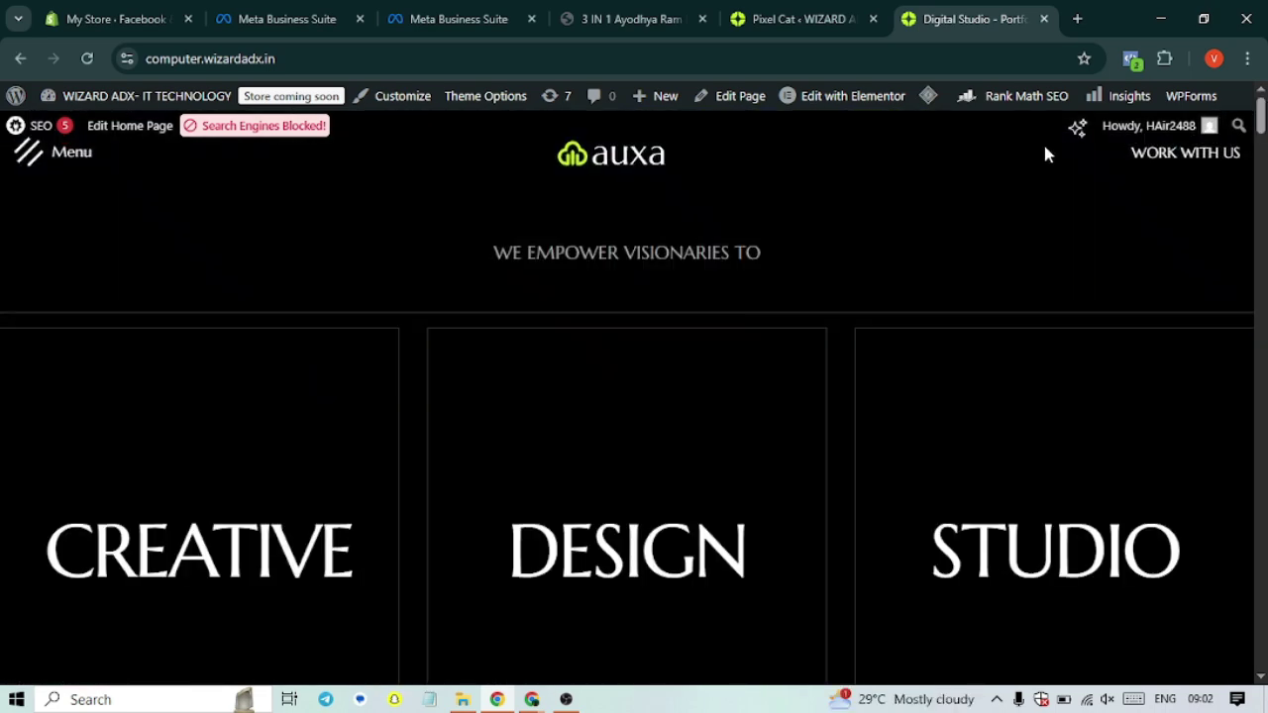
{"action": "left_click", "coordinate": [1130, 63]}
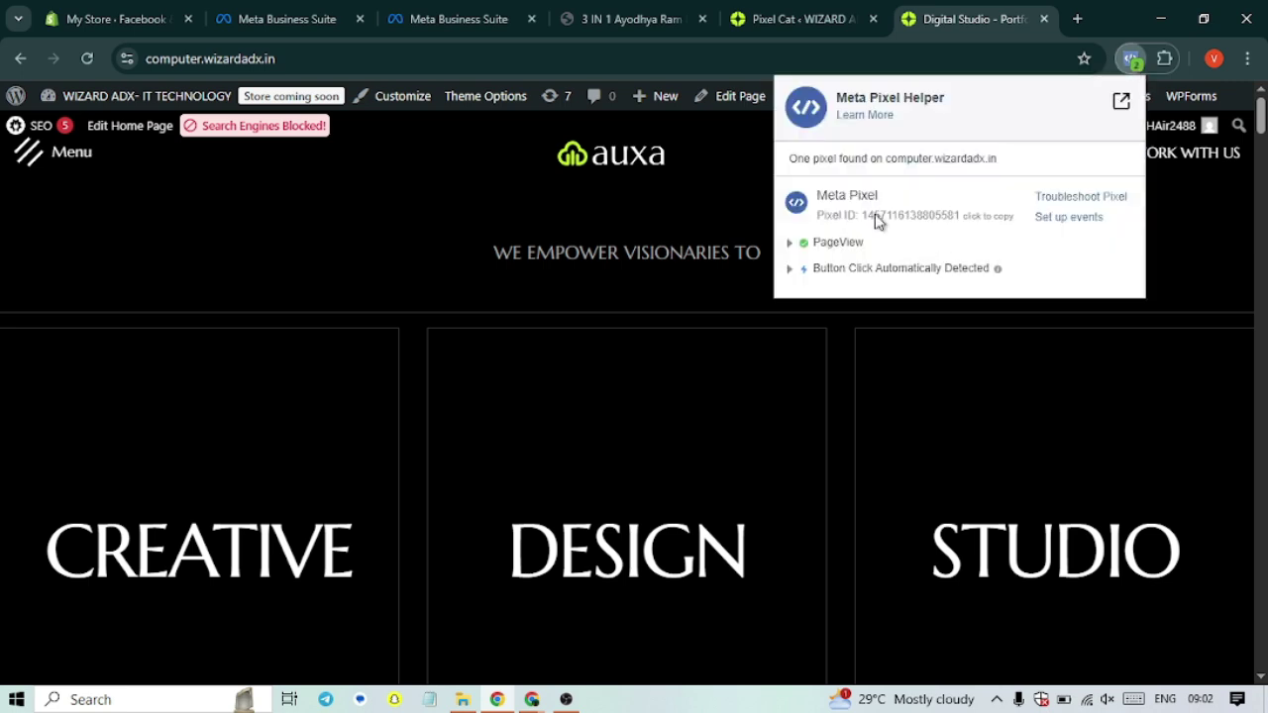
- Dismiss Pixel Helper, scroll the page, and switch to Shopify's Facebook & Instagram settings
{"action": "left_click", "coordinate": [733, 314]}
{"action": "scroll", "coordinate": [739, 326], "scroll_direction": "down", "scroll_amount": 2}
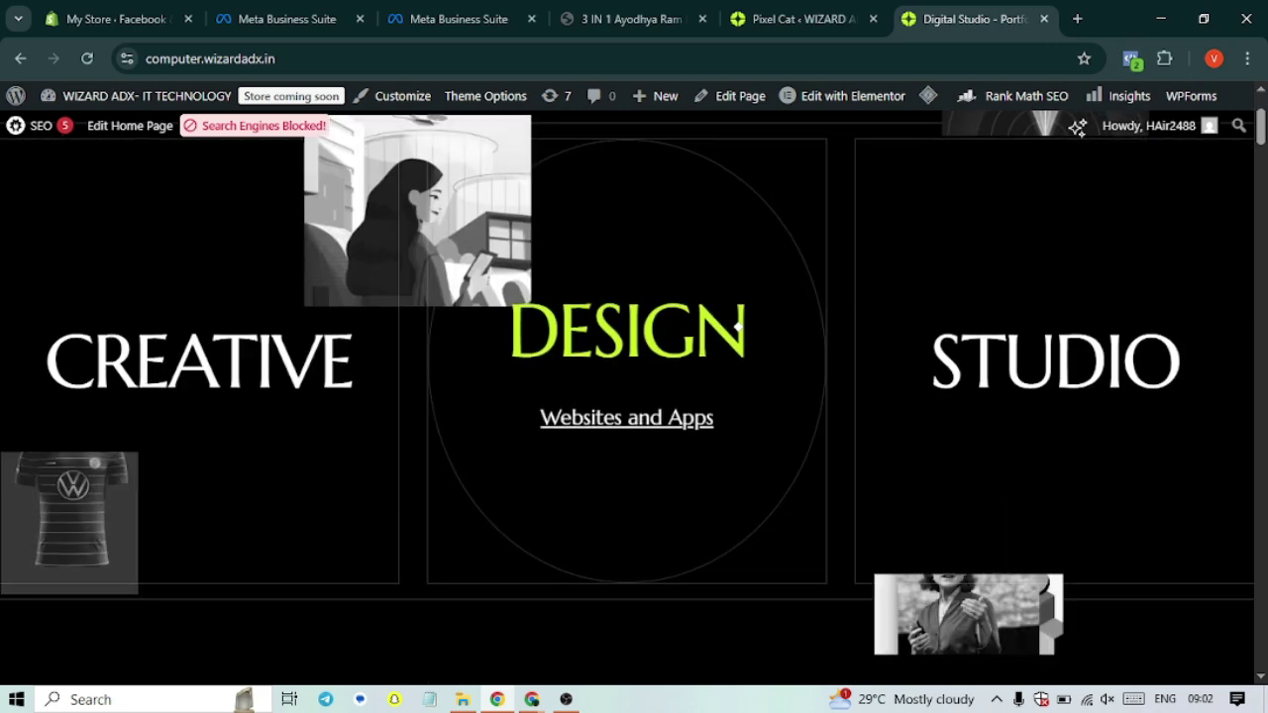
{"action": "scroll", "coordinate": [738, 326], "scroll_direction": "down", "scroll_amount": 10}
{"action": "scroll", "coordinate": [734, 330], "scroll_direction": "down", "scroll_amount": 1}
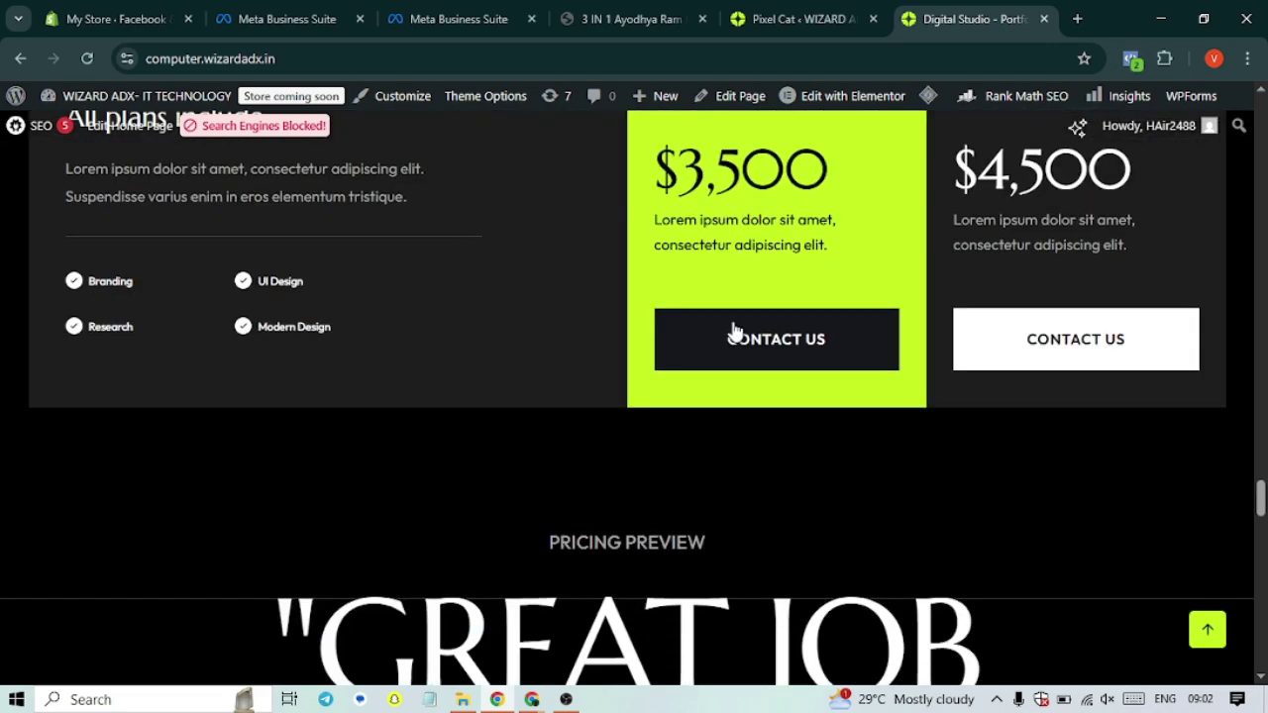
{"action": "scroll", "coordinate": [733, 331], "scroll_direction": "down", "scroll_amount": 10}
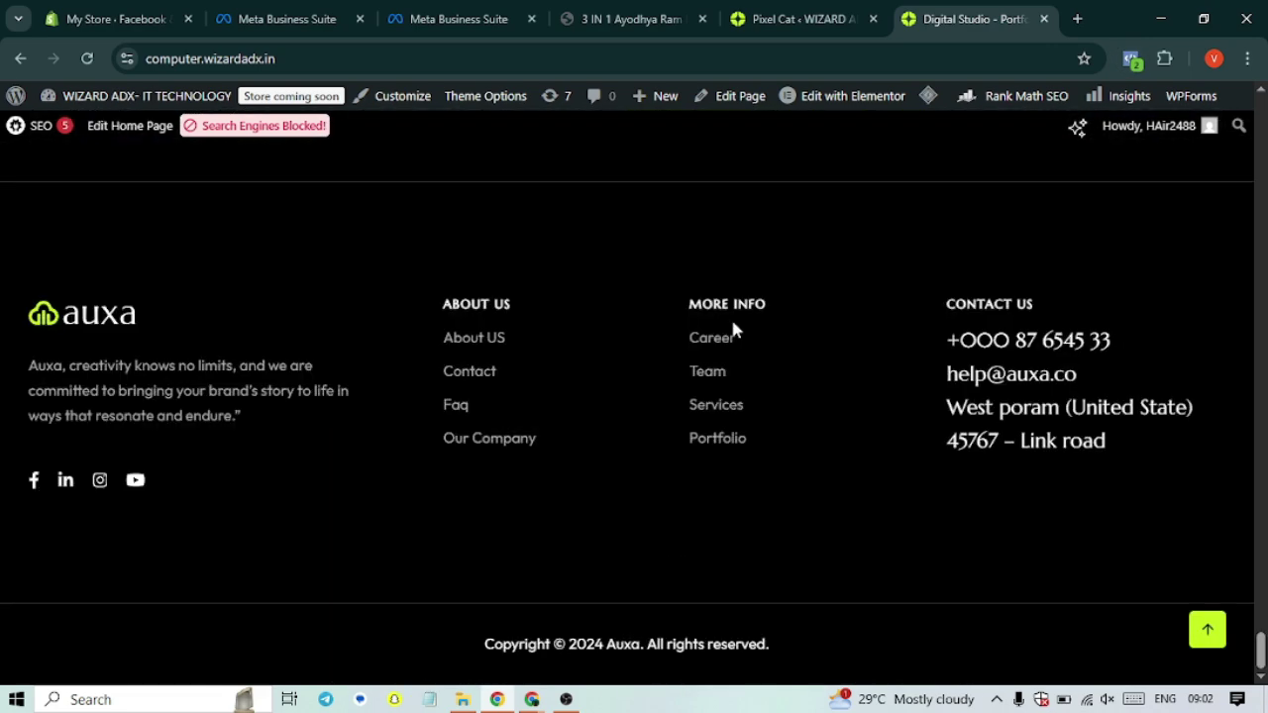
{"action": "scroll", "coordinate": [733, 330], "scroll_direction": "up", "scroll_amount": 10}
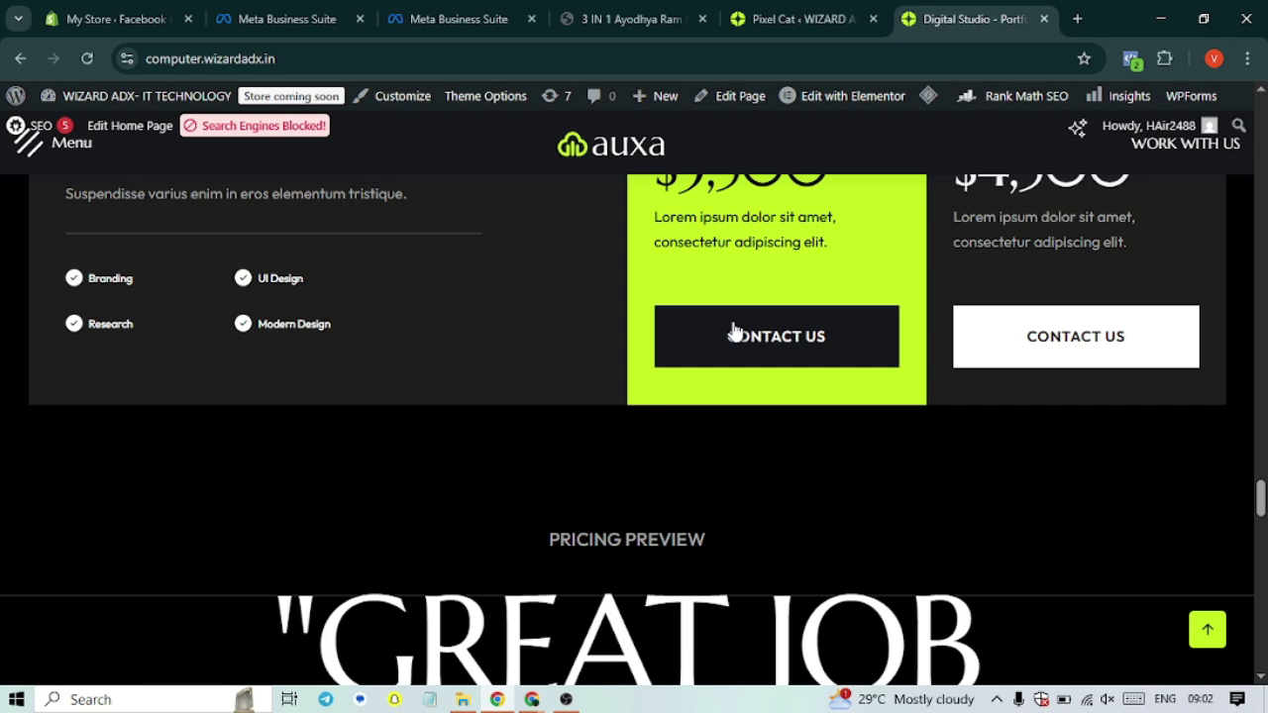
{"action": "scroll", "coordinate": [733, 331], "scroll_direction": "up", "scroll_amount": 5}
{"action": "left_click", "coordinate": [99, 12]}
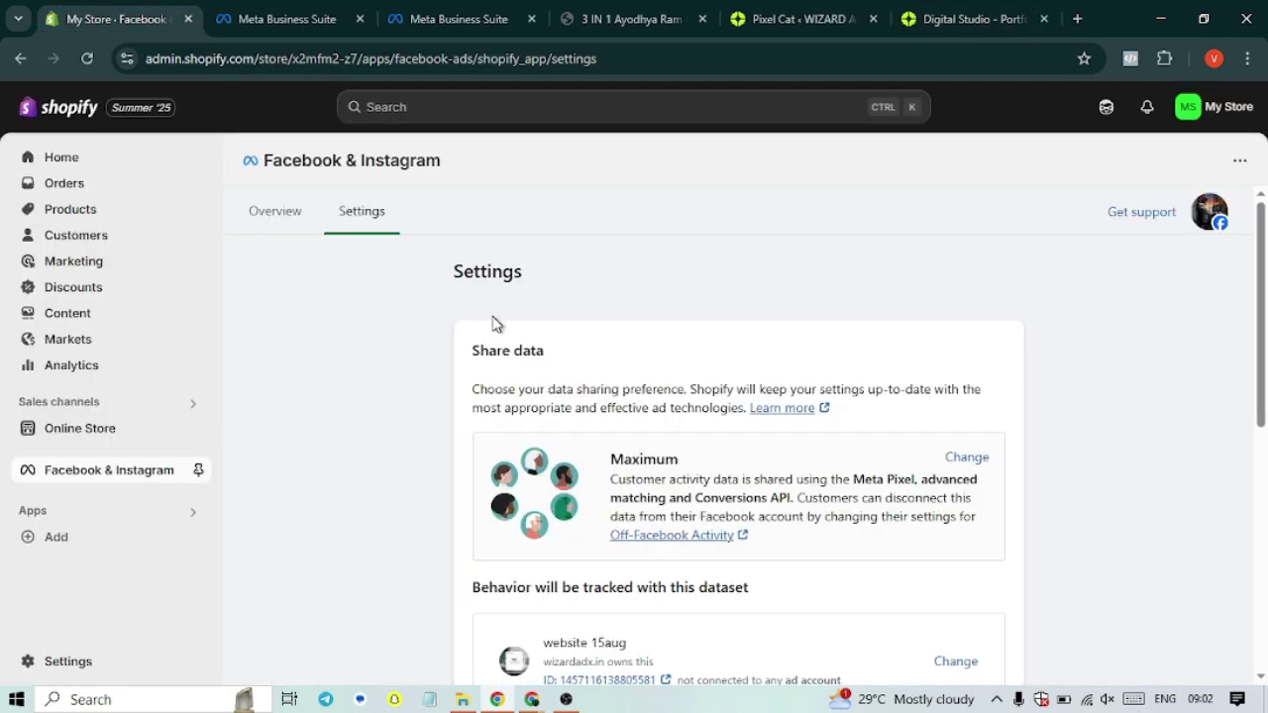
{"action": "scroll", "coordinate": [302, 448], "scroll_direction": "down", "scroll_amount": 2}
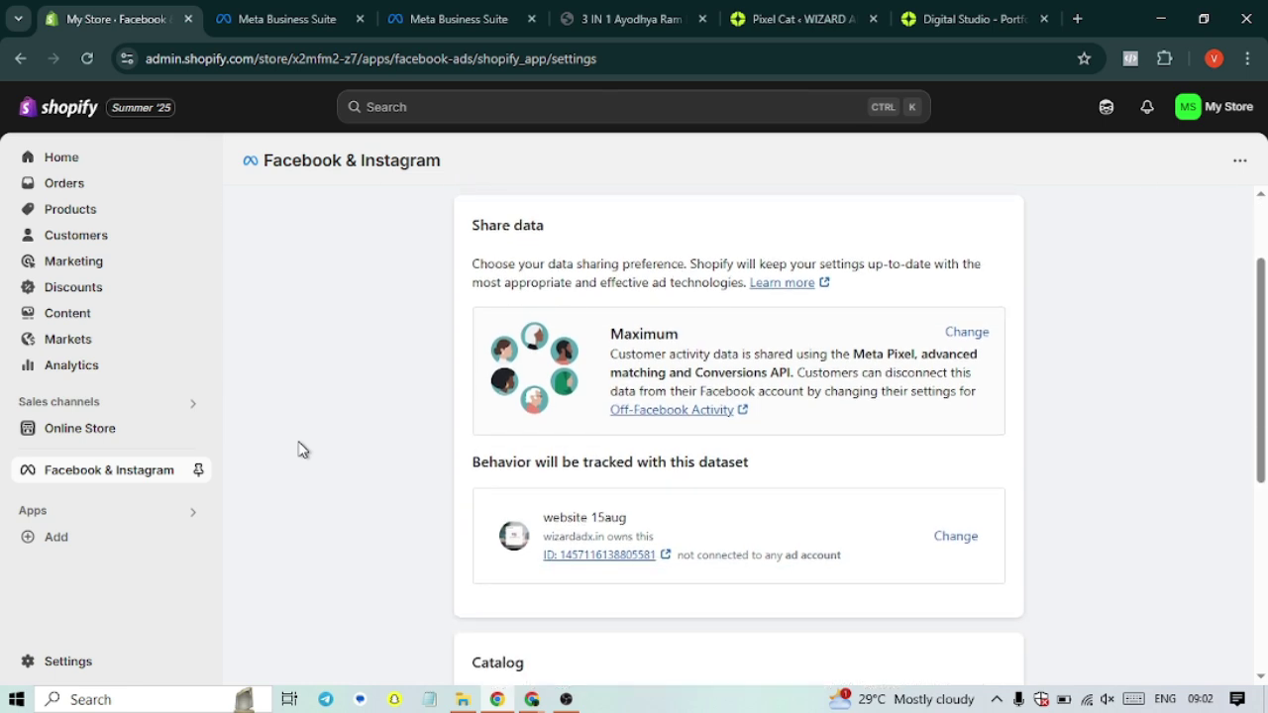
{"action": "scroll", "coordinate": [302, 449], "scroll_direction": "up", "scroll_amount": 2}
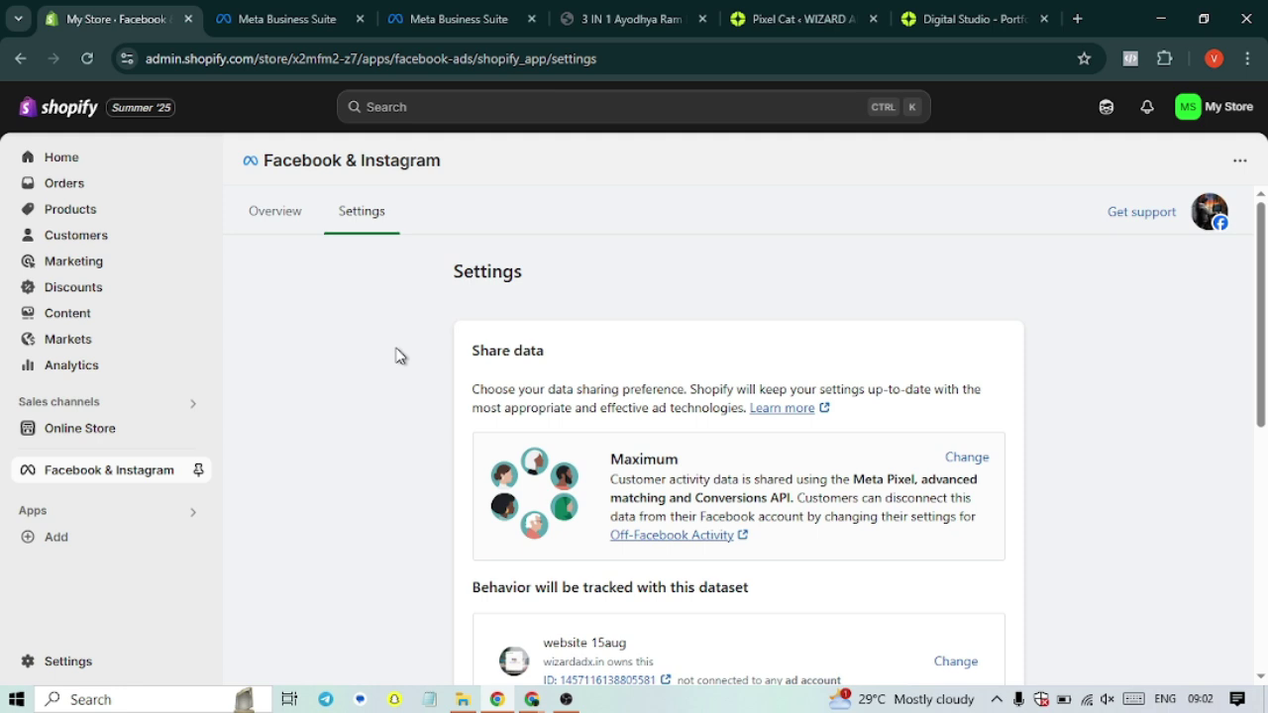
- Back on the Digital Studio tab, review the PageView and button click events in Meta Pixel Helper
{"action": "left_click", "coordinate": [908, 11]}
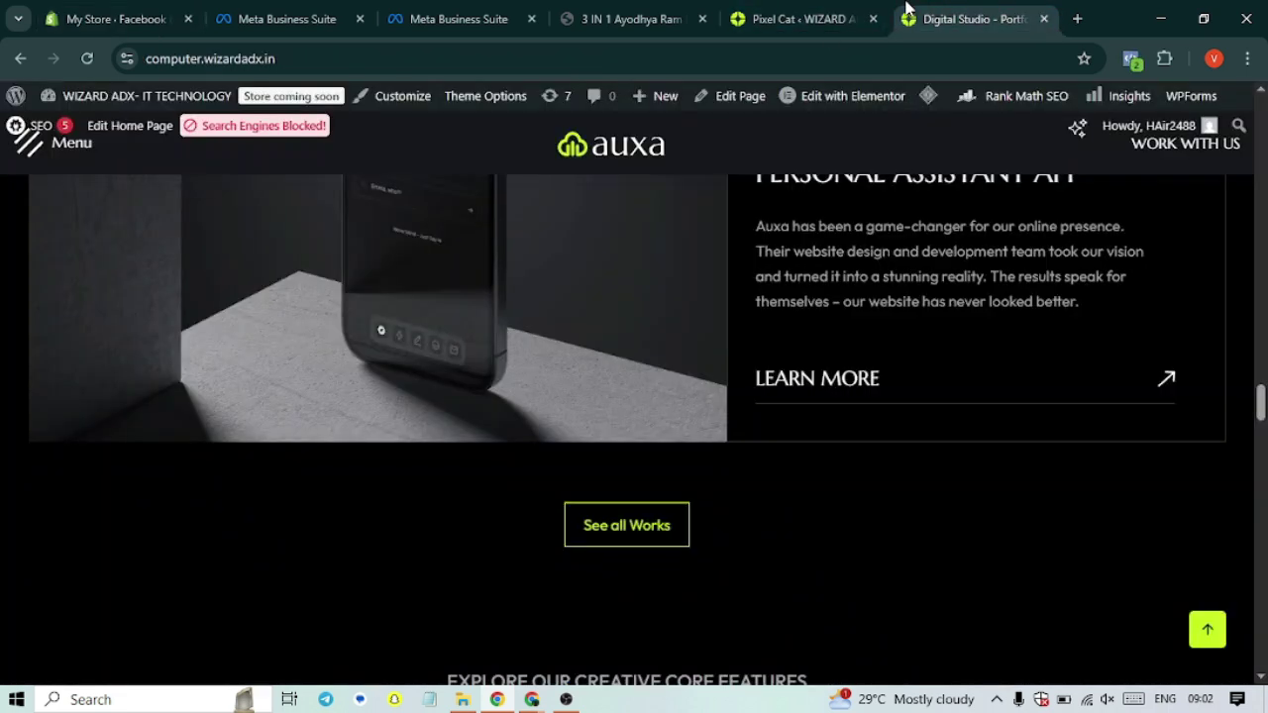
{"action": "left_click", "coordinate": [1131, 59]}
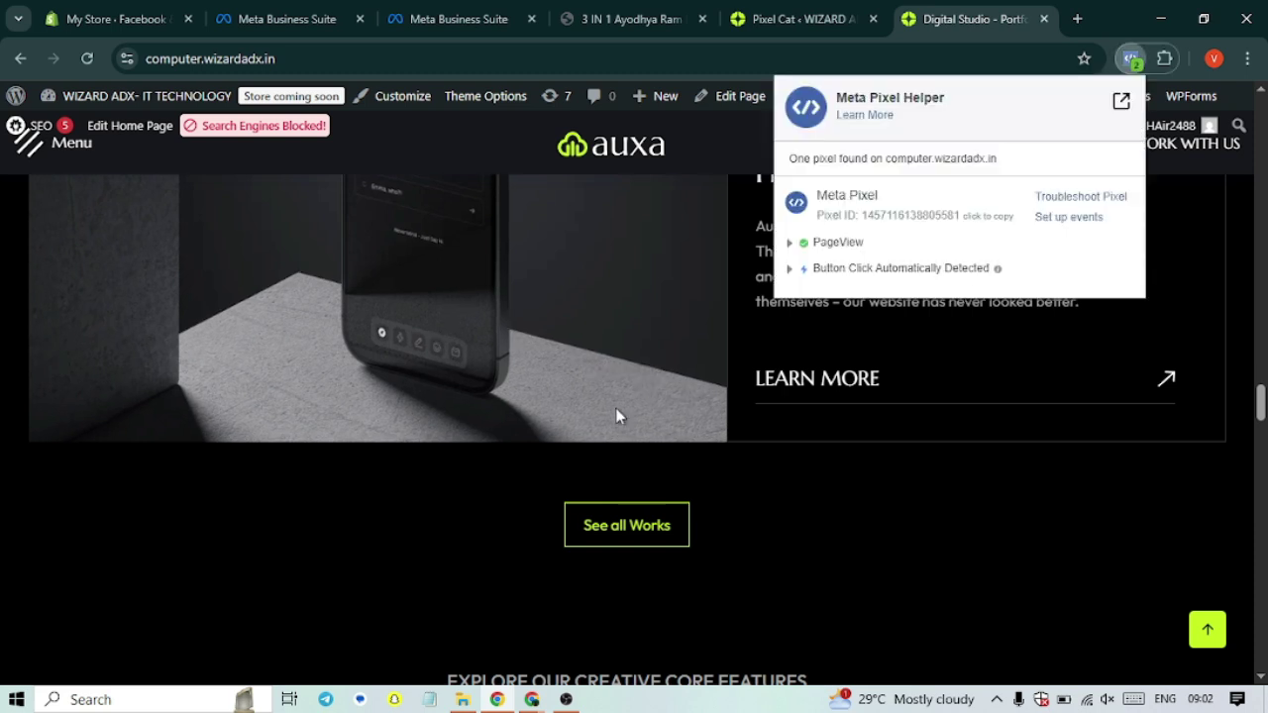
{"action": "left_click", "coordinate": [616, 416]}
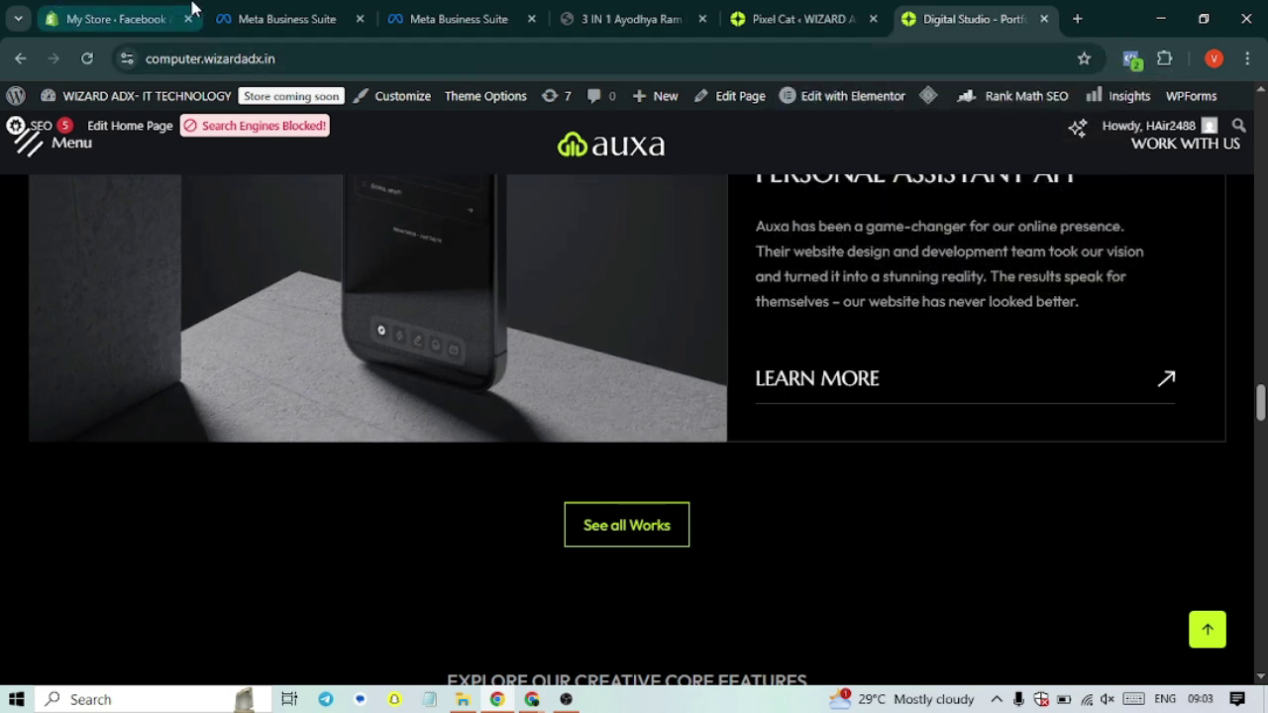
{"action": "mouse_move", "coordinate": [238, 10]}
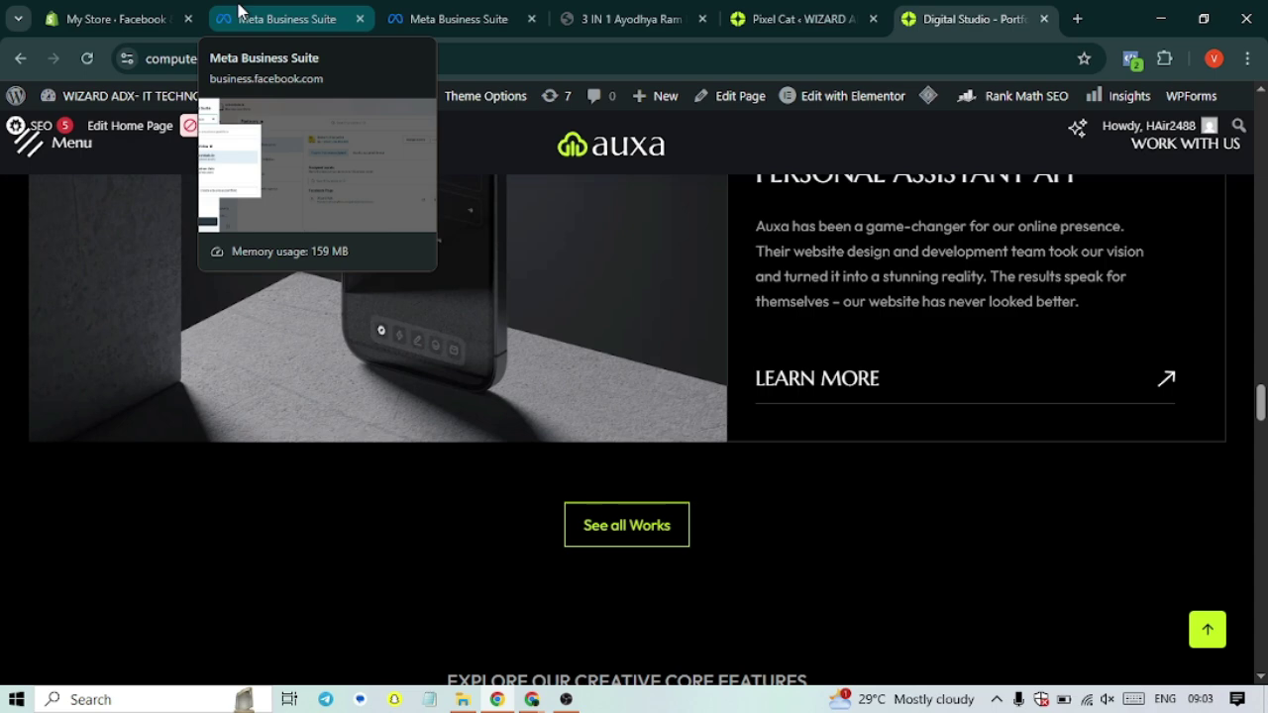
- Show Shopify's Facebook & Instagram Overview, then open Online Store from the sidebar
{"action": "left_click", "coordinate": [148, 17]}
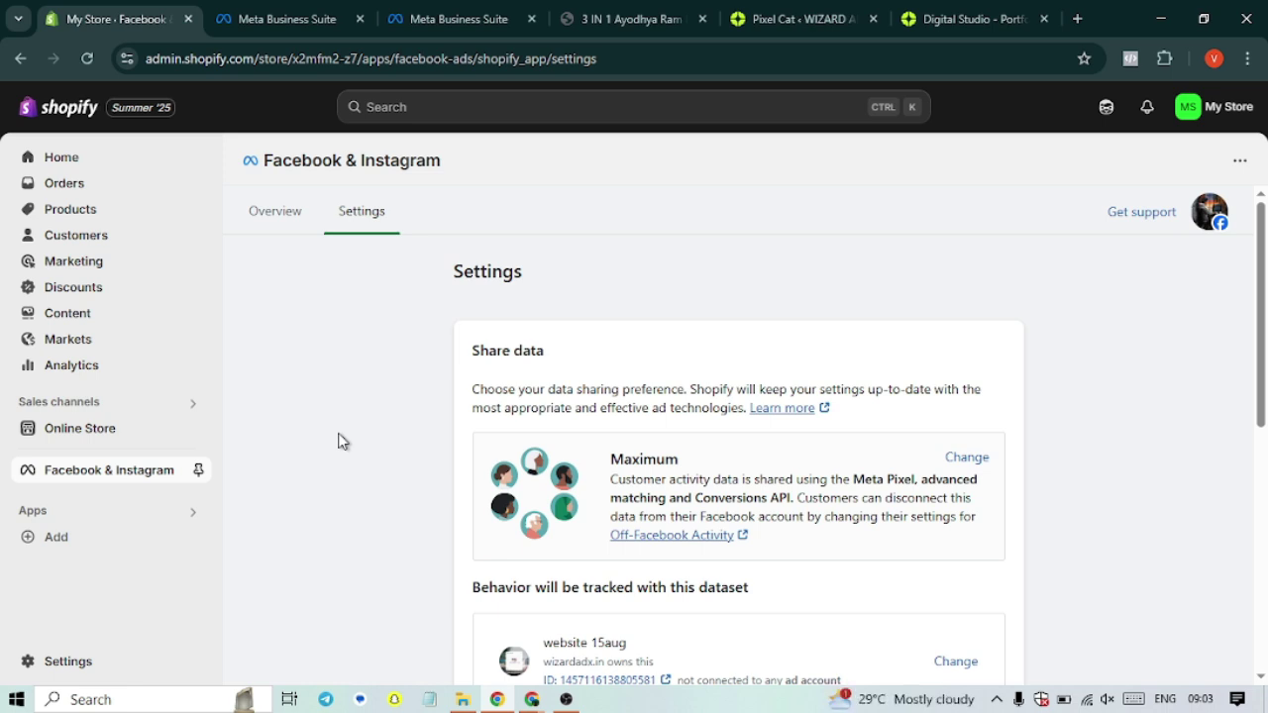
{"action": "scroll", "coordinate": [425, 447], "scroll_direction": "down", "scroll_amount": 3}
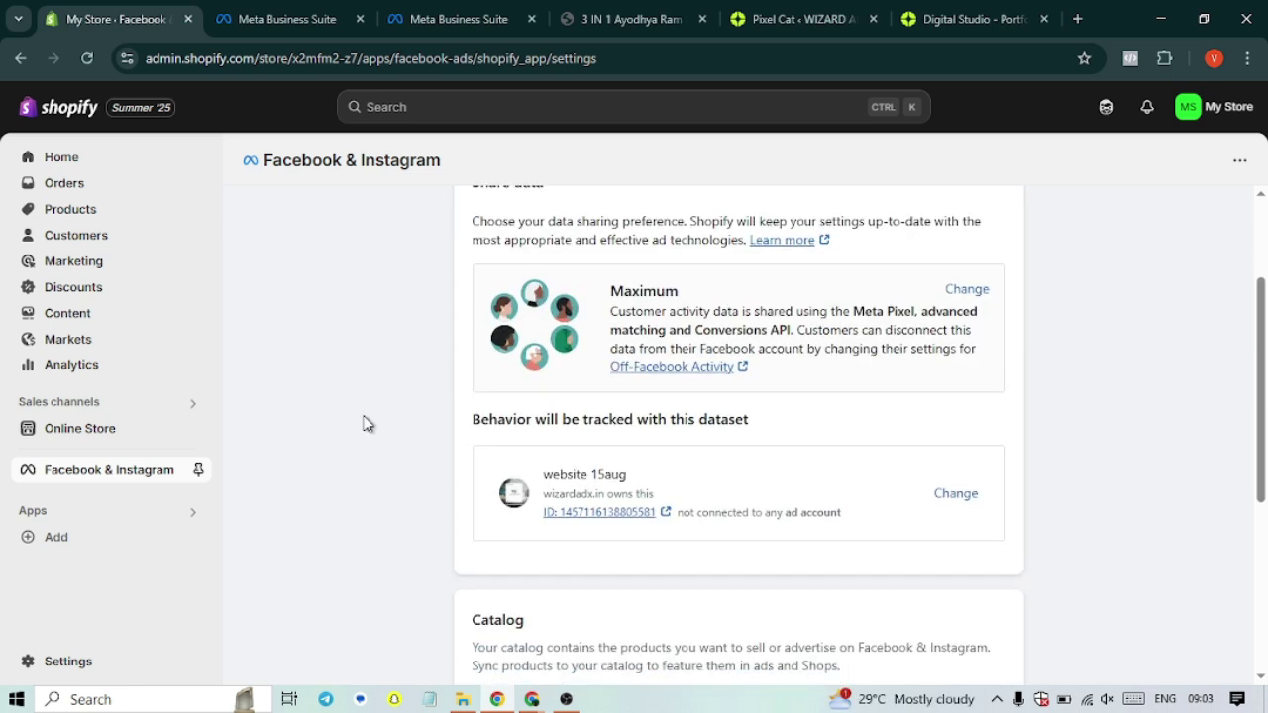
{"action": "scroll", "coordinate": [364, 424], "scroll_direction": "down", "scroll_amount": 3}
{"action": "scroll", "coordinate": [425, 341], "scroll_direction": "up", "scroll_amount": 5}
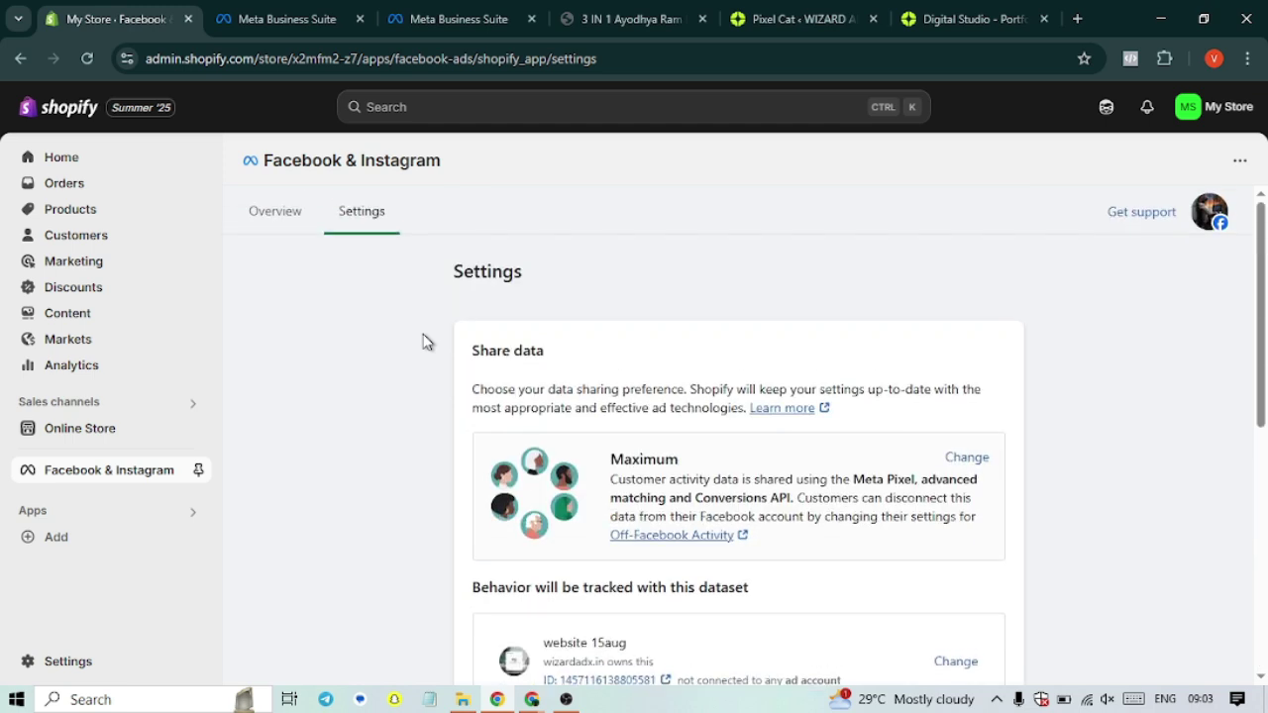
{"action": "left_click", "coordinate": [268, 212]}
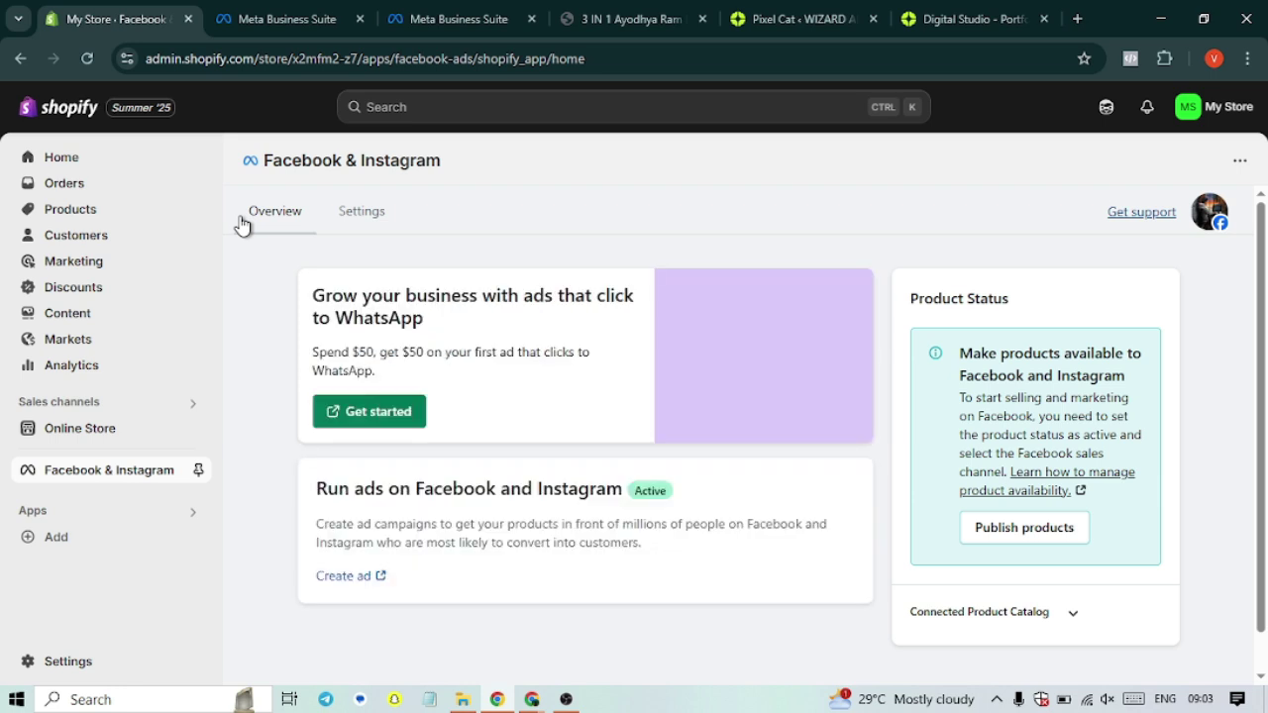
{"action": "left_click", "coordinate": [115, 437]}
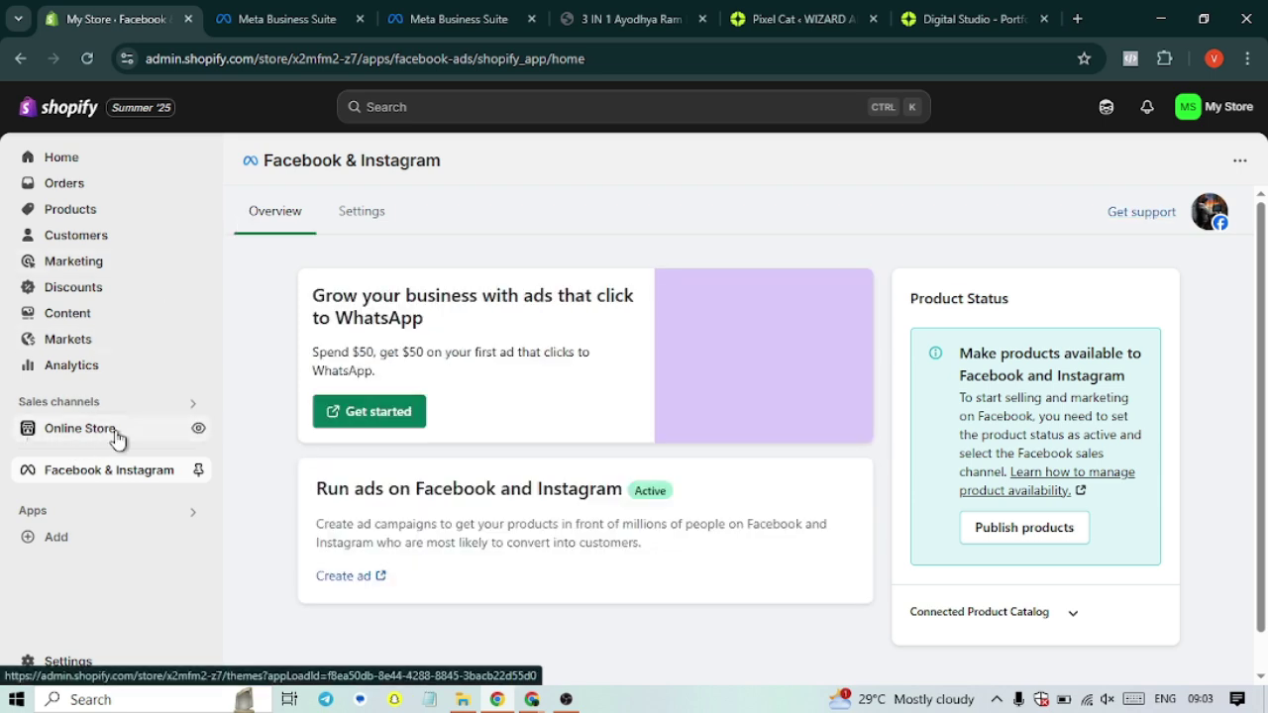